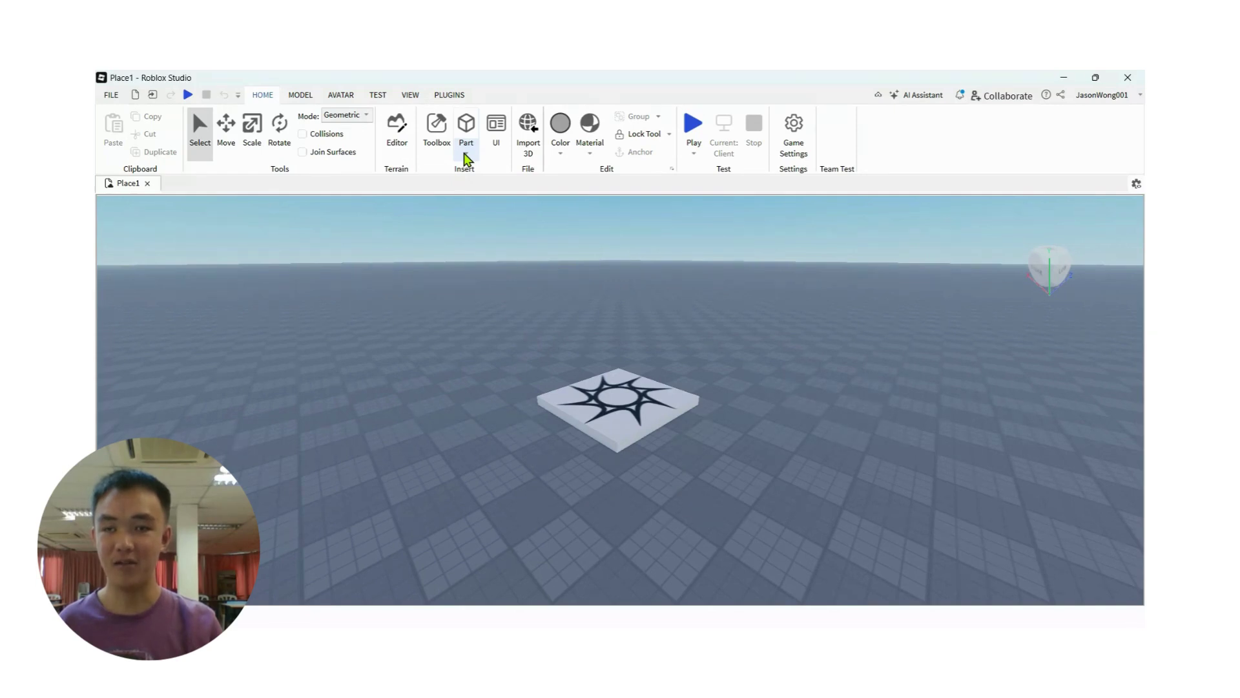
Insert a cylinder part and move it off the spawn pad onto the baseplate beside it
{"action": "left_click", "coordinate": [464, 153]}
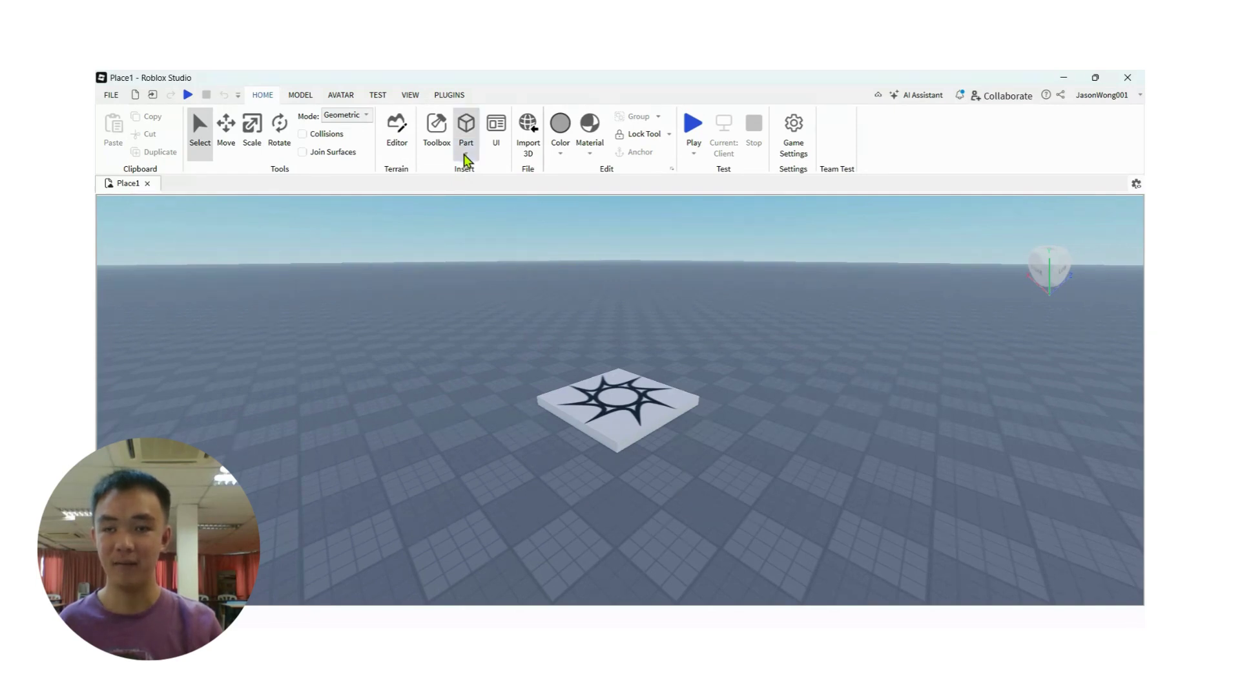
{"action": "left_click", "coordinate": [466, 228]}
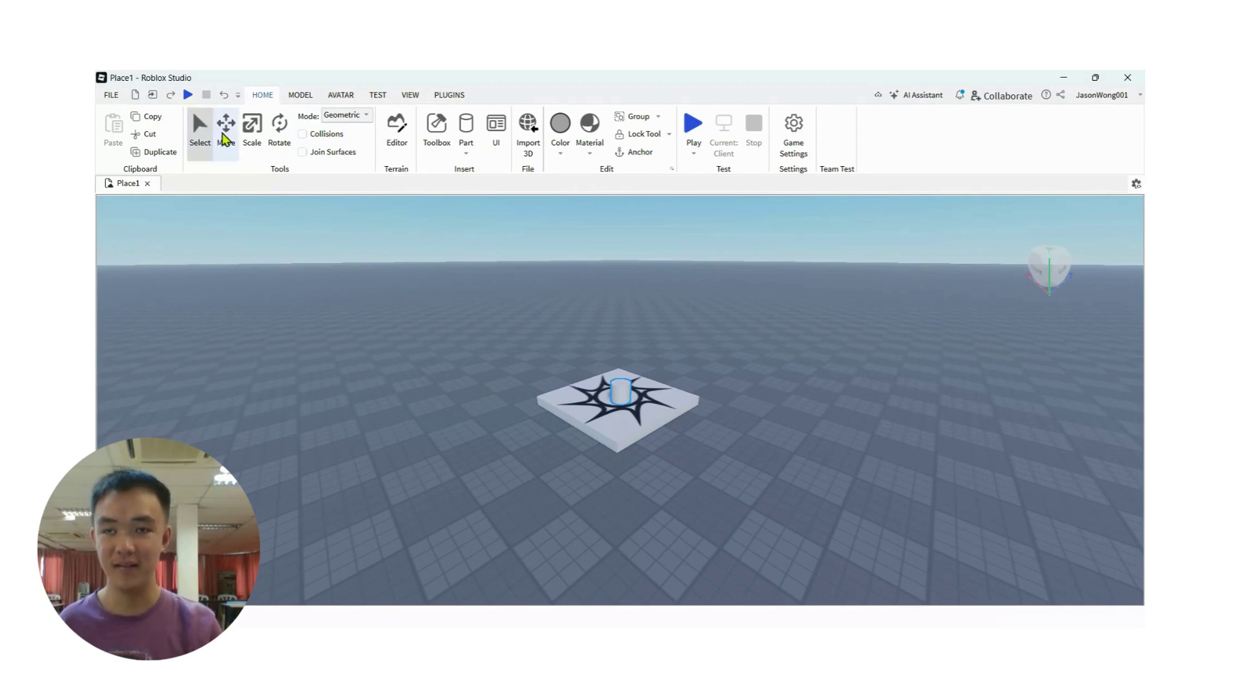
{"action": "left_click", "coordinate": [224, 136]}
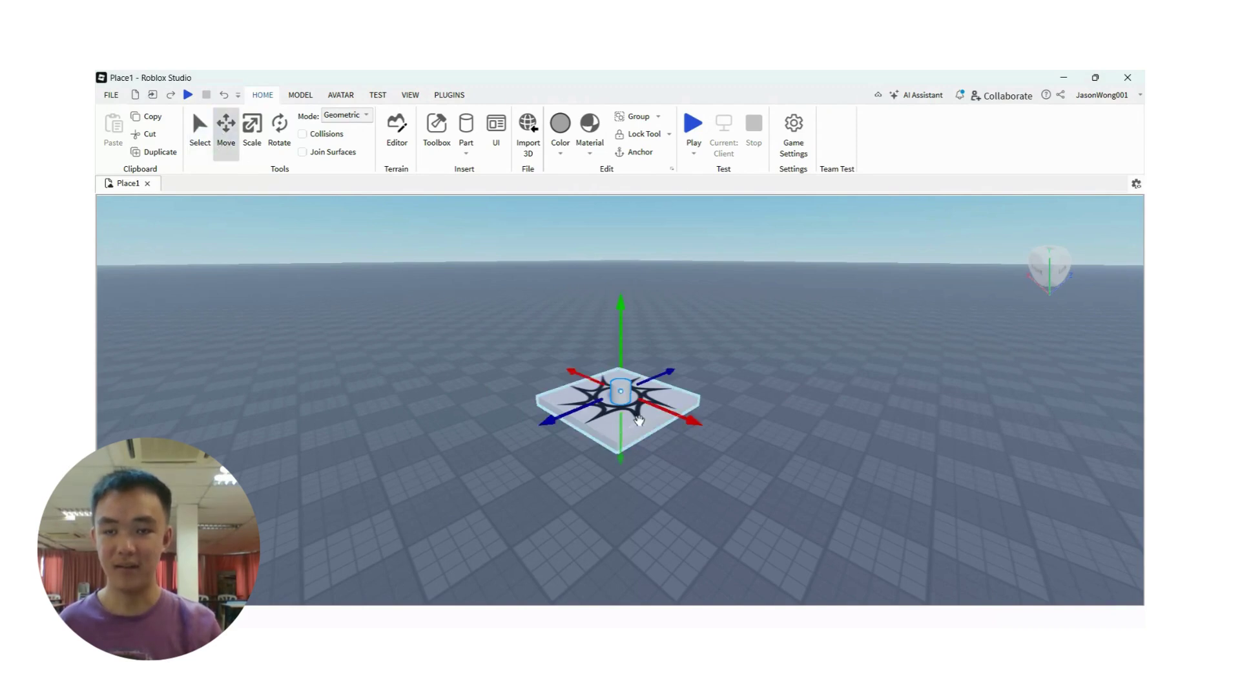
{"action": "left_click_drag", "start_coordinate": [670, 413], "coordinate": [729, 505]}
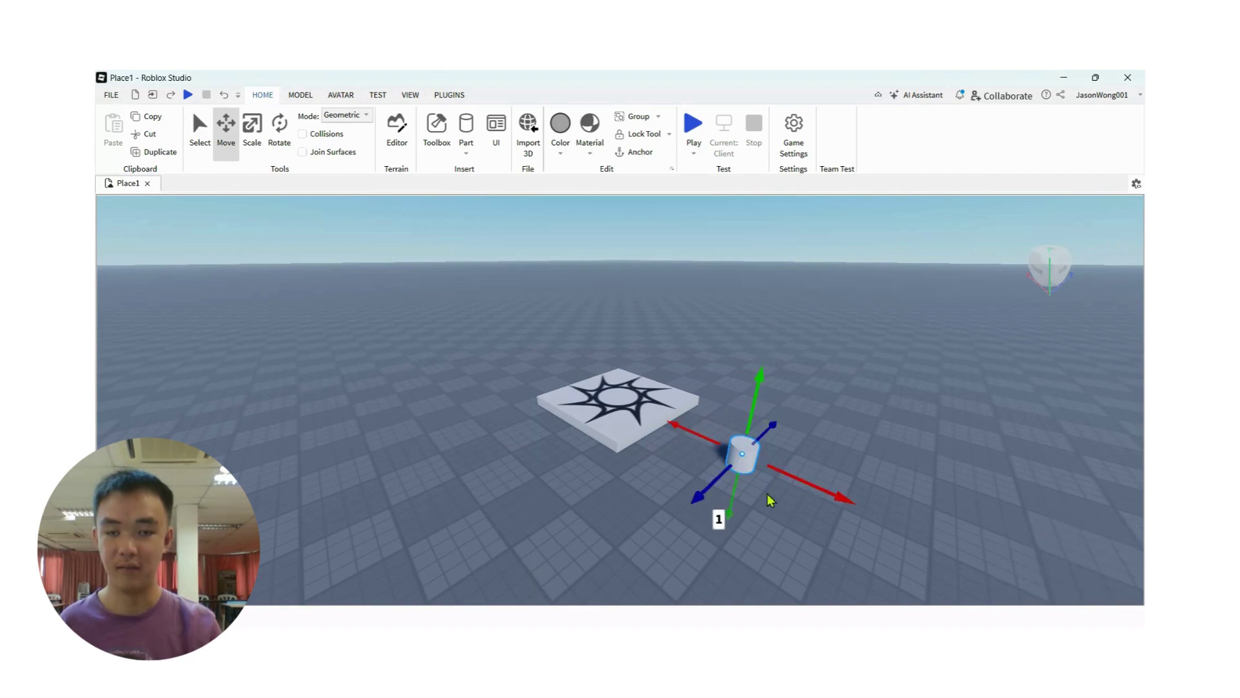
{"action": "left_click", "coordinate": [826, 486]}
{"action": "right_click_drag", "start_coordinate": [826, 504], "coordinate": [818, 506]}
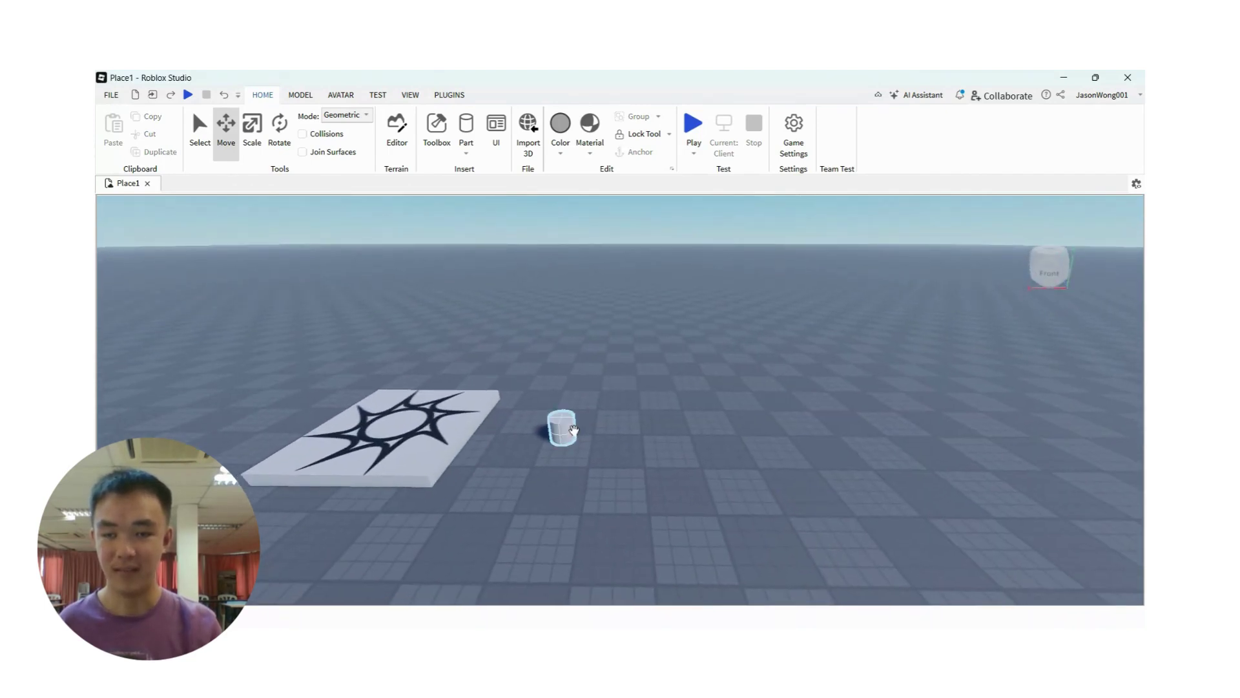
Scale the cylinder slightly wider and stretch it upward into a tall column
{"action": "left_click", "coordinate": [574, 430]}
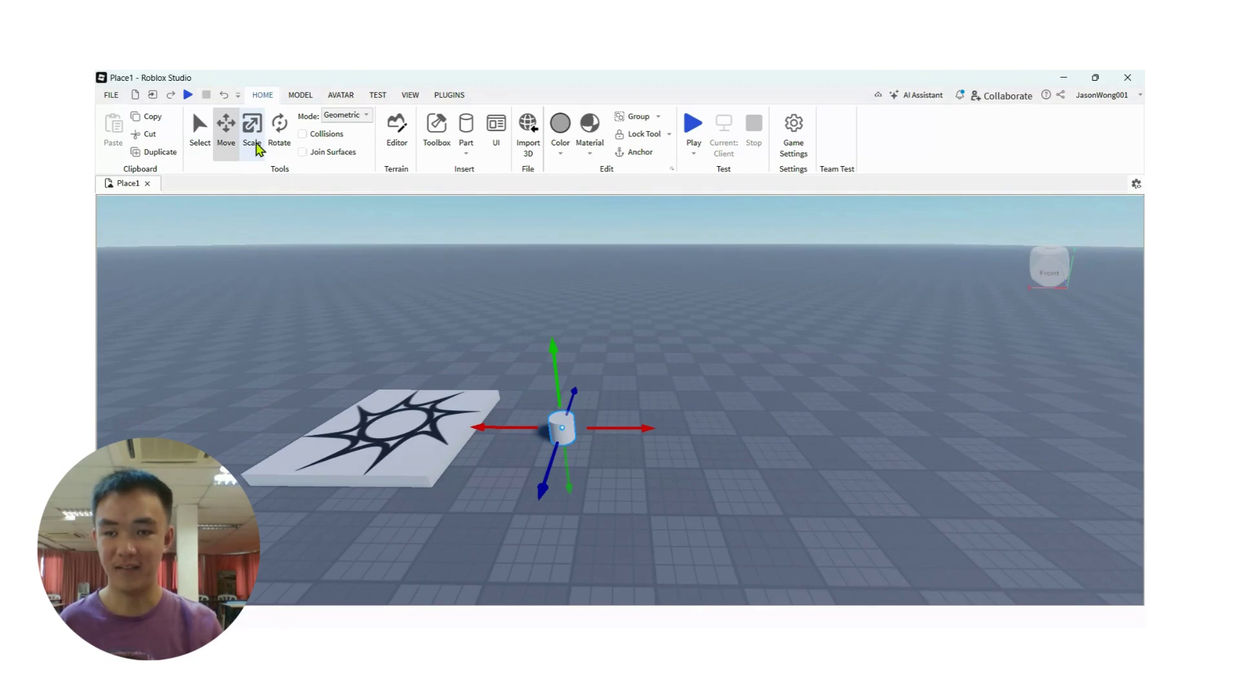
{"action": "left_click", "coordinate": [253, 135]}
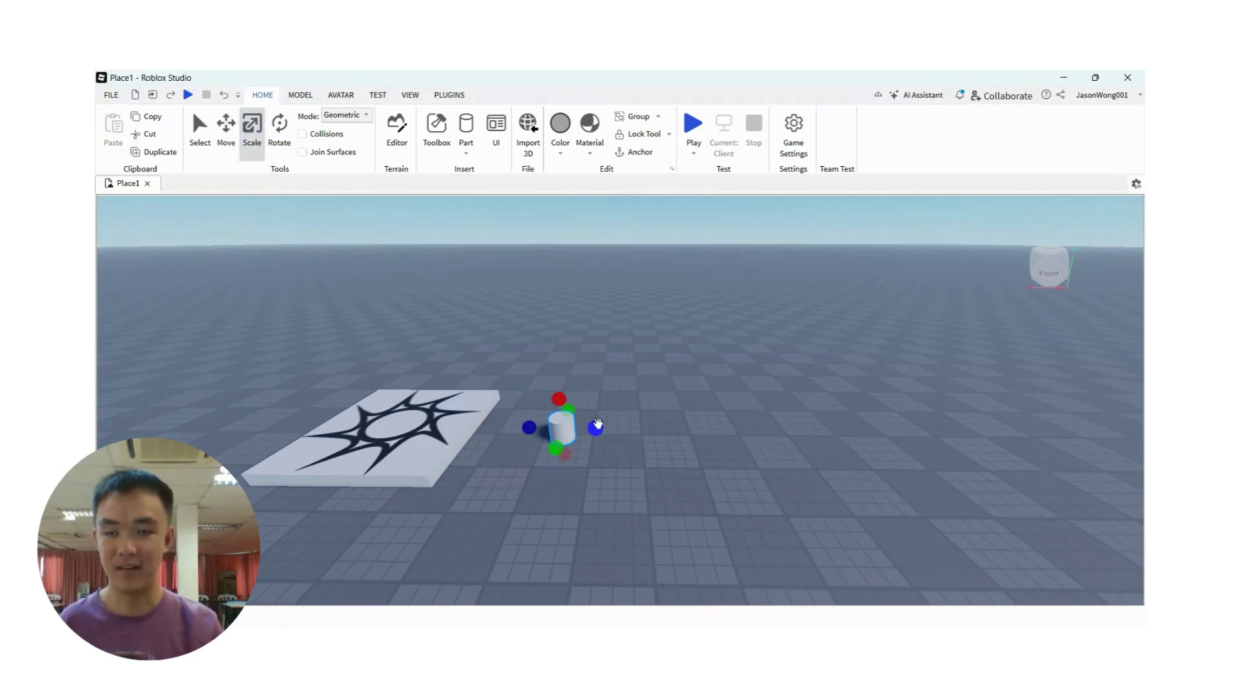
{"action": "mouse_move", "coordinate": [593, 430]}
{"action": "left_mouse_down"}
{"action": "mouse_move", "coordinate": [610, 432]}
{"action": "mouse_move", "coordinate": [598, 447]}
{"action": "left_mouse_up"}
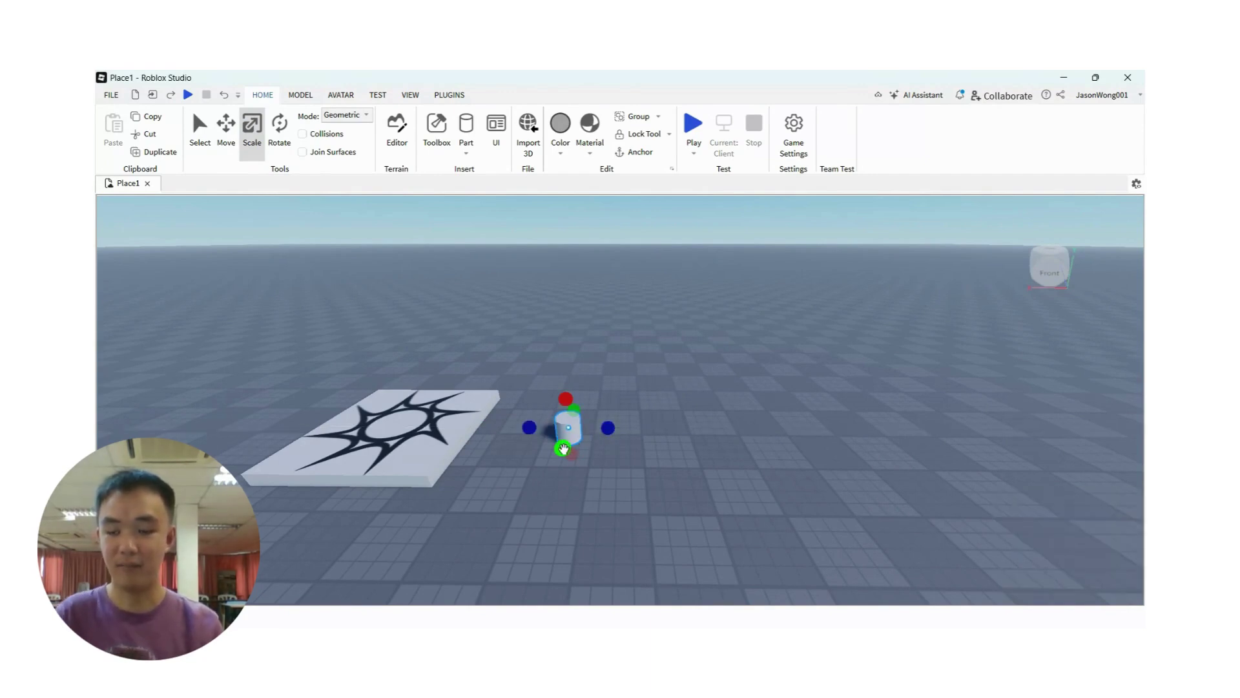
{"action": "mouse_move", "coordinate": [564, 449]}
{"action": "left_mouse_down"}
{"action": "mouse_move", "coordinate": [554, 461]}
{"action": "mouse_move", "coordinate": [564, 457]}
{"action": "left_mouse_up"}
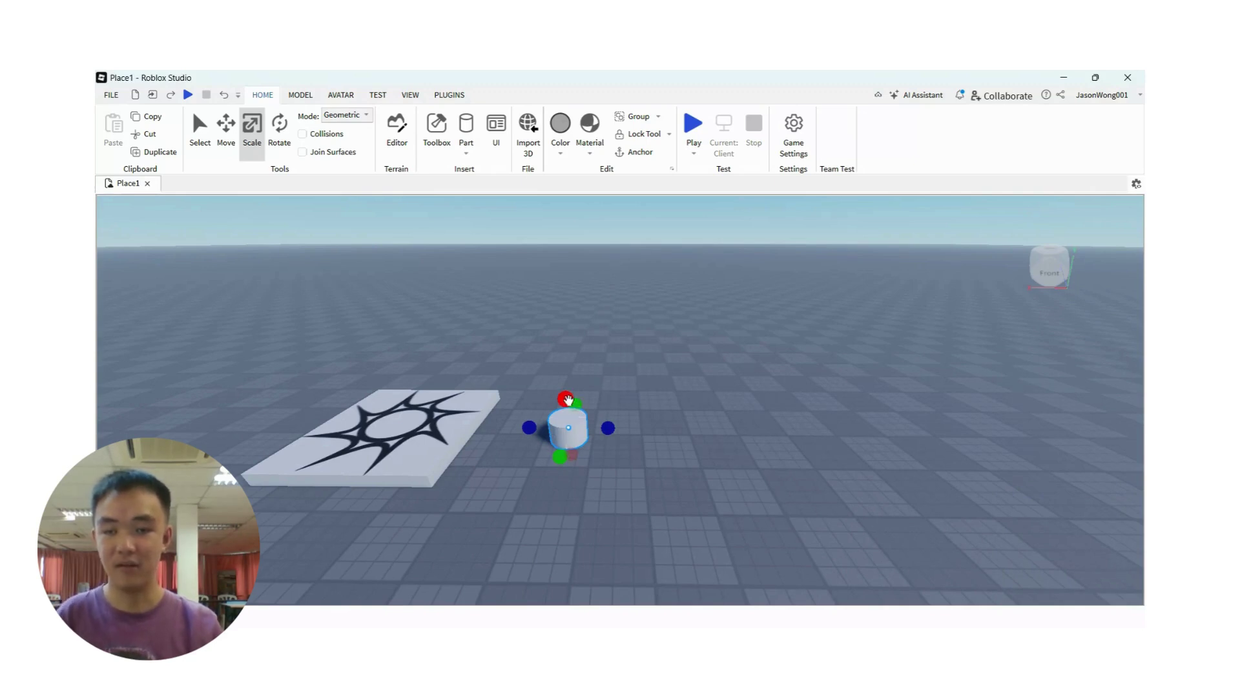
{"action": "left_click_drag", "start_coordinate": [568, 401], "coordinate": [570, 324]}
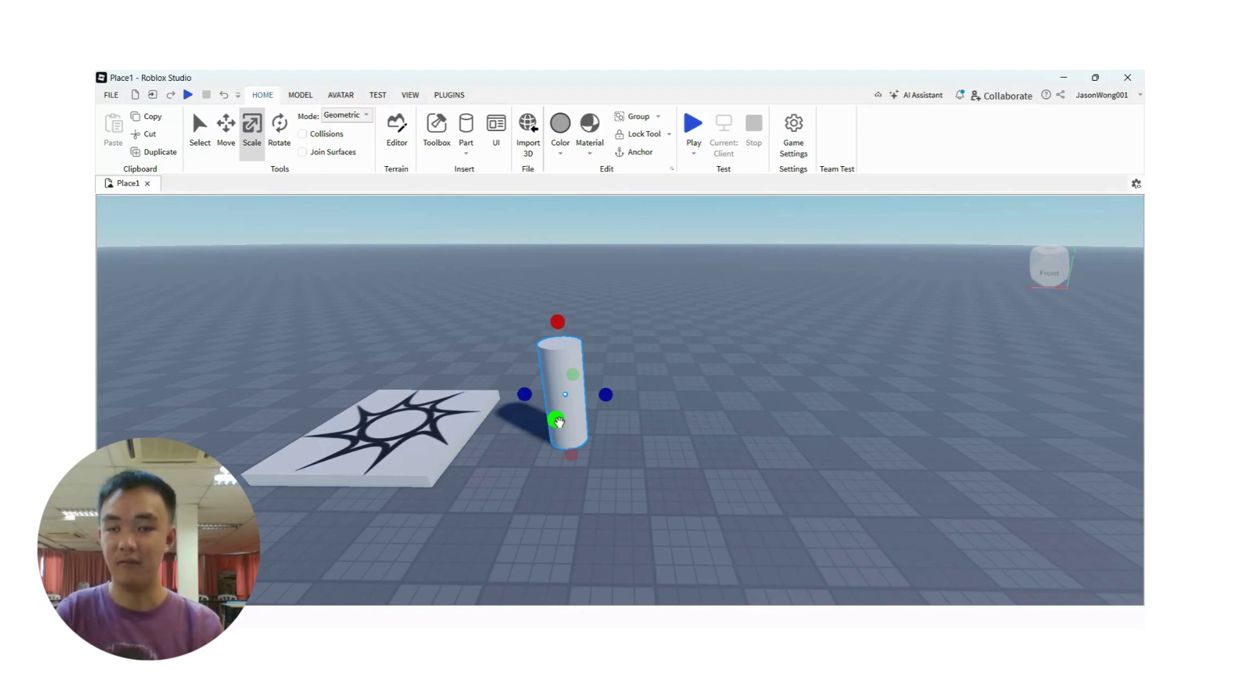
{"action": "left_click_drag", "start_coordinate": [558, 421], "coordinate": [559, 437]}
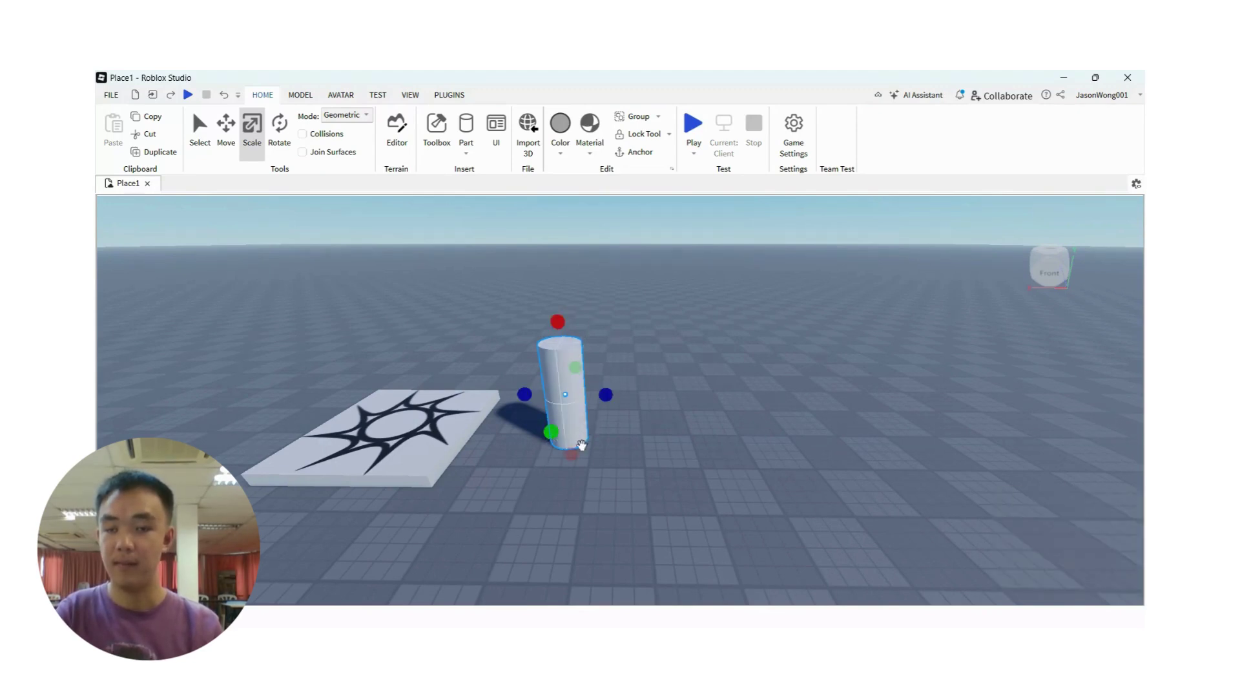
Duplicate the tall cylinder in place and scale the copy's diameter down so it fits inside the original
{"action": "left_click", "coordinate": [666, 445]}
{"action": "key", "text": "w"}
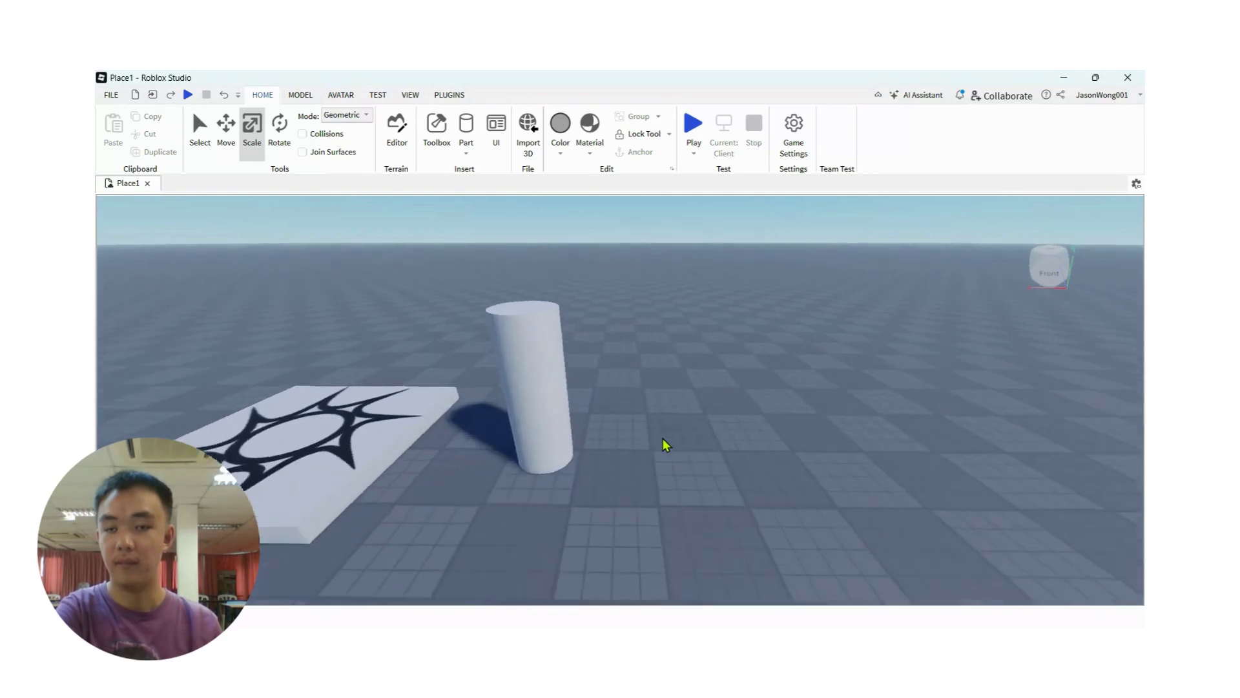
{"action": "key", "text": "a"}
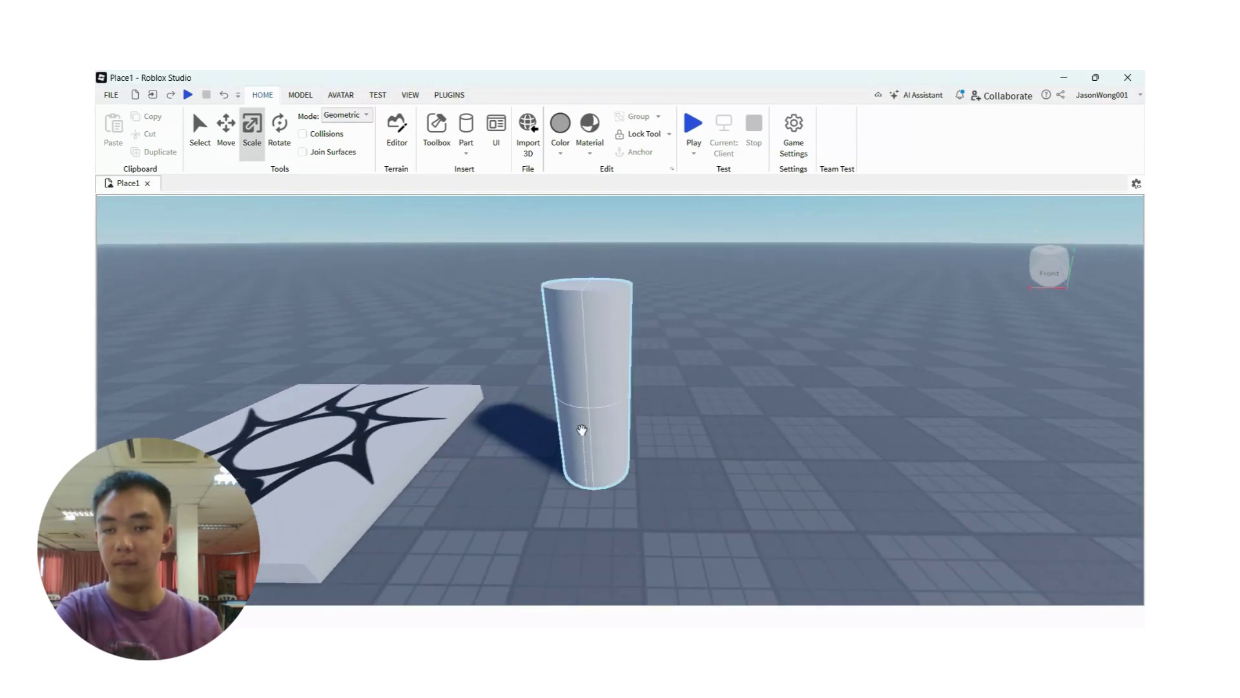
{"action": "right_click_drag", "start_coordinate": [590, 443], "coordinate": [665, 447]}
{"action": "key", "text": "e"}
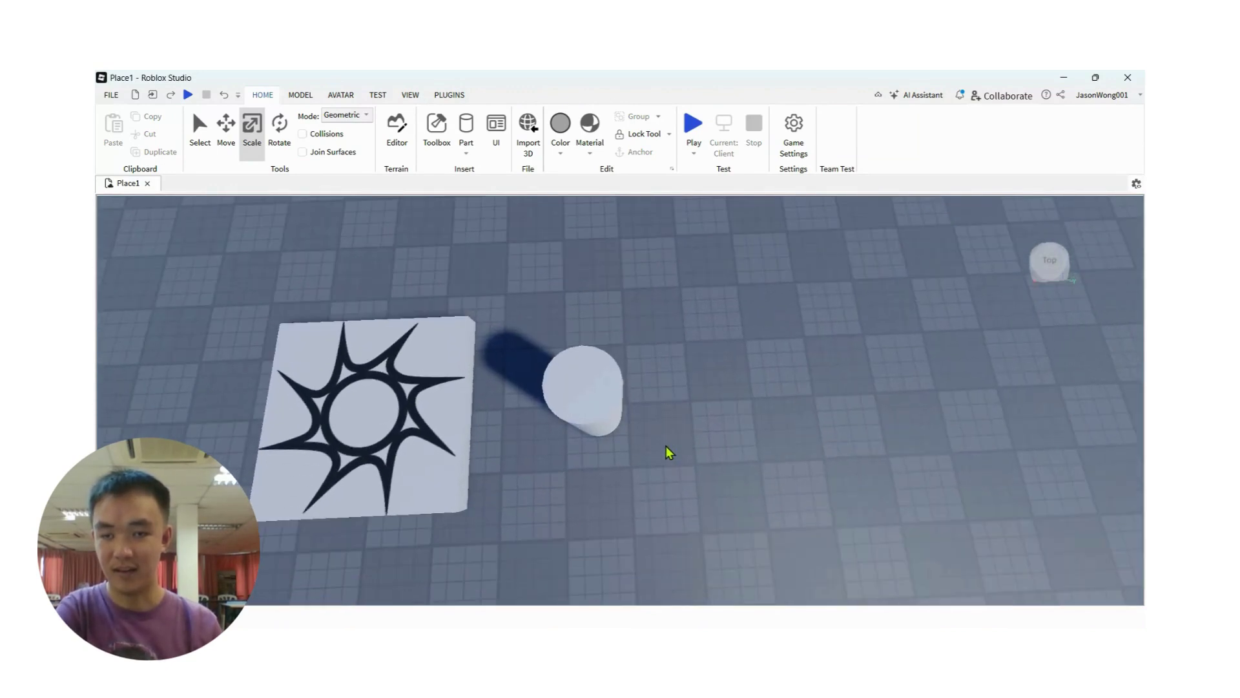
{"action": "scroll", "coordinate": [668, 452], "scroll_direction": "up", "scroll_amount": 3}
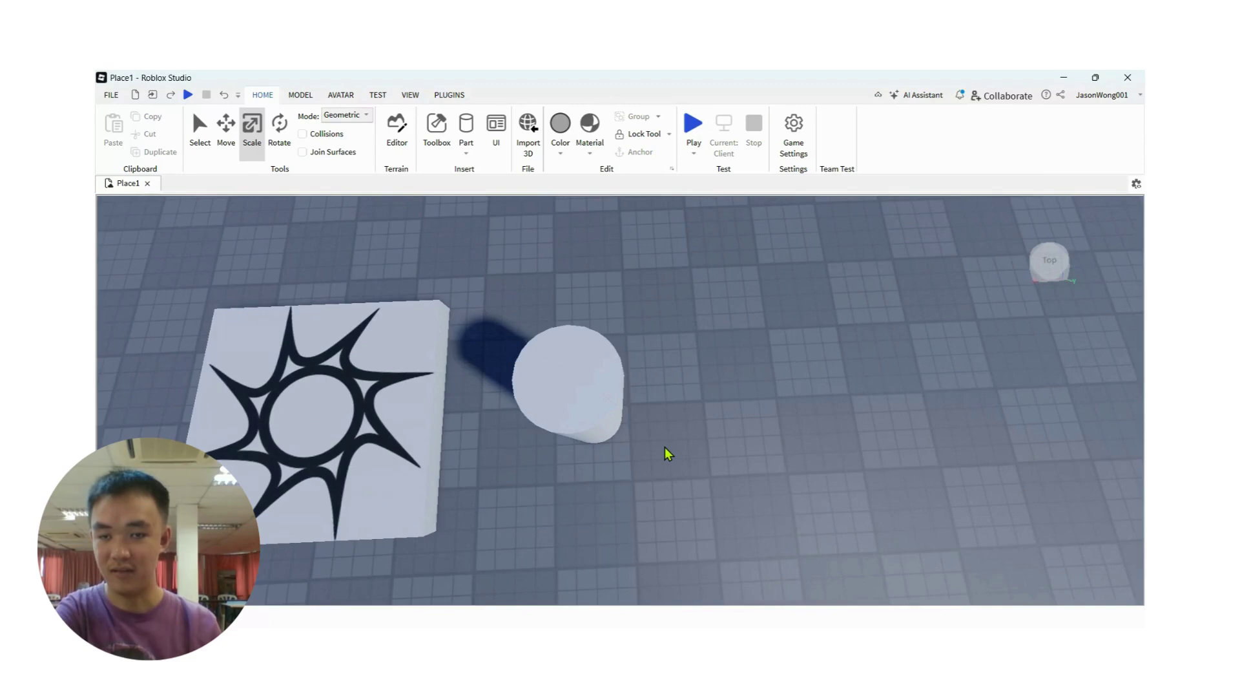
{"action": "key", "text": "a"}
{"action": "key", "text": "d"}
{"action": "key", "text": "w"}
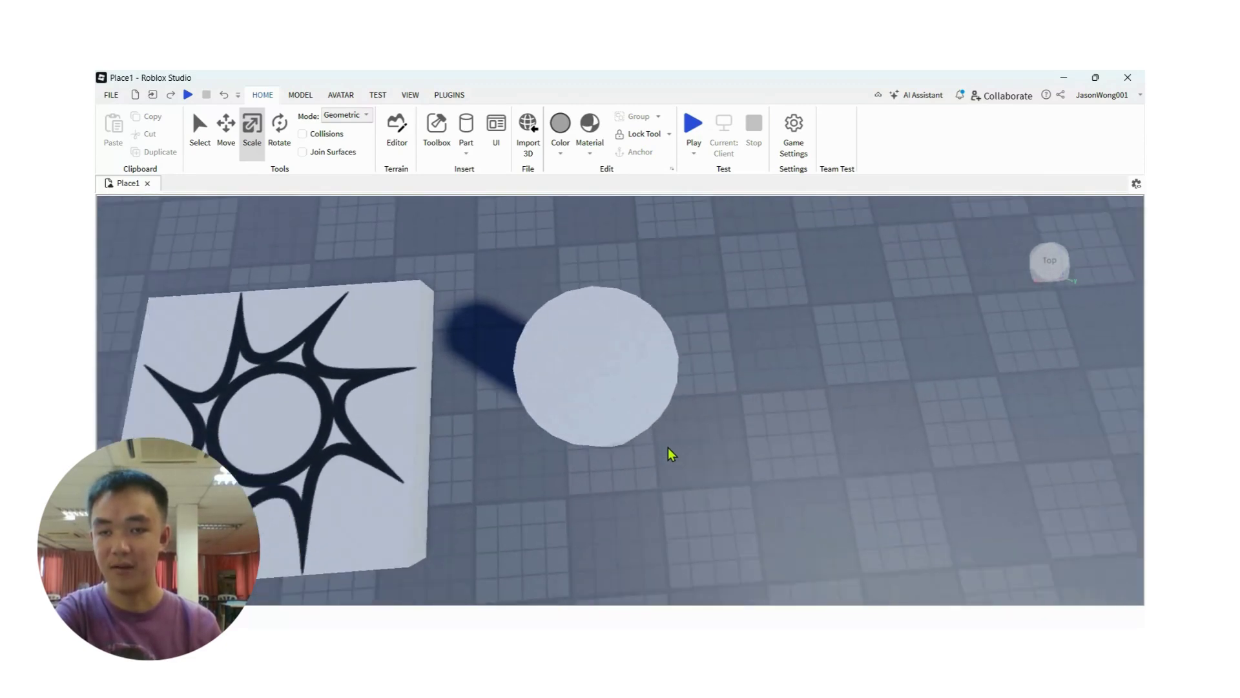
{"action": "key", "text": "s"}
{"action": "scroll", "coordinate": [669, 454], "scroll_direction": "up", "scroll_amount": 2}
{"action": "left_click", "coordinate": [620, 396]}
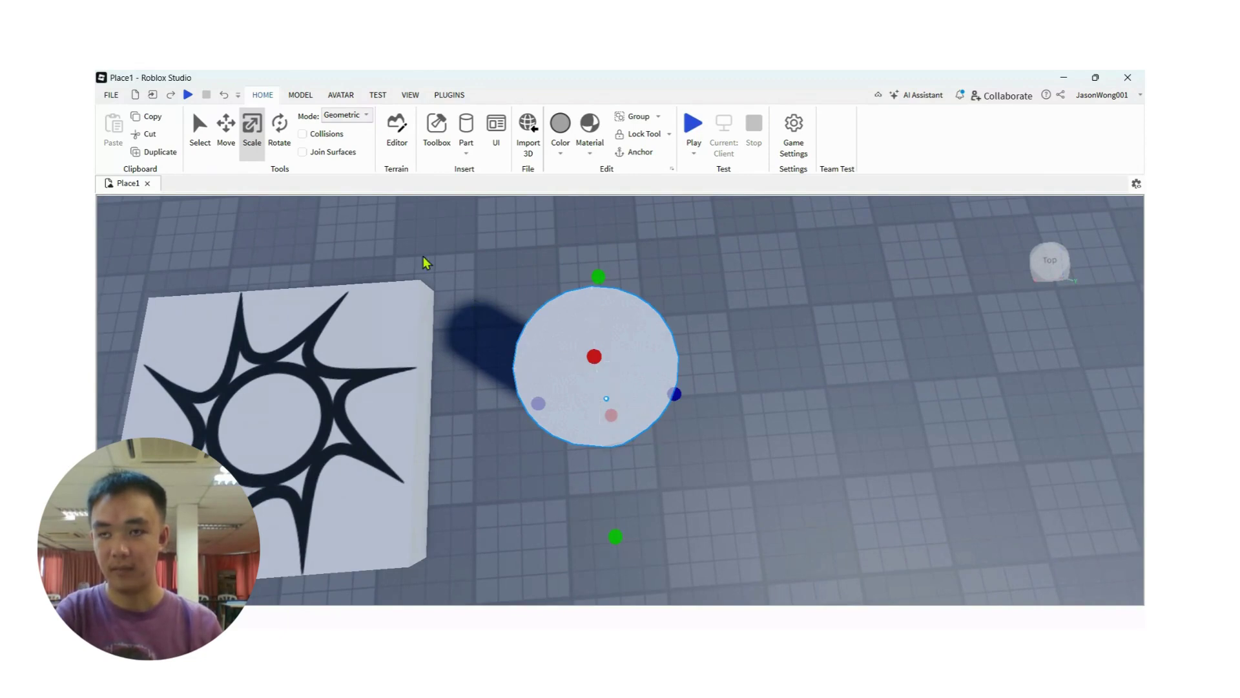
{"action": "left_click", "coordinate": [203, 153]}
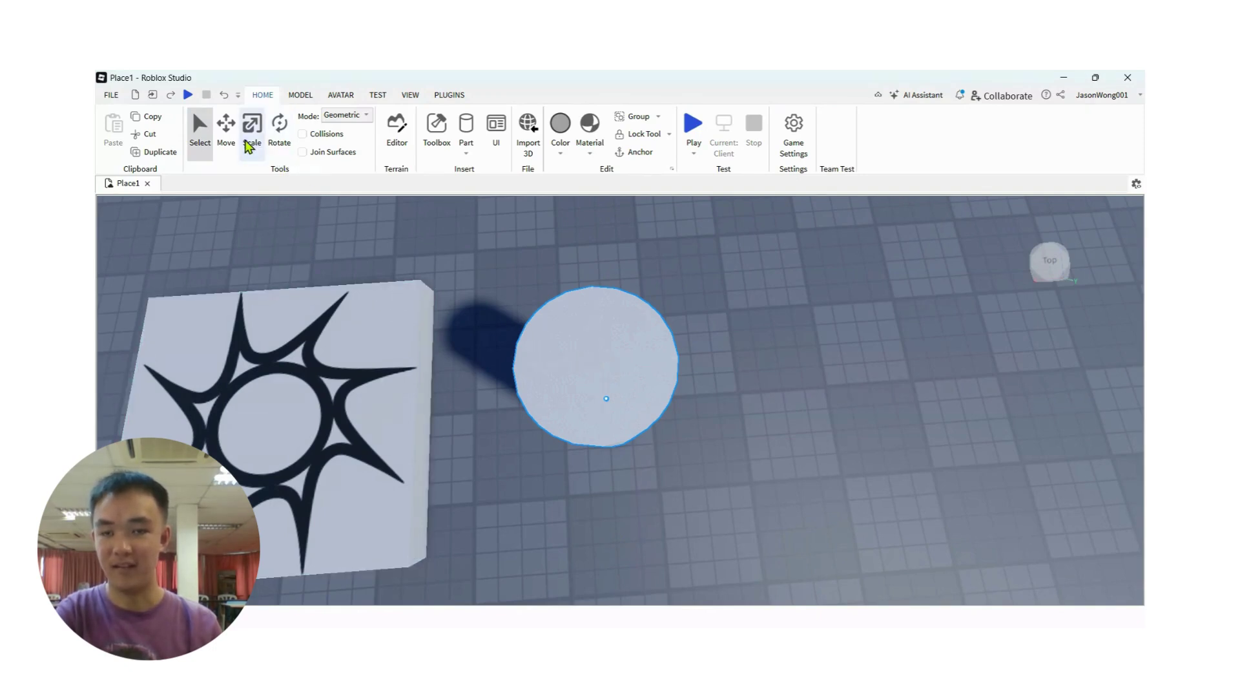
{"action": "left_click", "coordinate": [249, 147]}
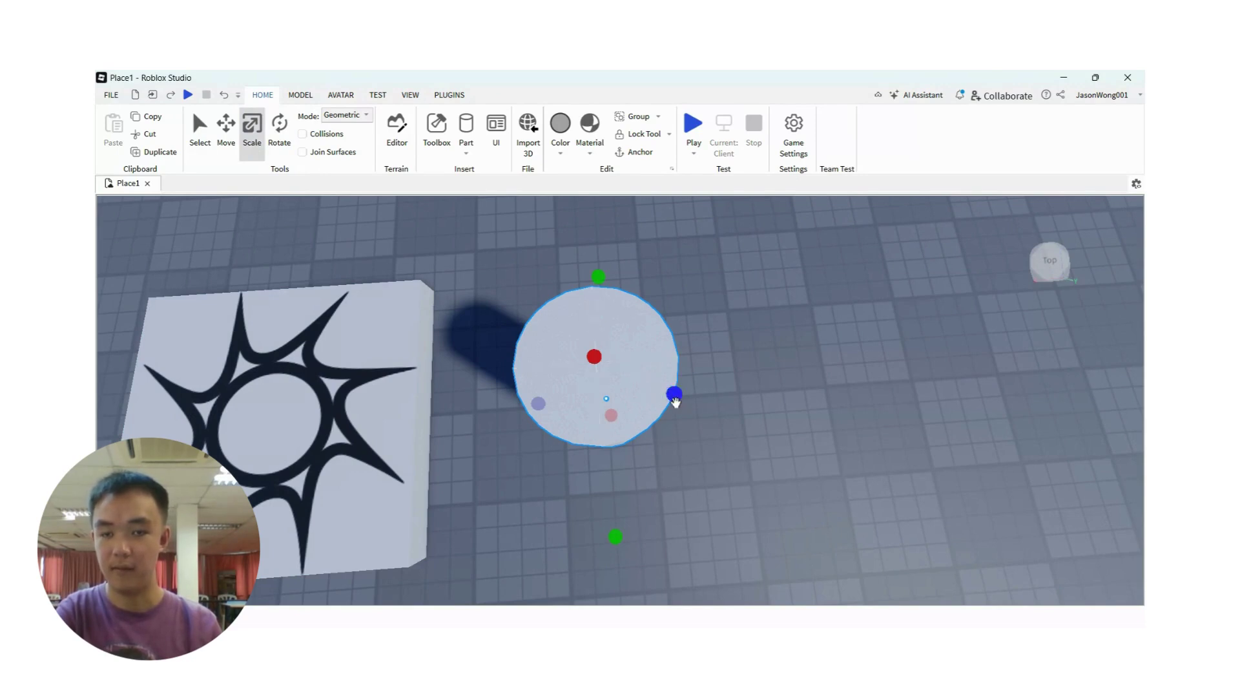
{"action": "mouse_move", "coordinate": [675, 402]}
{"action": "left_mouse_down"}
{"action": "mouse_move", "coordinate": [657, 410]}
{"action": "mouse_move", "coordinate": [658, 398]}
{"action": "left_mouse_up"}
Move the narrower cylinder in small increments to centre it inside the wider one
{"action": "left_click", "coordinate": [234, 142]}
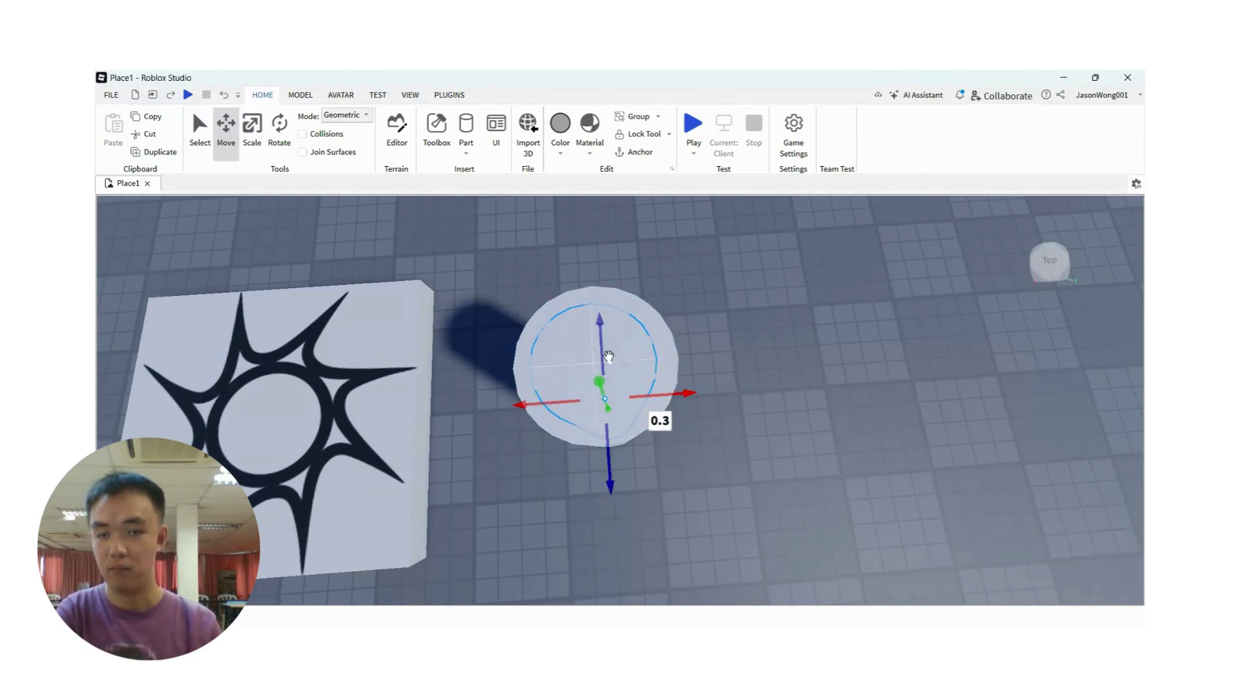
{"action": "left_click_drag", "start_coordinate": [609, 356], "coordinate": [601, 343]}
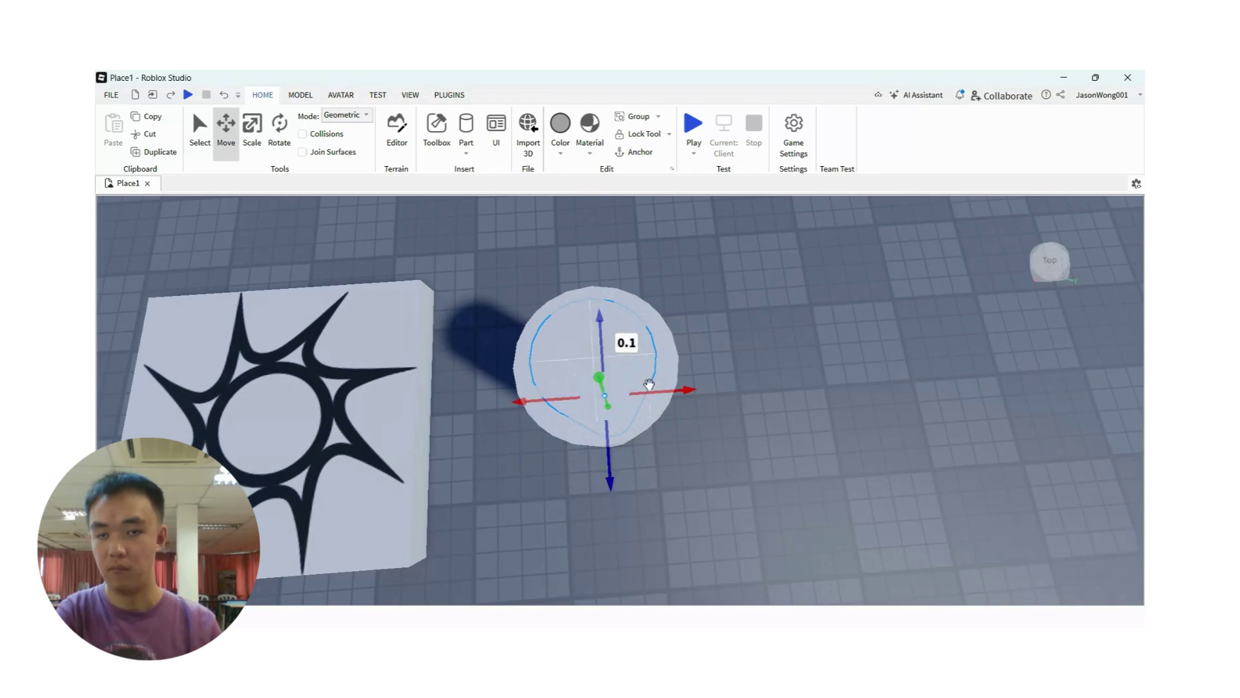
{"action": "left_click_drag", "start_coordinate": [616, 441], "coordinate": [617, 444]}
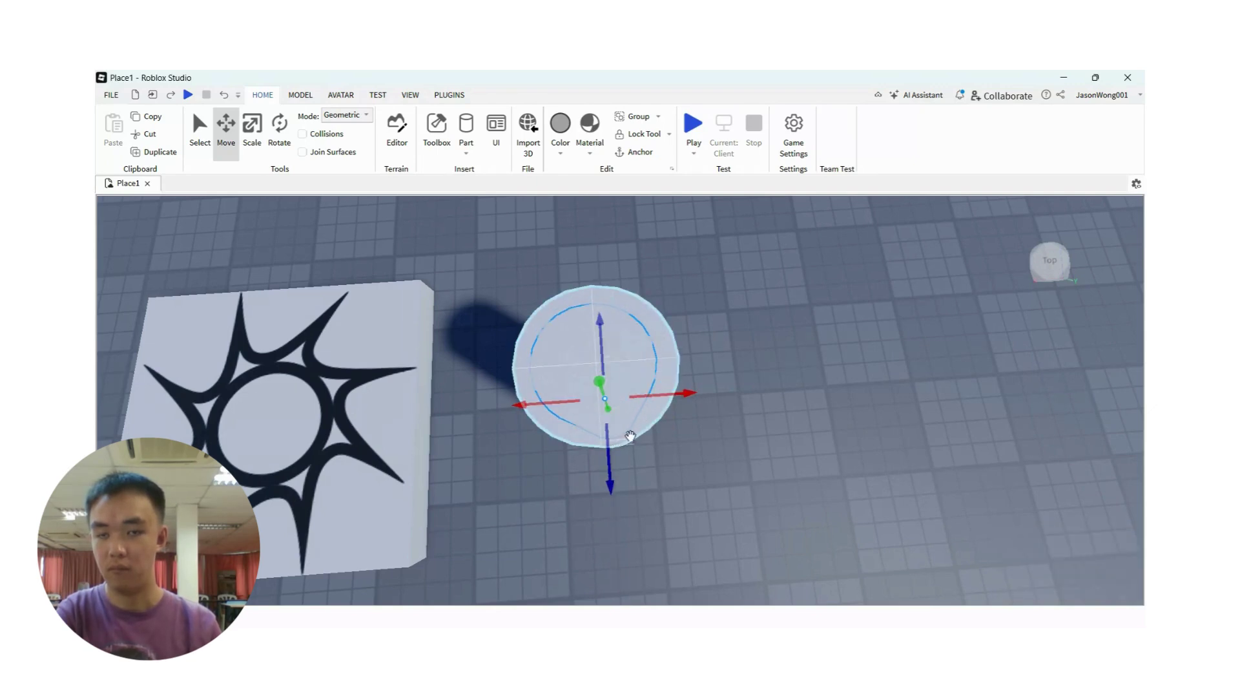
{"action": "left_click_drag", "start_coordinate": [680, 395], "coordinate": [677, 390]}
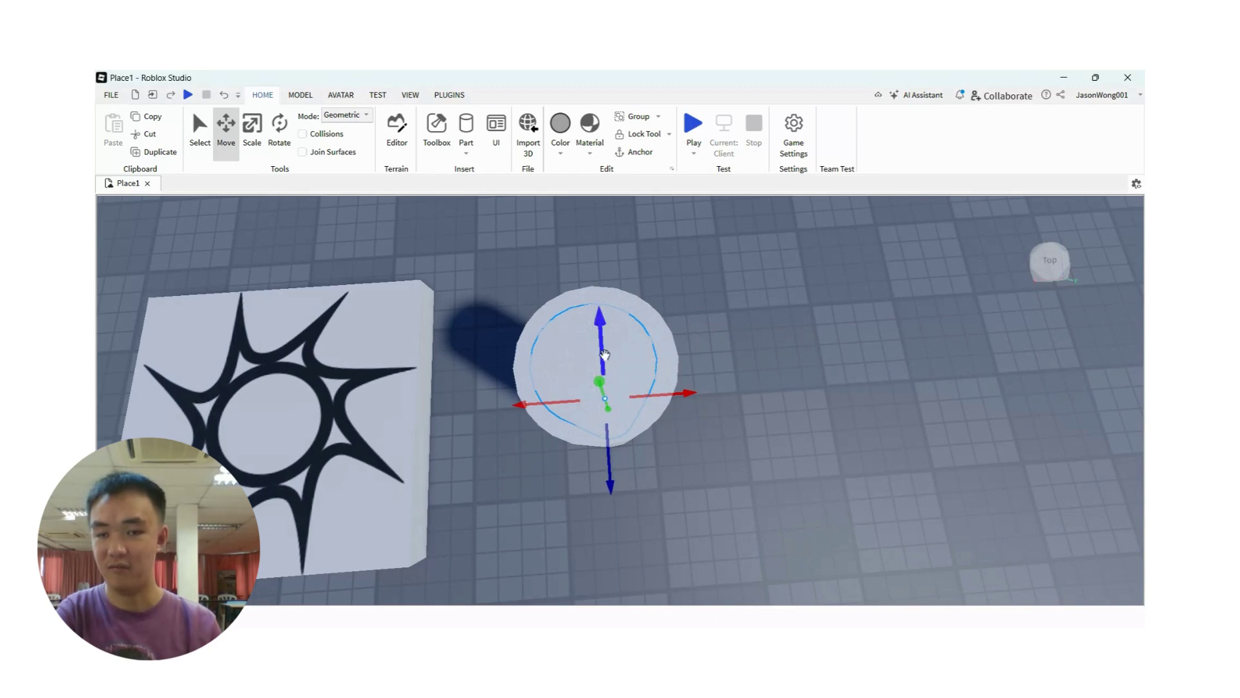
{"action": "left_click_drag", "start_coordinate": [604, 354], "coordinate": [625, 343]}
{"action": "left_click", "coordinate": [725, 498]}
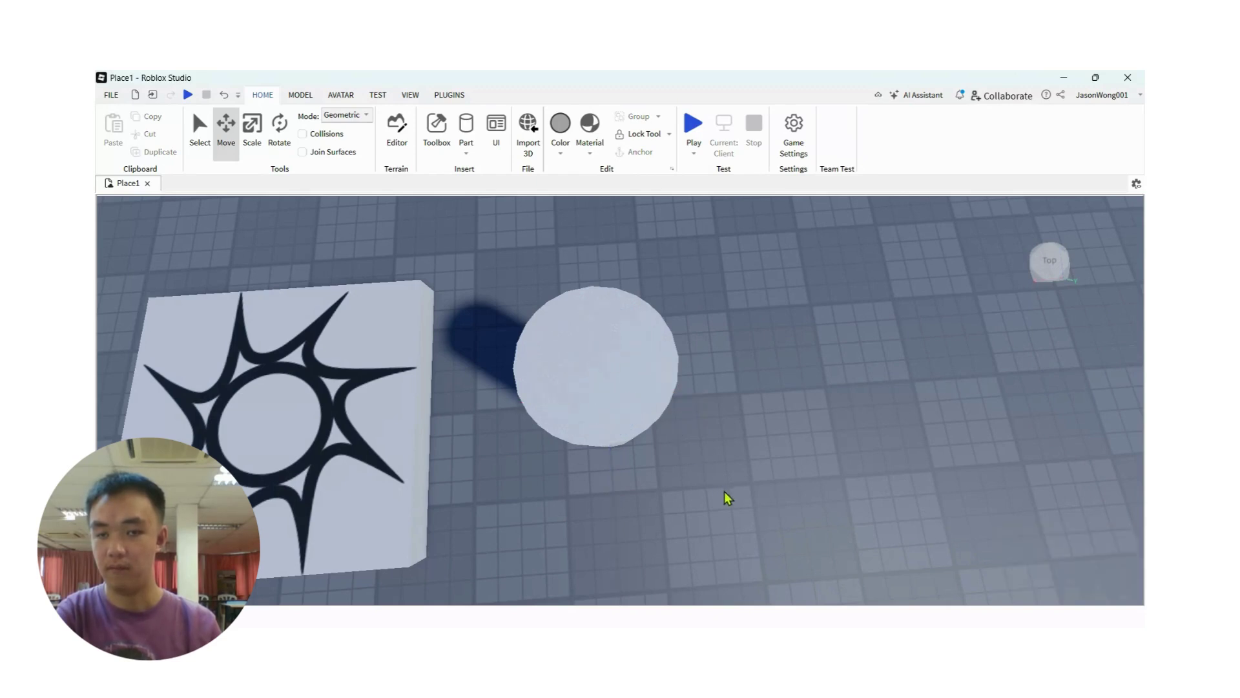
Scale the narrower cylinder taller so that it protrudes well above the rim of the wider one
{"action": "left_click", "coordinate": [620, 368]}
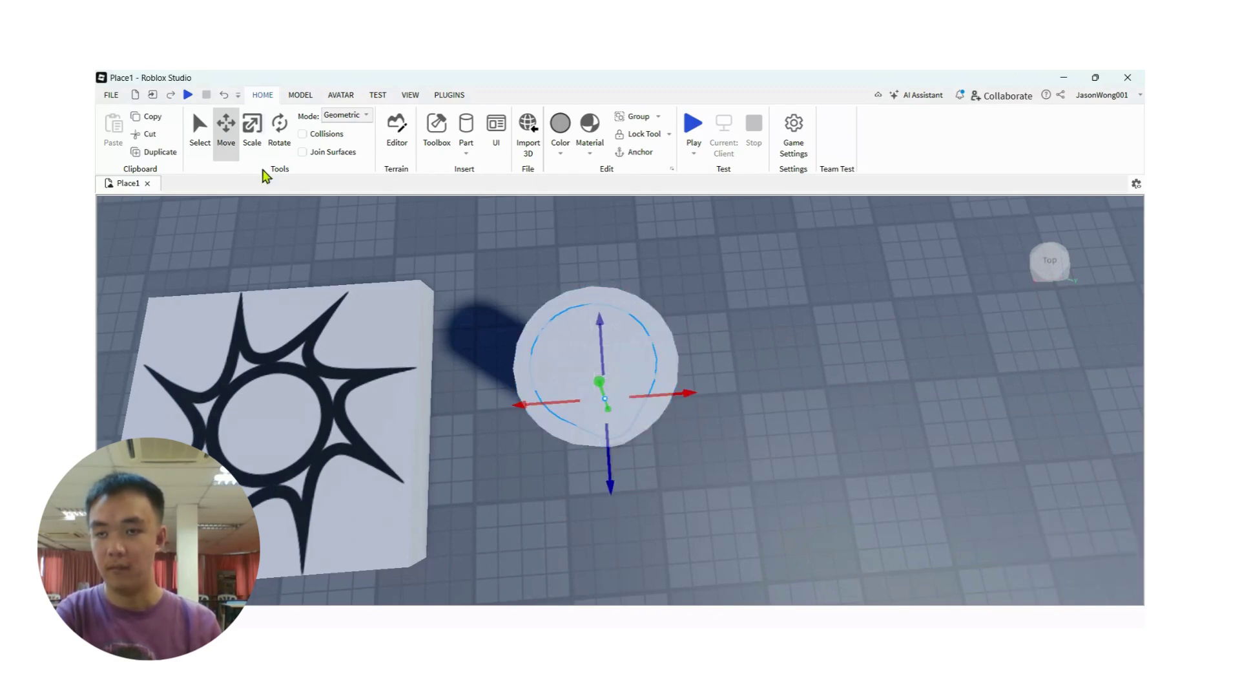
{"action": "key", "text": "ctrl+3"}
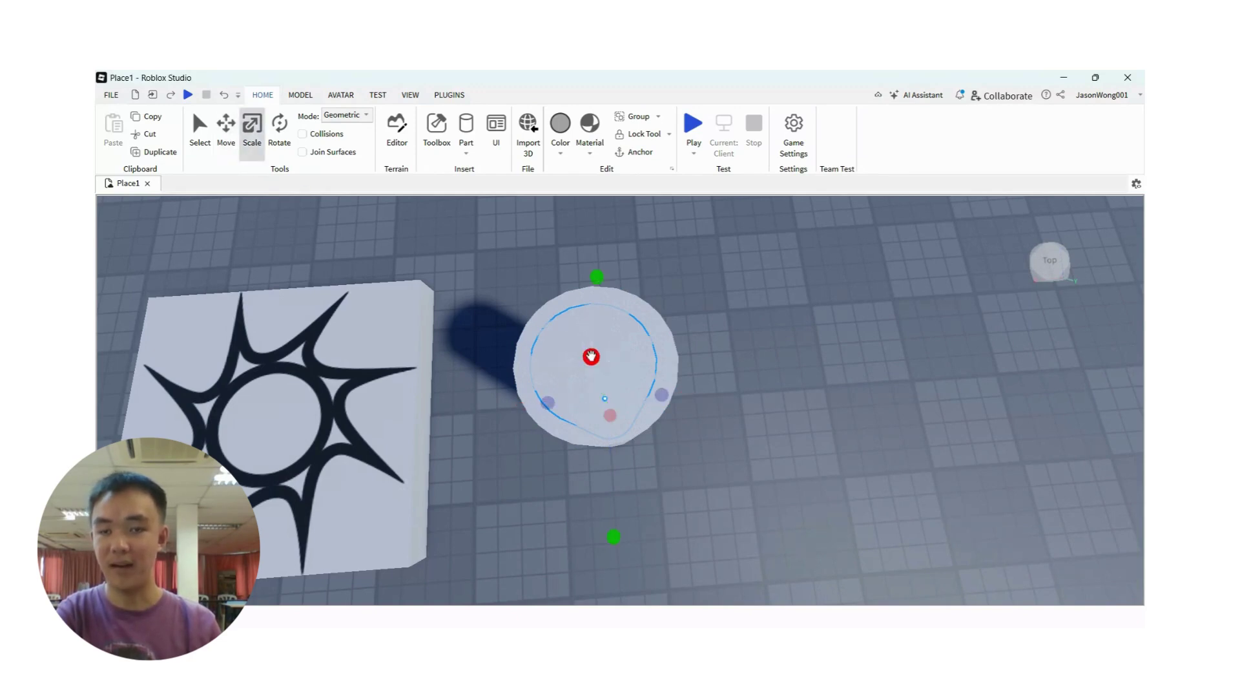
{"action": "left_click_drag", "start_coordinate": [591, 357], "coordinate": [549, 290]}
{"action": "key", "text": "ctrl+z"}
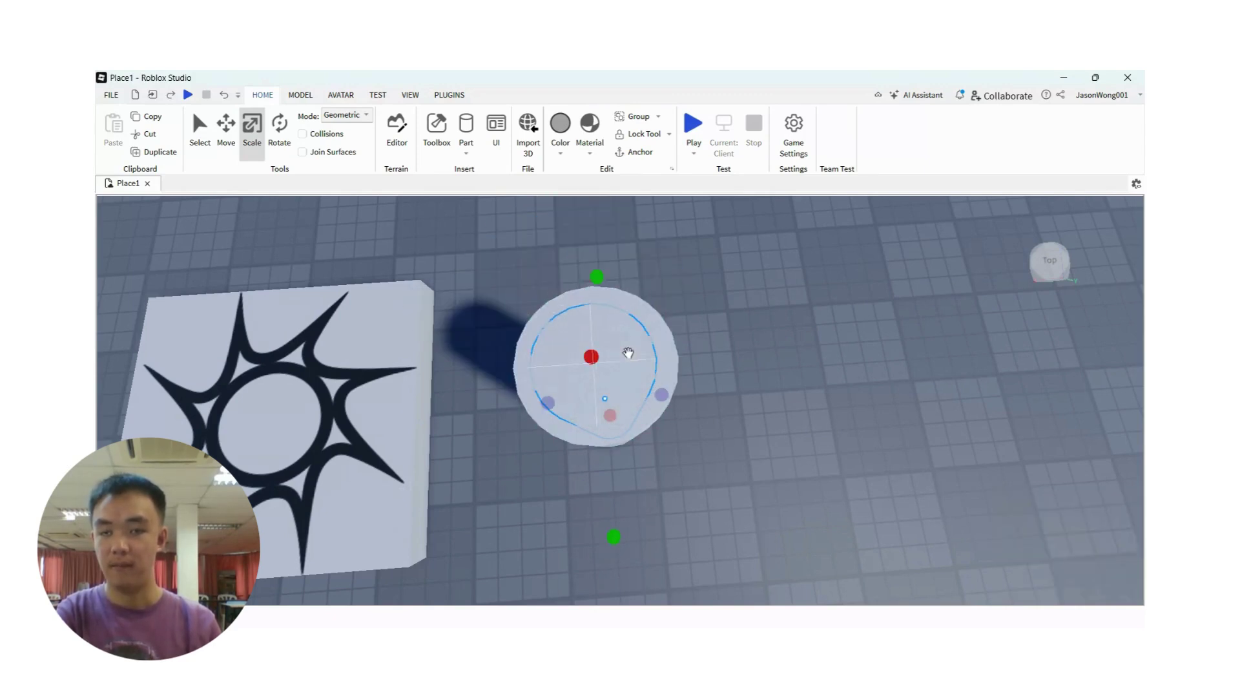
{"action": "right_click_drag", "start_coordinate": [677, 470], "coordinate": [676, 465]}
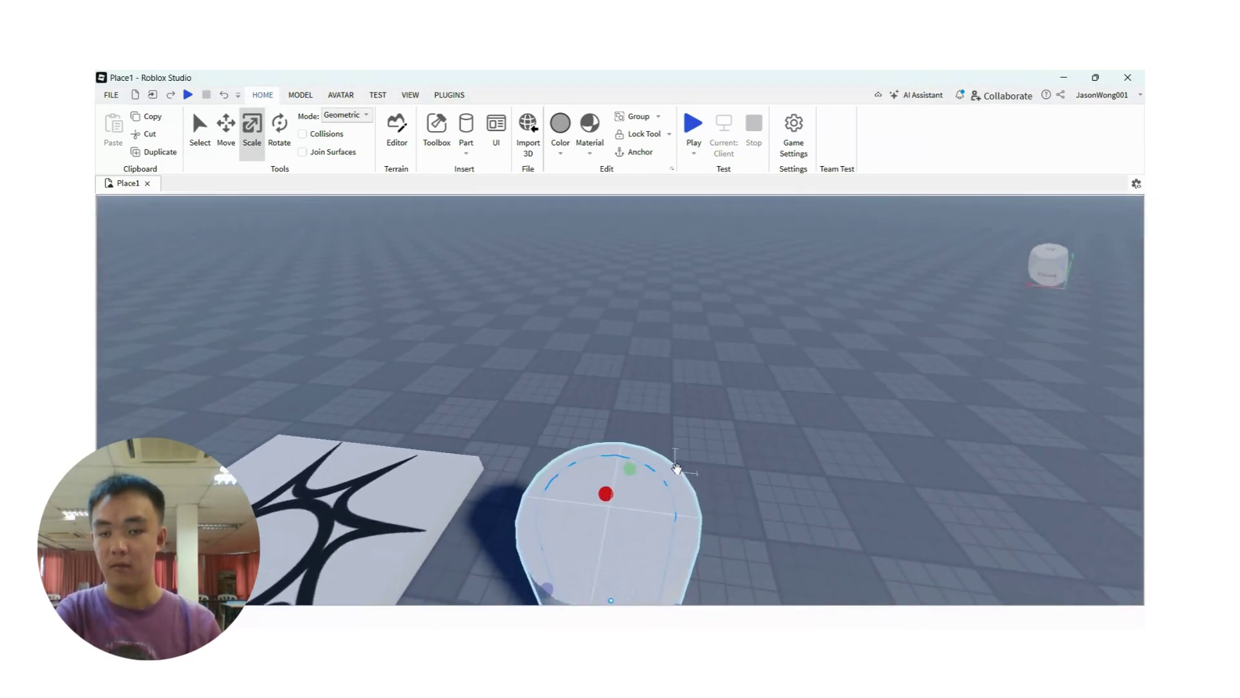
{"action": "key", "text": "q"}
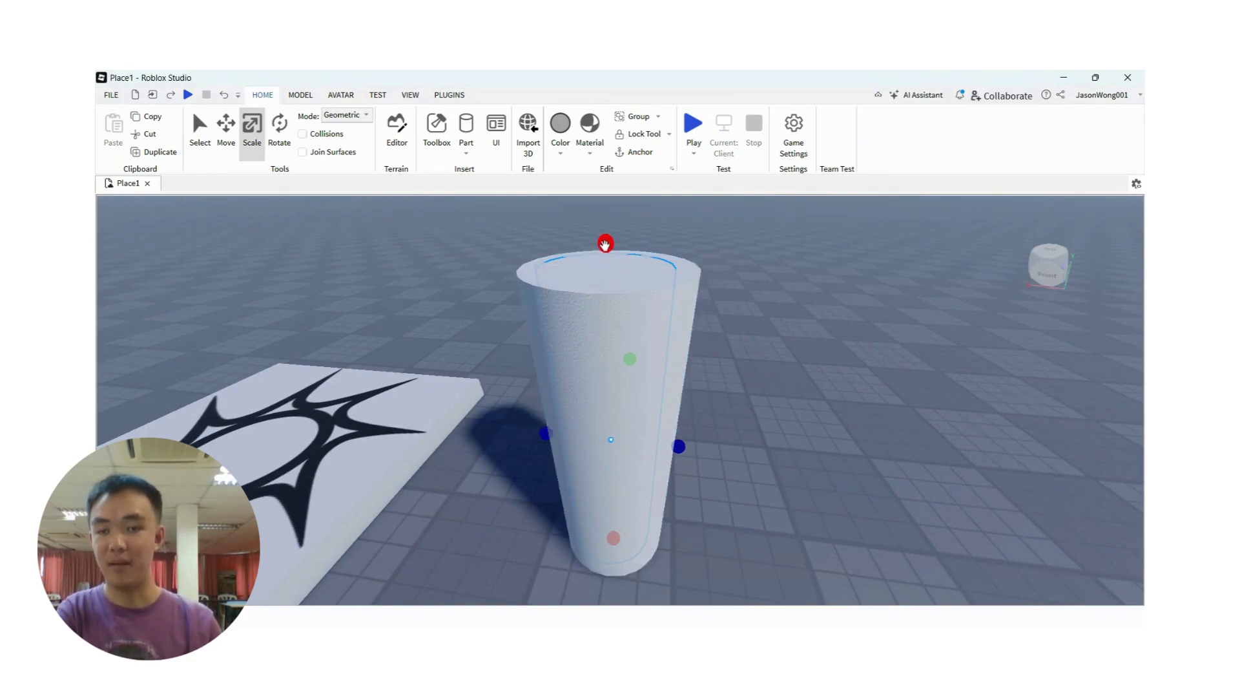
{"action": "left_click_drag", "start_coordinate": [604, 244], "coordinate": [616, 193]}
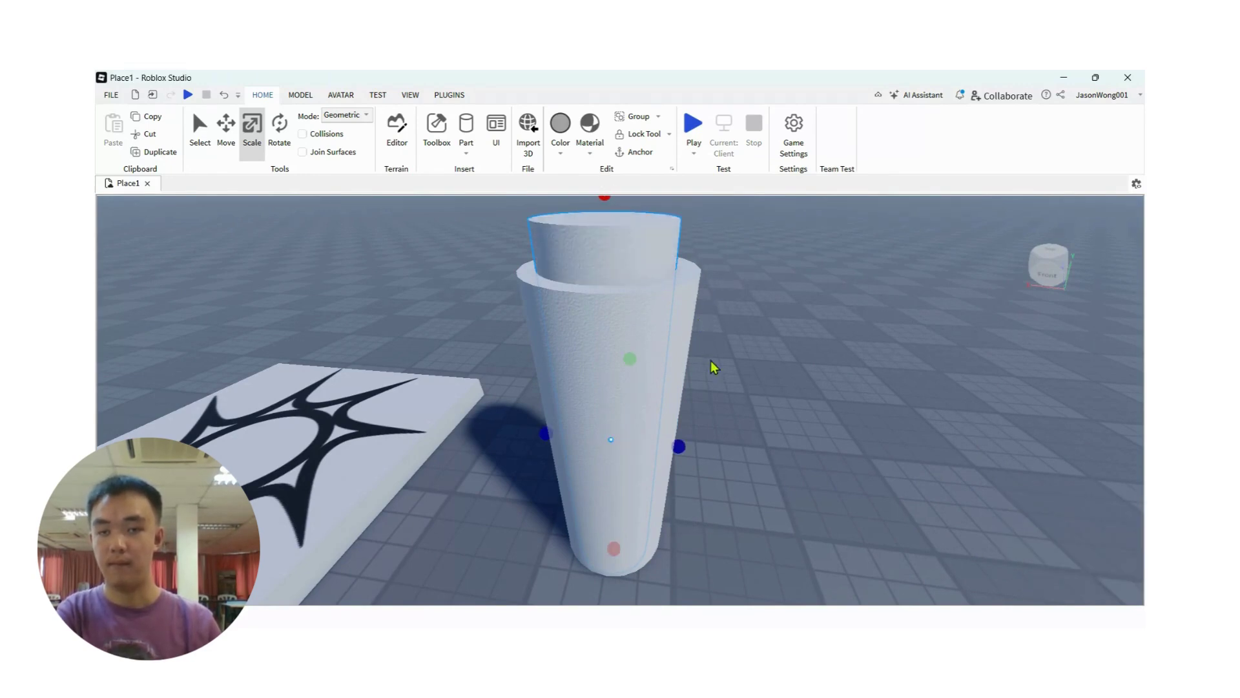
{"action": "key", "text": "q"}
{"action": "key", "text": "e"}
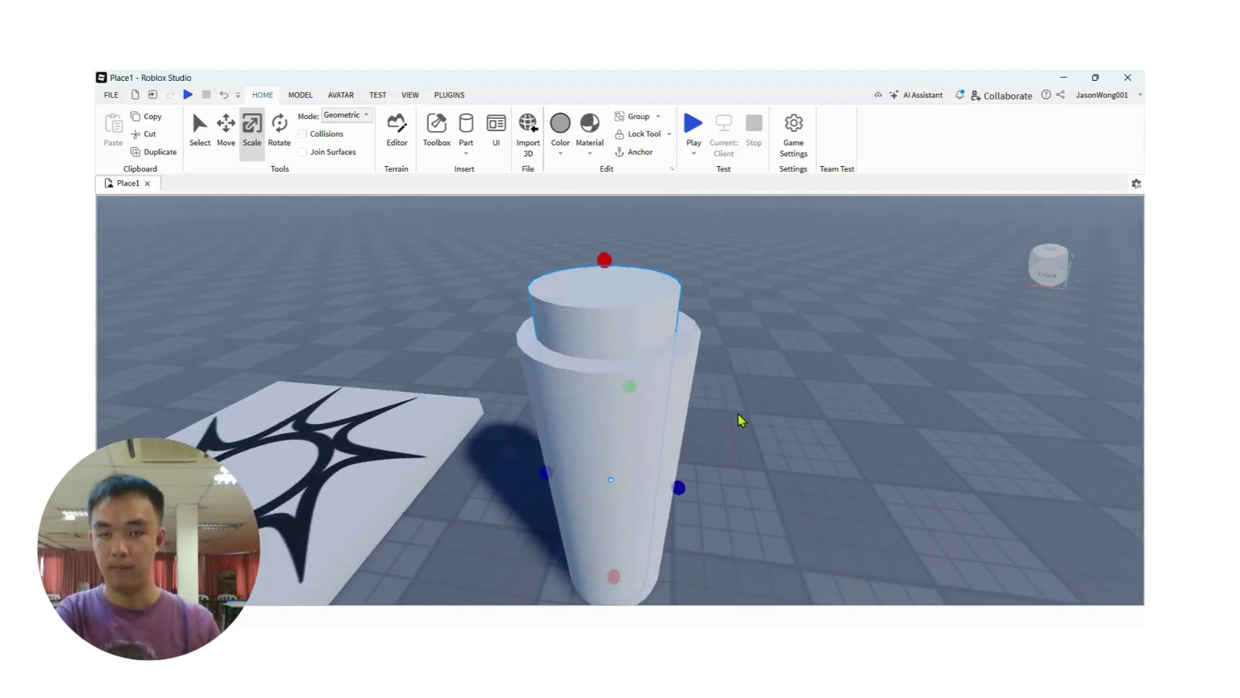
{"action": "right_click_drag", "start_coordinate": [762, 440], "coordinate": [762, 440]}
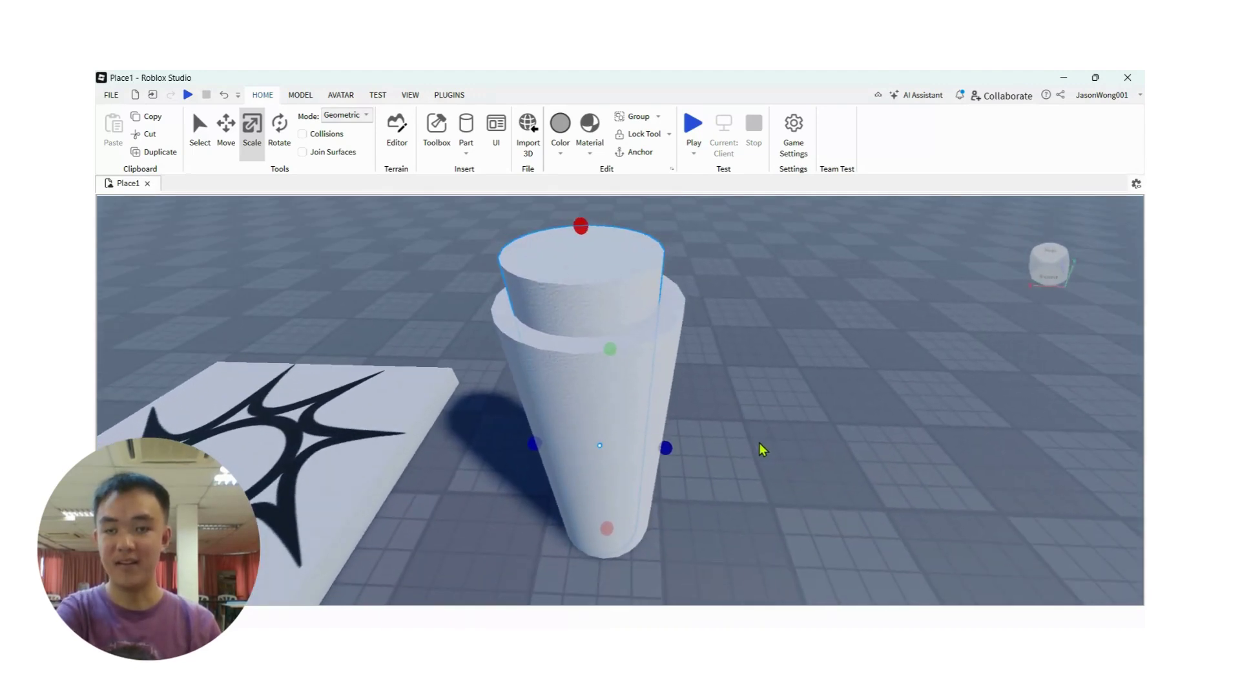
{"action": "scroll", "coordinate": [762, 448], "scroll_direction": "down", "scroll_amount": 2}
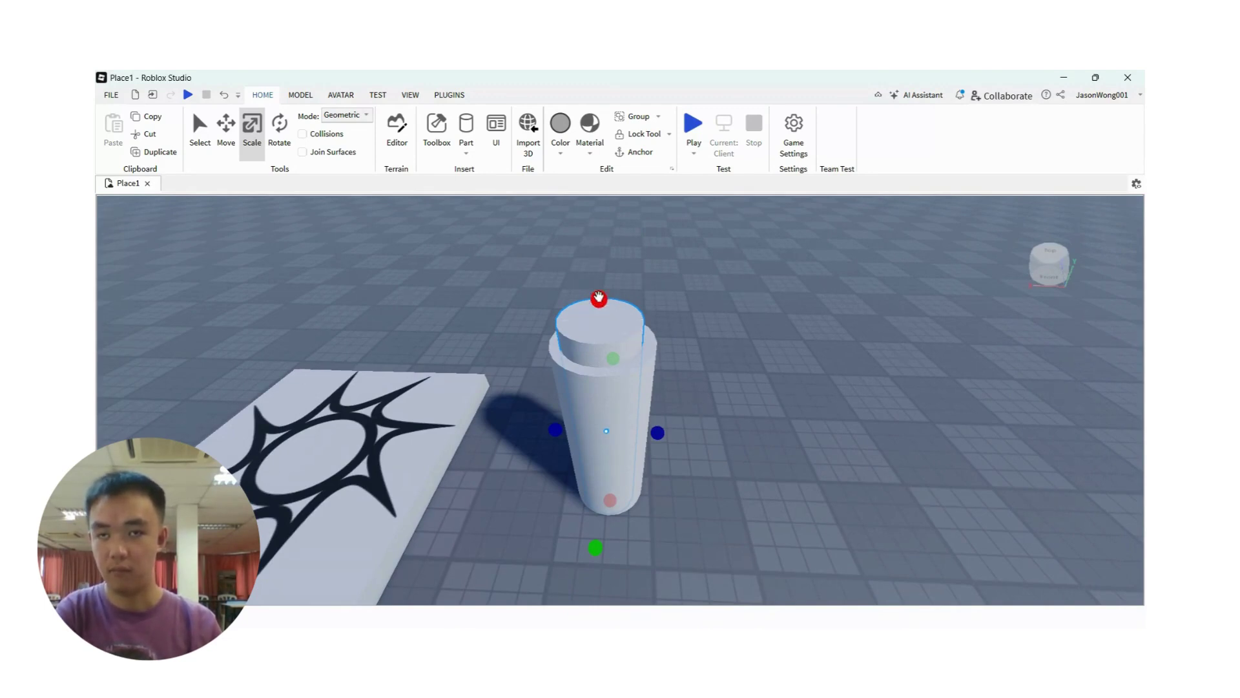
{"action": "left_click_drag", "start_coordinate": [599, 297], "coordinate": [595, 249]}
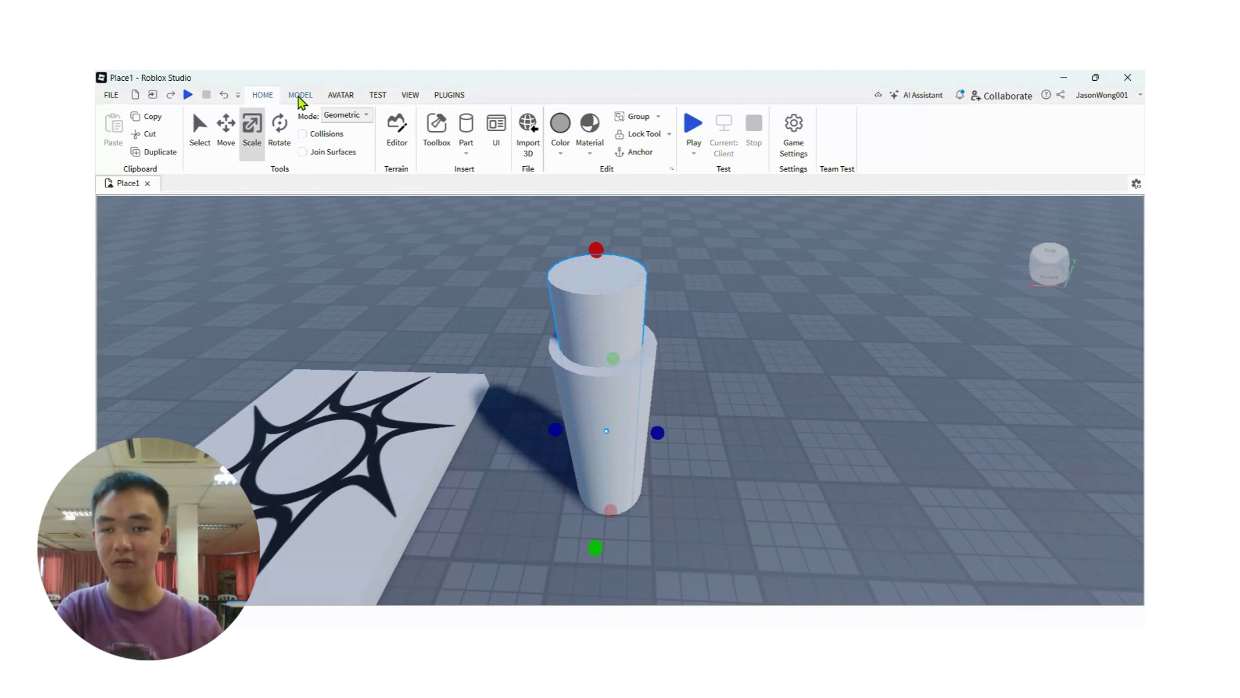
Negate the narrower cylinder and union it with the wider one to hollow it out
{"action": "left_click", "coordinate": [299, 96]}
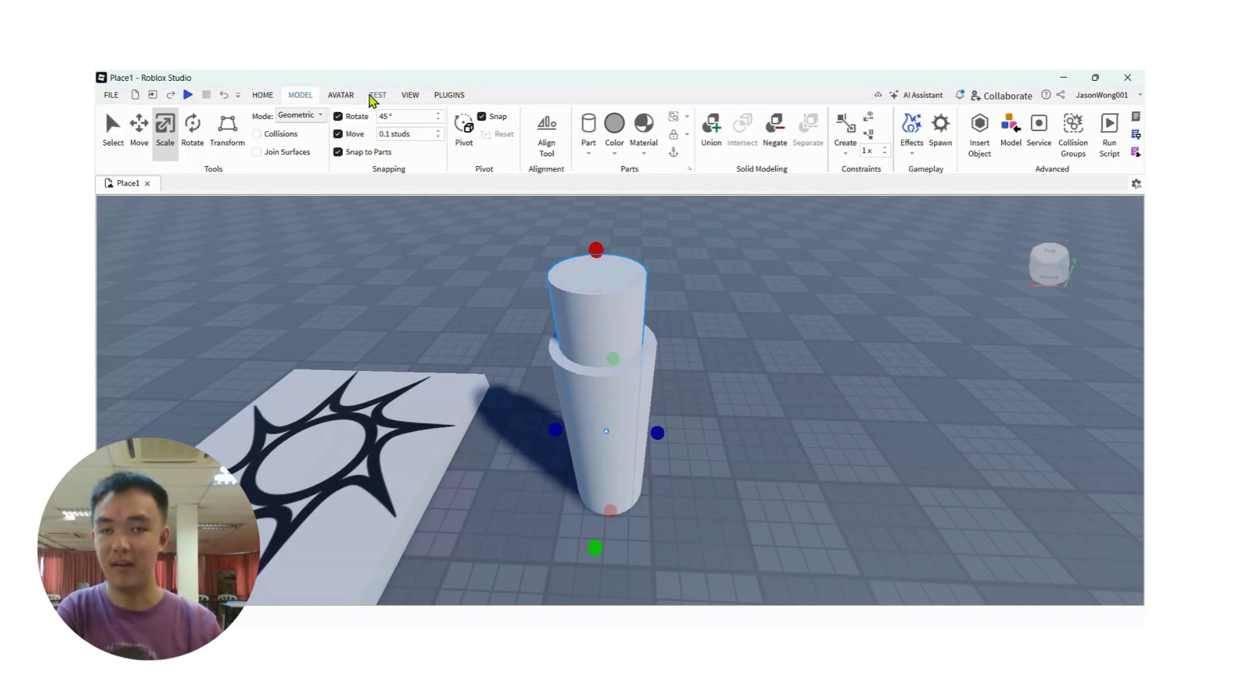
{"action": "left_click", "coordinate": [782, 148]}
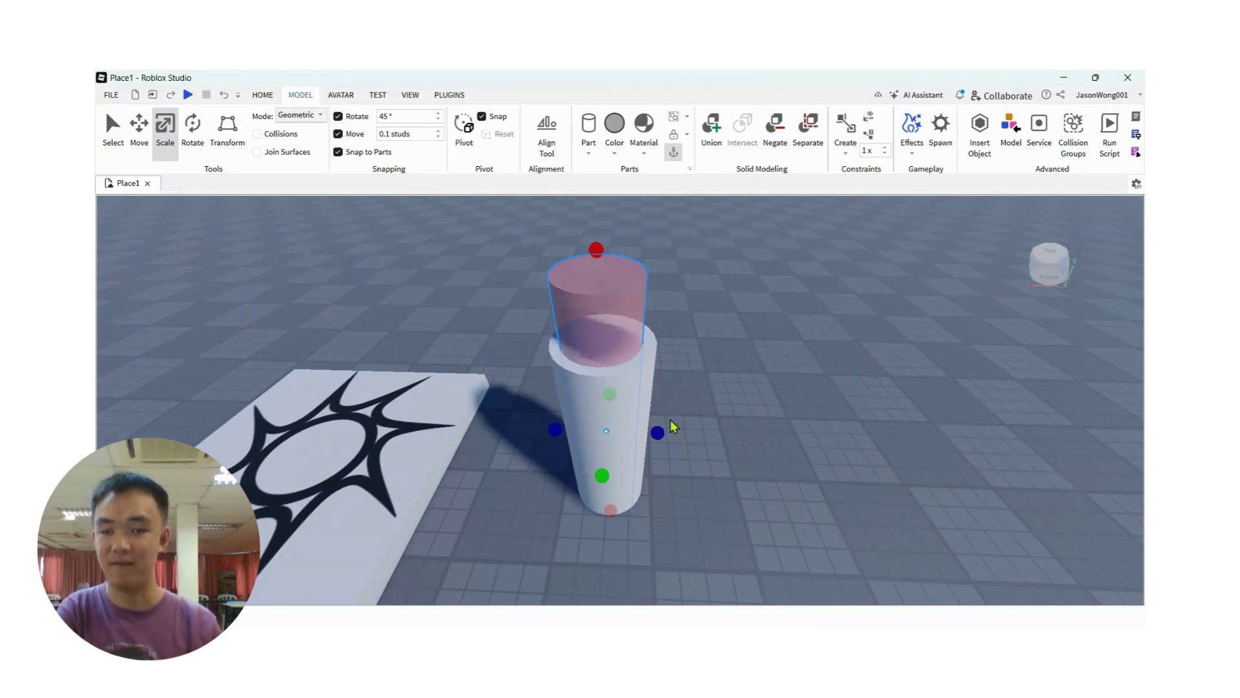
{"action": "left_click_drag", "start_coordinate": [712, 521], "coordinate": [543, 270]}
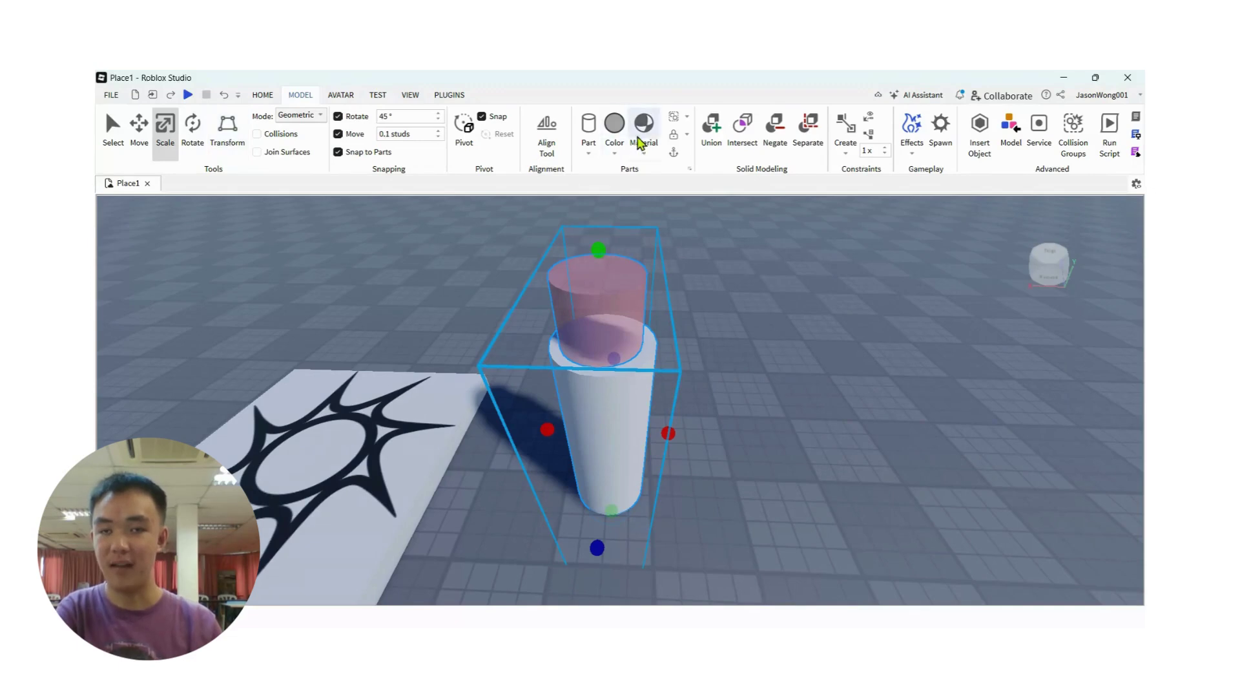
{"action": "left_click", "coordinate": [713, 140]}
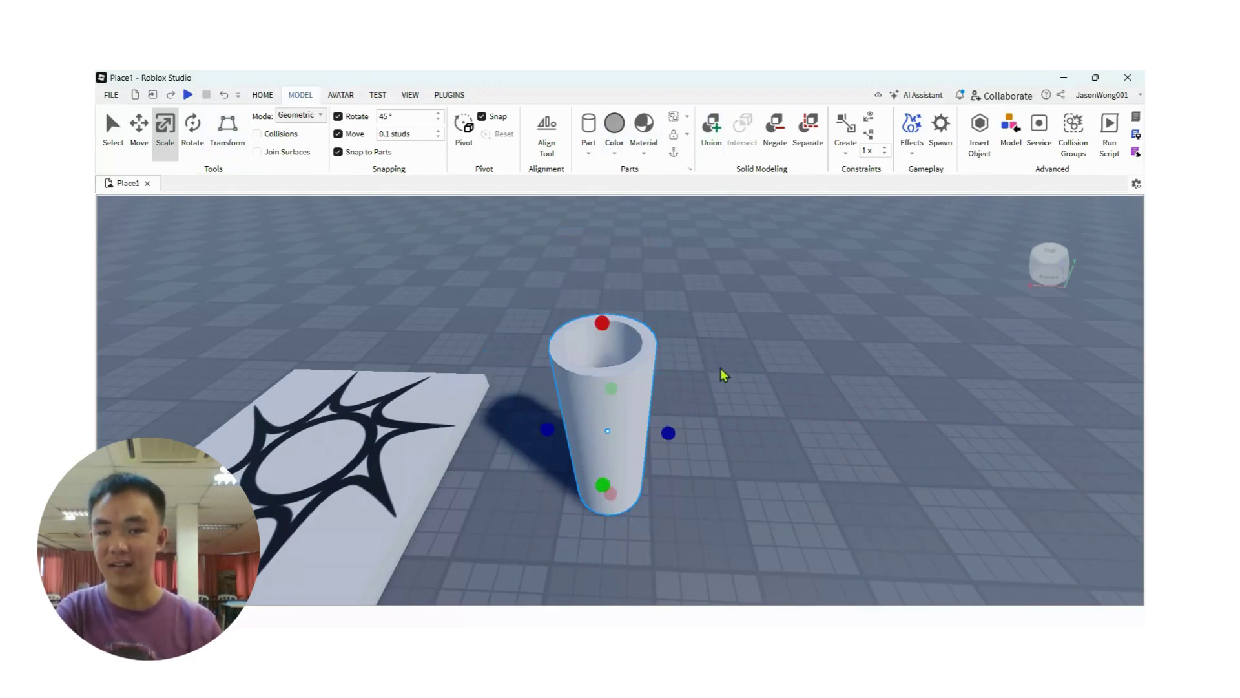
{"action": "left_click", "coordinate": [736, 425]}
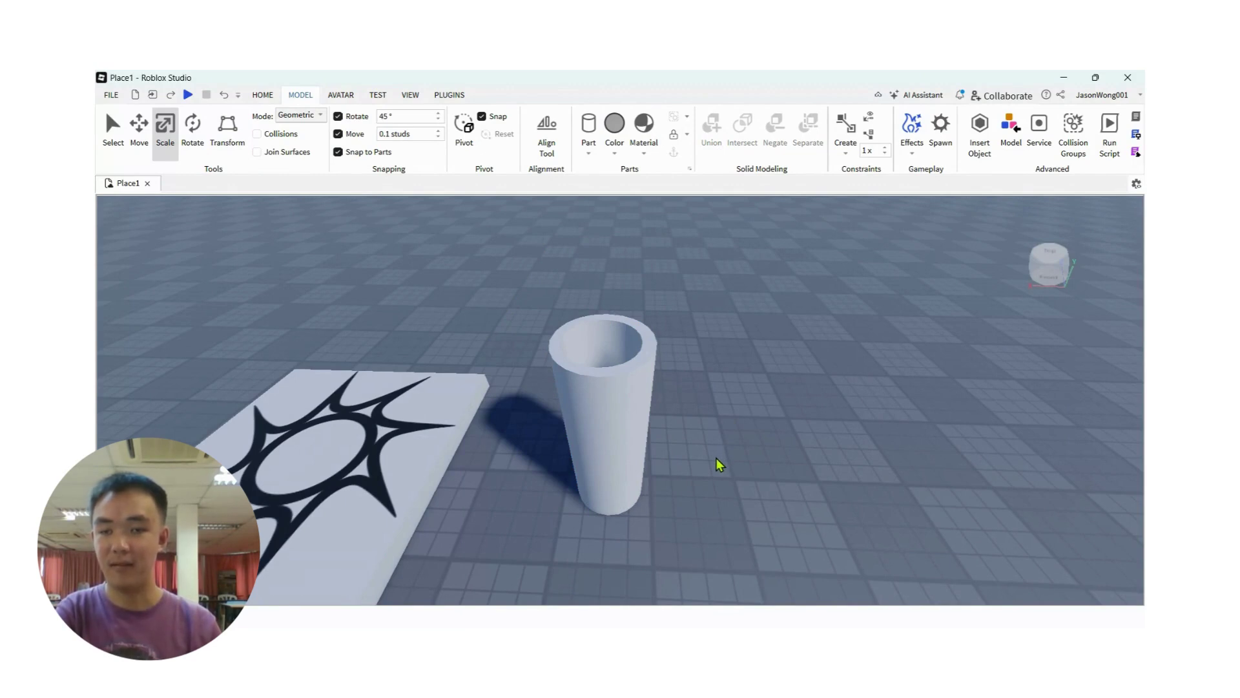
Examine the hollow cylinder from above and from underneath to check that the hole runs all the way through
{"action": "scroll", "coordinate": [720, 464], "scroll_direction": "up", "scroll_amount": 4}
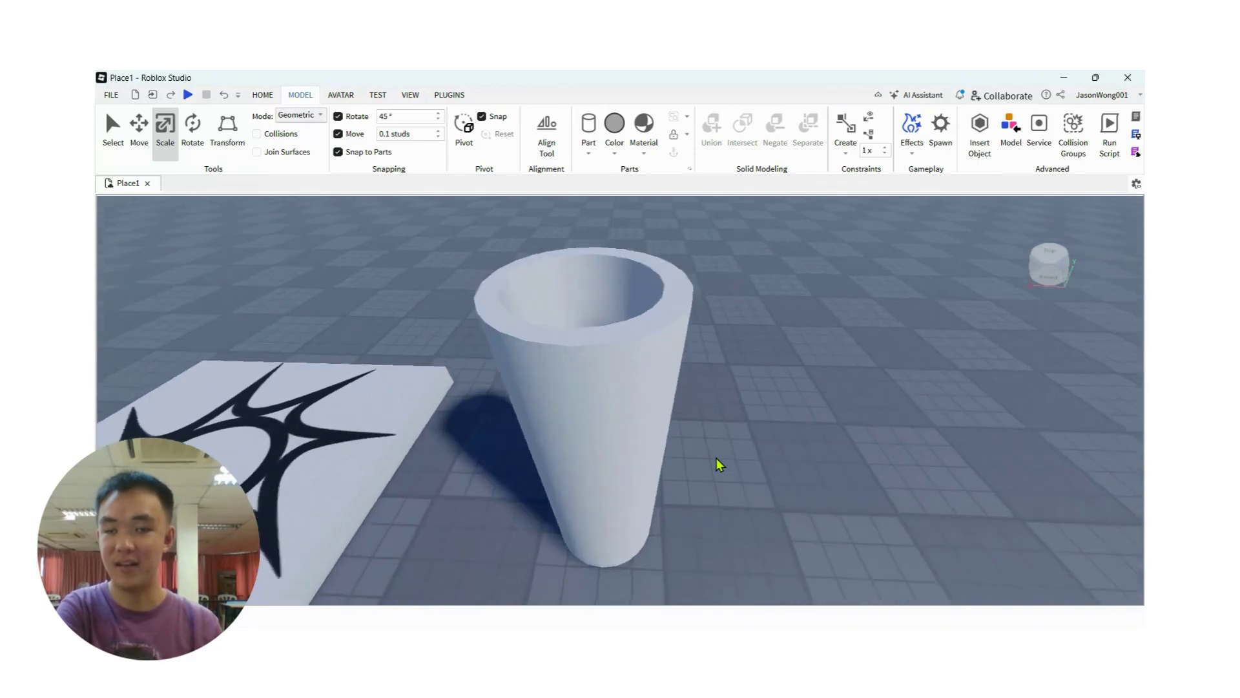
{"action": "scroll", "coordinate": [720, 465], "scroll_direction": "down", "scroll_amount": 3}
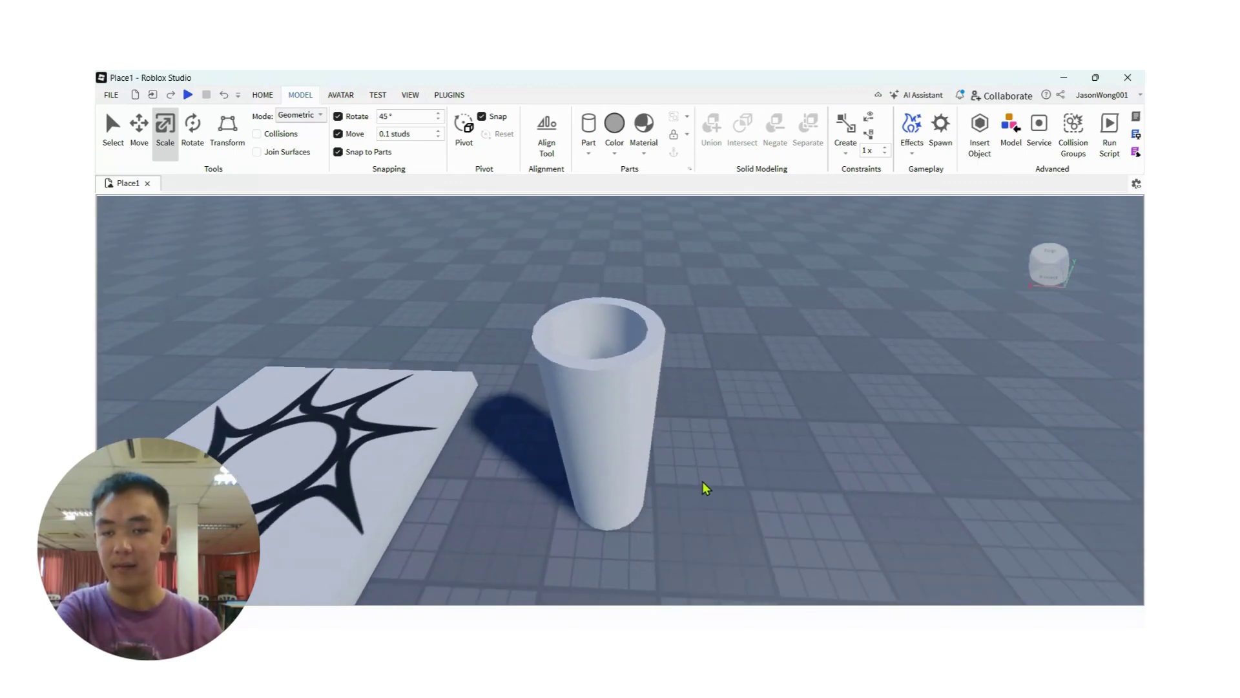
{"action": "right_click_drag", "start_coordinate": [703, 482], "coordinate": [707, 429]}
{"action": "scroll", "coordinate": [708, 436], "scroll_direction": "up", "scroll_amount": 3}
{"action": "key", "text": "q"}
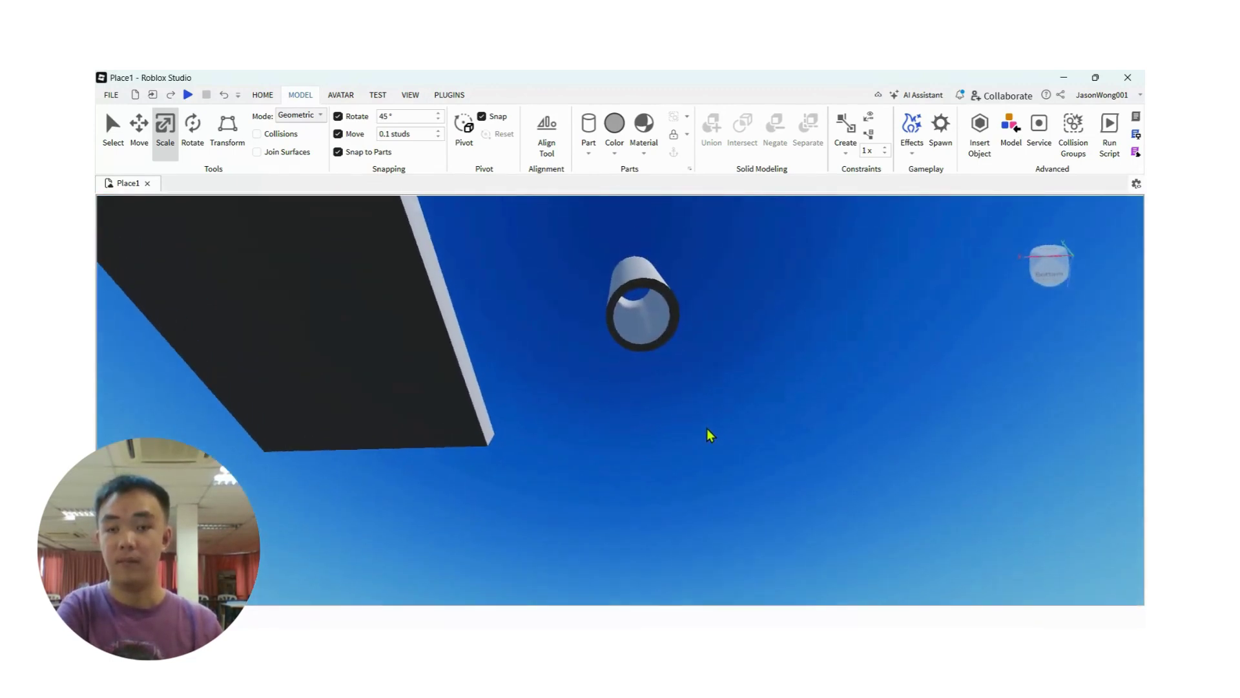
{"action": "key", "text": "d"}
{"action": "key", "text": "w"}
{"action": "key", "text": "a"}
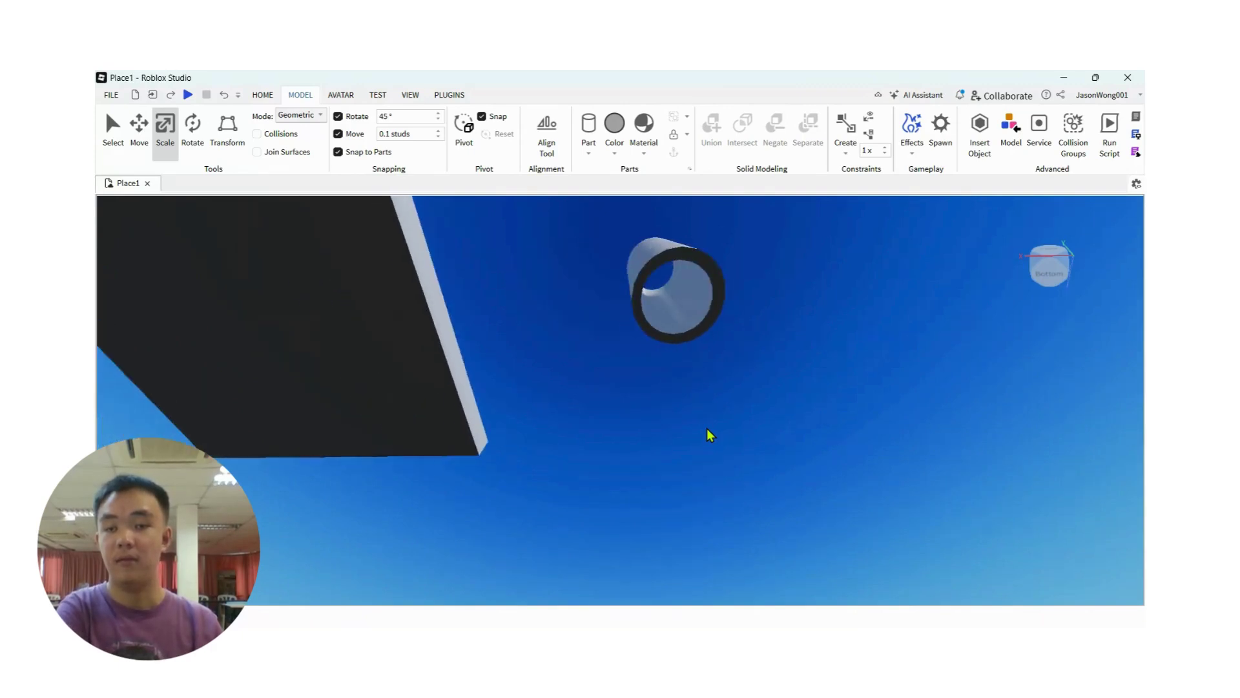
{"action": "key", "text": "w"}
{"action": "key", "text": "d"}
{"action": "key", "text": "s"}
{"action": "right_click_drag", "start_coordinate": [700, 437], "coordinate": [703, 438]}
{"action": "key", "text": "w"}
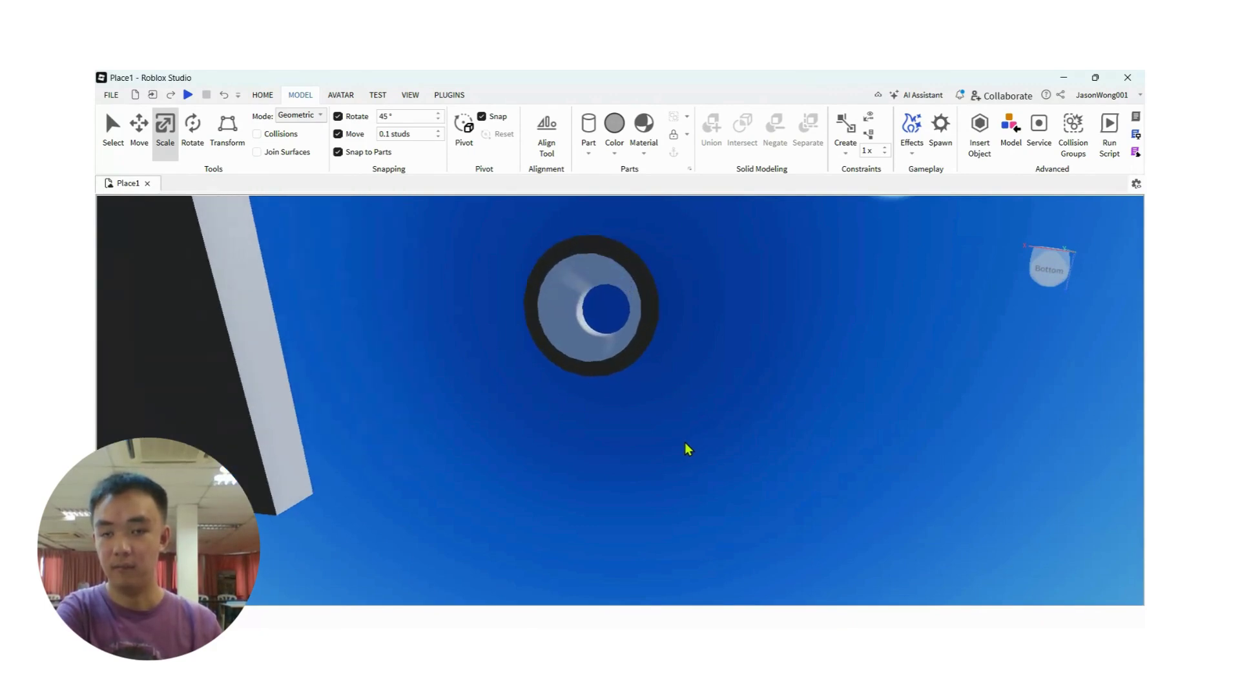
{"action": "key", "text": "a"}
{"action": "key", "text": "d"}
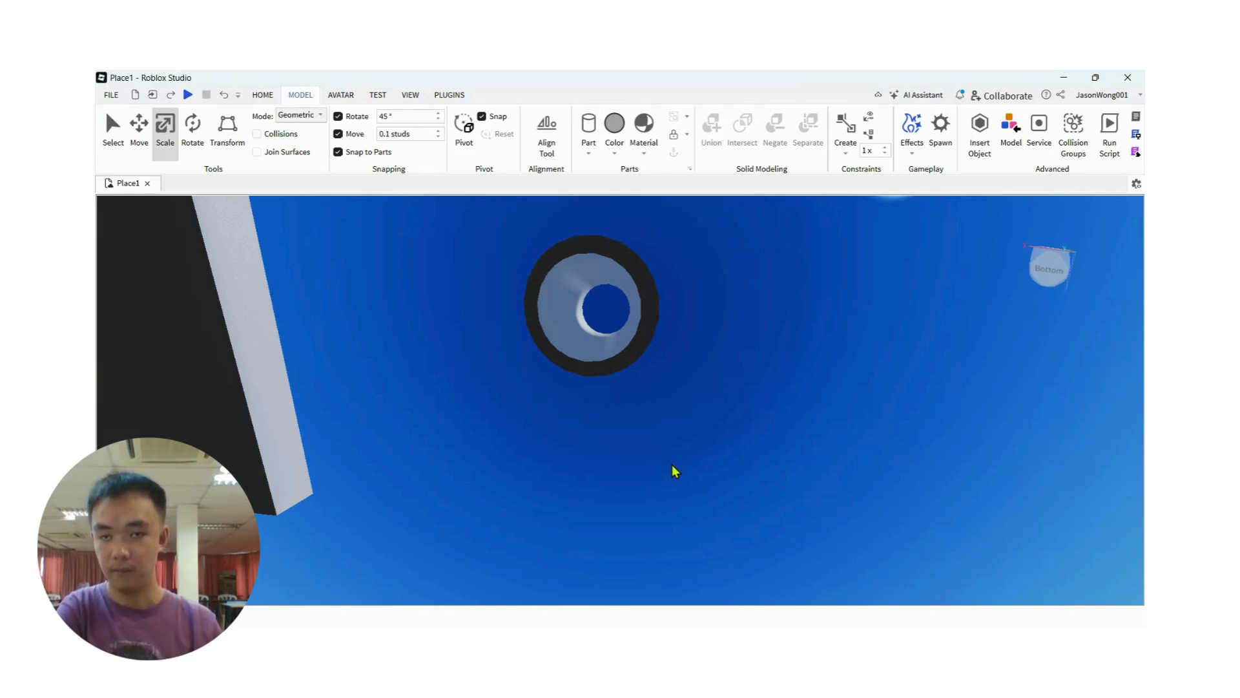
{"action": "right_click_drag", "start_coordinate": [674, 470], "coordinate": [675, 471]}
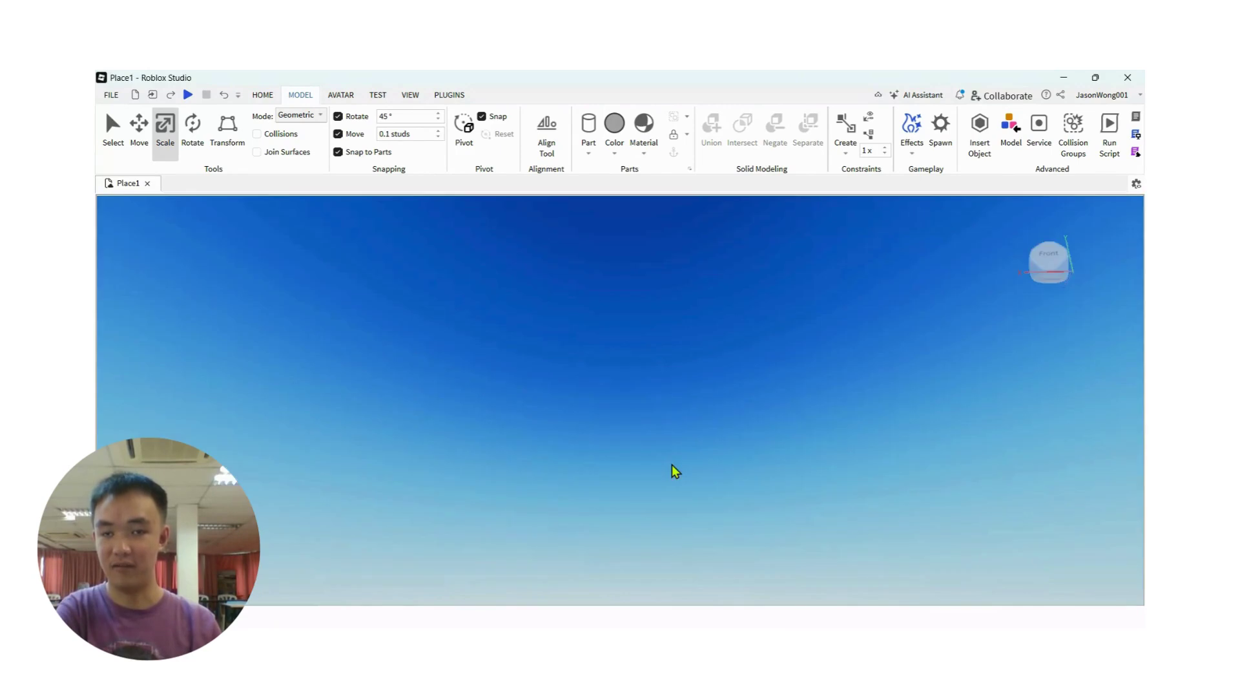
Return to a view above the baseplate and inspect the rim and inner wall of the hollow cylinder
{"action": "scroll", "coordinate": [679, 408], "scroll_direction": "down", "scroll_amount": 5}
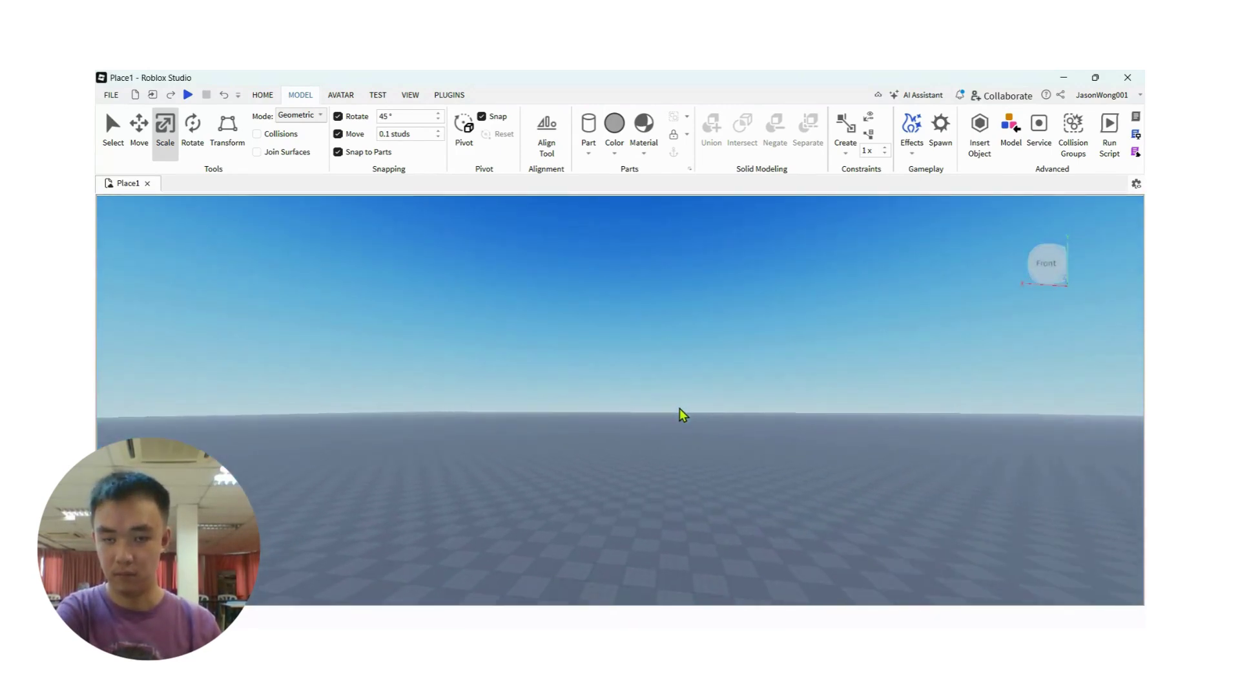
{"action": "scroll", "coordinate": [662, 420], "scroll_direction": "up", "scroll_amount": 3}
{"action": "right_click_drag", "start_coordinate": [645, 442], "coordinate": [645, 443]}
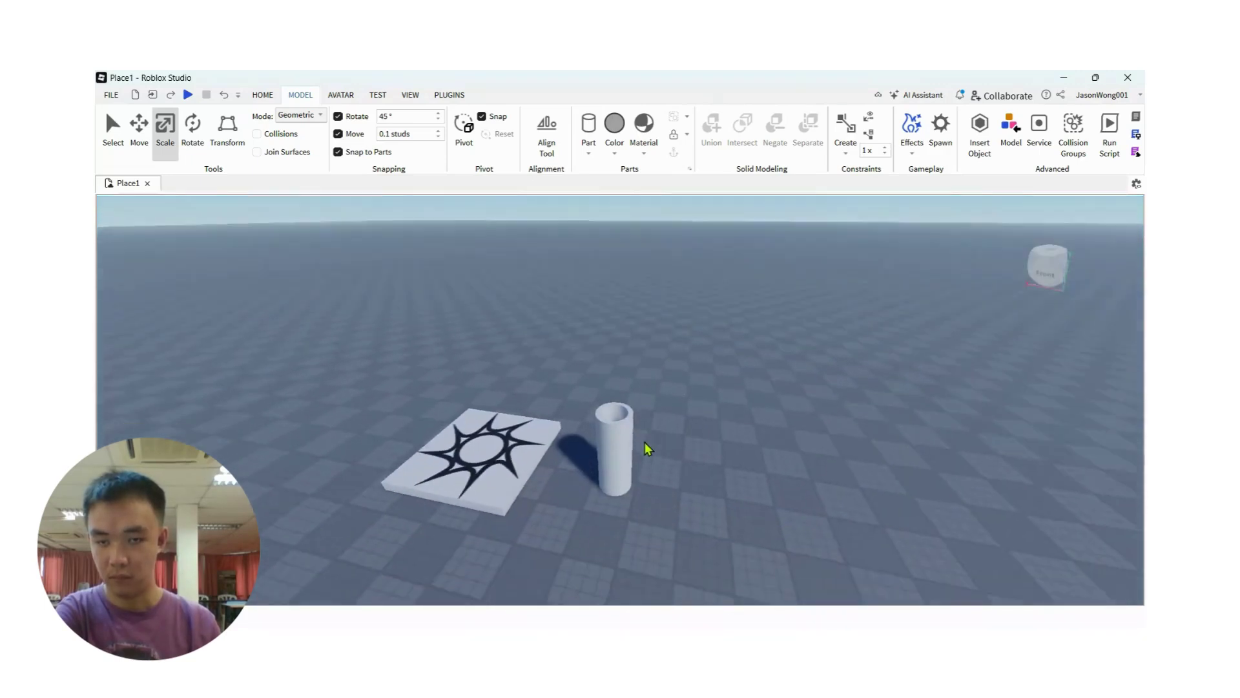
{"action": "scroll", "coordinate": [646, 443], "scroll_direction": "up", "scroll_amount": 3}
{"action": "key", "text": "q"}
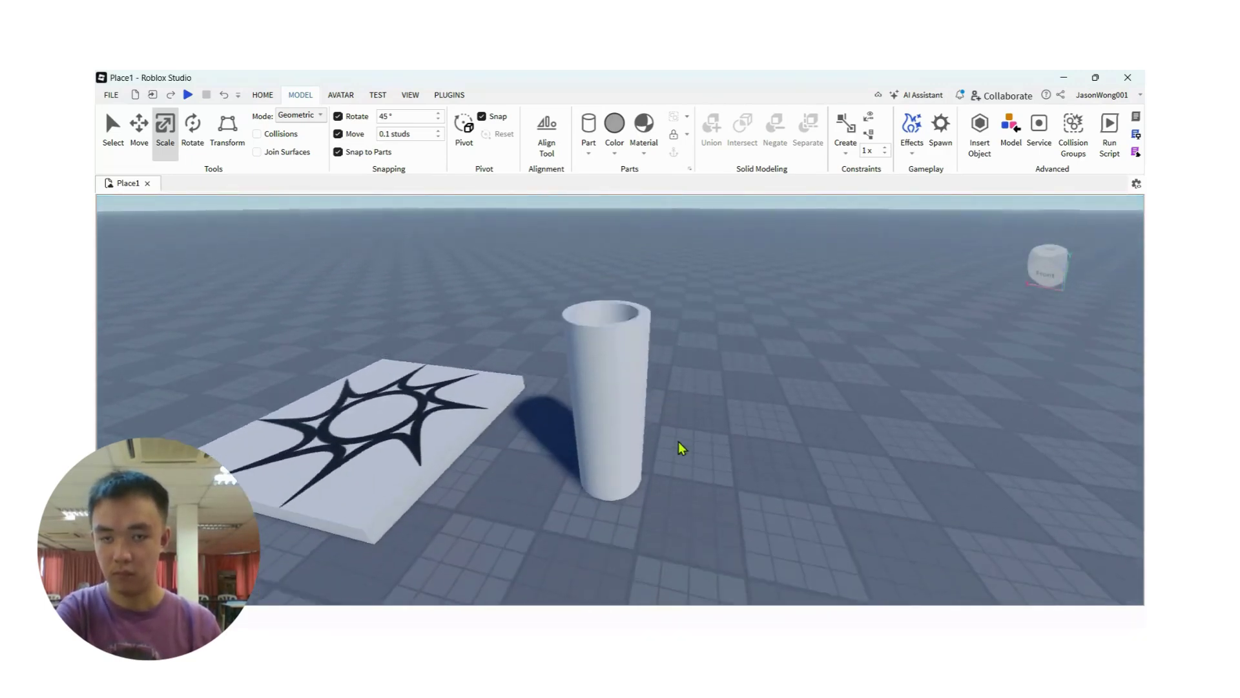
{"action": "key", "text": "e"}
{"action": "right_click_drag", "start_coordinate": [725, 367], "coordinate": [723, 369]}
{"action": "scroll", "coordinate": [722, 369], "scroll_direction": "up", "scroll_amount": 2}
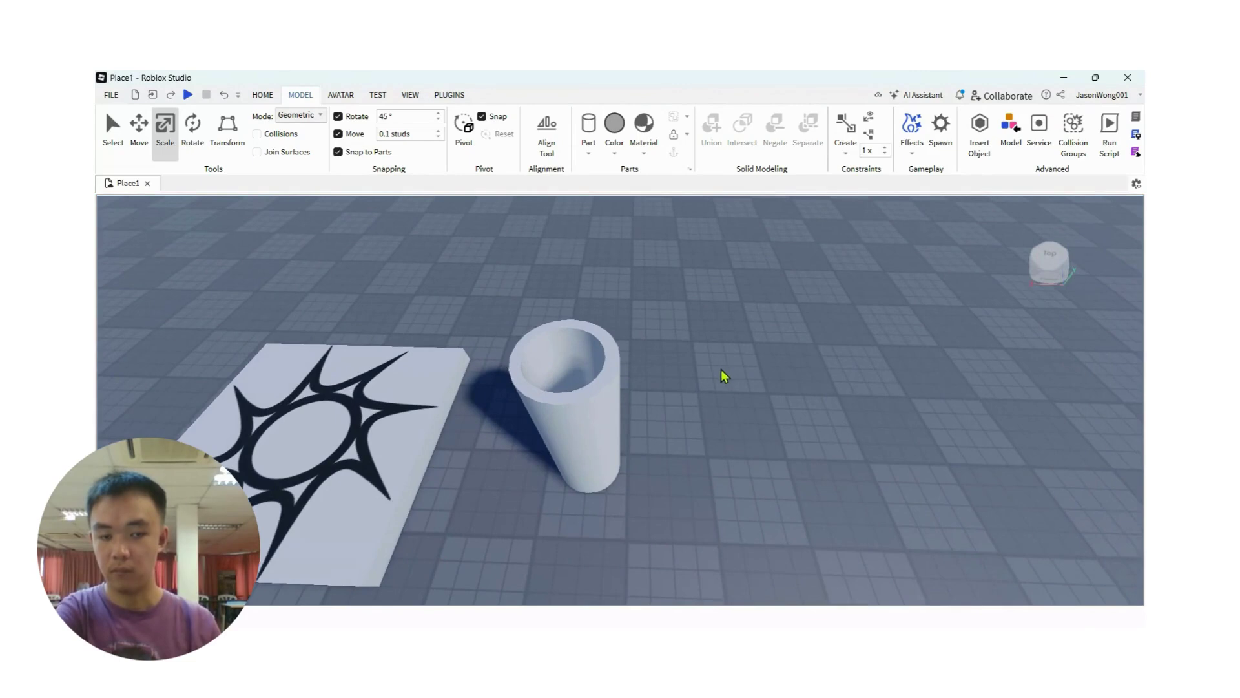
{"action": "key", "text": "a"}
{"action": "key", "text": "d"}
{"action": "key", "text": "a"}
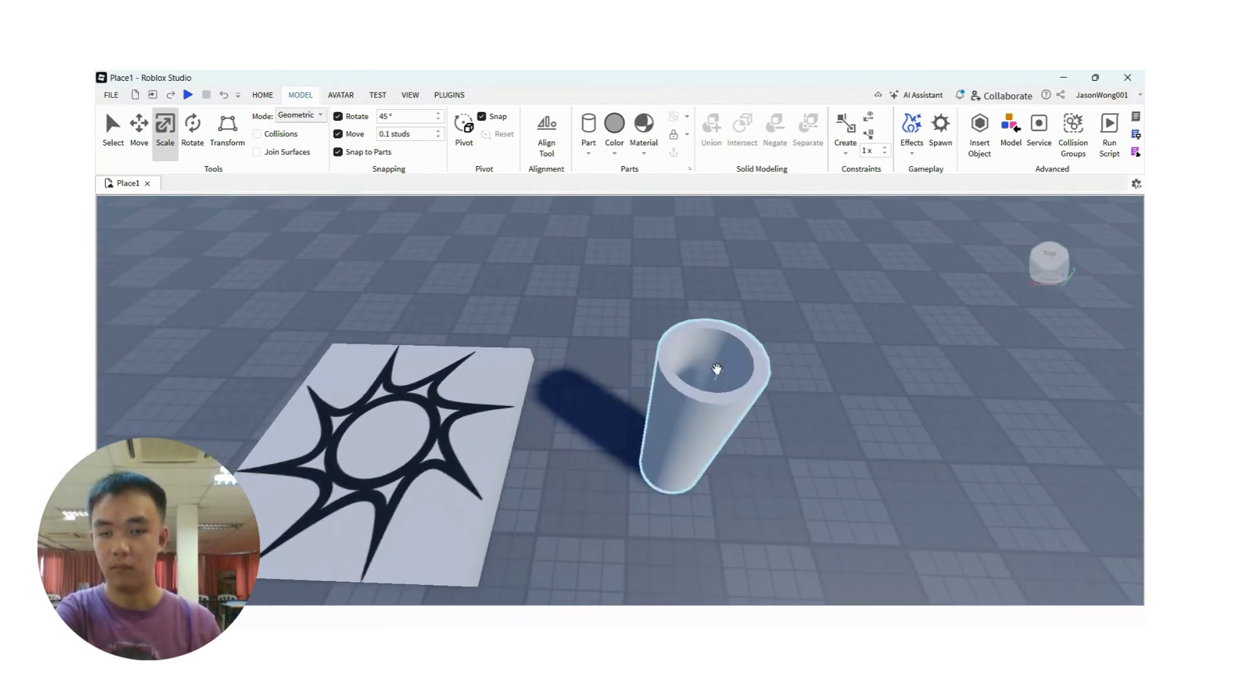
{"action": "key", "text": "d"}
{"action": "scroll", "coordinate": [706, 379], "scroll_direction": "up", "scroll_amount": 2}
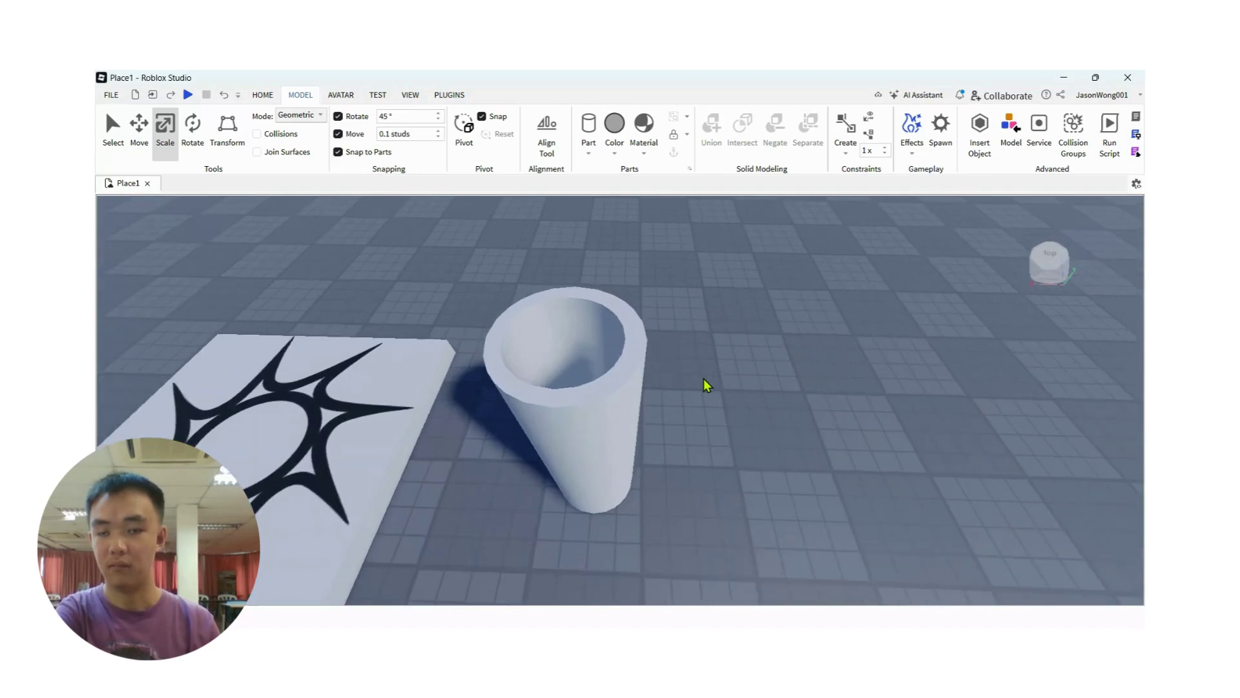
{"action": "key", "text": "a"}
{"action": "key", "text": "d"}
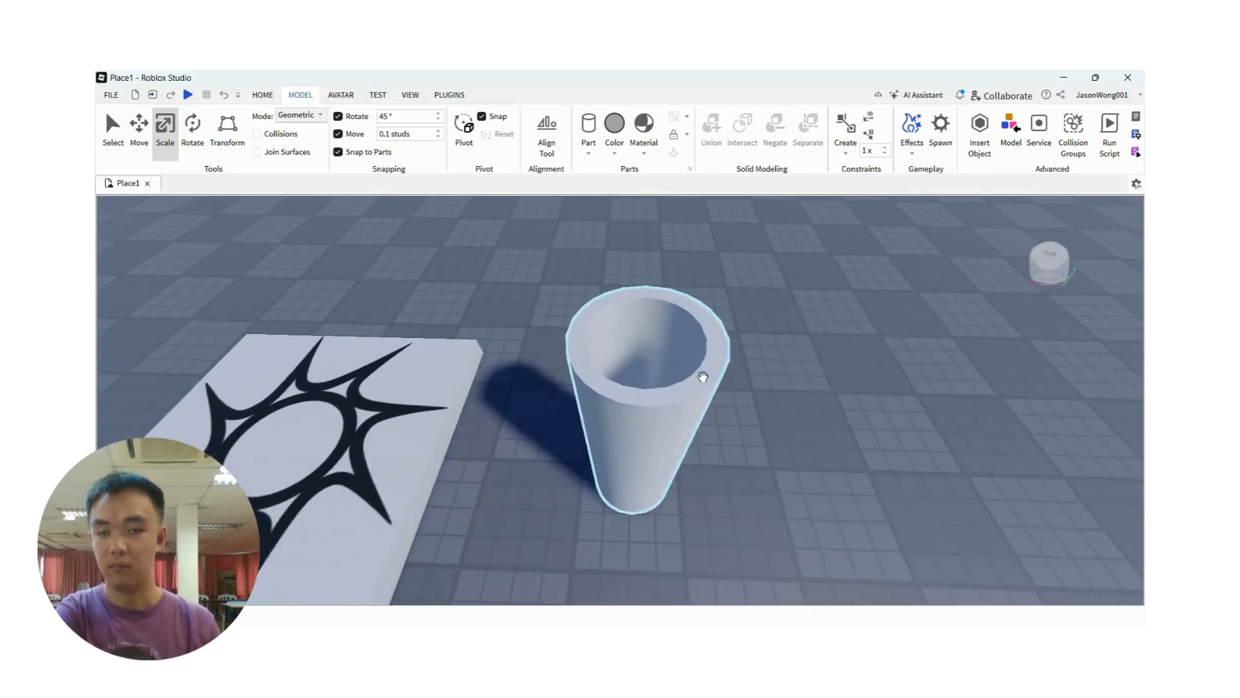
Insert a block part over the top of the hollow cylinder
{"action": "left_click", "coordinate": [263, 95]}
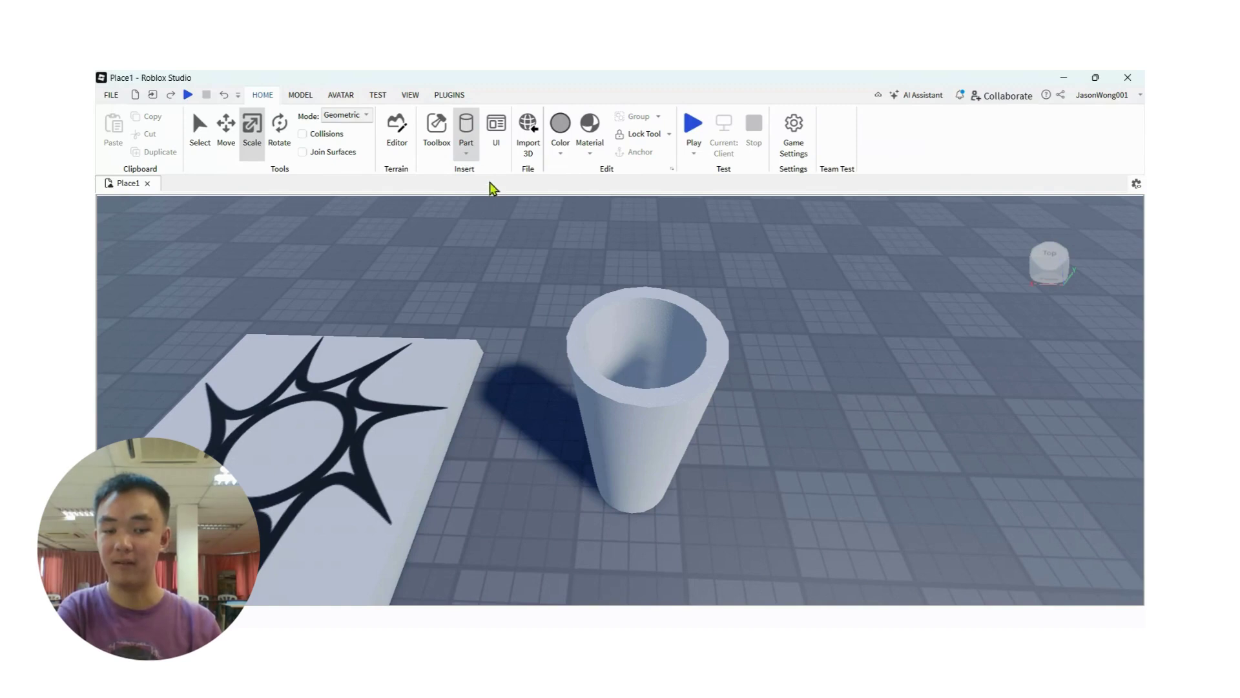
{"action": "left_click", "coordinate": [467, 139]}
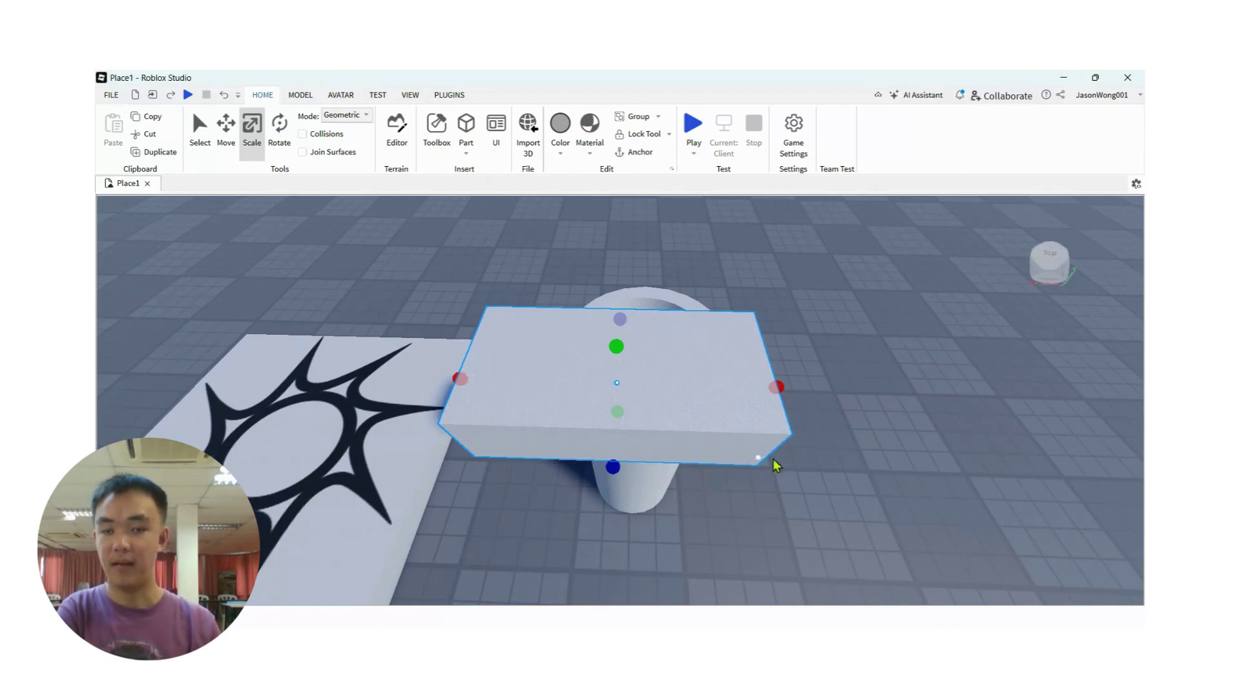
{"action": "right_click_drag", "start_coordinate": [864, 471], "coordinate": [864, 472]}
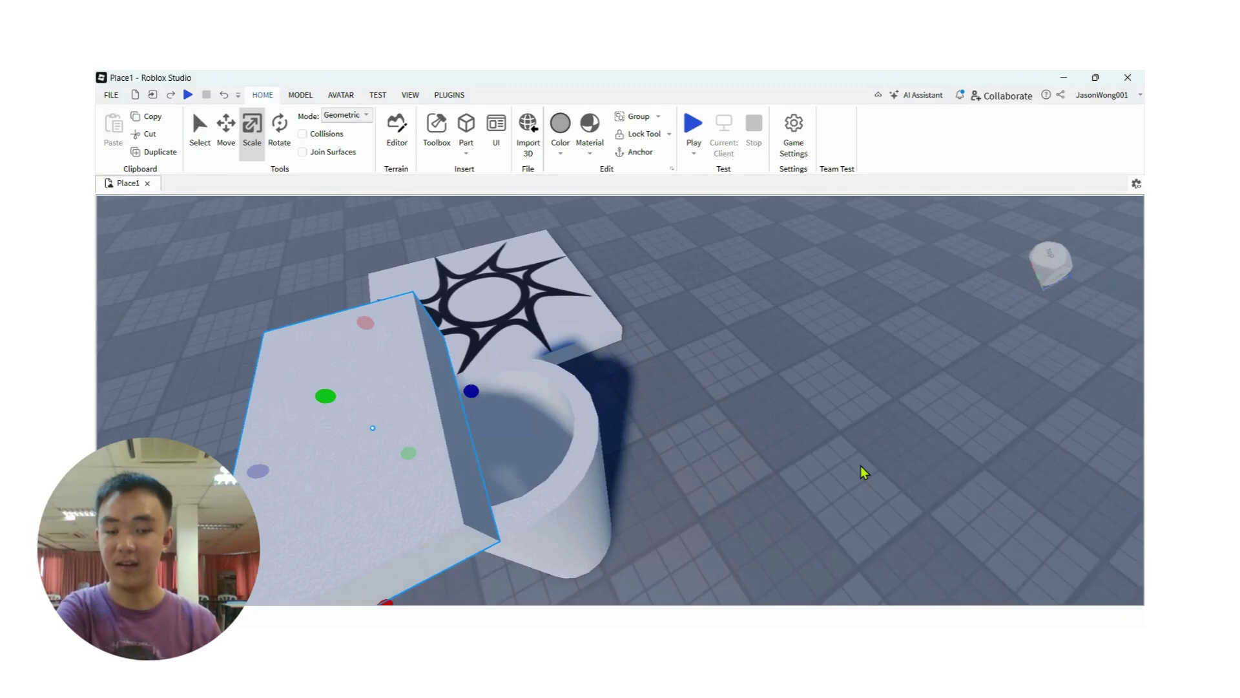
{"action": "scroll", "coordinate": [863, 471], "scroll_direction": "down", "scroll_amount": 5}
{"action": "scroll", "coordinate": [711, 452], "scroll_direction": "up", "scroll_amount": 2}
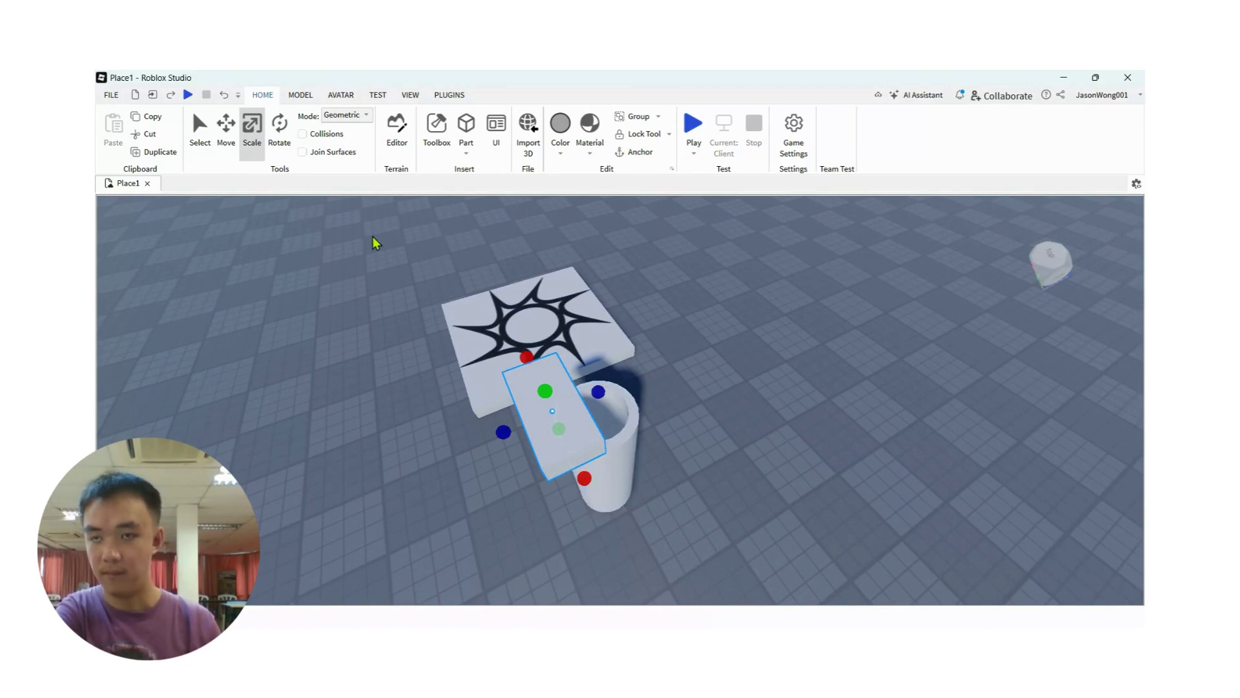
Move the block horizontally 0.9 studs toward the hollow cylinder so that it overlaps its top
{"action": "left_click", "coordinate": [227, 142]}
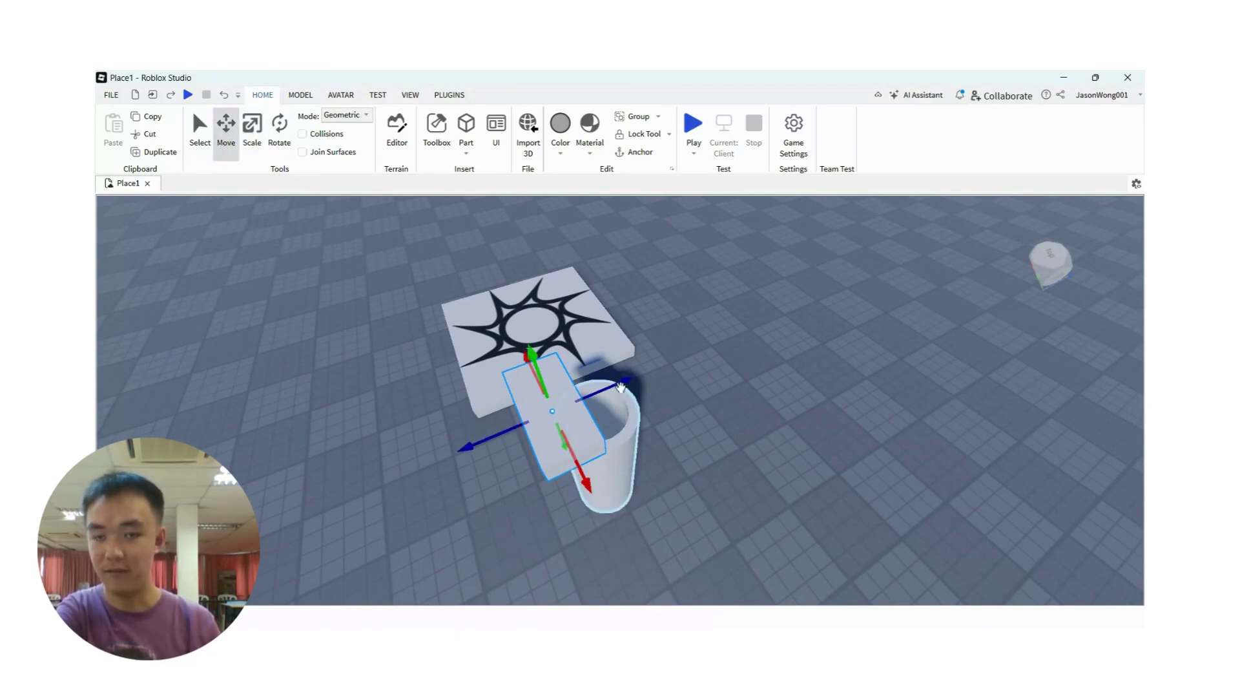
{"action": "left_click_drag", "start_coordinate": [620, 386], "coordinate": [641, 377]}
{"action": "right_click_drag", "start_coordinate": [802, 511], "coordinate": [803, 511]}
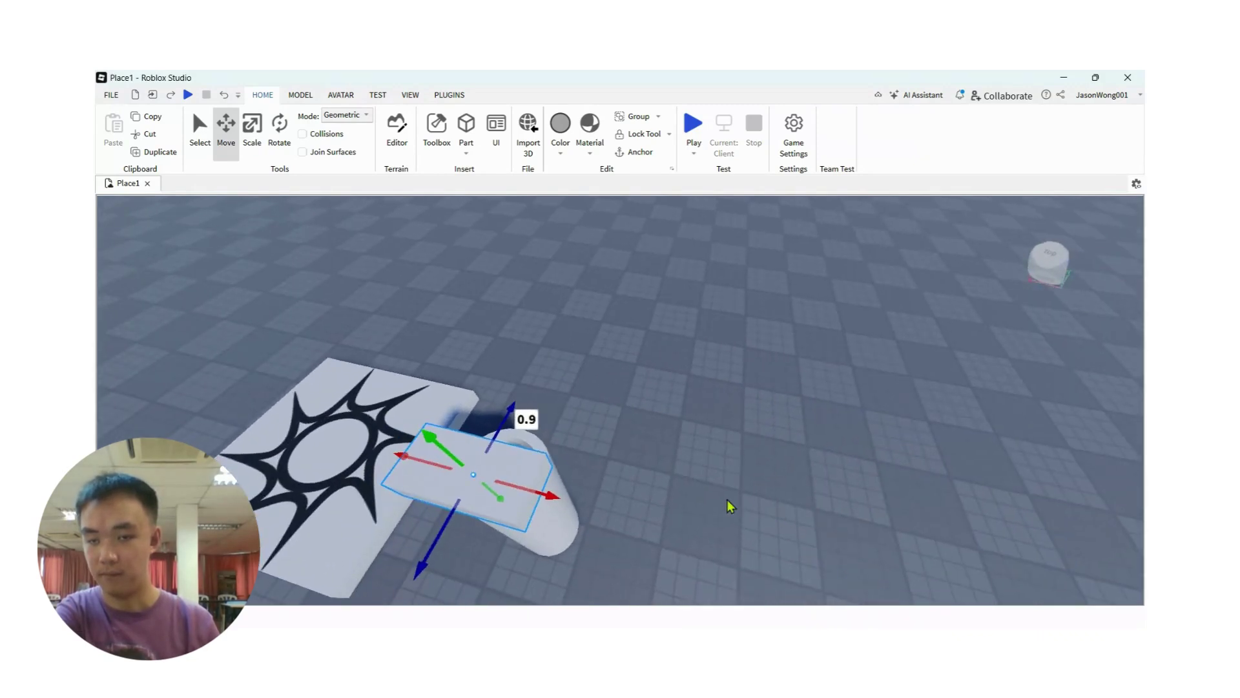
{"action": "key", "text": "q"}
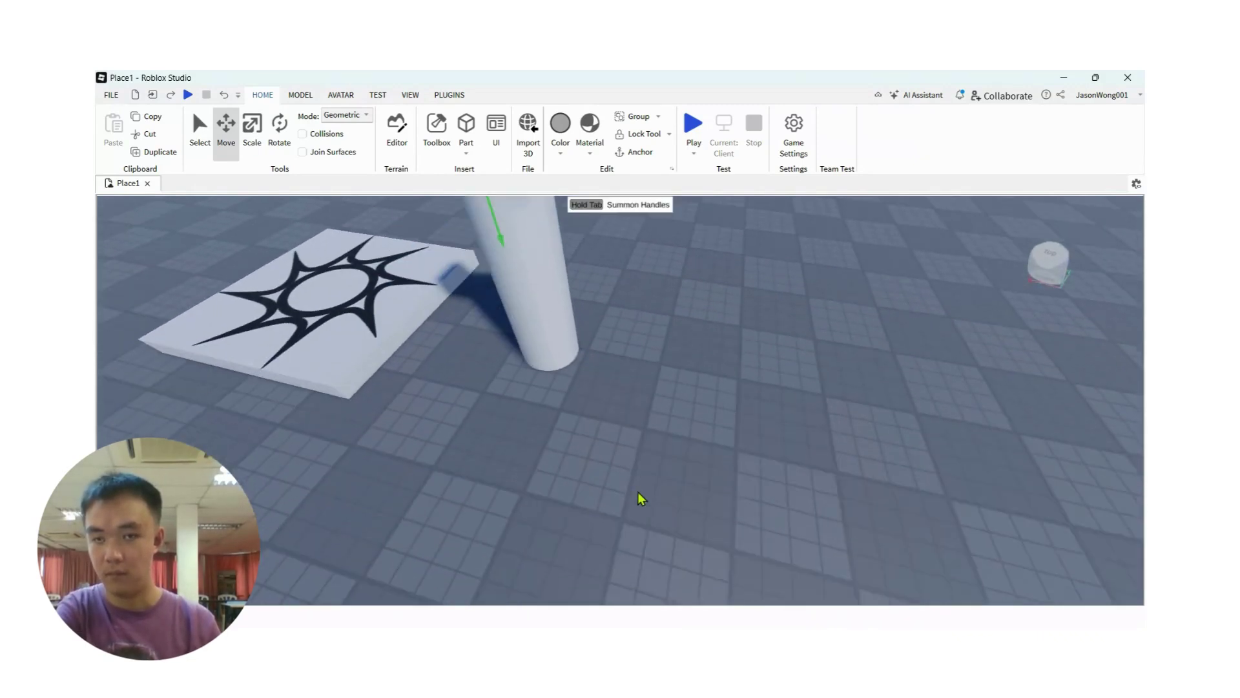
{"action": "key", "text": "e"}
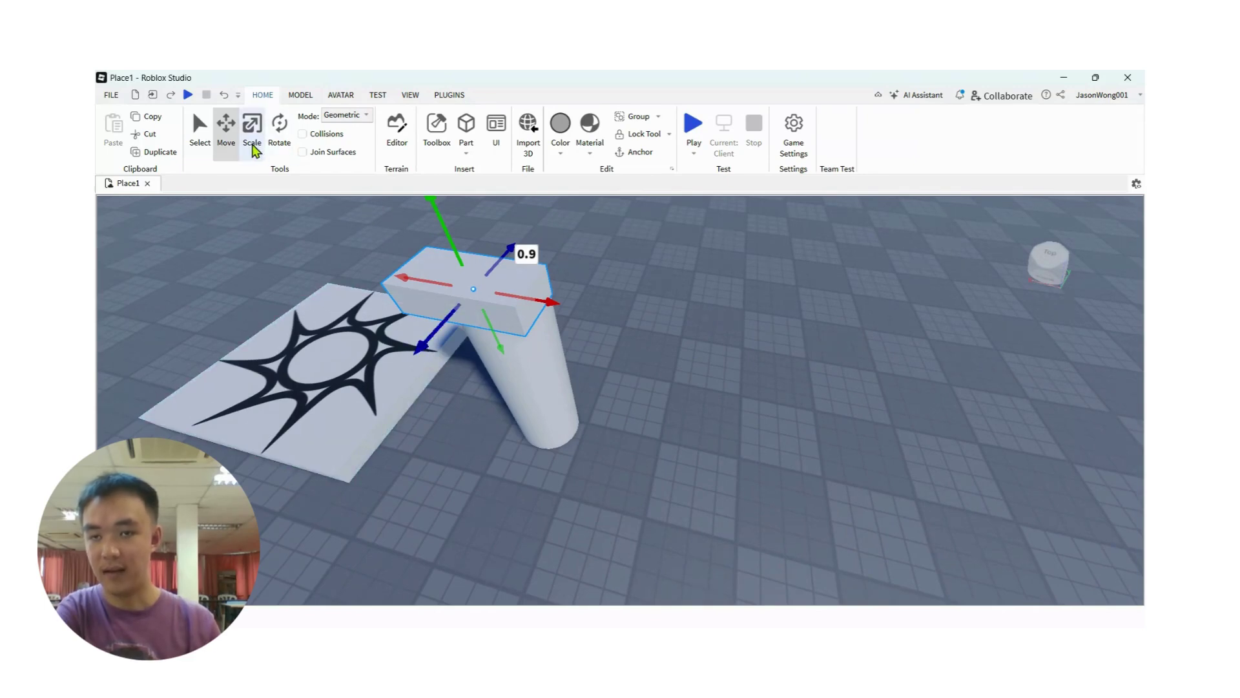
{"action": "left_click", "coordinate": [251, 129]}
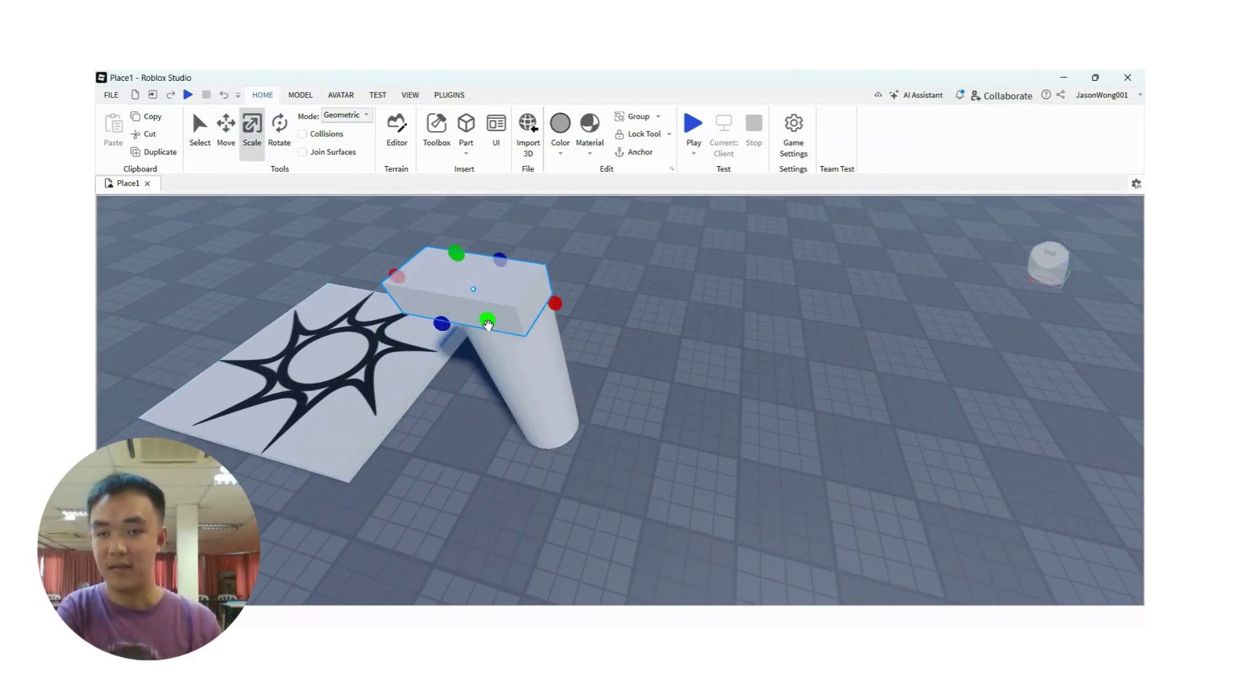
{"action": "left_click_drag", "start_coordinate": [488, 323], "coordinate": [487, 371]}
{"action": "key", "text": "ctrl+z"}
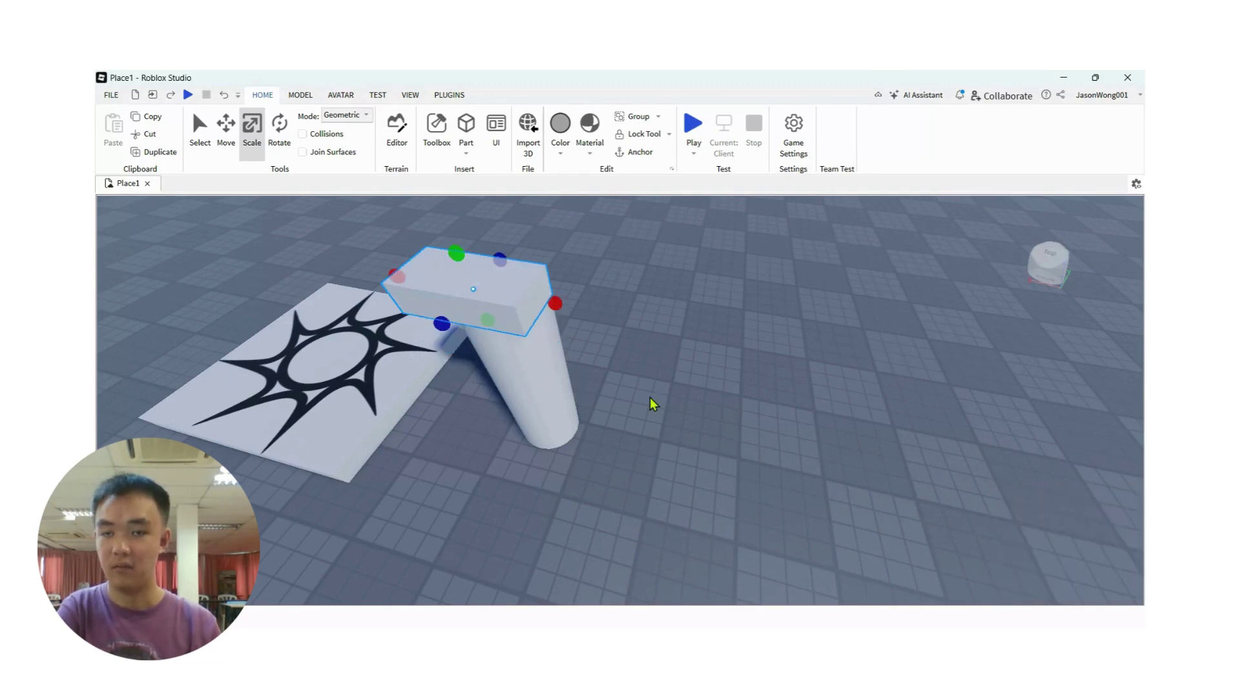
Move the block back away from the hollow cylinder's centre in two 0.3-stud moves, leaving part of the opening uncovered
{"action": "right_click_drag", "start_coordinate": [633, 411], "coordinate": [634, 418]}
{"action": "right_click_drag", "start_coordinate": [670, 365], "coordinate": [670, 365]}
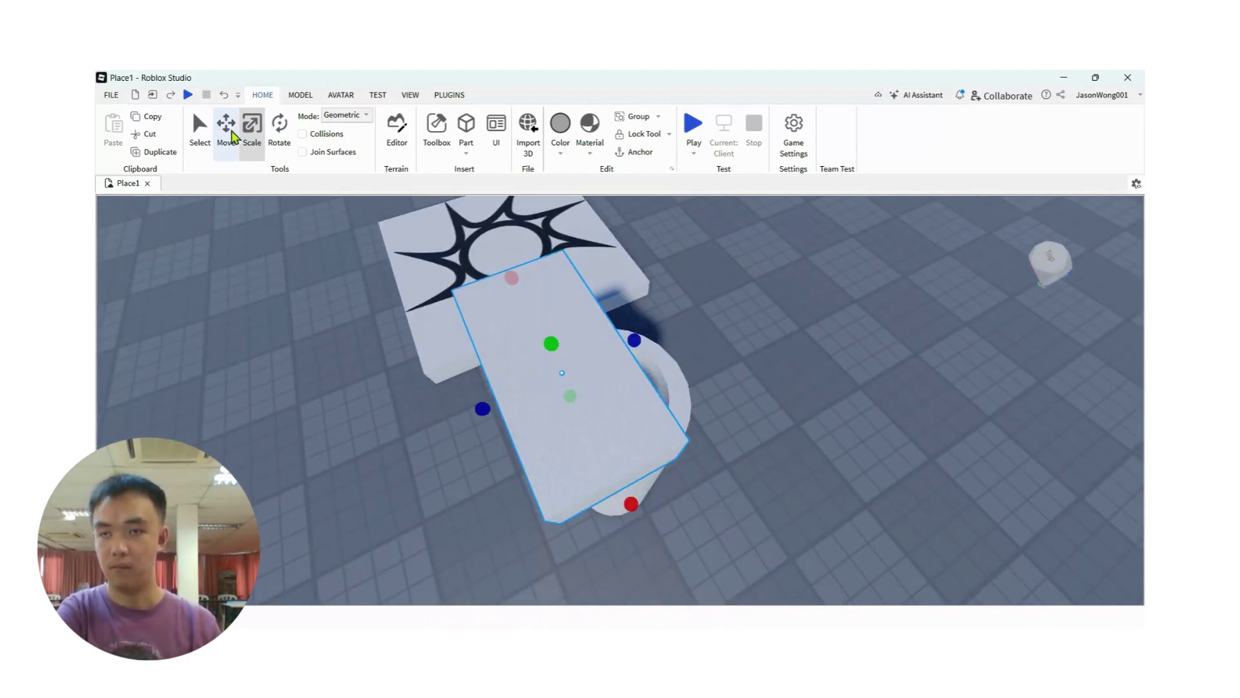
{"action": "left_click", "coordinate": [226, 128]}
{"action": "left_click_drag", "start_coordinate": [494, 400], "coordinate": [479, 404]}
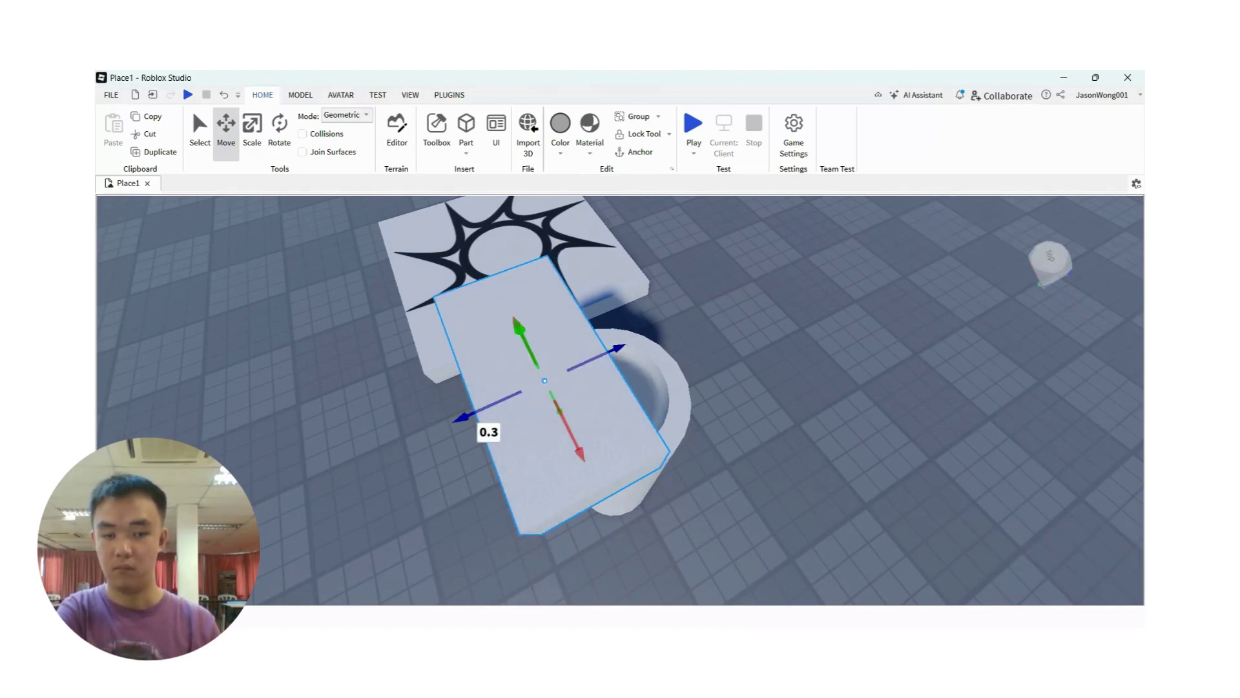
{"action": "left_click_drag", "start_coordinate": [500, 401], "coordinate": [489, 407]}
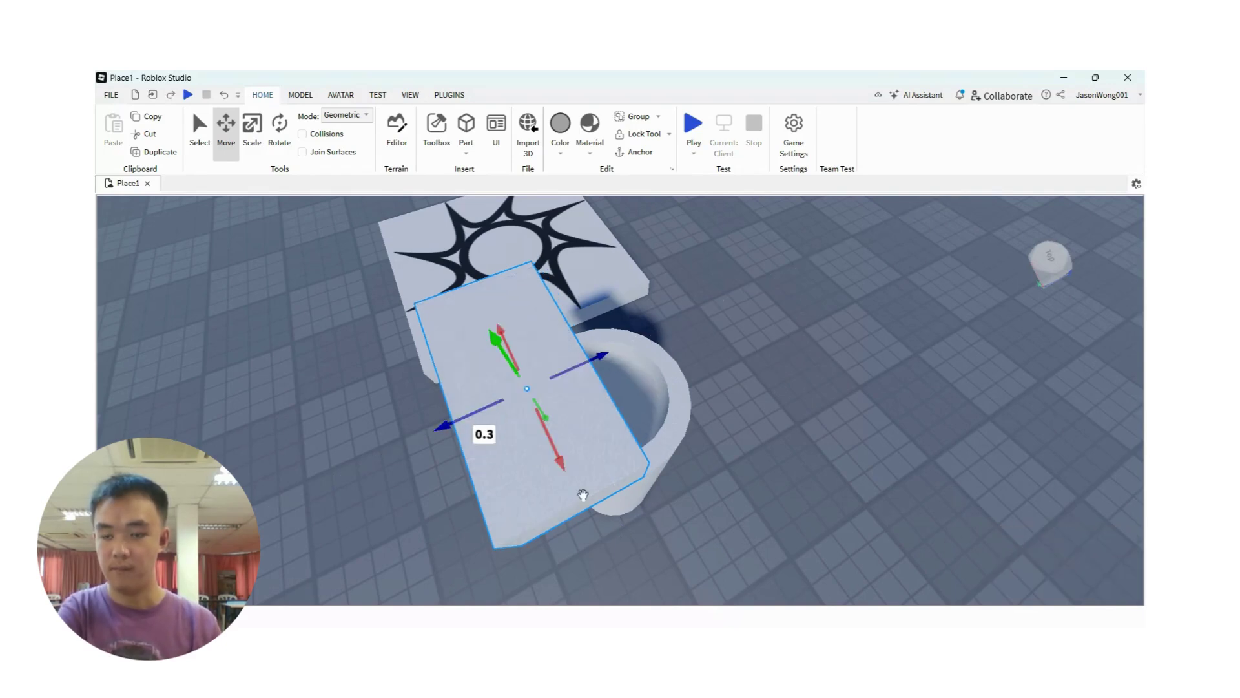
Scale the block downward from its underside so that it spans the full height of the hollow cylinder
{"action": "key", "text": "q"}
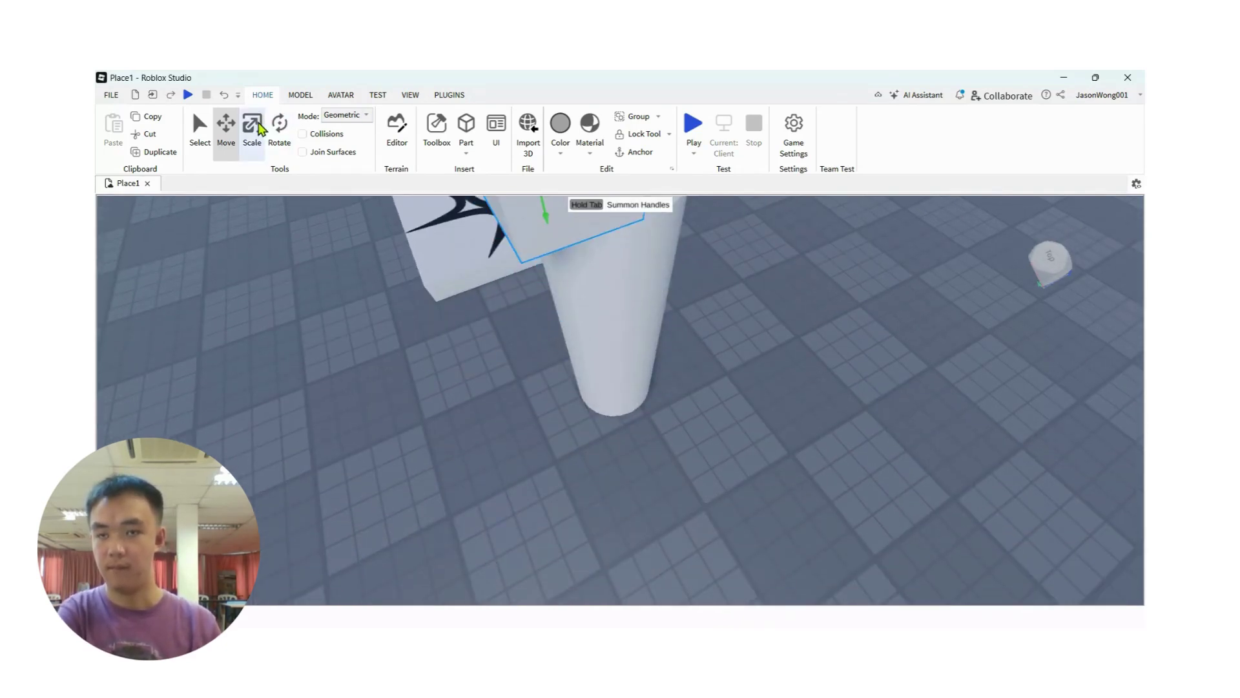
{"action": "left_click", "coordinate": [259, 130]}
{"action": "scroll", "coordinate": [484, 416], "scroll_direction": "down", "scroll_amount": 3}
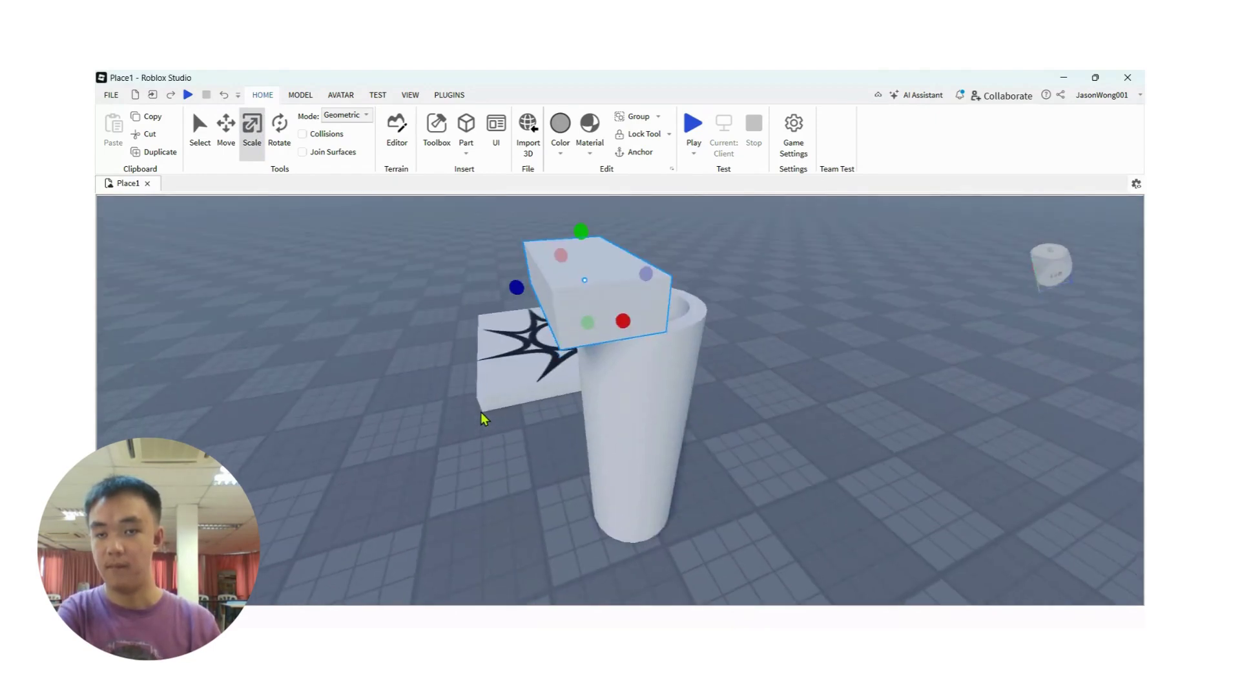
{"action": "left_click_drag", "start_coordinate": [586, 323], "coordinate": [553, 541]}
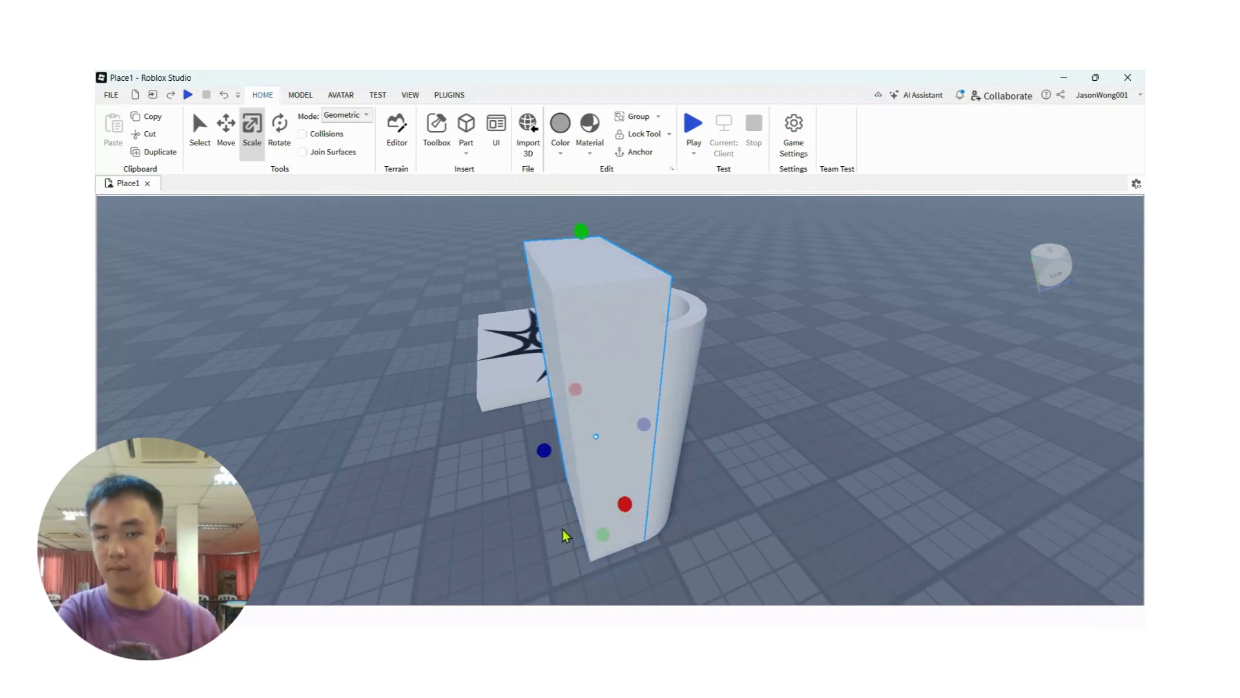
Try to negate the block and the hollow cylinder together, and undo it
{"action": "left_click", "coordinate": [932, 565]}
{"action": "right_click_drag", "start_coordinate": [748, 495], "coordinate": [750, 500]}
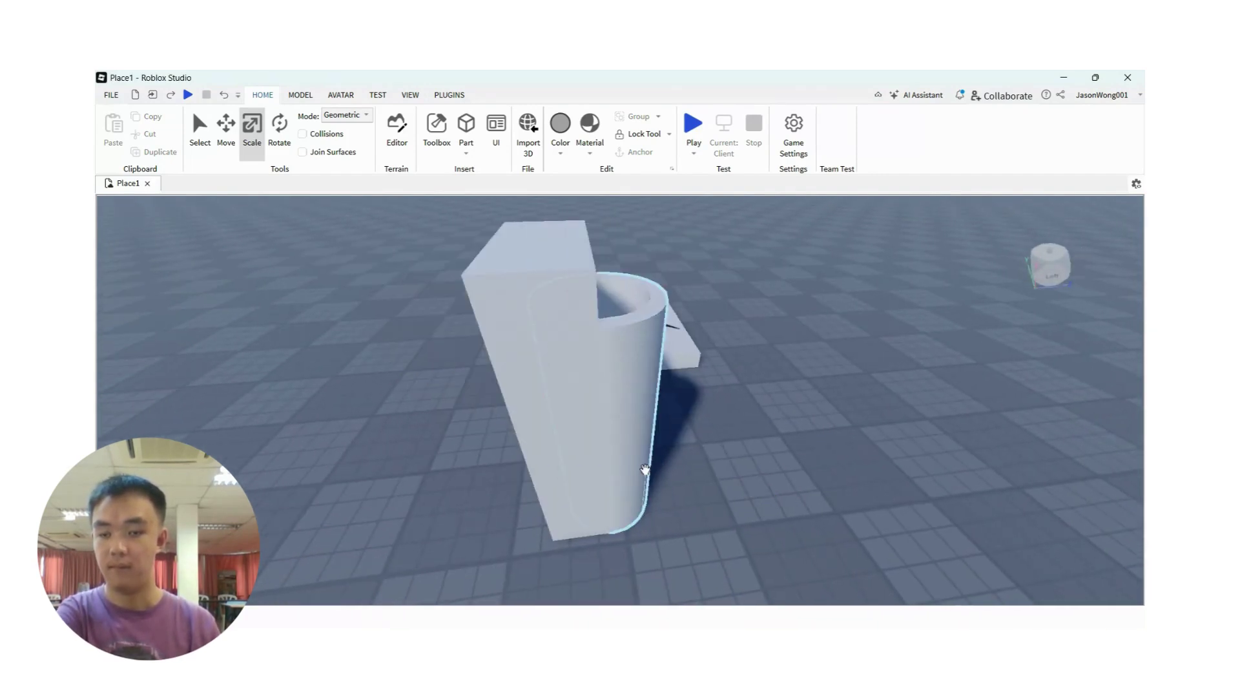
{"action": "key", "text": "q"}
{"action": "key", "text": "e"}
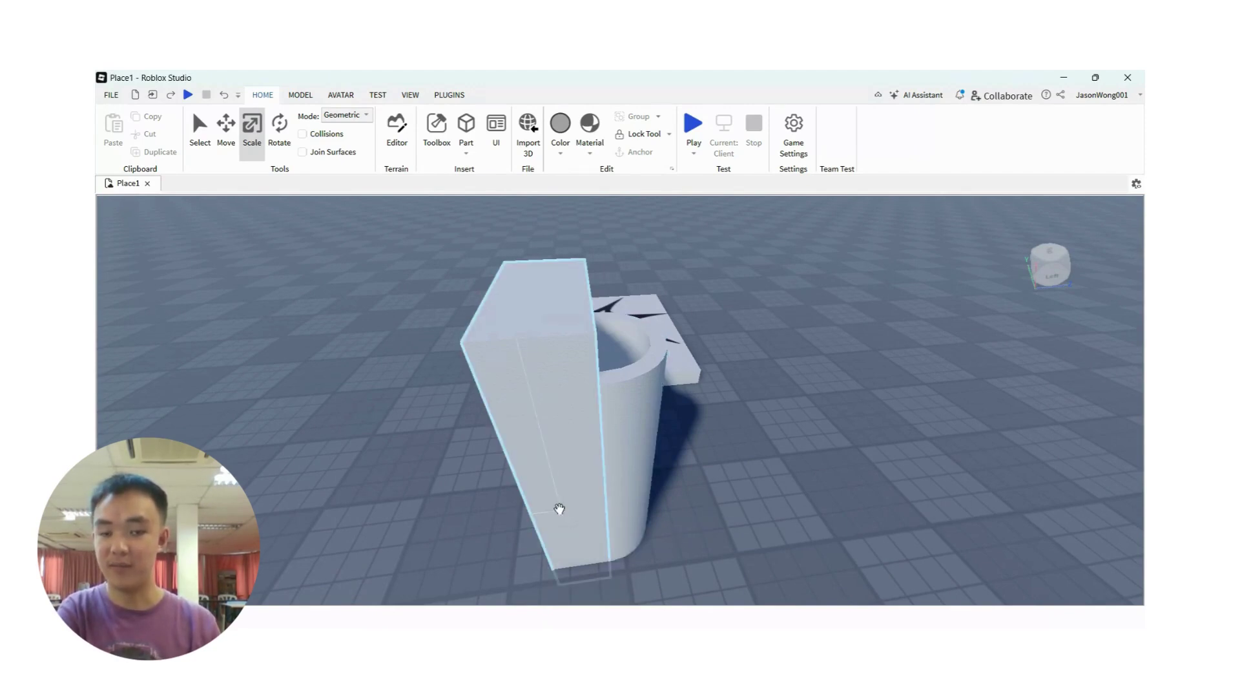
{"action": "left_click", "coordinate": [559, 508]}
{"action": "left_click", "coordinate": [690, 521]}
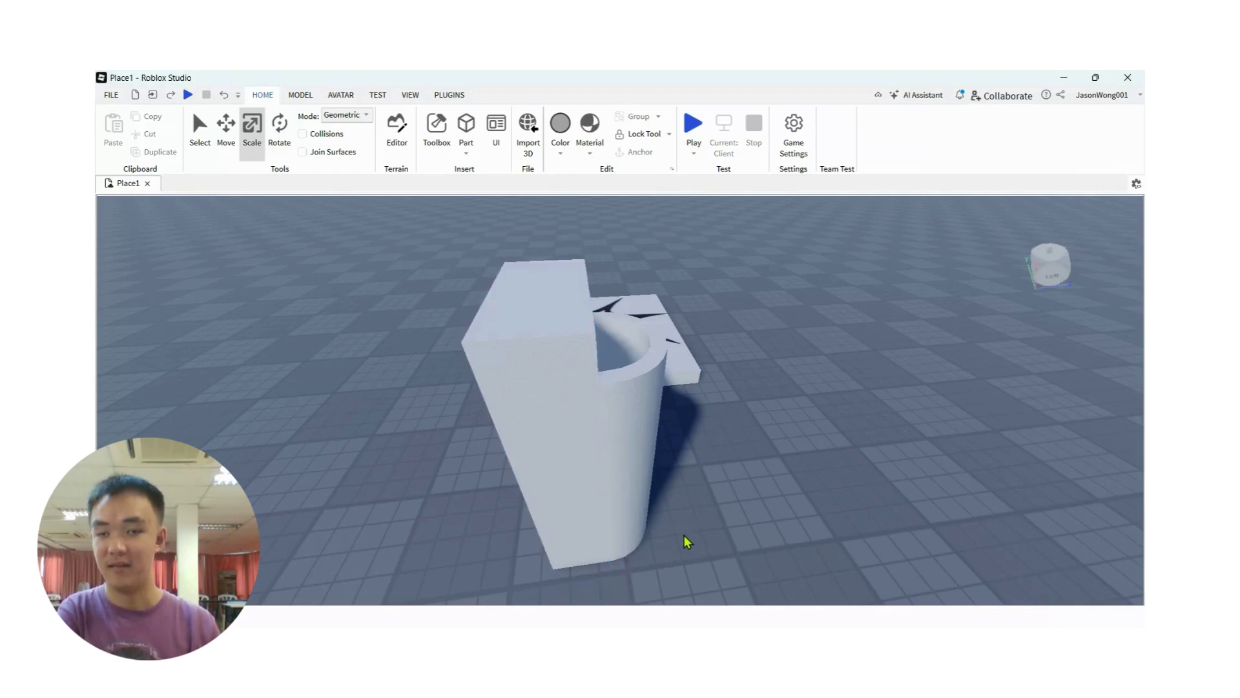
{"action": "left_click", "coordinate": [505, 361]}
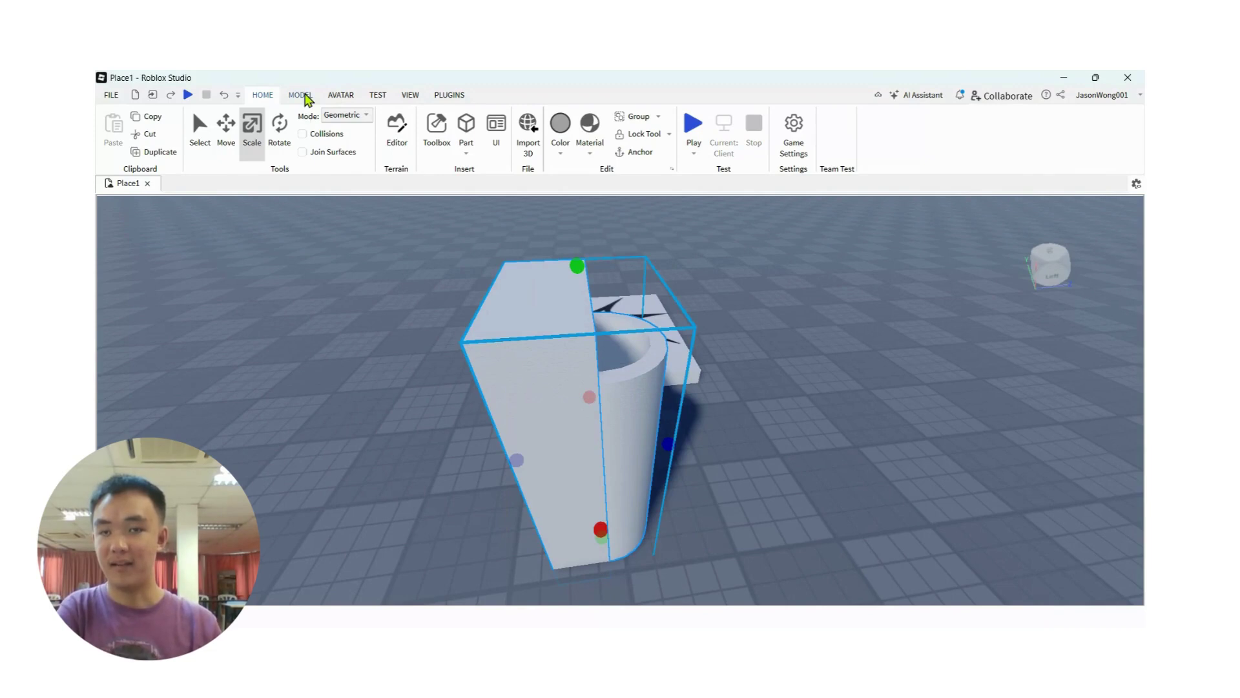
{"action": "left_click", "coordinate": [304, 97]}
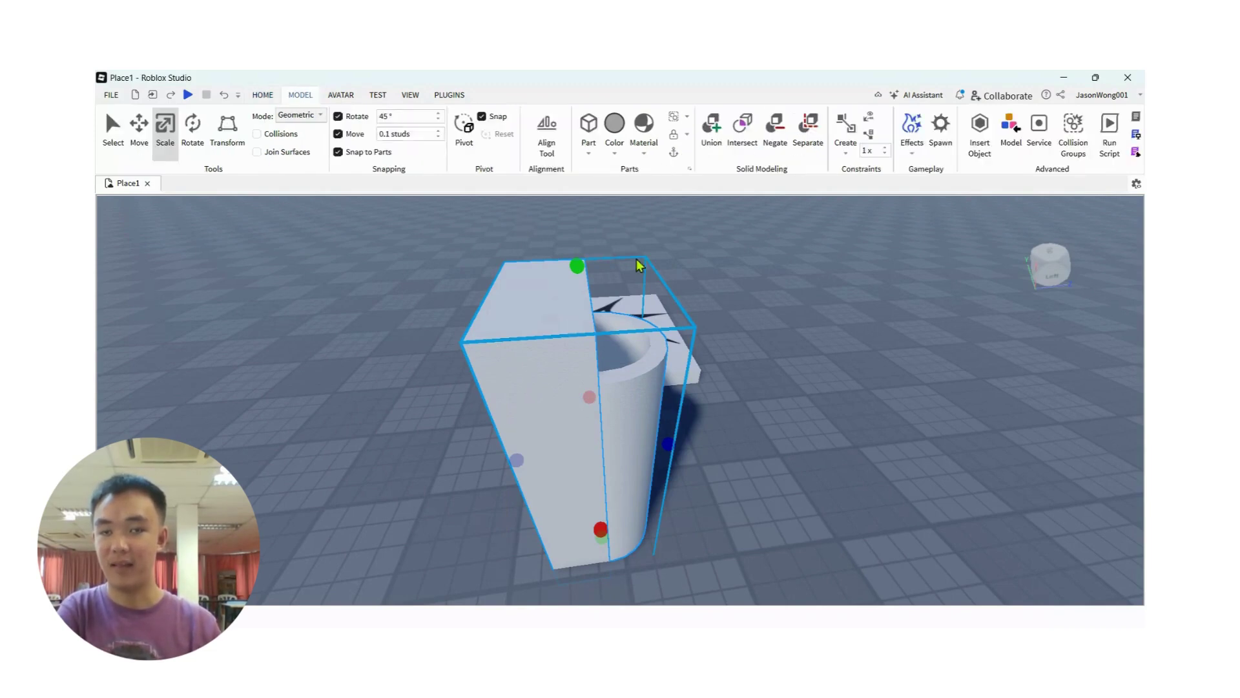
{"action": "left_click", "coordinate": [777, 148]}
{"action": "key", "text": "ctrl+z"}
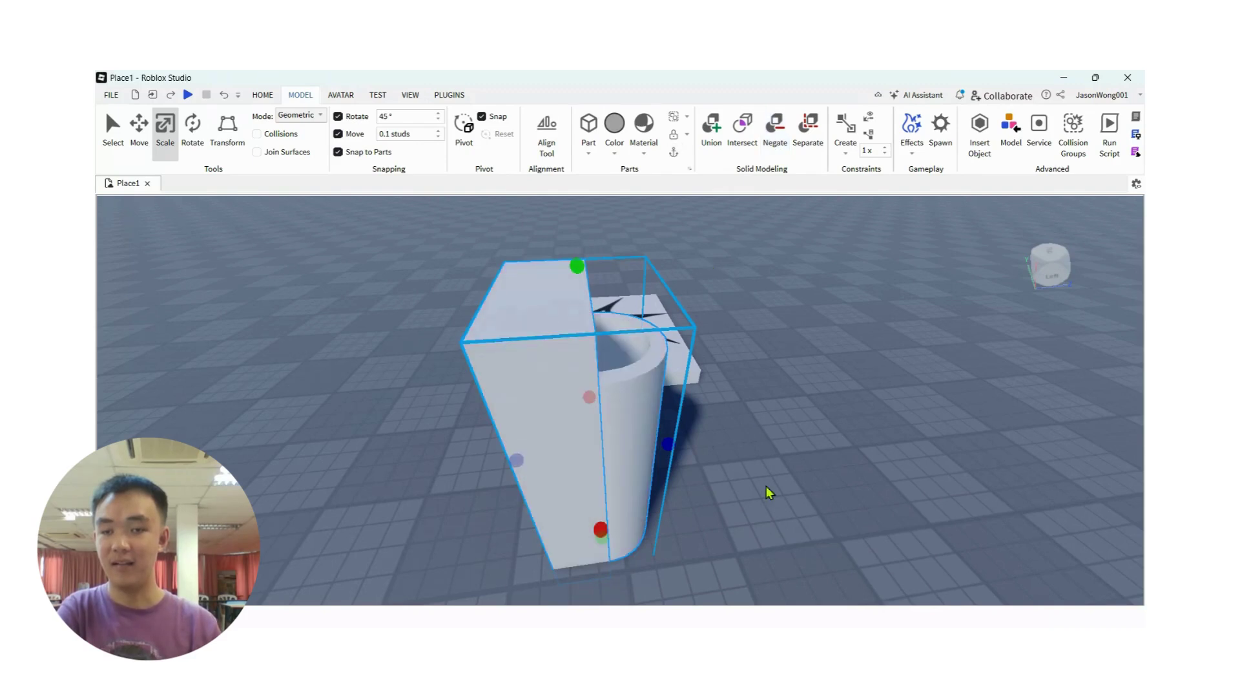
Negate only the block that overlaps the hollow cylinder
{"action": "left_click", "coordinate": [770, 499]}
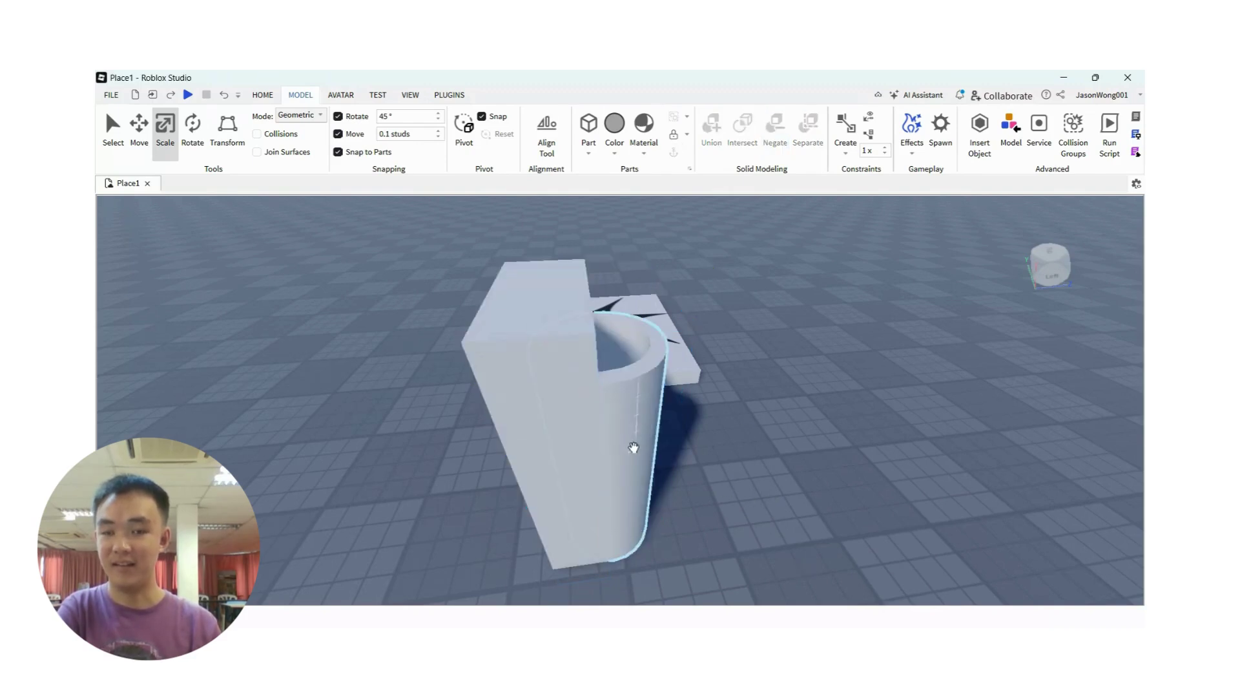
{"action": "left_click", "coordinate": [525, 427]}
{"action": "left_click", "coordinate": [778, 150]}
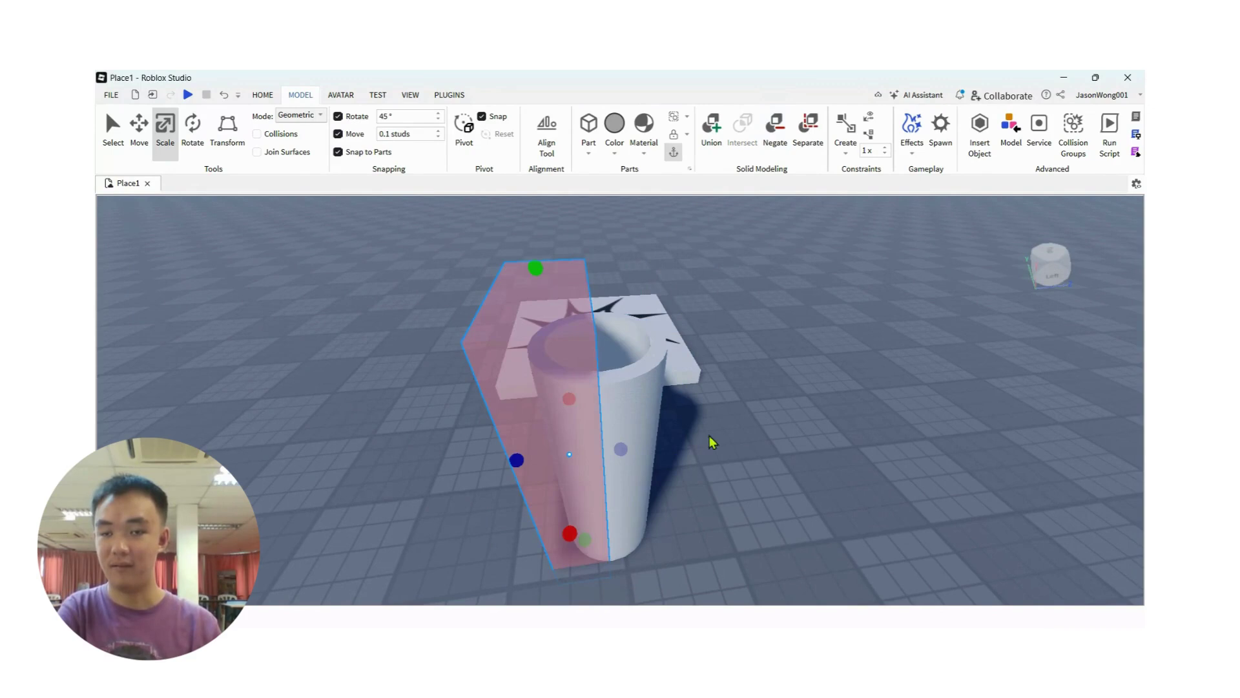
Select the negated block, the hollow cylinder and the spawn pad together and union them
{"action": "left_click", "coordinate": [682, 516]}
{"action": "left_click_drag", "start_coordinate": [686, 524], "coordinate": [485, 328]}
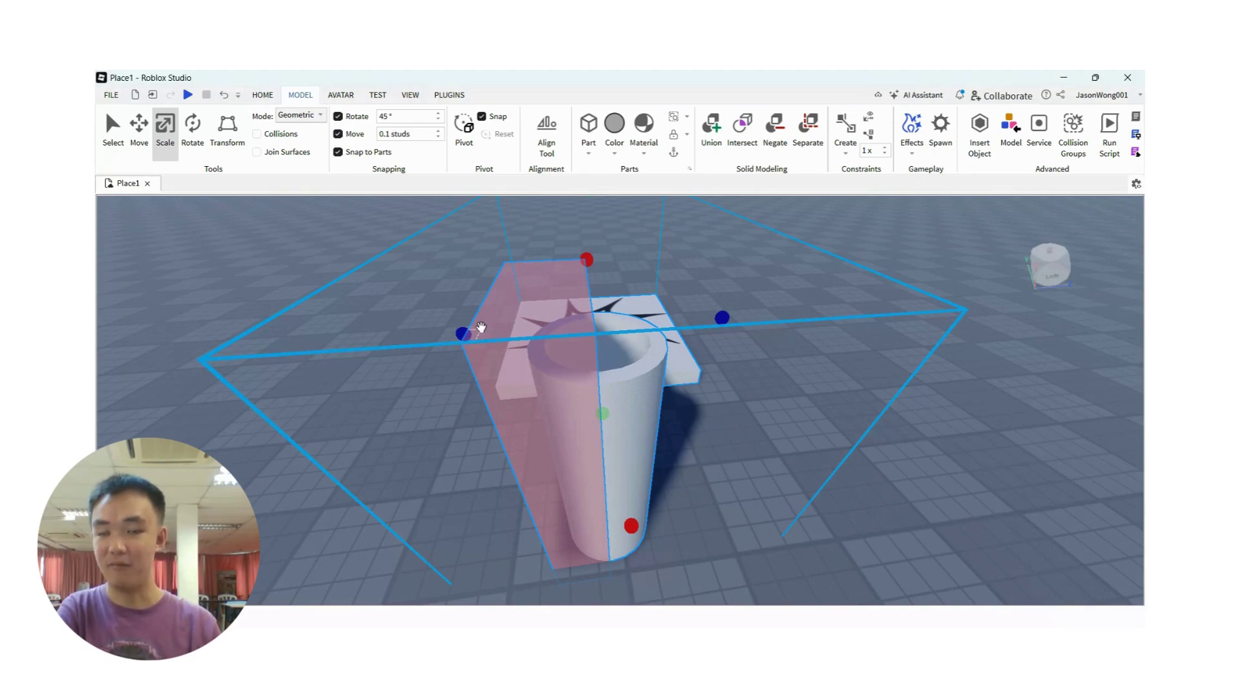
{"action": "left_click", "coordinate": [711, 126]}
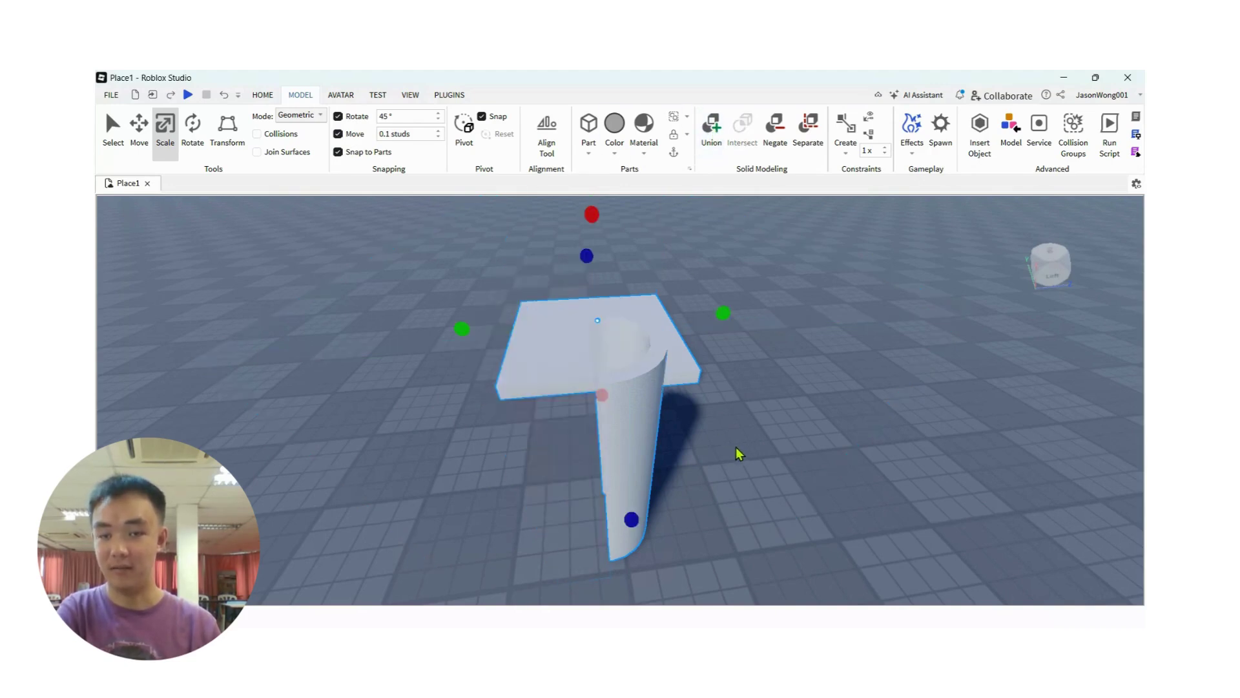
Undo the union that includes the spawn pad and turn the negated block back into a solid part
{"action": "right_click_drag", "start_coordinate": [739, 454], "coordinate": [710, 481]}
{"action": "scroll", "coordinate": [761, 493], "scroll_direction": "up", "scroll_amount": 5}
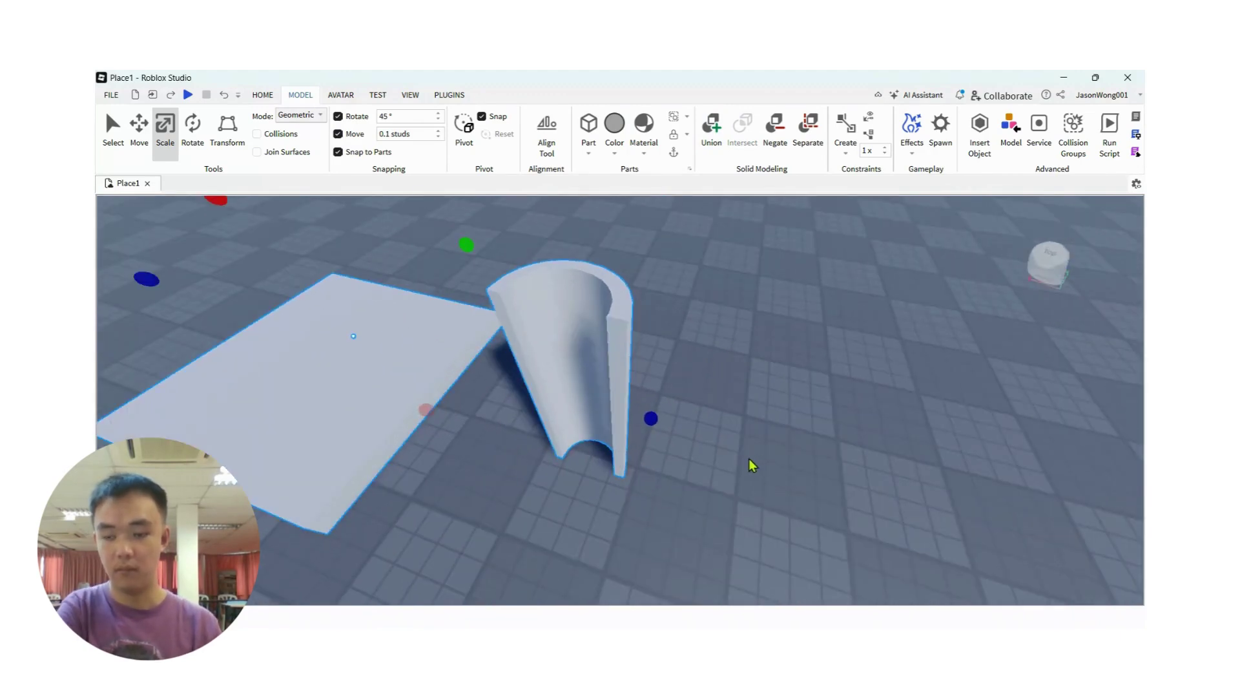
{"action": "key", "text": "ctrl+z"}
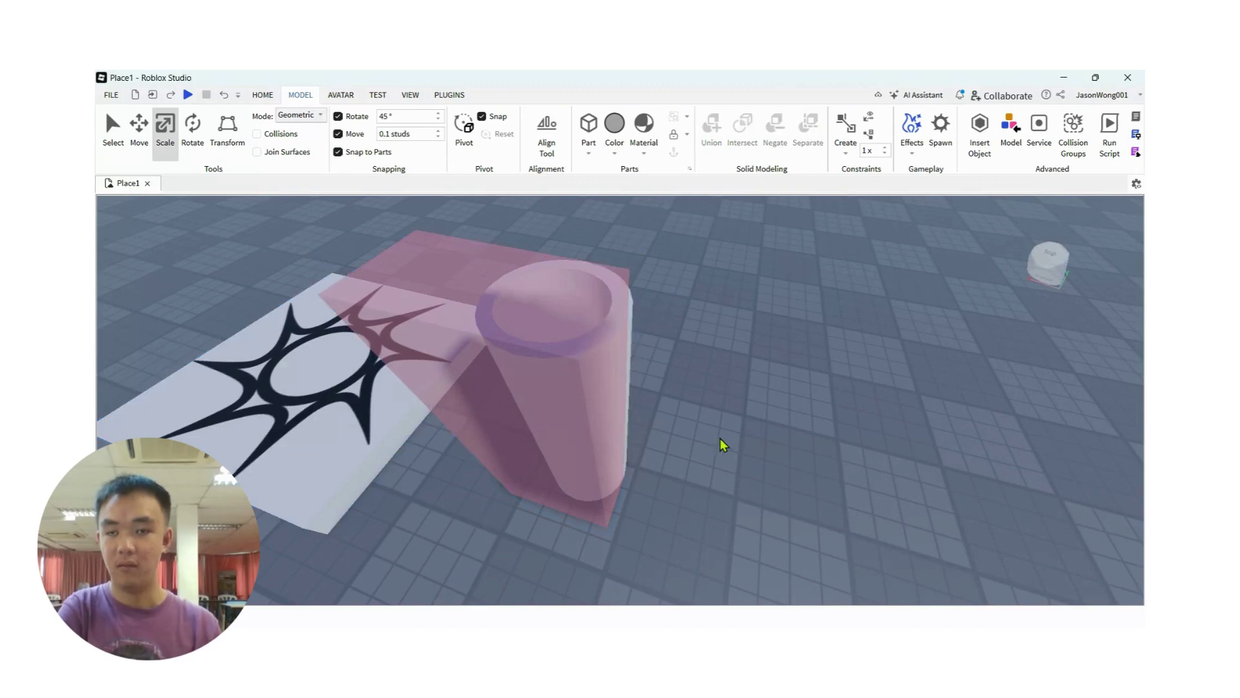
{"action": "left_click_drag", "start_coordinate": [642, 521], "coordinate": [546, 328]}
{"action": "key", "text": "ctrl+shift+g"}
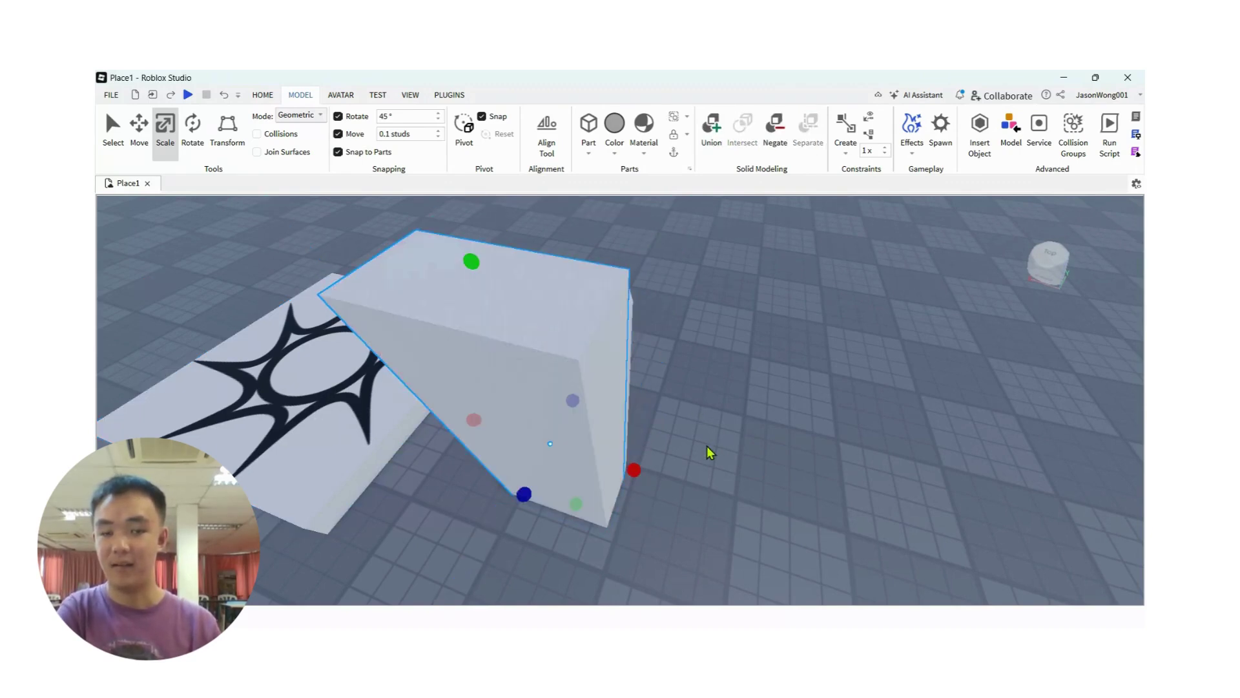
Move the block and hollow cylinder together away from the spawn pad in moves of 2.3, 6.6 and 1.9 studs
{"action": "right_click_drag", "start_coordinate": [709, 452], "coordinate": [696, 496]}
{"action": "left_click", "coordinate": [702, 518]}
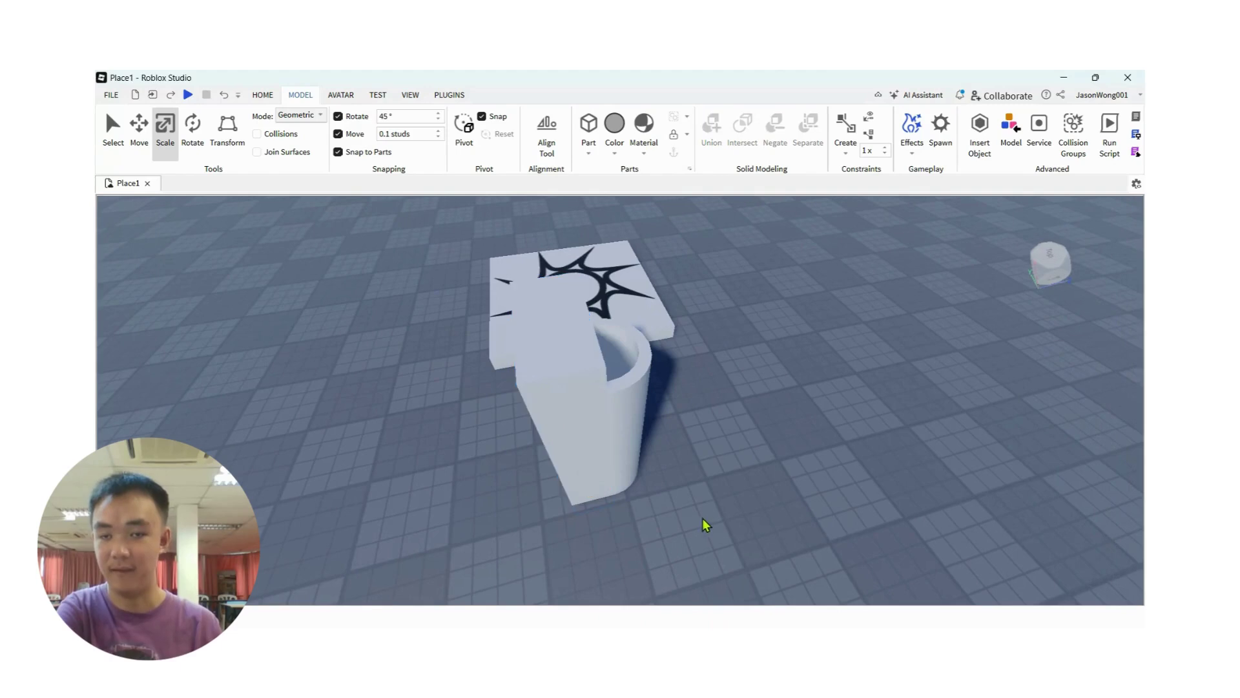
{"action": "left_click", "coordinate": [554, 396]}
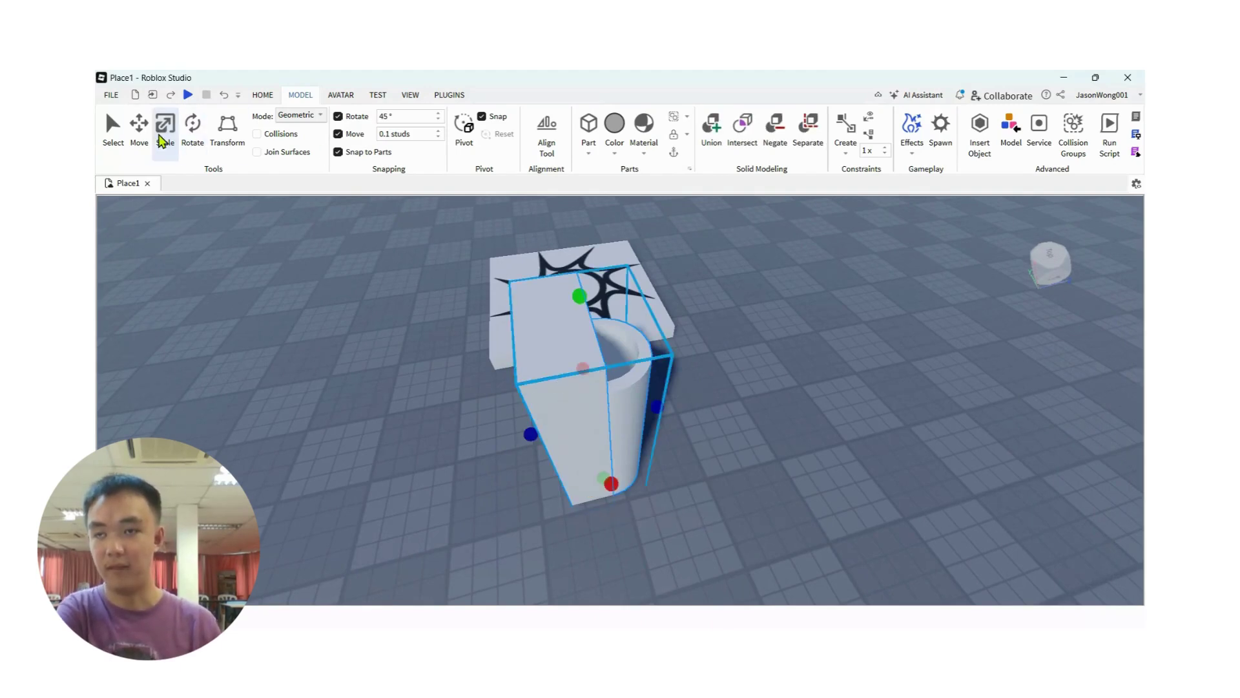
{"action": "left_click", "coordinate": [139, 126]}
{"action": "left_click_drag", "start_coordinate": [614, 497], "coordinate": [631, 552]}
{"action": "scroll", "coordinate": [658, 516], "scroll_direction": "down", "scroll_amount": 3}
{"action": "right_click_drag", "start_coordinate": [719, 459], "coordinate": [720, 460]}
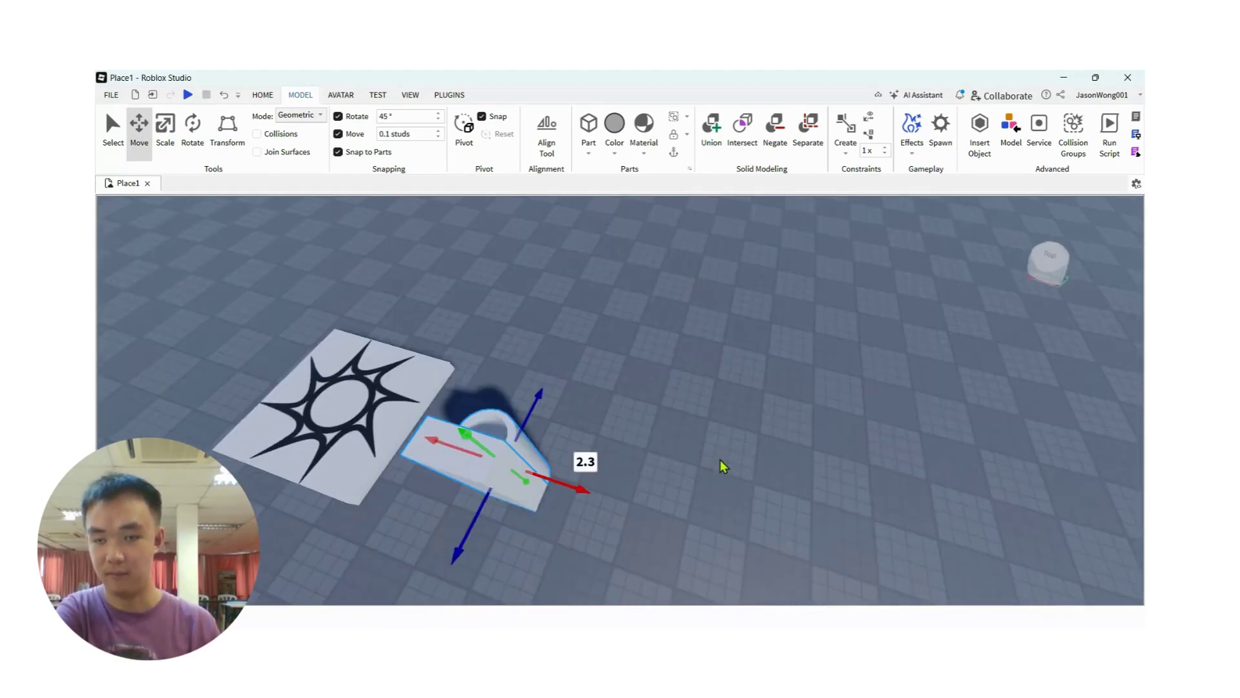
{"action": "left_click_drag", "start_coordinate": [585, 489], "coordinate": [684, 515]}
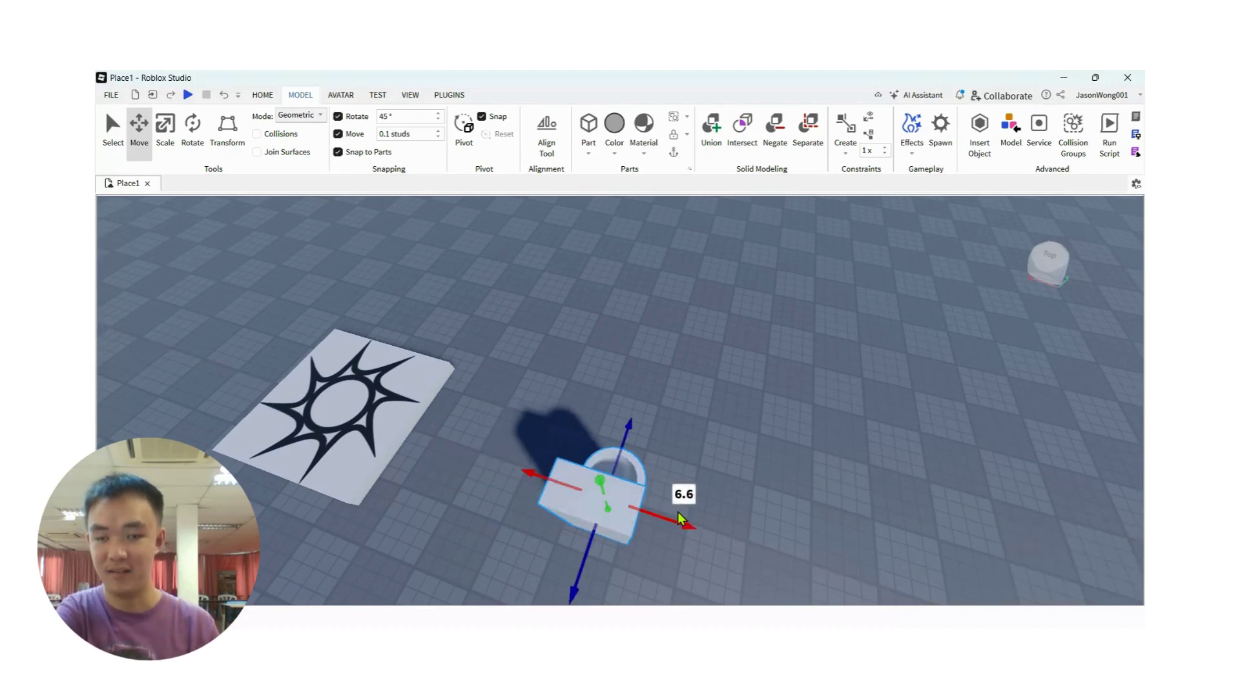
{"action": "left_click", "coordinate": [681, 520]}
{"action": "mouse_move", "coordinate": [680, 541]}
{"action": "left_mouse_down"}
{"action": "mouse_move", "coordinate": [606, 479]}
{"action": "mouse_move", "coordinate": [640, 520]}
{"action": "mouse_move", "coordinate": [671, 525]}
{"action": "left_mouse_up"}
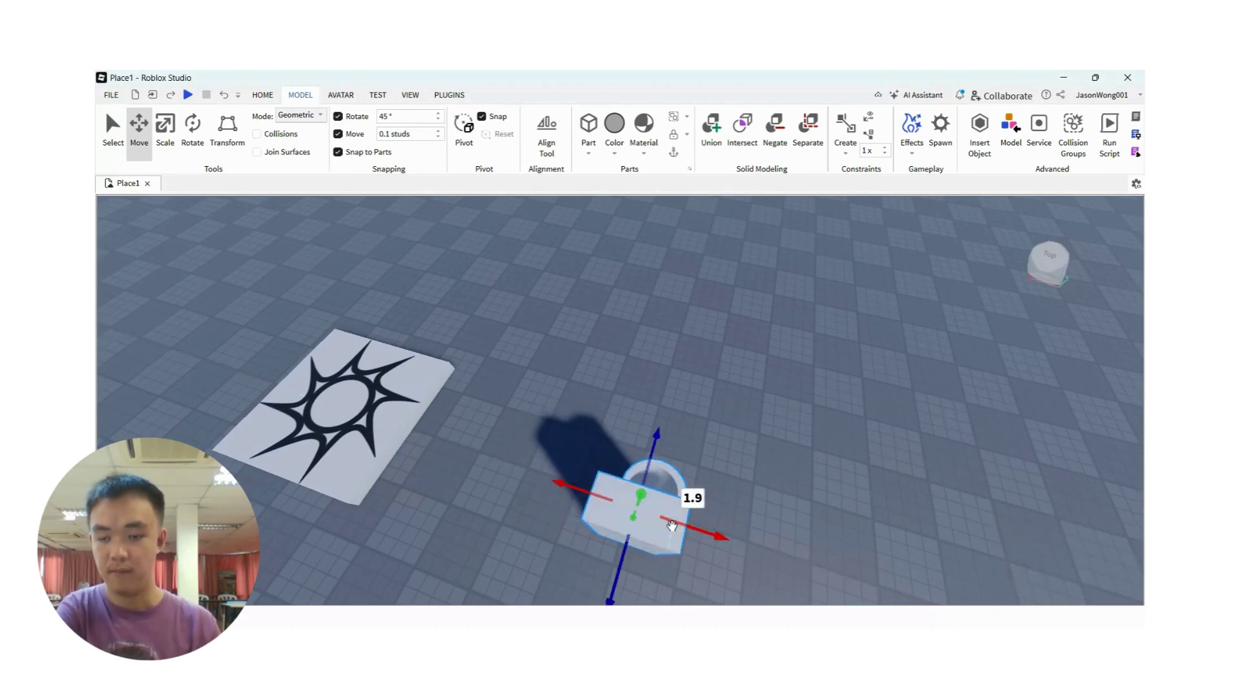
Negate the block covering part of the relocated hollow cylinder
{"action": "right_click_drag", "start_coordinate": [672, 527], "coordinate": [637, 489]}
{"action": "left_click", "coordinate": [676, 484]}
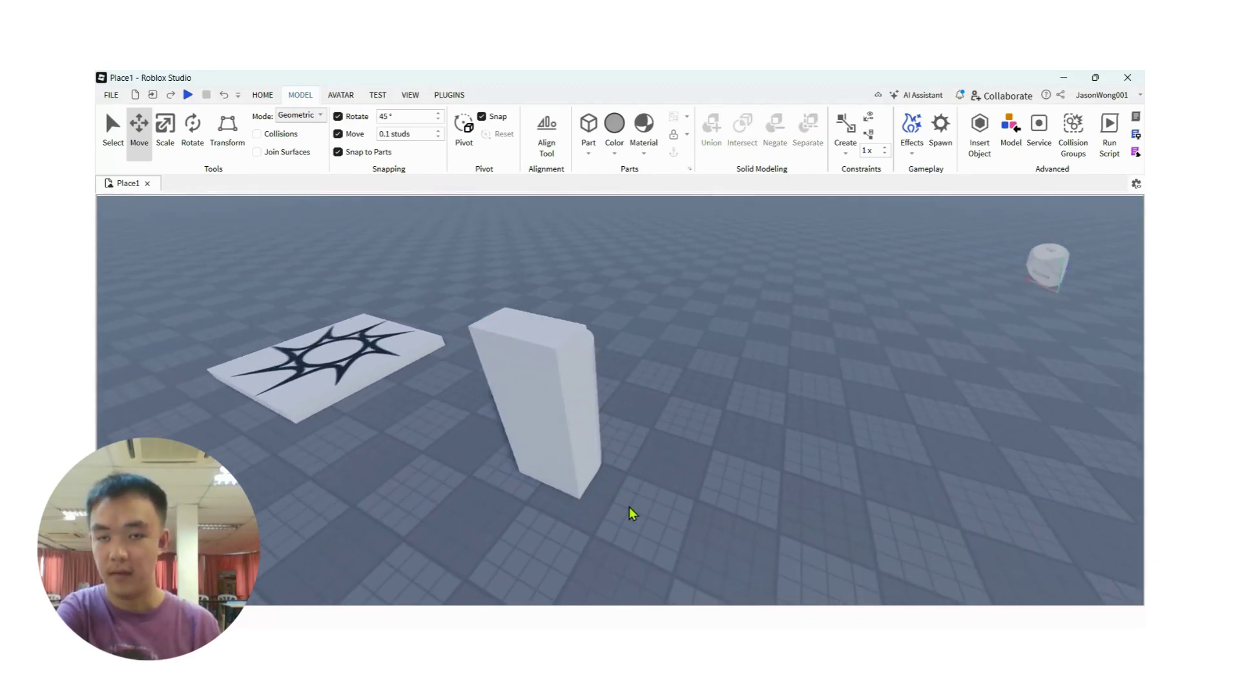
{"action": "left_click", "coordinate": [529, 339]}
{"action": "left_click", "coordinate": [624, 456]}
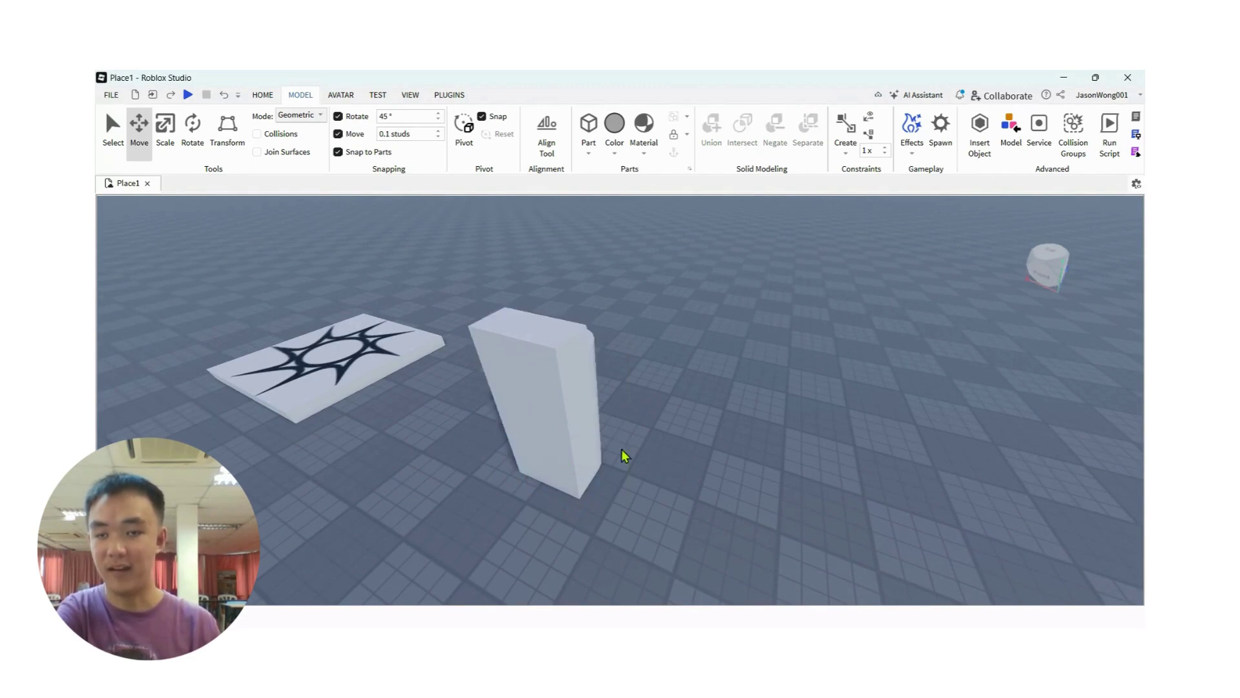
{"action": "left_click", "coordinate": [577, 419]}
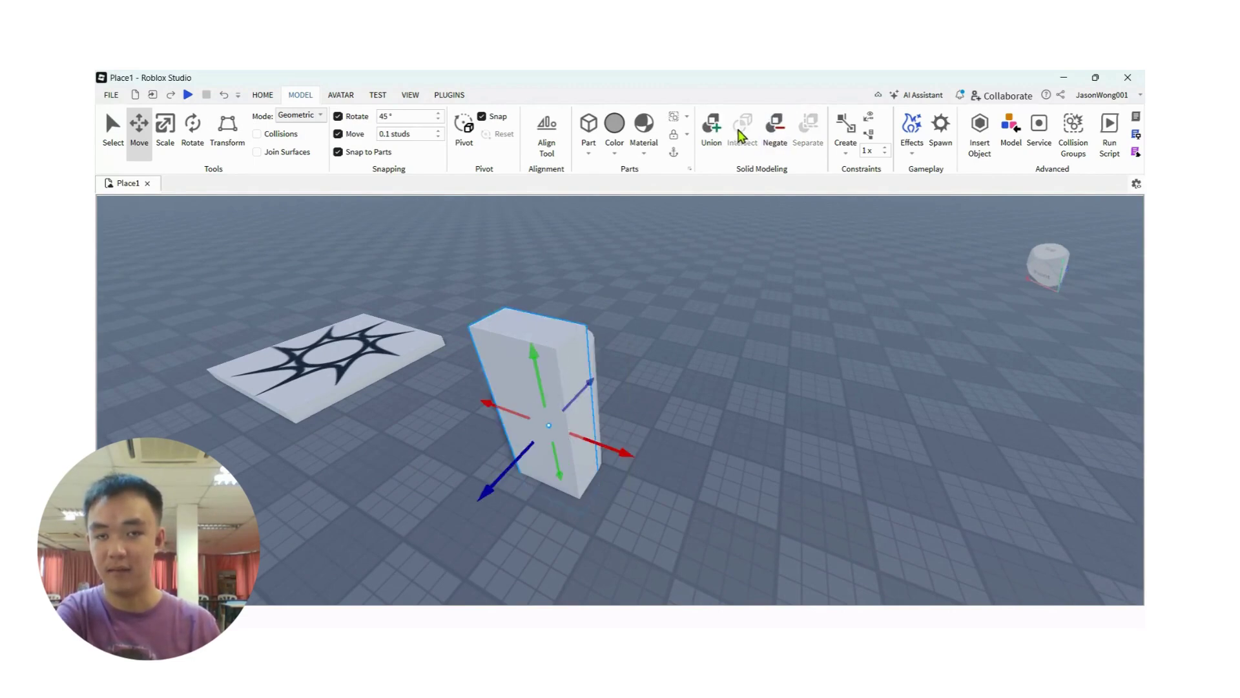
{"action": "left_click", "coordinate": [775, 126]}
Union the negated block with the hollow cylinder to cut the cylinder into an open half-pipe
{"action": "left_click", "coordinate": [659, 507]}
{"action": "left_click", "coordinate": [501, 322]}
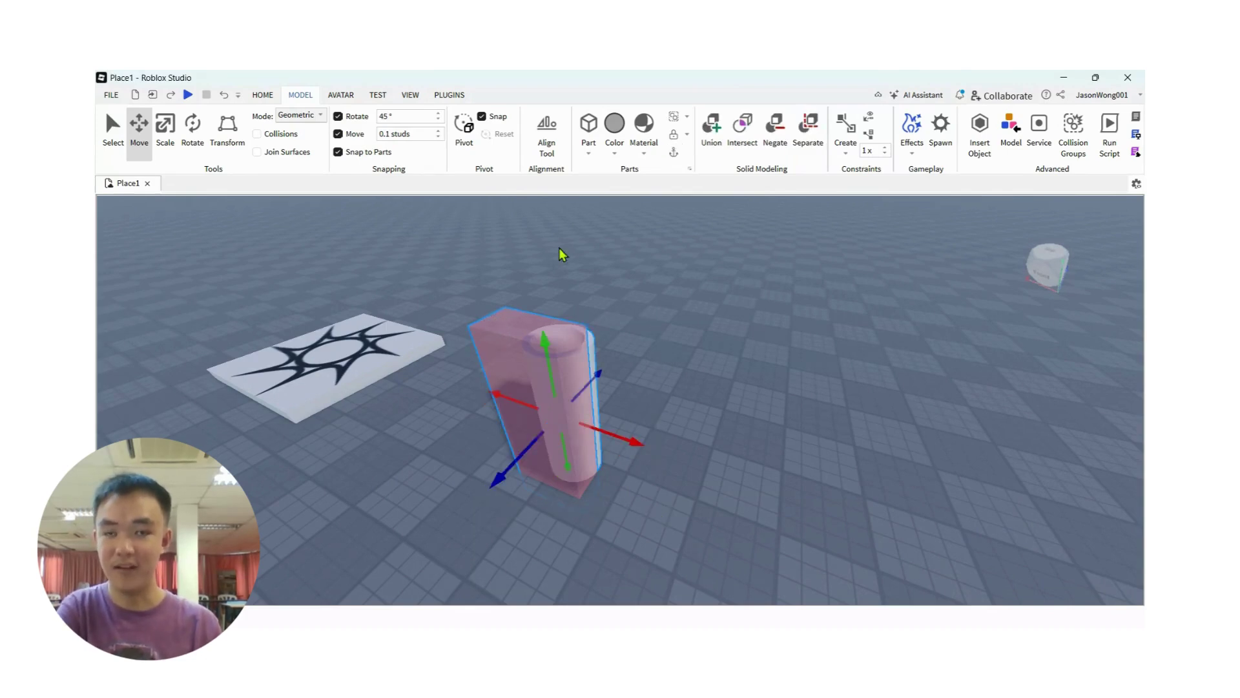
{"action": "left_click", "coordinate": [711, 126]}
{"action": "left_click", "coordinate": [672, 414]}
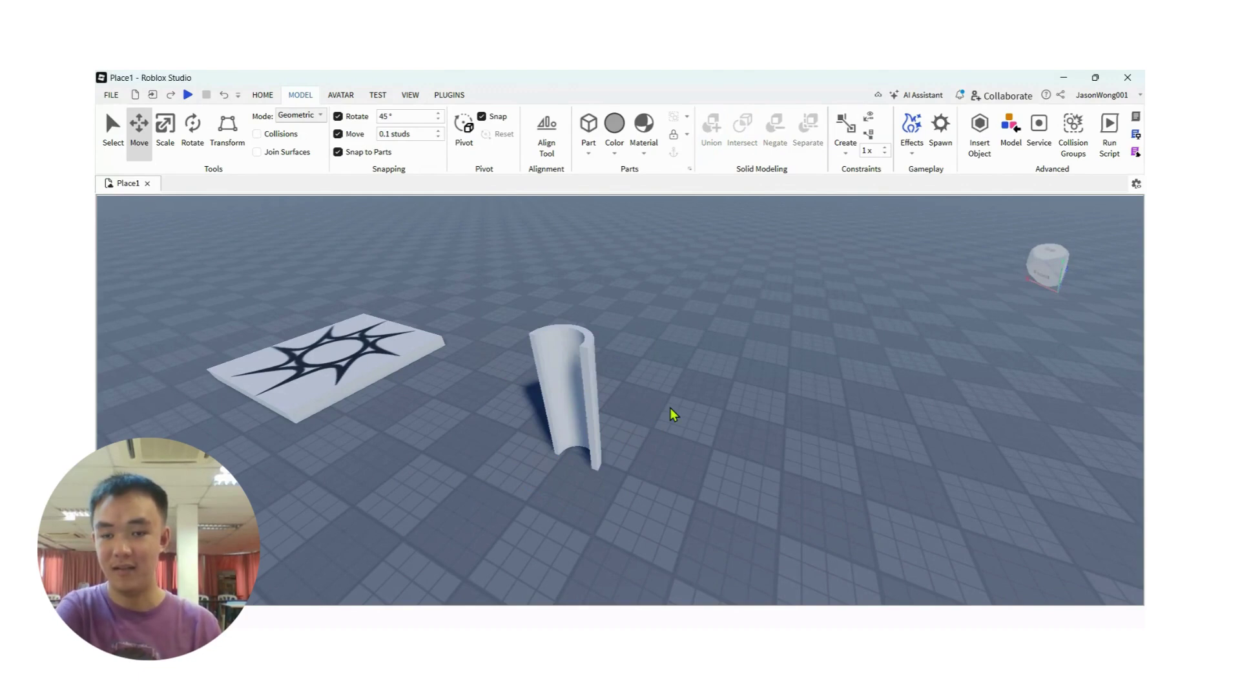
Duplicate the half-pipe and move the copy 2.6 studs sideways so that their side walls meet
{"action": "scroll", "coordinate": [659, 445], "scroll_direction": "up", "scroll_amount": 5}
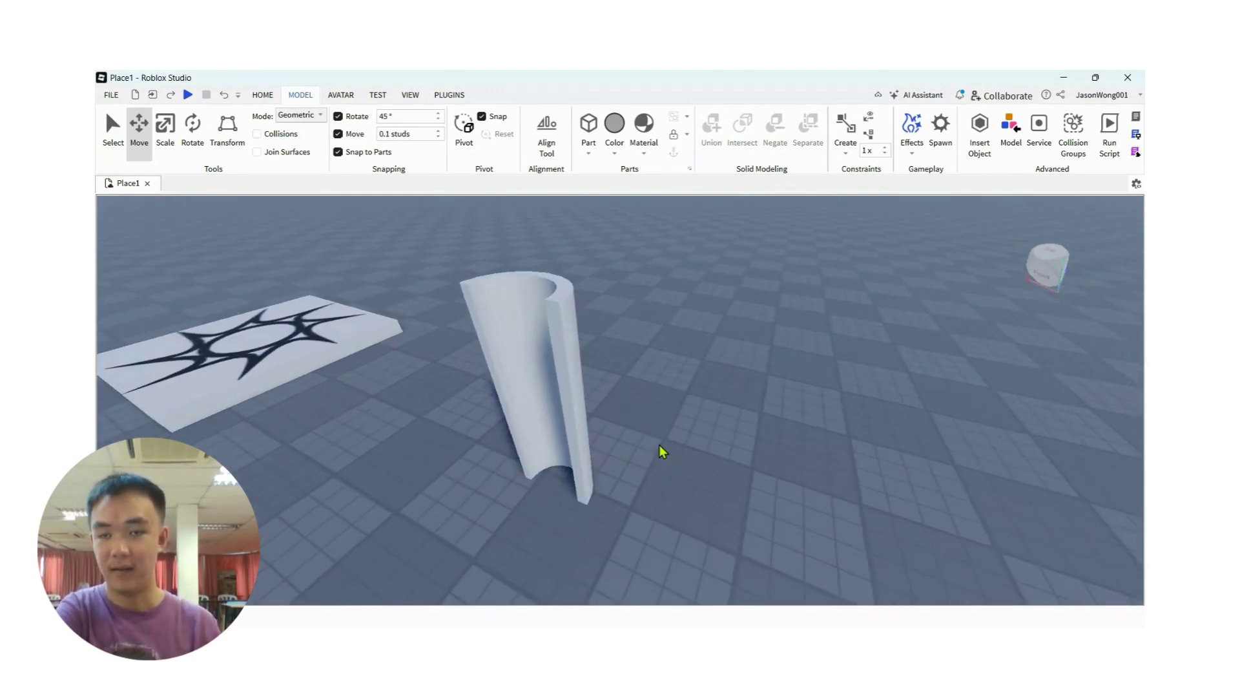
{"action": "scroll", "coordinate": [658, 445], "scroll_direction": "down", "scroll_amount": 3}
{"action": "scroll", "coordinate": [668, 473], "scroll_direction": "up", "scroll_amount": 3}
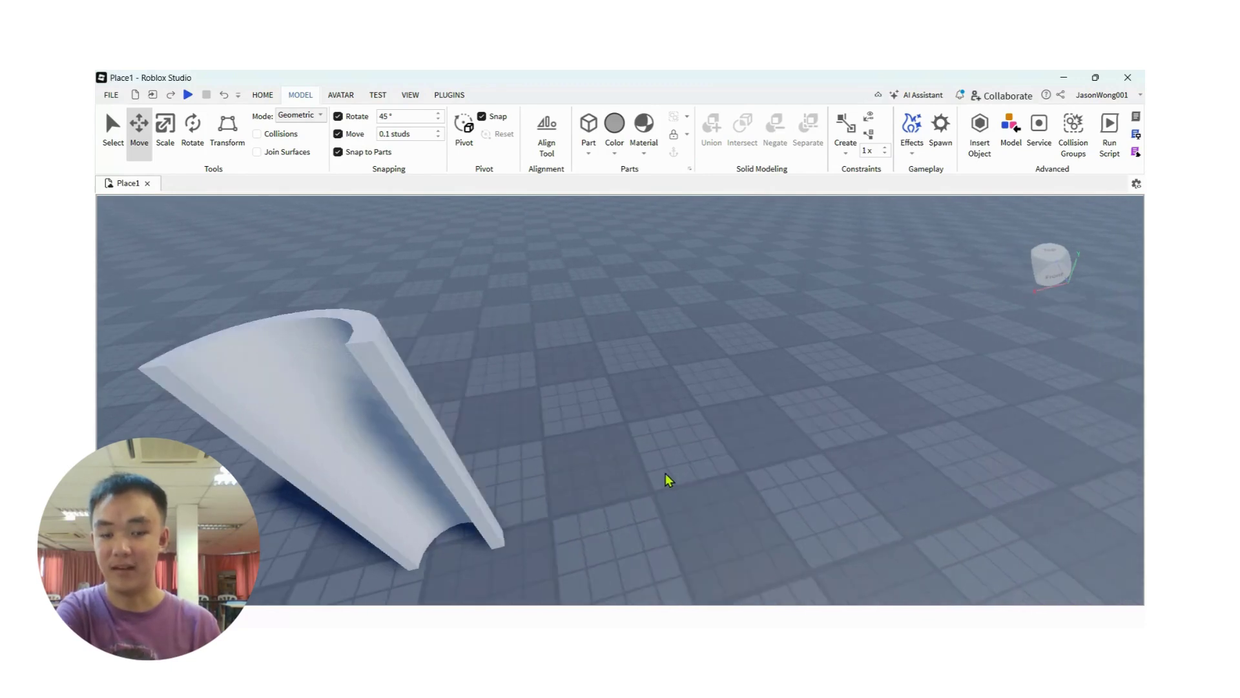
{"action": "scroll", "coordinate": [662, 474], "scroll_direction": "down", "scroll_amount": 4}
{"action": "scroll", "coordinate": [662, 475], "scroll_direction": "up", "scroll_amount": 3}
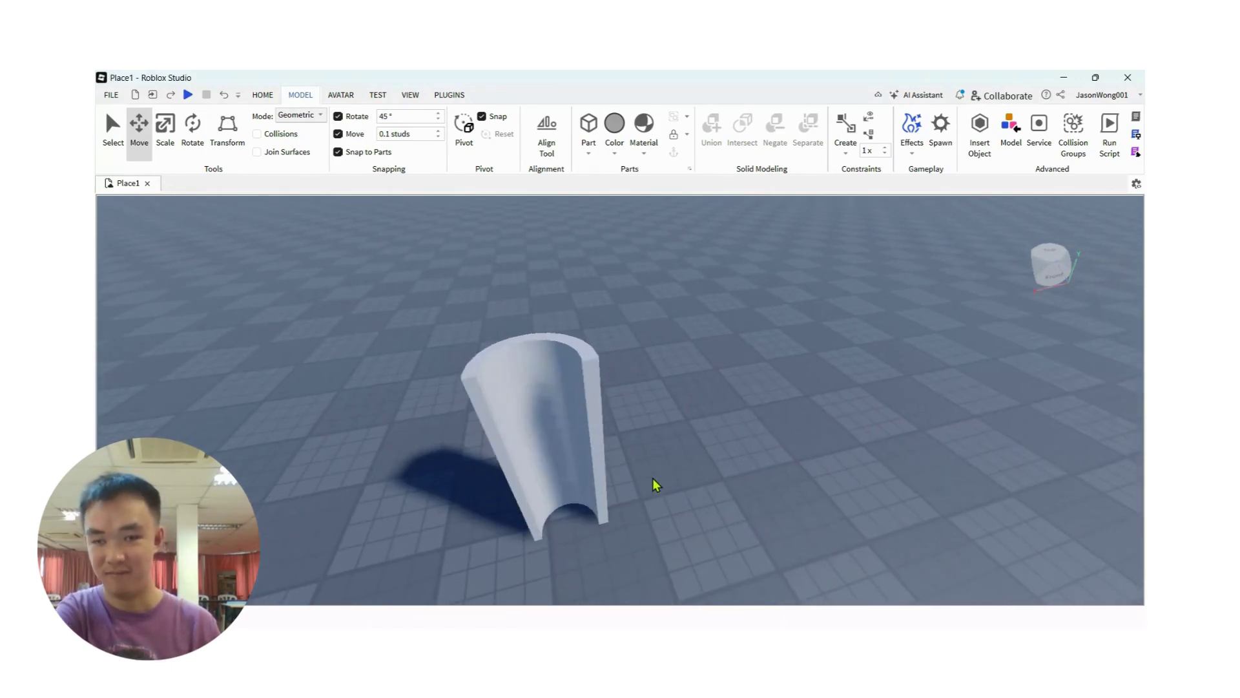
{"action": "left_click", "coordinate": [564, 435]}
{"action": "right_click_drag", "start_coordinate": [679, 491], "coordinate": [678, 492]}
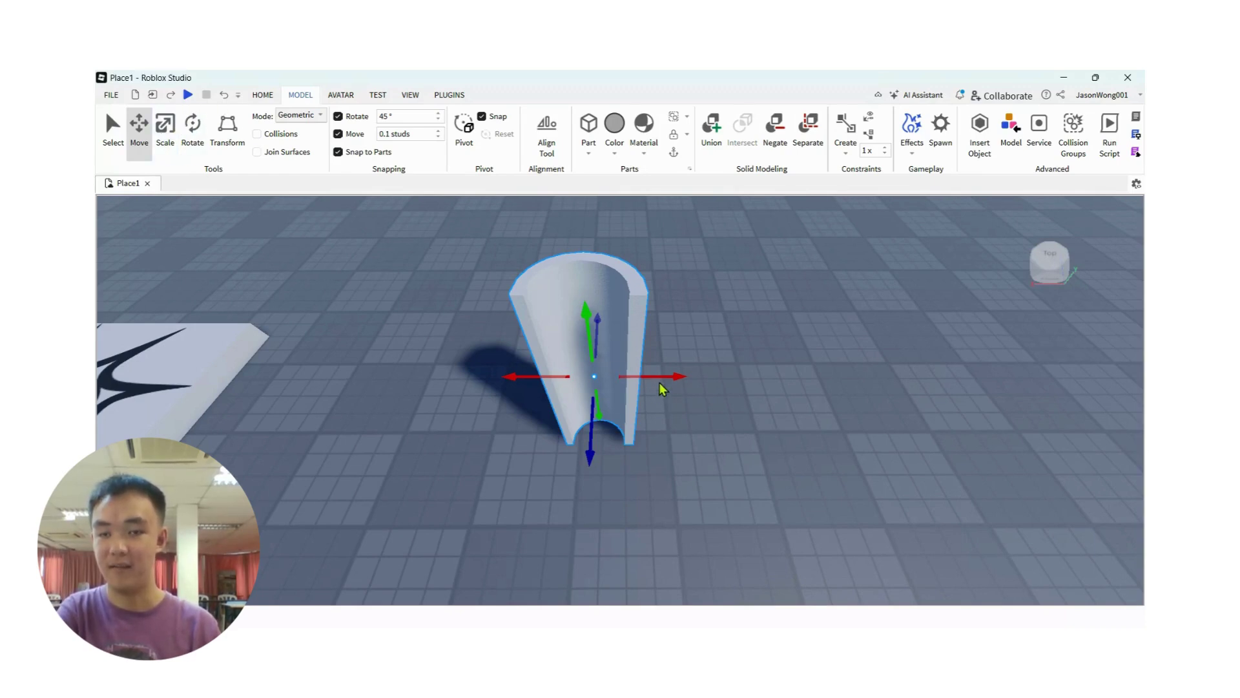
{"action": "left_click_drag", "start_coordinate": [660, 385], "coordinate": [738, 388]}
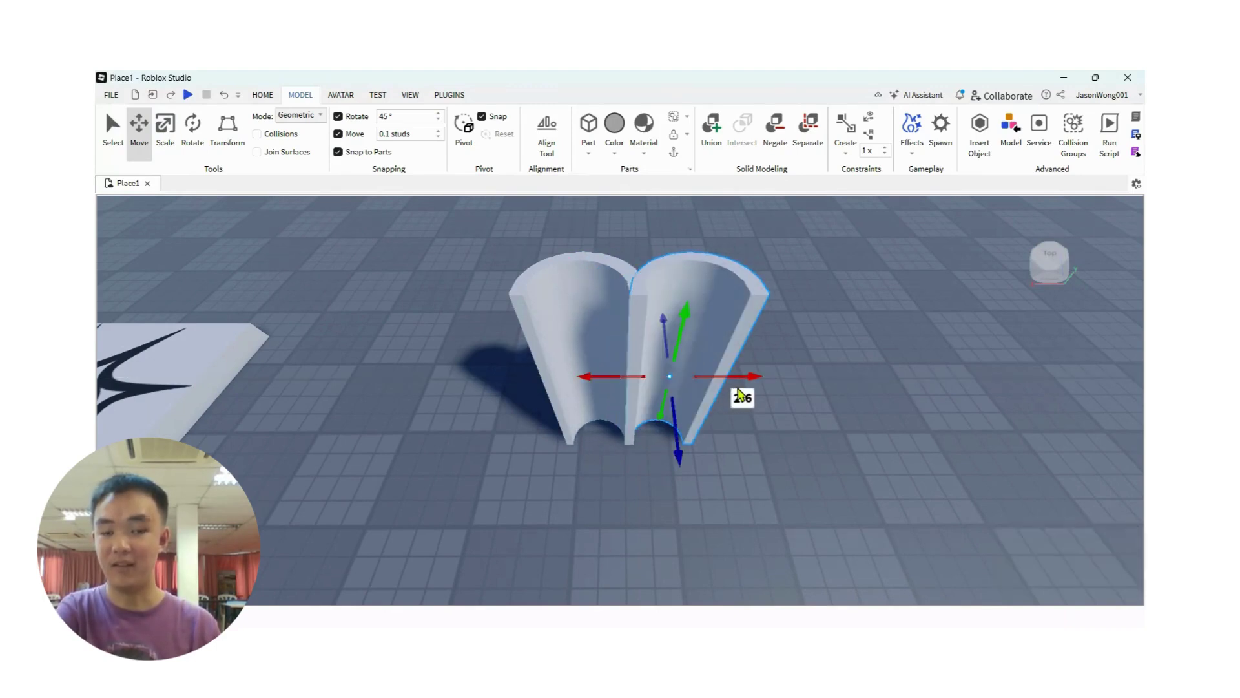
Rotate the half-pipe copy 180 degrees about the vertical and move it forward to form an S-shaped wall with the original
{"action": "key", "text": "ctrl+r"}
{"action": "key", "text": "ctrl+r"}
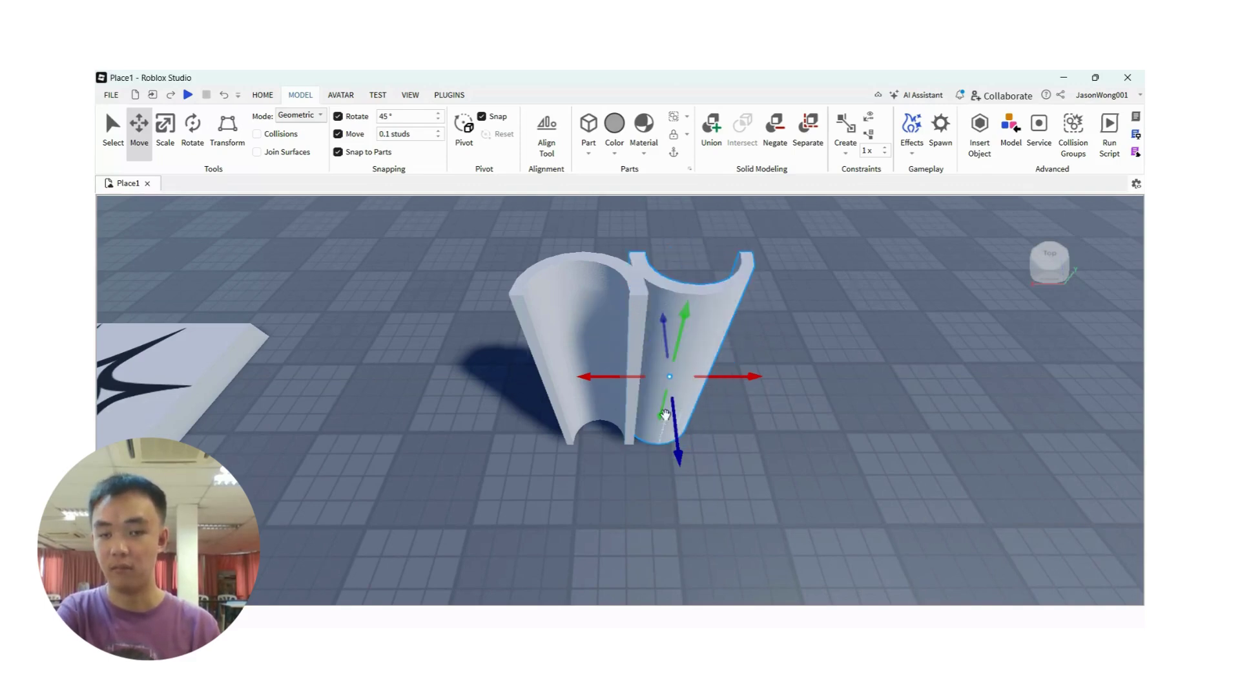
{"action": "left_click_drag", "start_coordinate": [665, 414], "coordinate": [656, 456]}
{"action": "left_click_drag", "start_coordinate": [602, 419], "coordinate": [601, 419]}
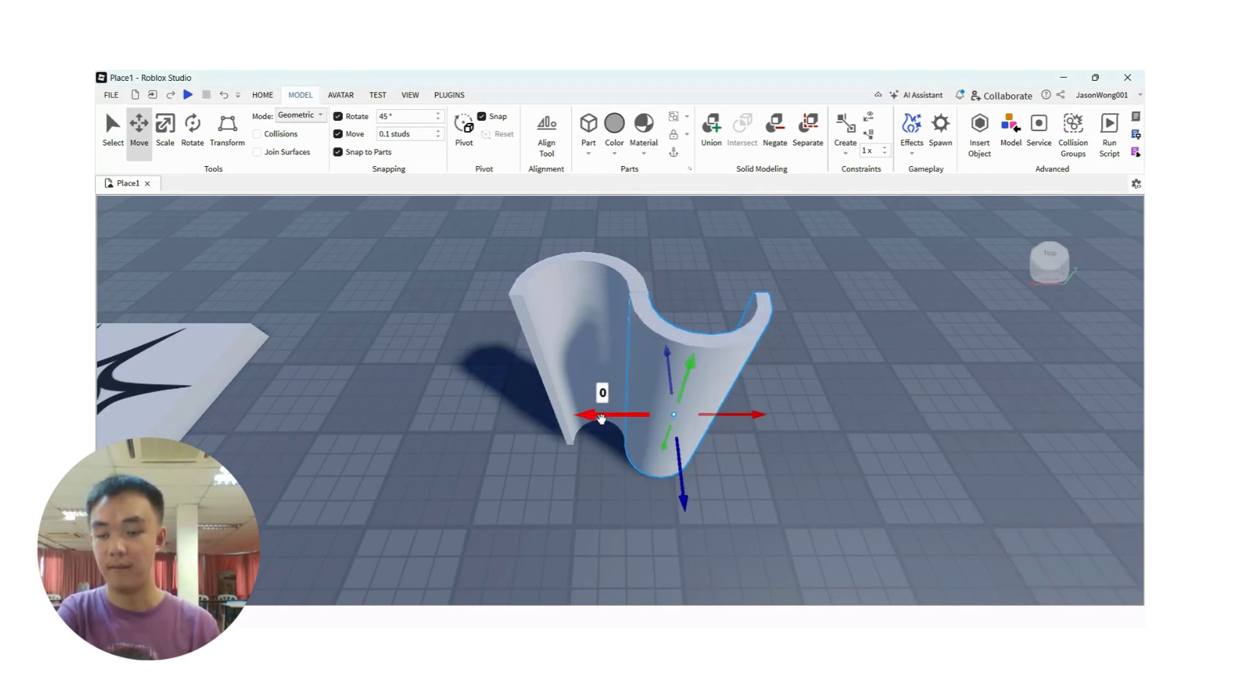
Examine the seam between the two half-pipes from above and close up, keeping the copy selected
{"action": "key", "text": "q"}
{"action": "key", "text": "e"}
{"action": "right_click_drag", "start_coordinate": [783, 412], "coordinate": [784, 412]}
{"action": "key", "text": "a"}
{"action": "key", "text": "d"}
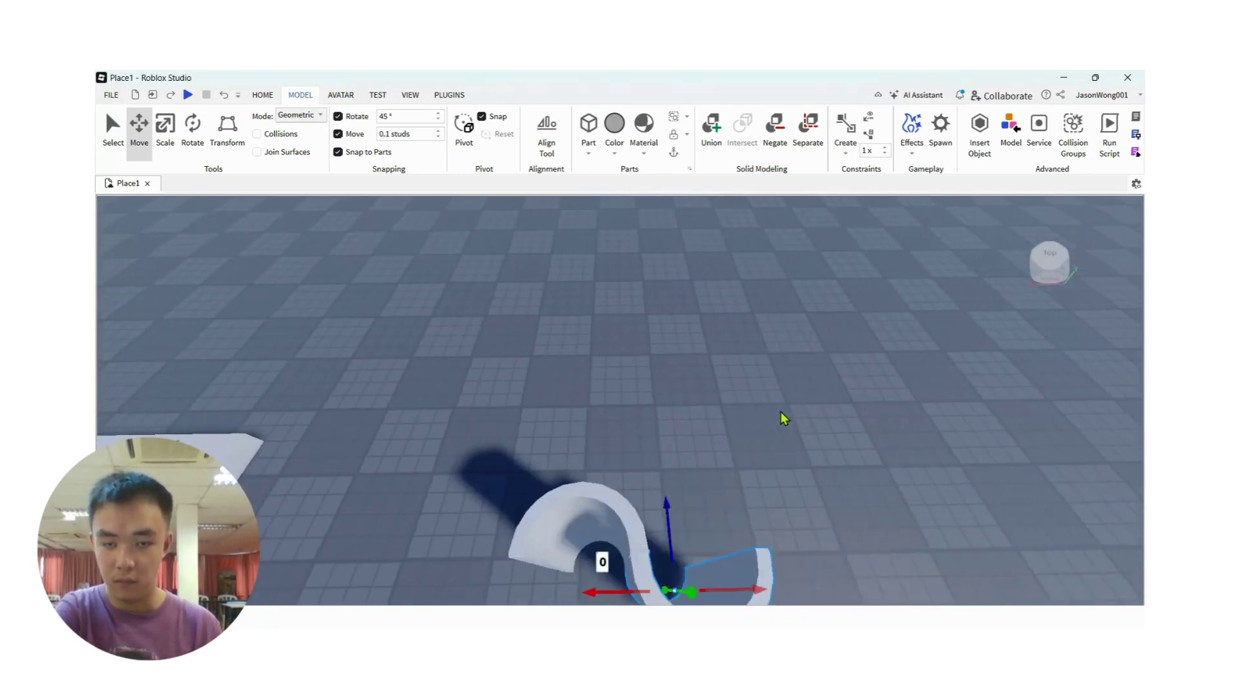
{"action": "key", "text": "s"}
{"action": "key", "text": "q"}
{"action": "scroll", "coordinate": [762, 428], "scroll_direction": "up", "scroll_amount": 1}
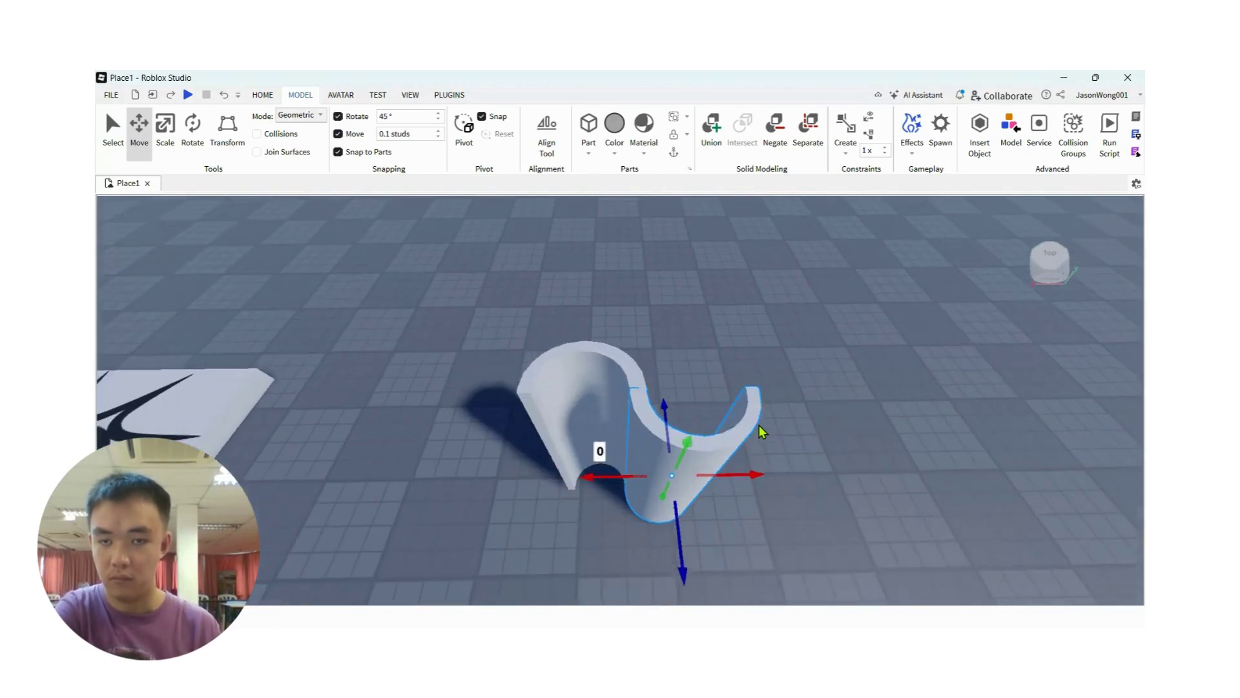
{"action": "scroll", "coordinate": [762, 428], "scroll_direction": "up", "scroll_amount": 1}
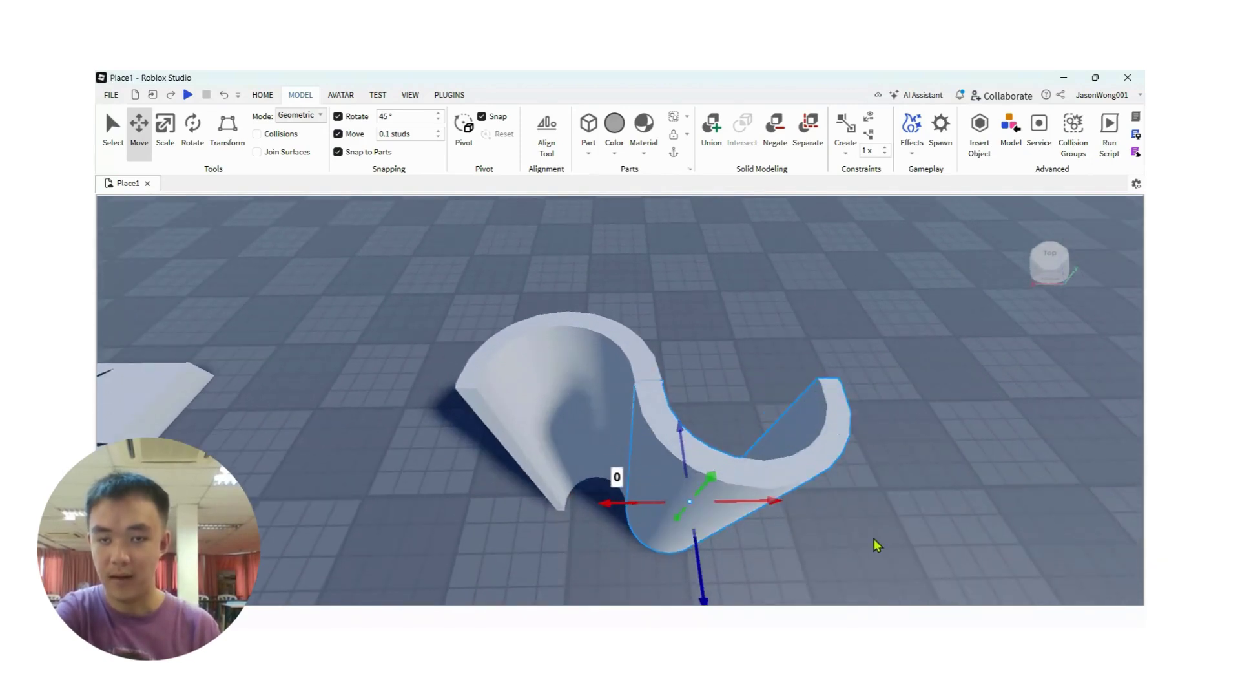
{"action": "left_click", "coordinate": [875, 540]}
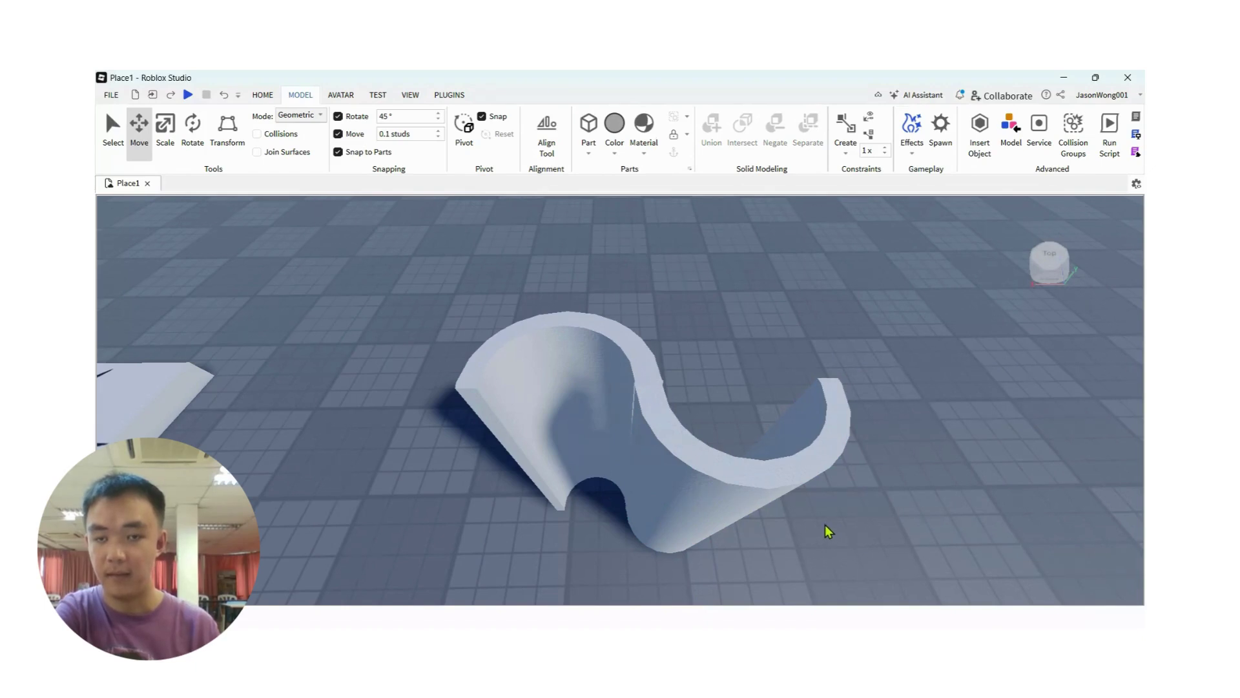
{"action": "left_click", "coordinate": [769, 484]}
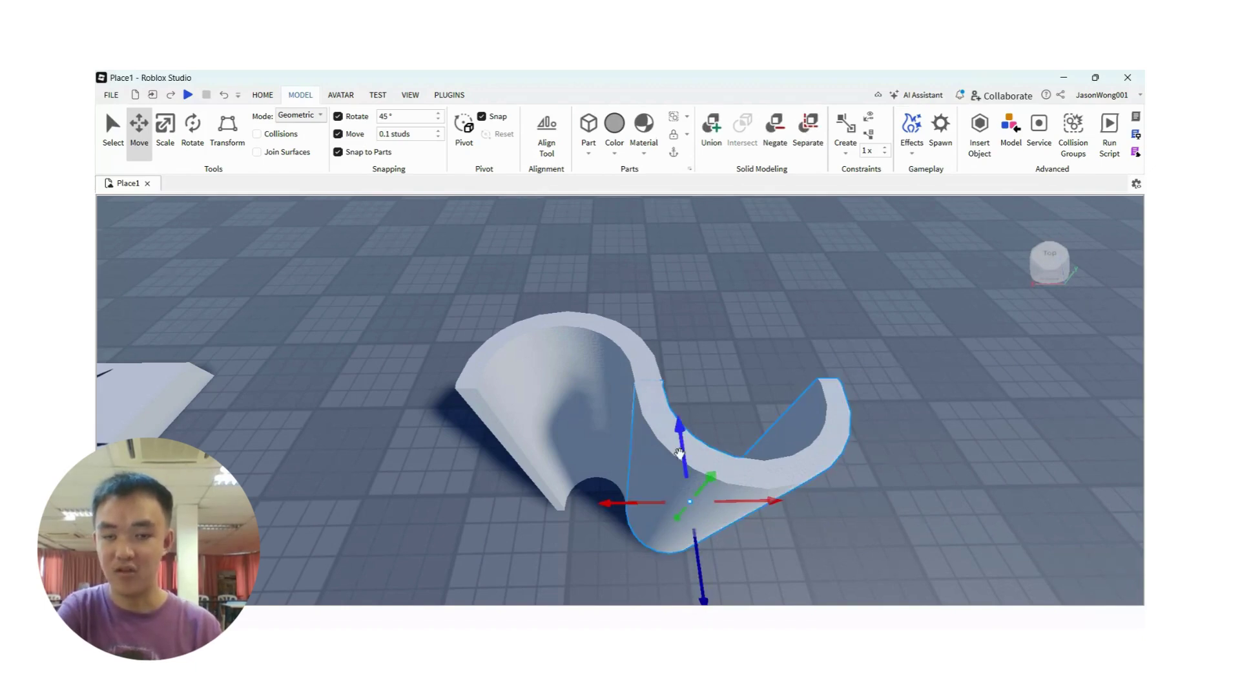
Nudge the half-pipe copy forward and back in small moves until its edge lines up with the original at the seam
{"action": "left_click_drag", "start_coordinate": [680, 452], "coordinate": [684, 443]}
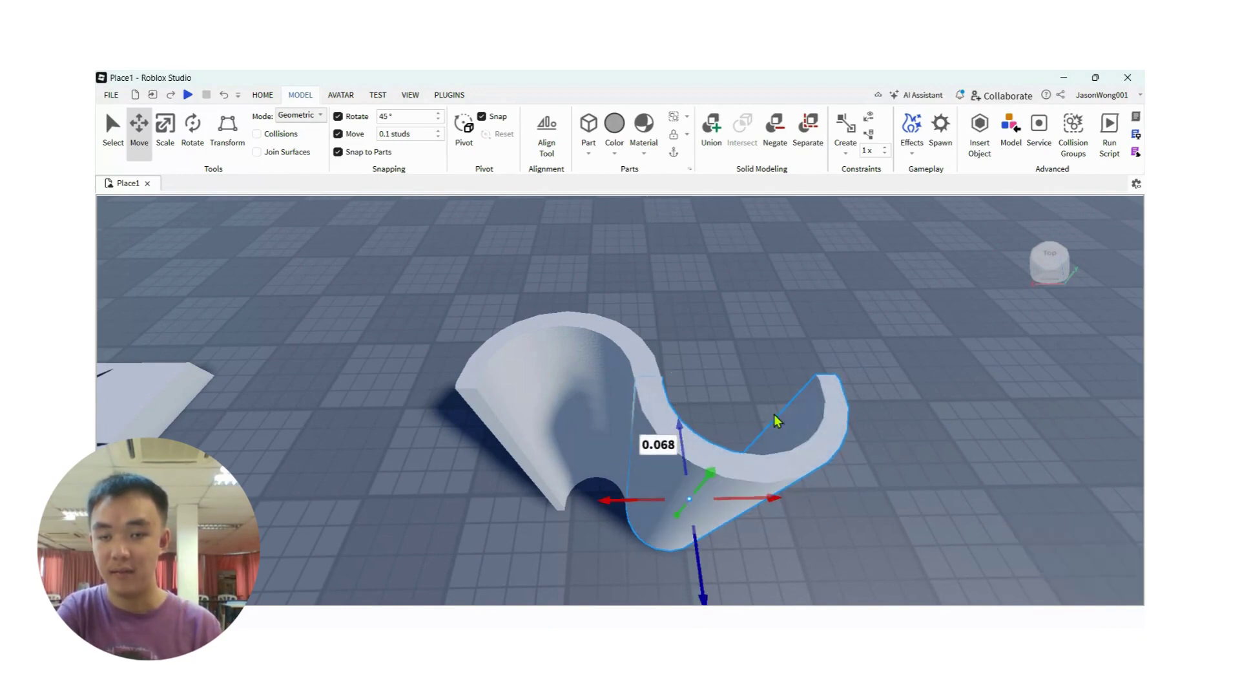
{"action": "left_click", "coordinate": [870, 400]}
{"action": "key", "text": "a"}
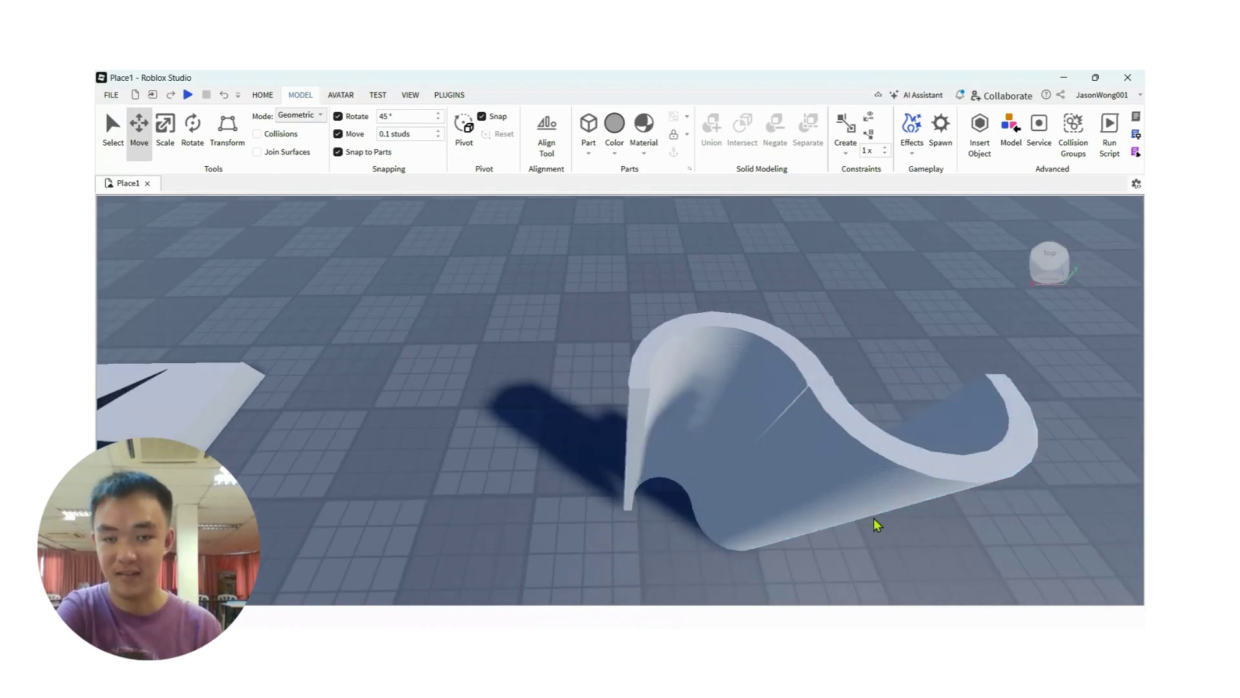
{"action": "key", "text": "ctrl+z"}
{"action": "key", "text": "ctrl+y"}
{"action": "left_click", "coordinate": [837, 461]}
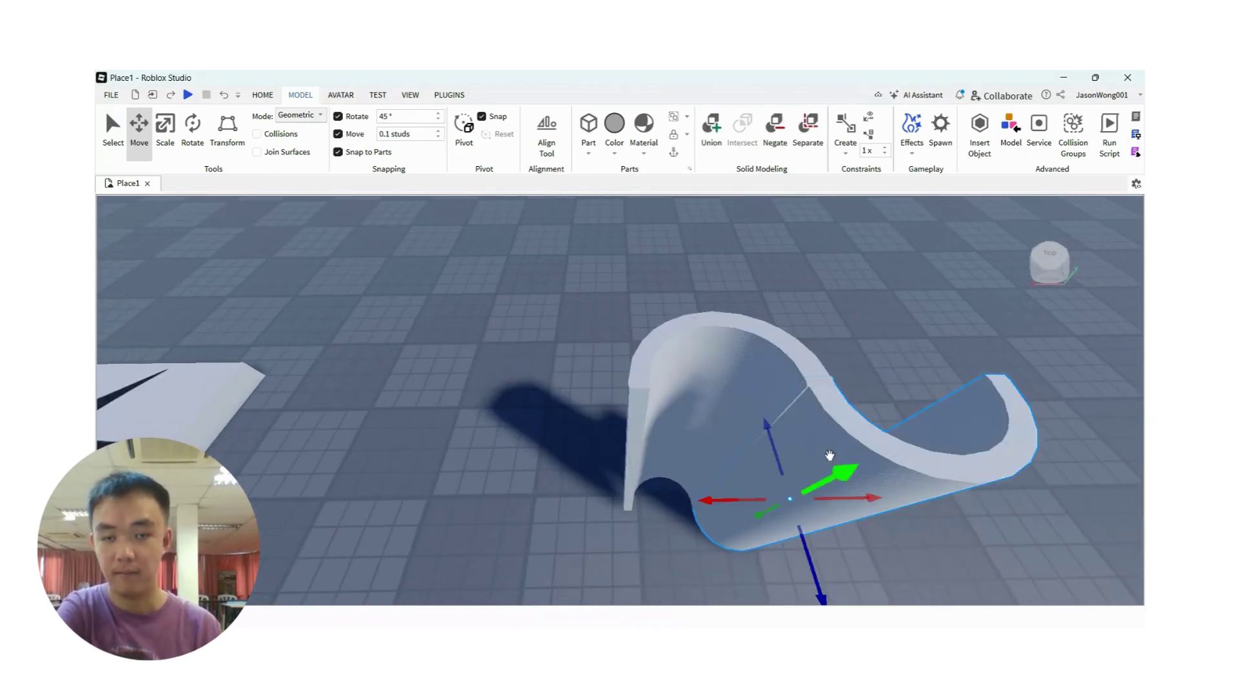
{"action": "left_click_drag", "start_coordinate": [774, 444], "coordinate": [773, 451]}
{"action": "left_click", "coordinate": [947, 354]}
{"action": "key", "text": "d"}
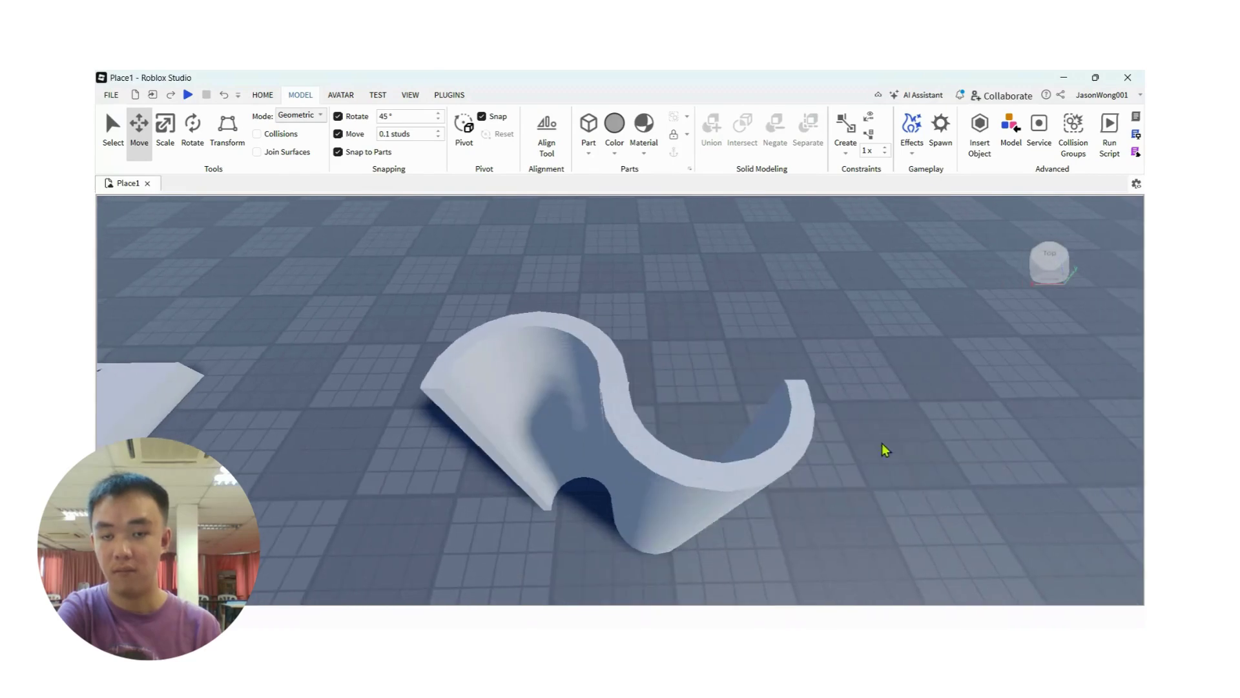
Select both half-pipes together and union them into a single S-shaped wall
{"action": "left_click_drag", "start_coordinate": [830, 502], "coordinate": [441, 270]}
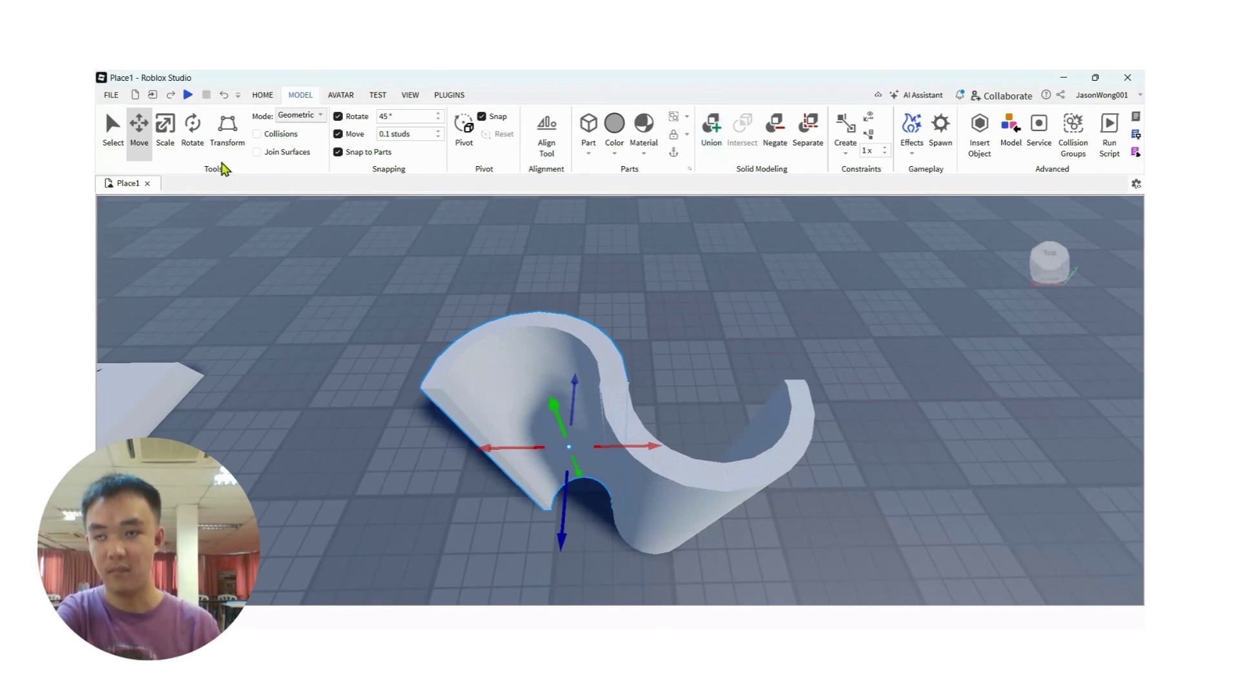
{"action": "left_click", "coordinate": [108, 124]}
{"action": "left_click_drag", "start_coordinate": [781, 521], "coordinate": [487, 292]}
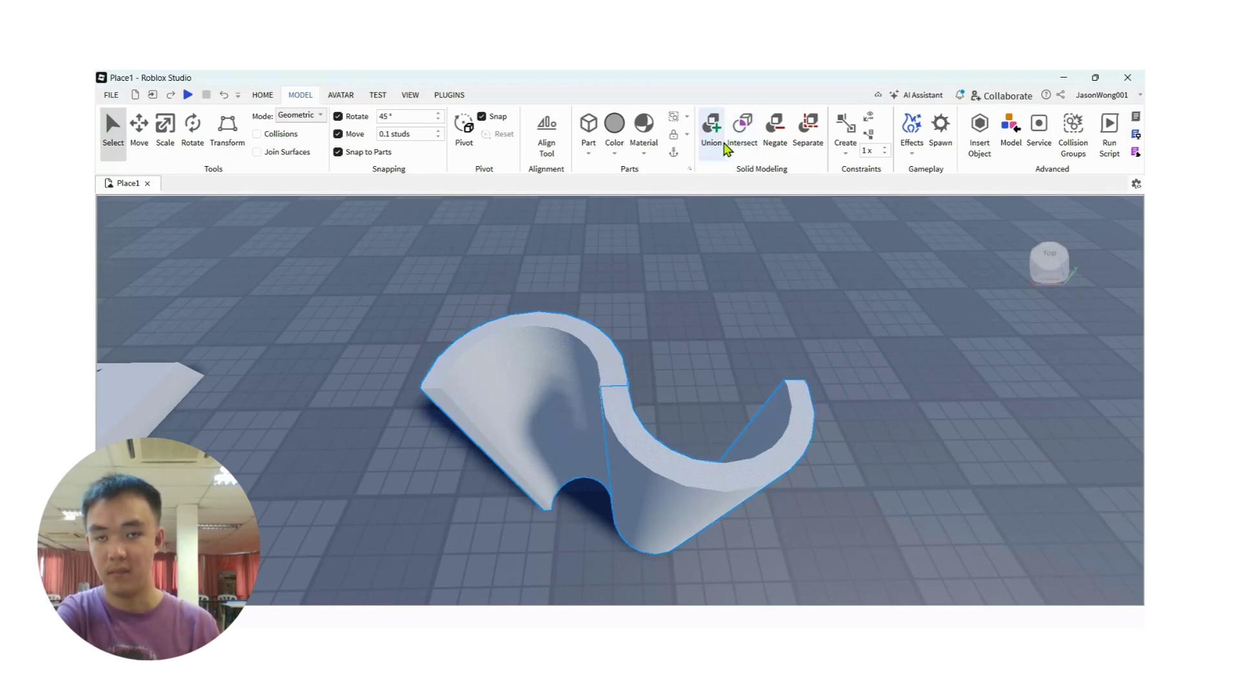
{"action": "left_click", "coordinate": [862, 495]}
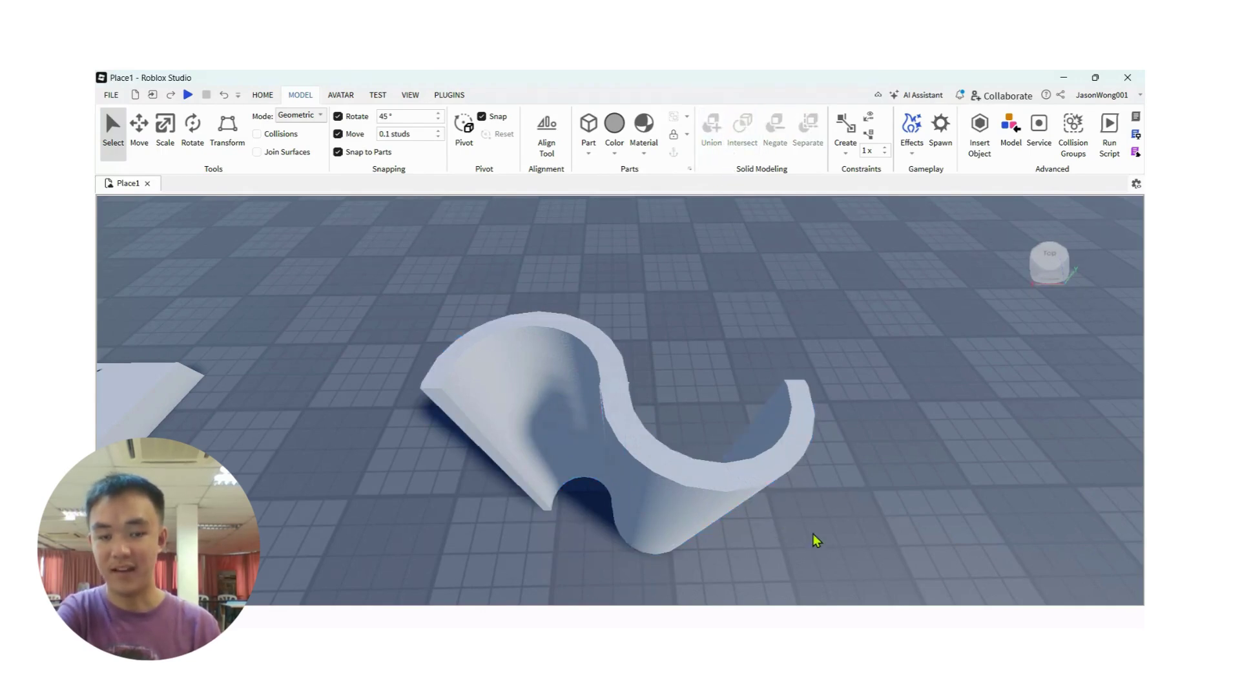
Rotate the joined S-shaped wall 90 degrees about the vertical
{"action": "key", "text": "q"}
{"action": "key", "text": "e"}
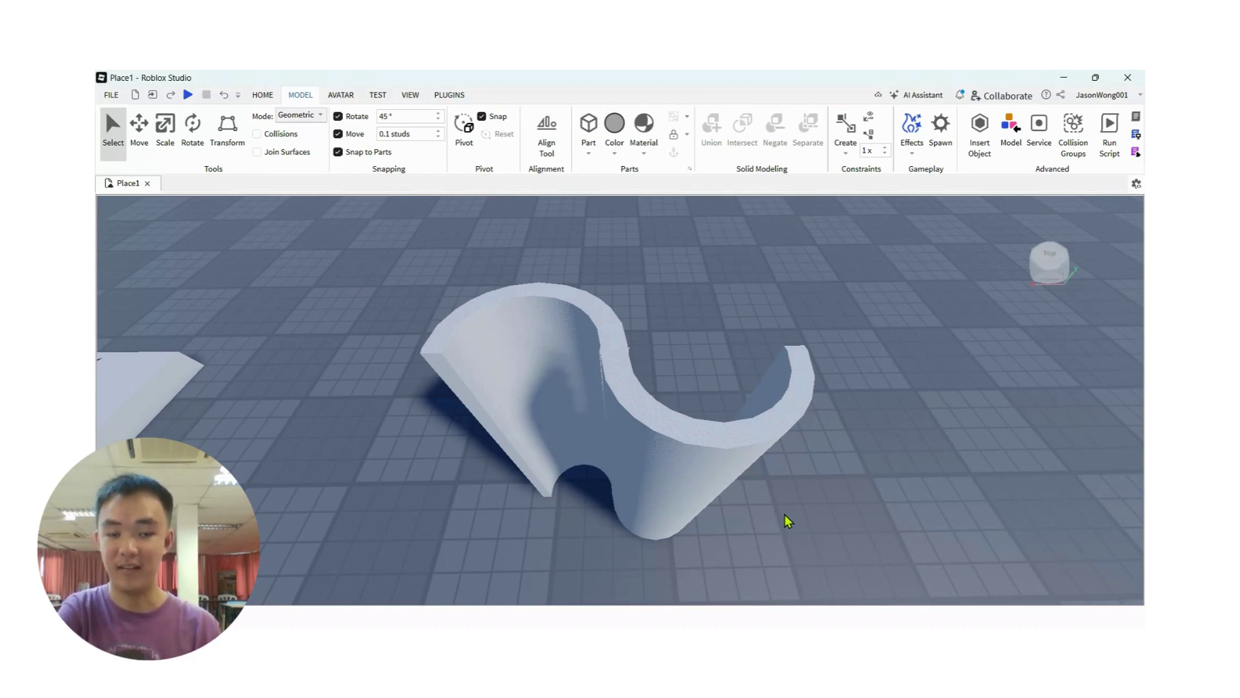
{"action": "key", "text": "q"}
{"action": "key", "text": "e"}
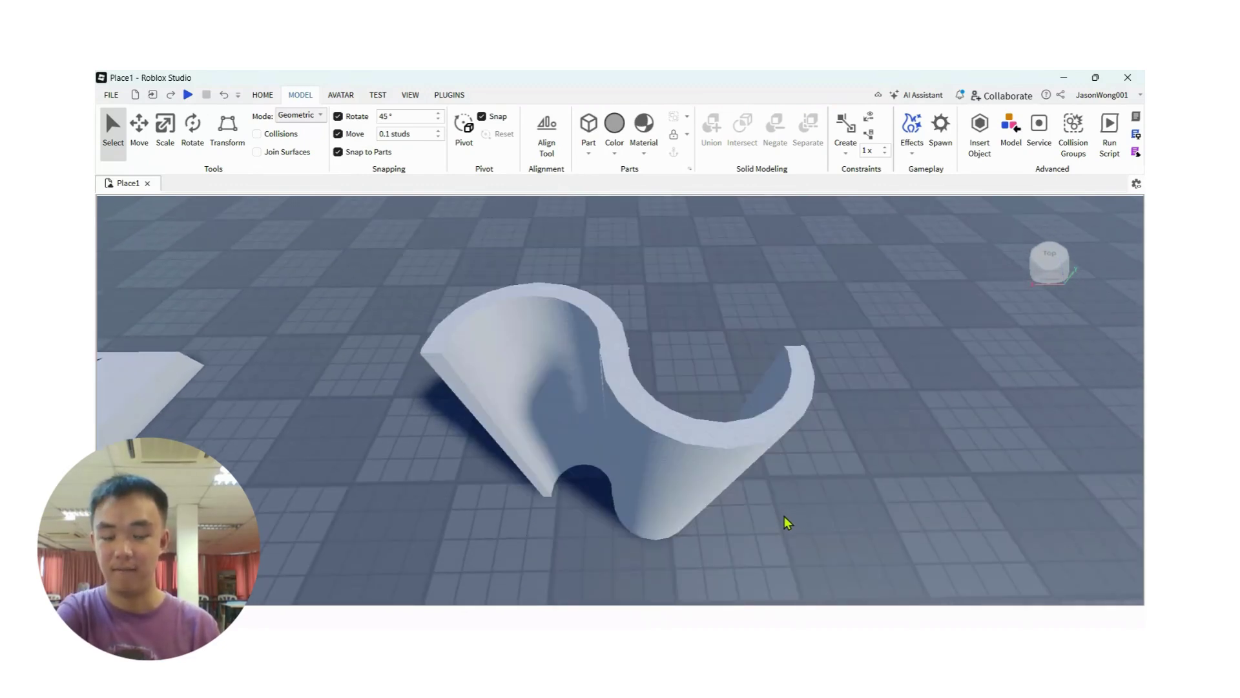
{"action": "key", "text": "s"}
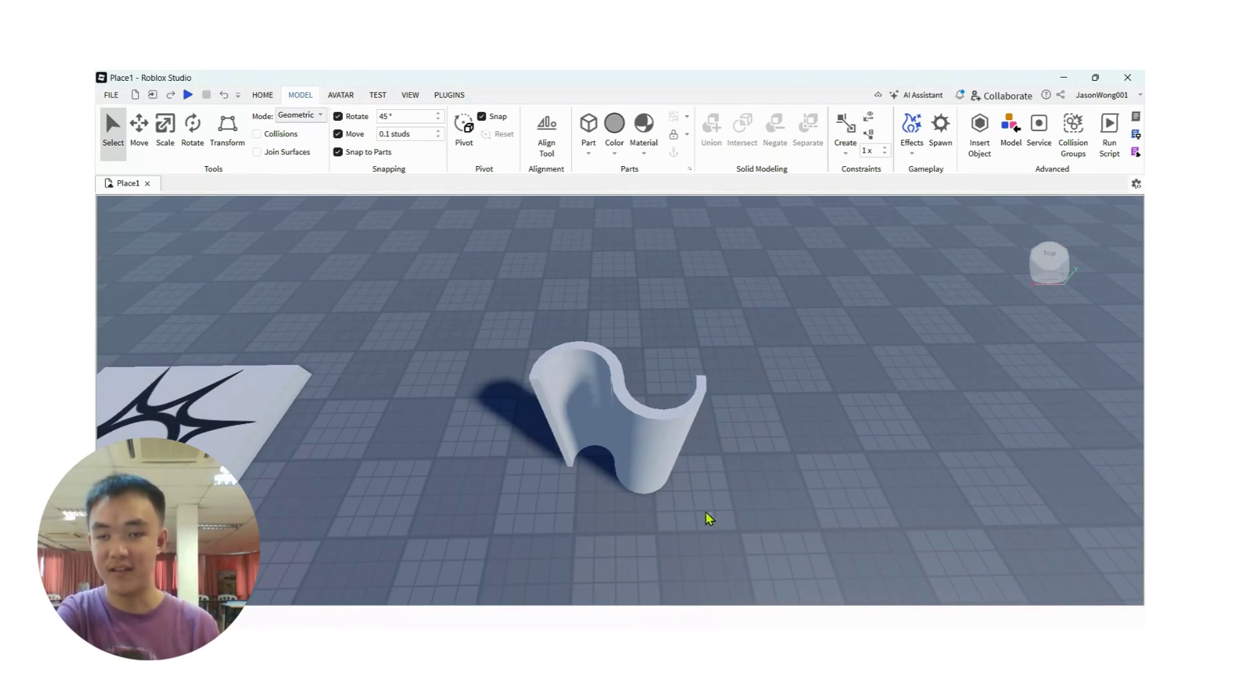
{"action": "left_click_drag", "start_coordinate": [673, 488], "coordinate": [521, 340]}
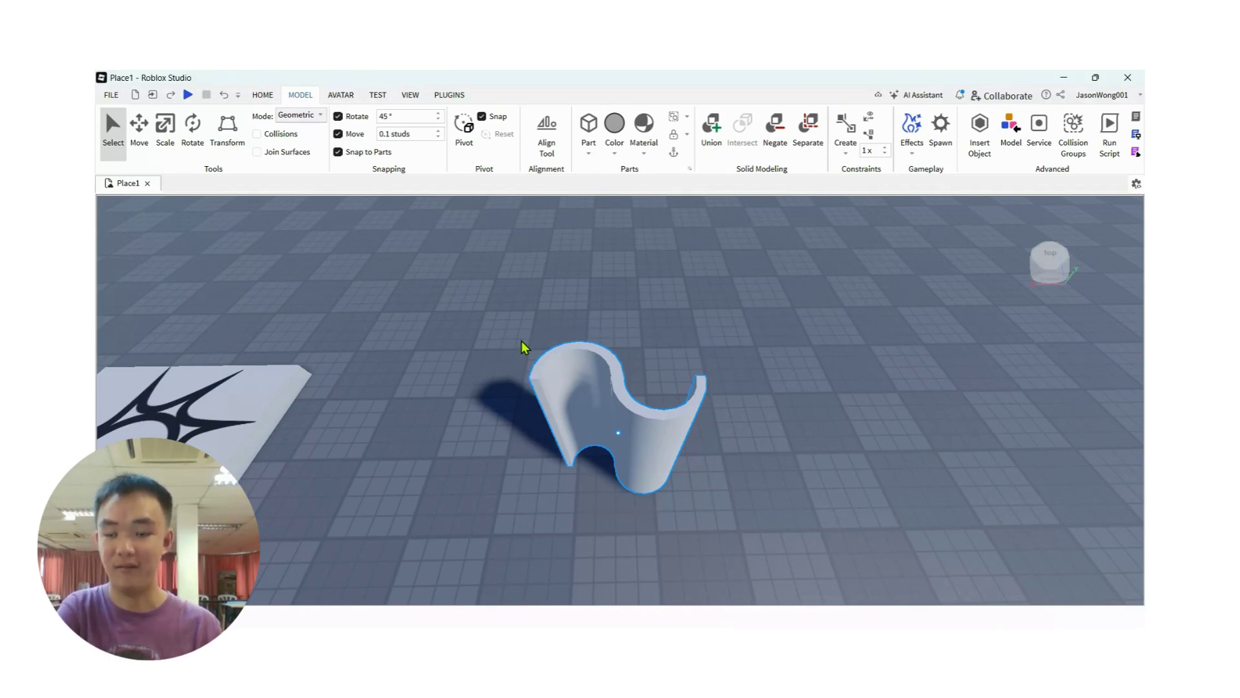
{"action": "key", "text": "ctrl+r"}
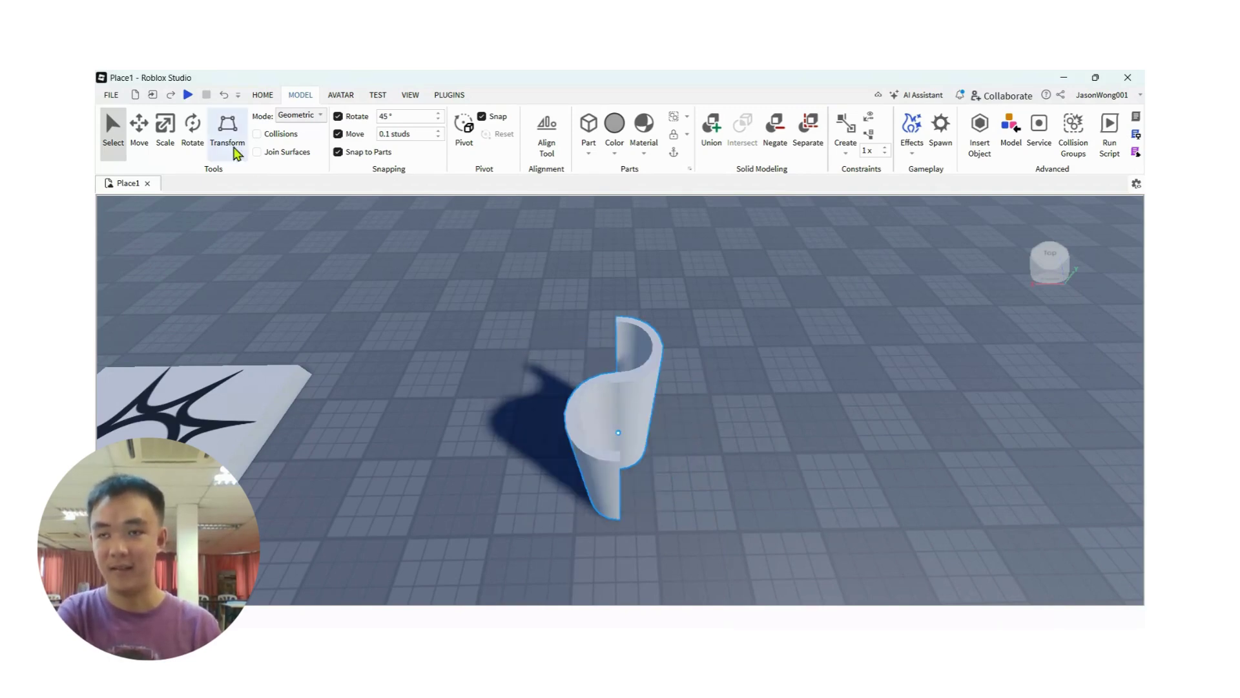
Rotate the standing S-shaped wall about its sideways axis until it lies horizontally with its S profile facing forward
{"action": "left_click", "coordinate": [193, 129]}
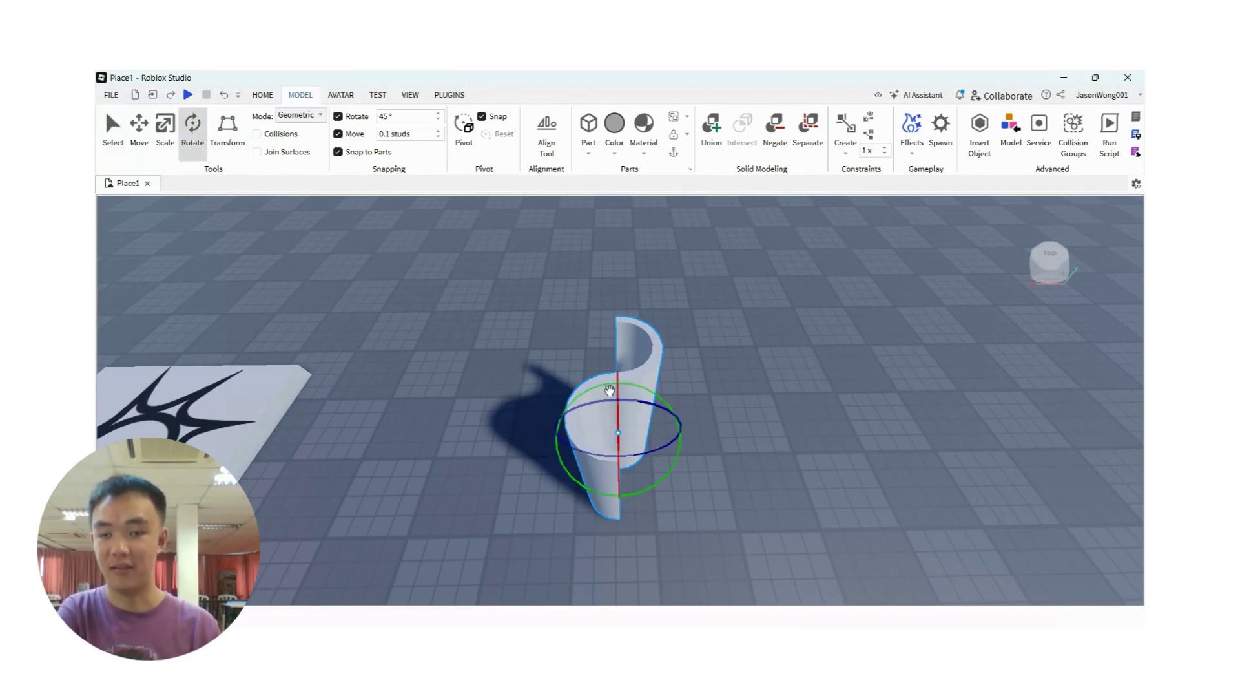
{"action": "key", "text": "q"}
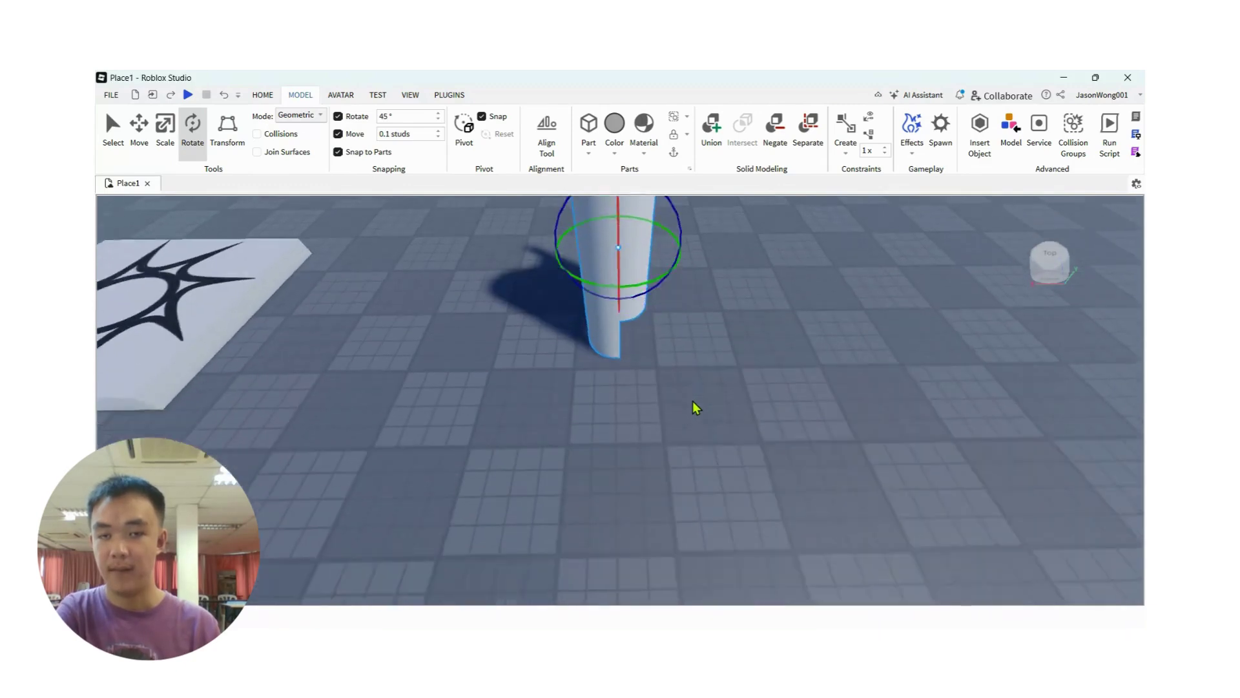
{"action": "right_click_drag", "start_coordinate": [692, 402], "coordinate": [684, 394]}
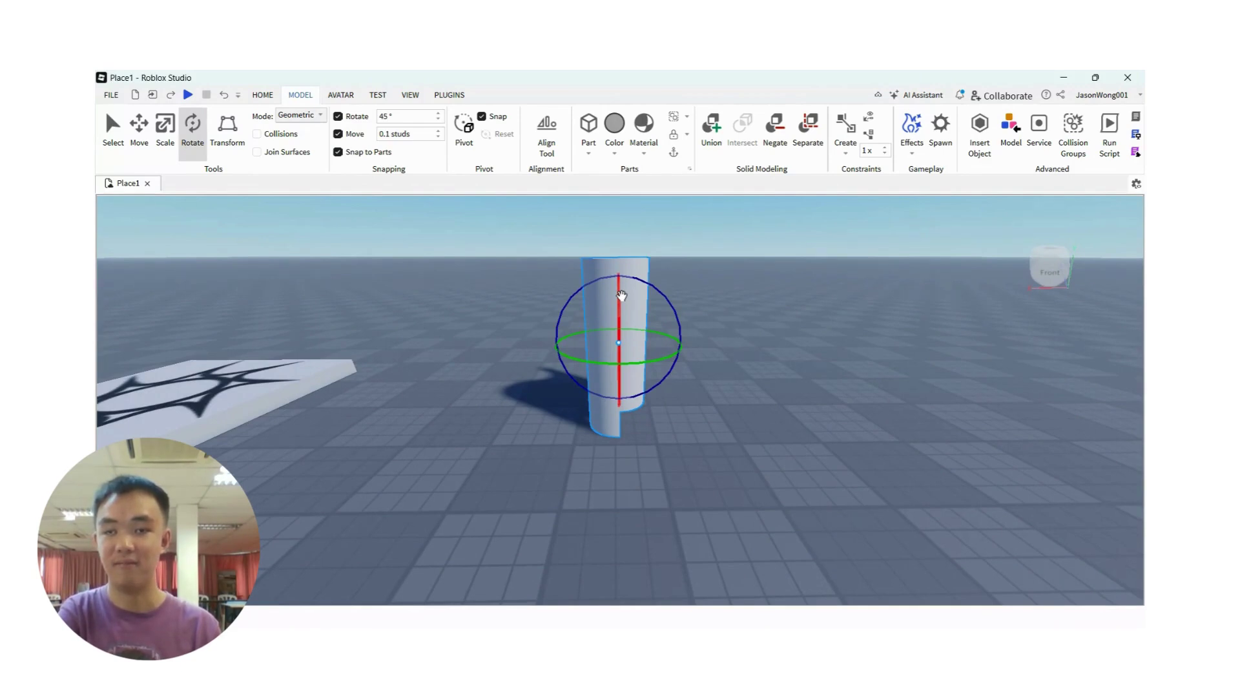
{"action": "left_click_drag", "start_coordinate": [622, 295], "coordinate": [619, 326]}
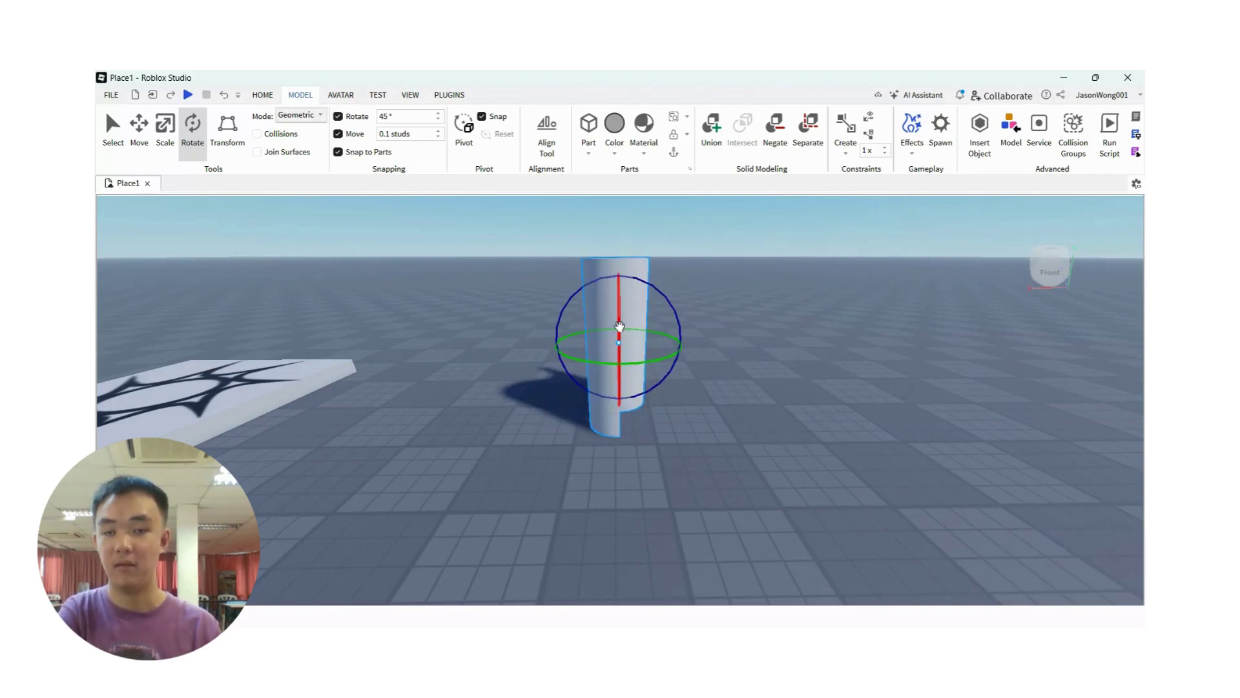
{"action": "left_click_drag", "start_coordinate": [622, 310], "coordinate": [620, 362]}
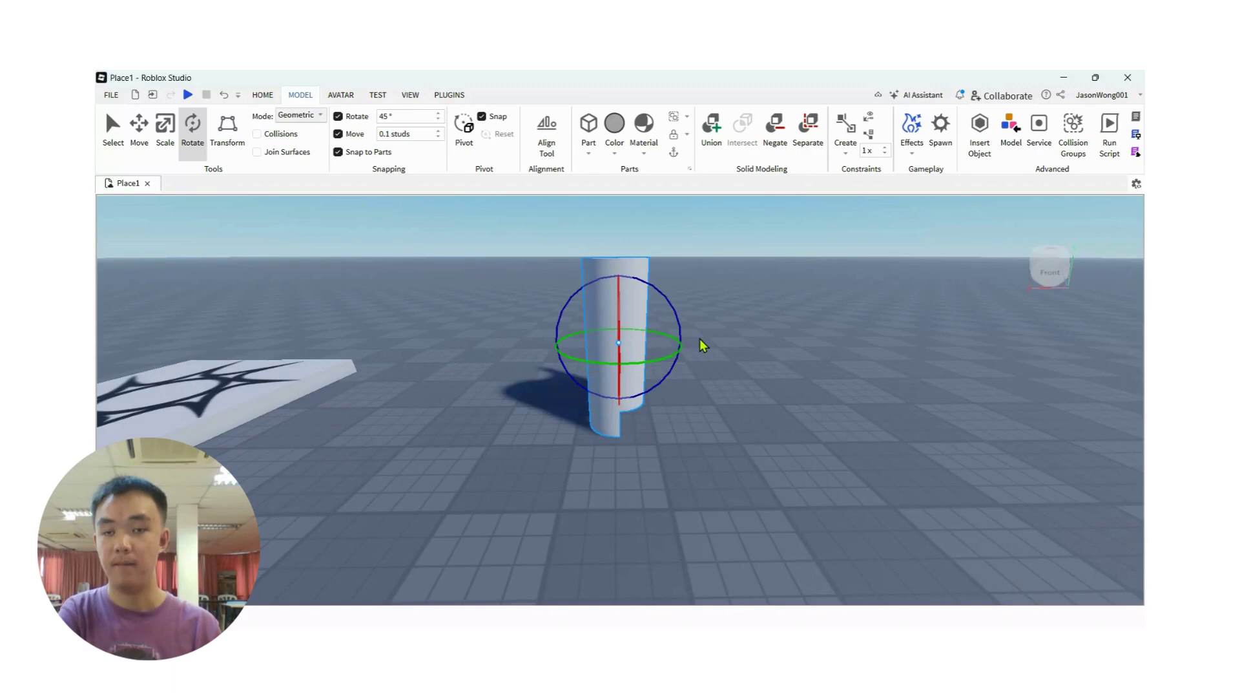
{"action": "right_click_drag", "start_coordinate": [699, 339], "coordinate": [669, 361]}
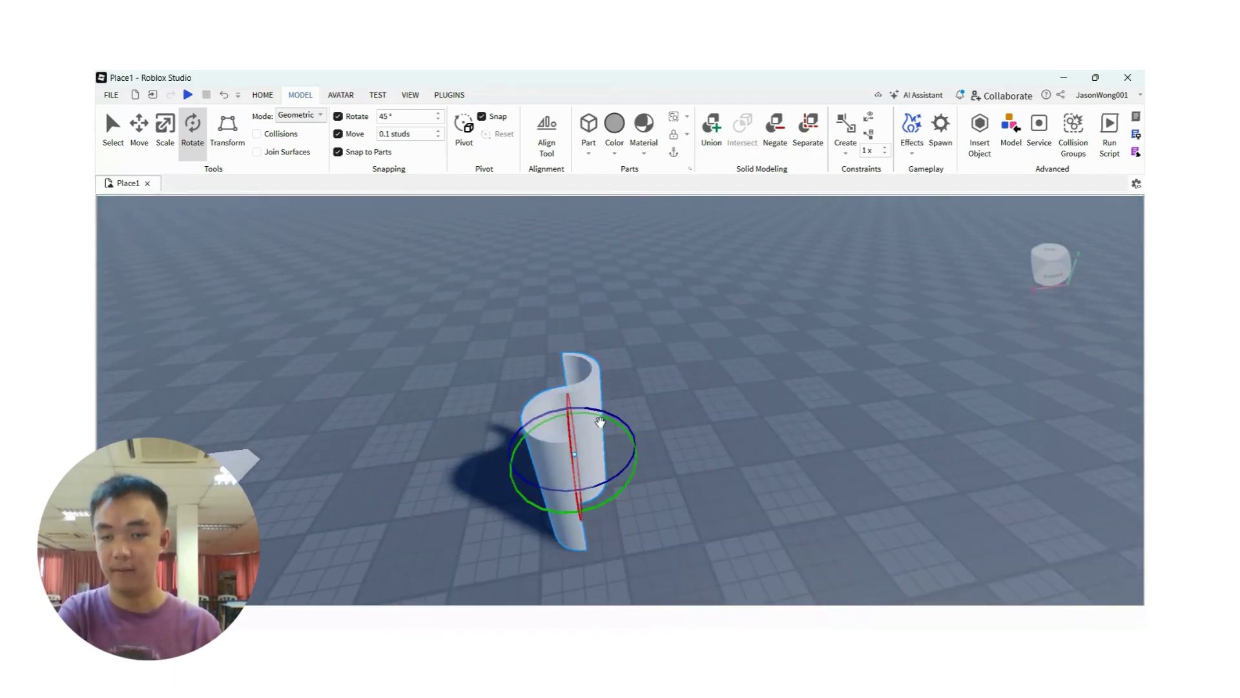
{"action": "right_click_drag", "start_coordinate": [578, 475], "coordinate": [582, 462]}
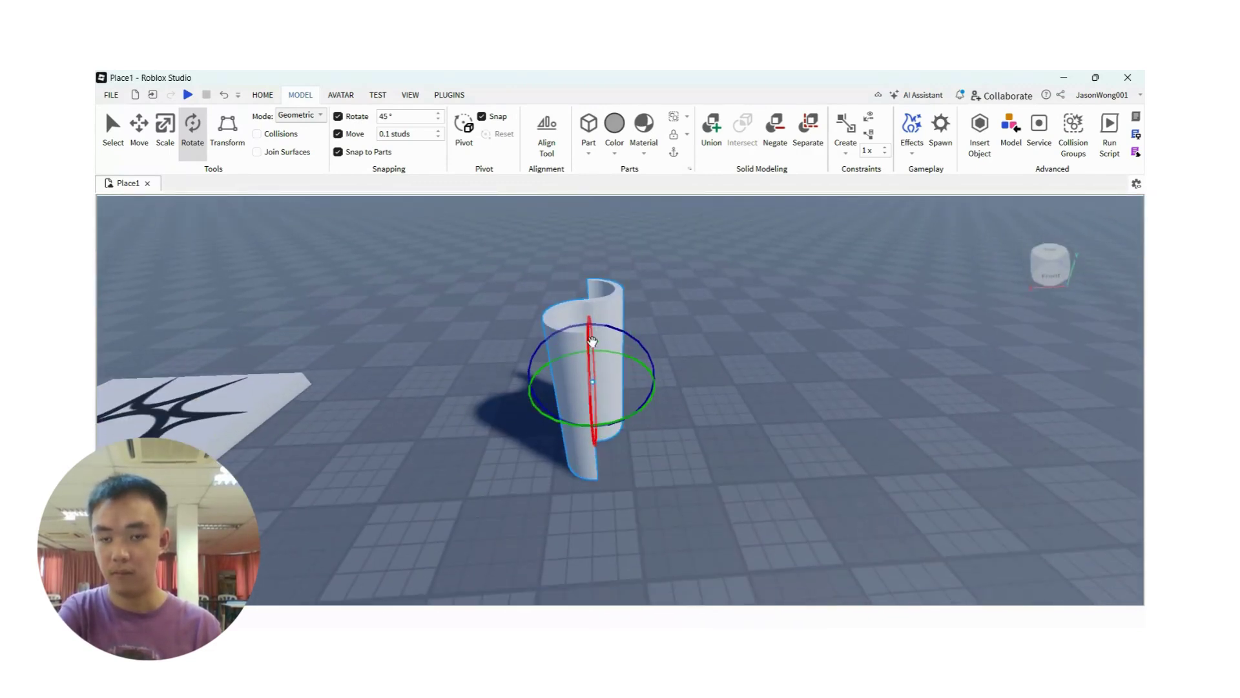
{"action": "left_click_drag", "start_coordinate": [593, 341], "coordinate": [595, 405]}
{"action": "left_click", "coordinate": [681, 409]}
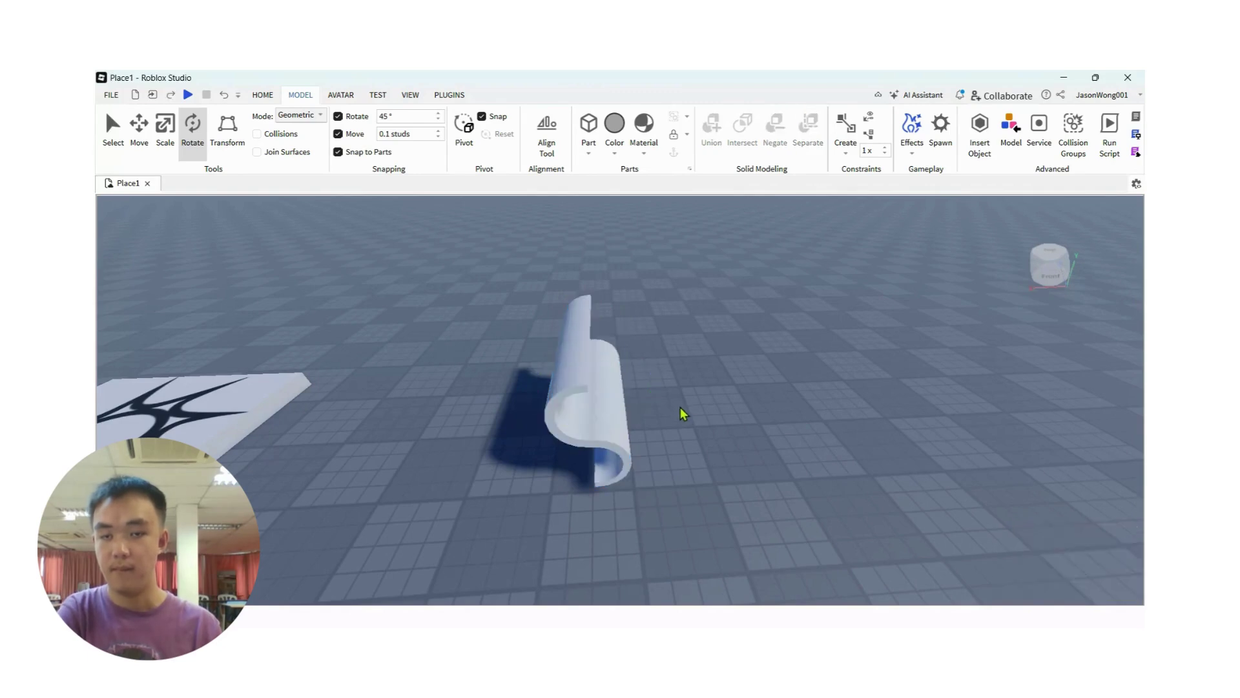
{"action": "right_click_drag", "start_coordinate": [685, 413], "coordinate": [681, 429]}
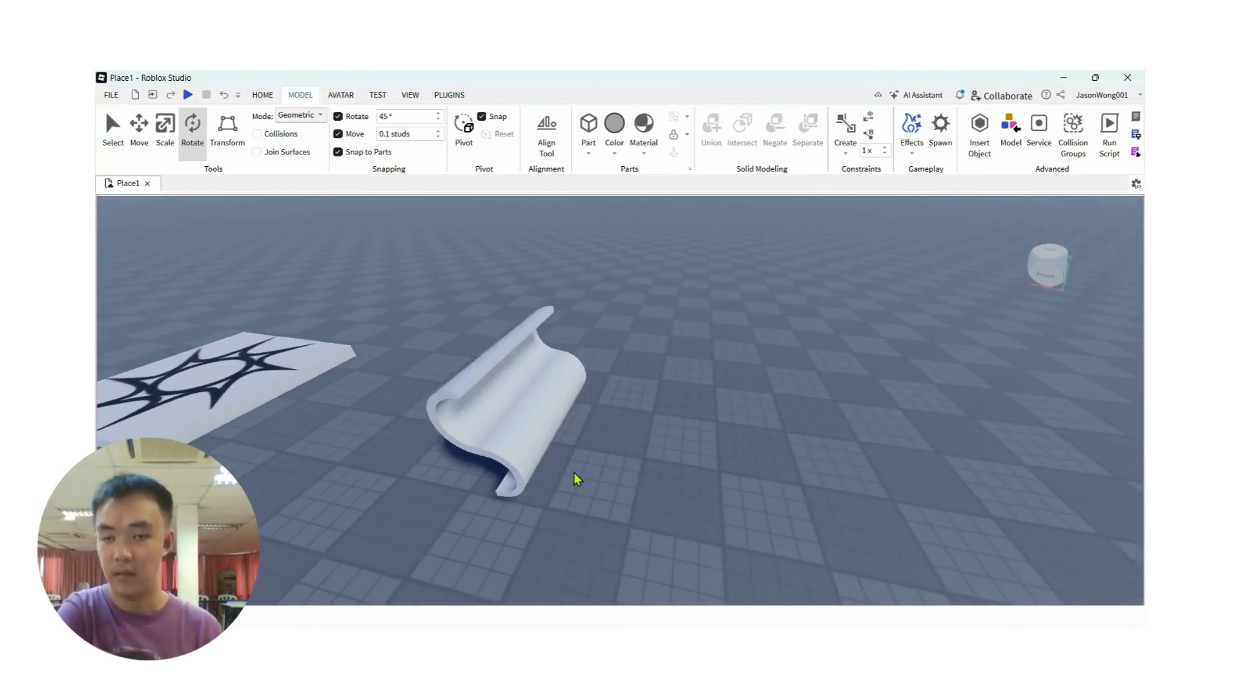
{"action": "left_click", "coordinate": [544, 438]}
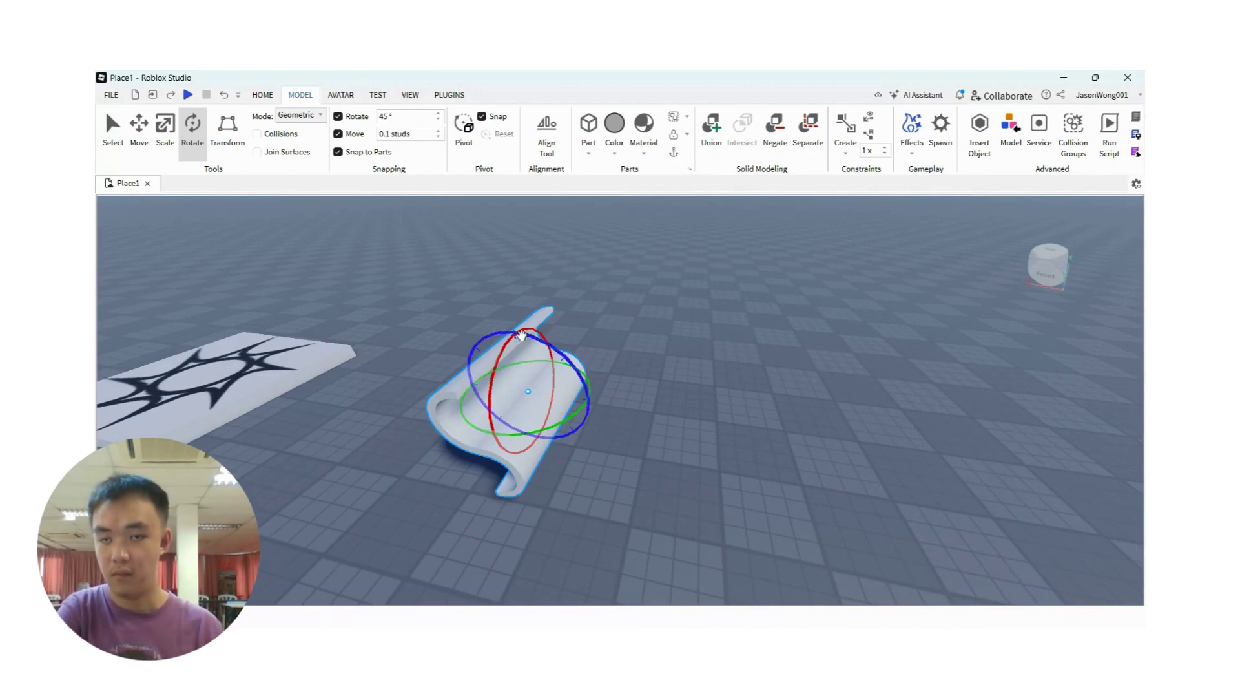
{"action": "left_click_drag", "start_coordinate": [521, 331], "coordinate": [508, 355]}
{"action": "left_click", "coordinate": [697, 488]}
{"action": "right_click_drag", "start_coordinate": [690, 491], "coordinate": [711, 442]}
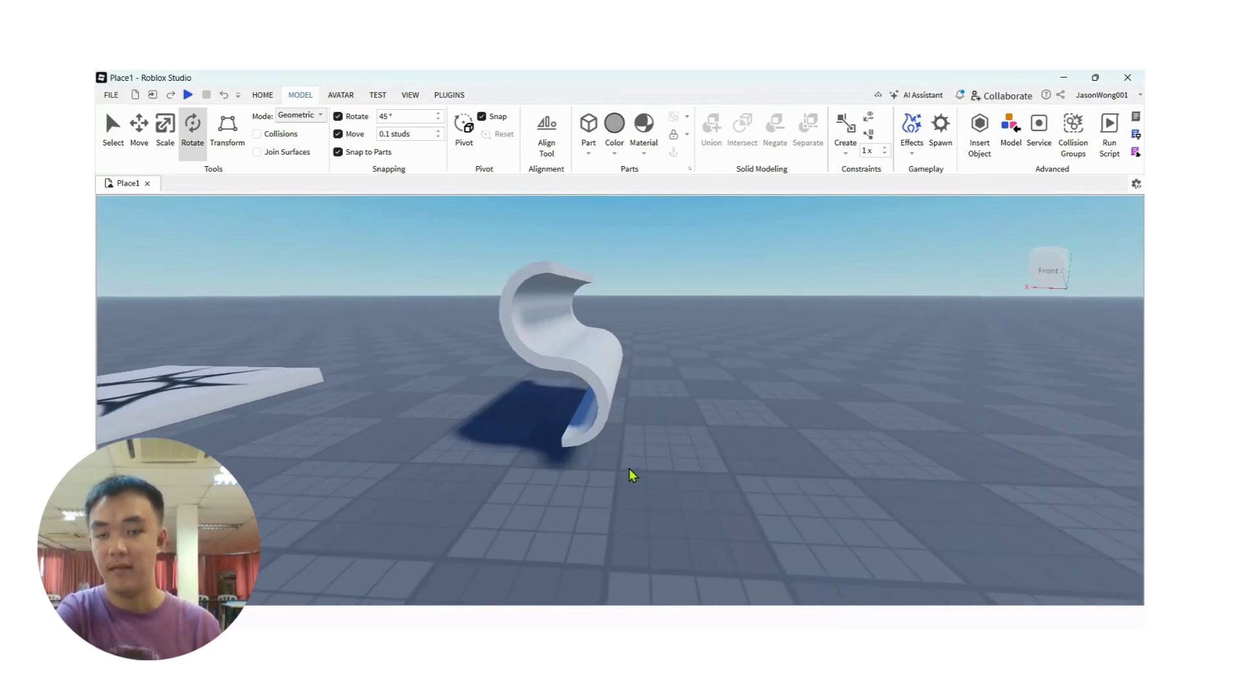
Move the horizontal S-shaped wall down closer to the ground
{"action": "left_click", "coordinate": [540, 294]}
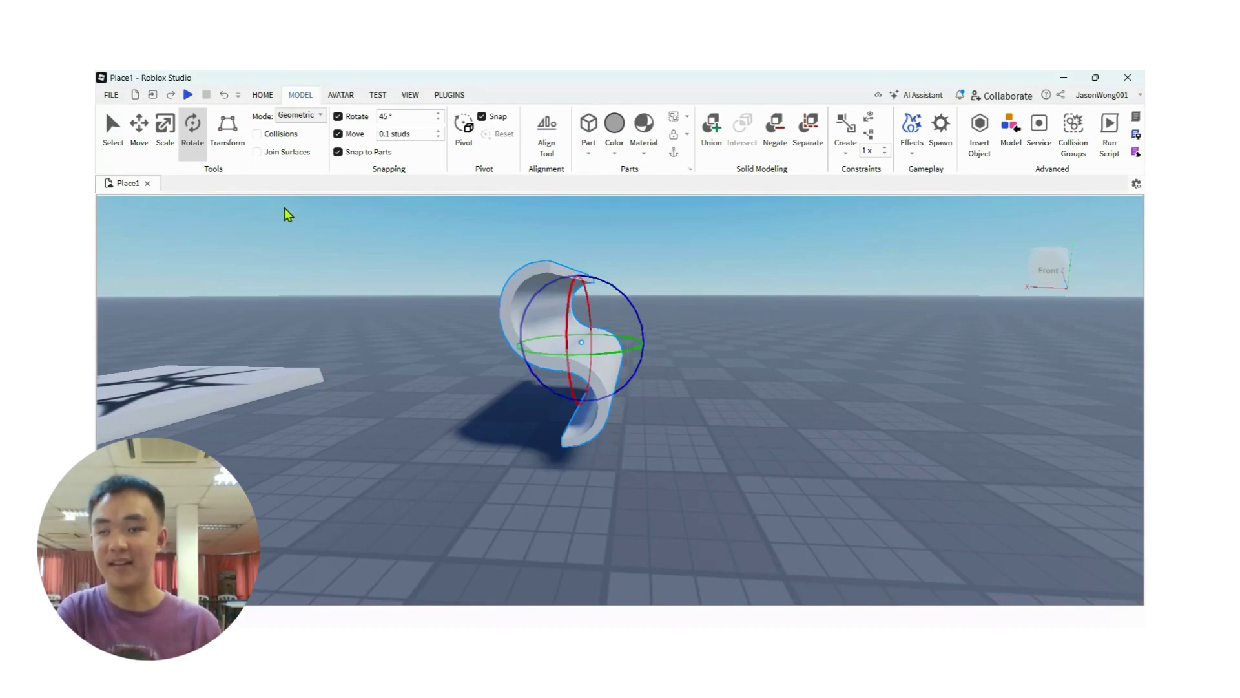
{"action": "left_click", "coordinate": [140, 143]}
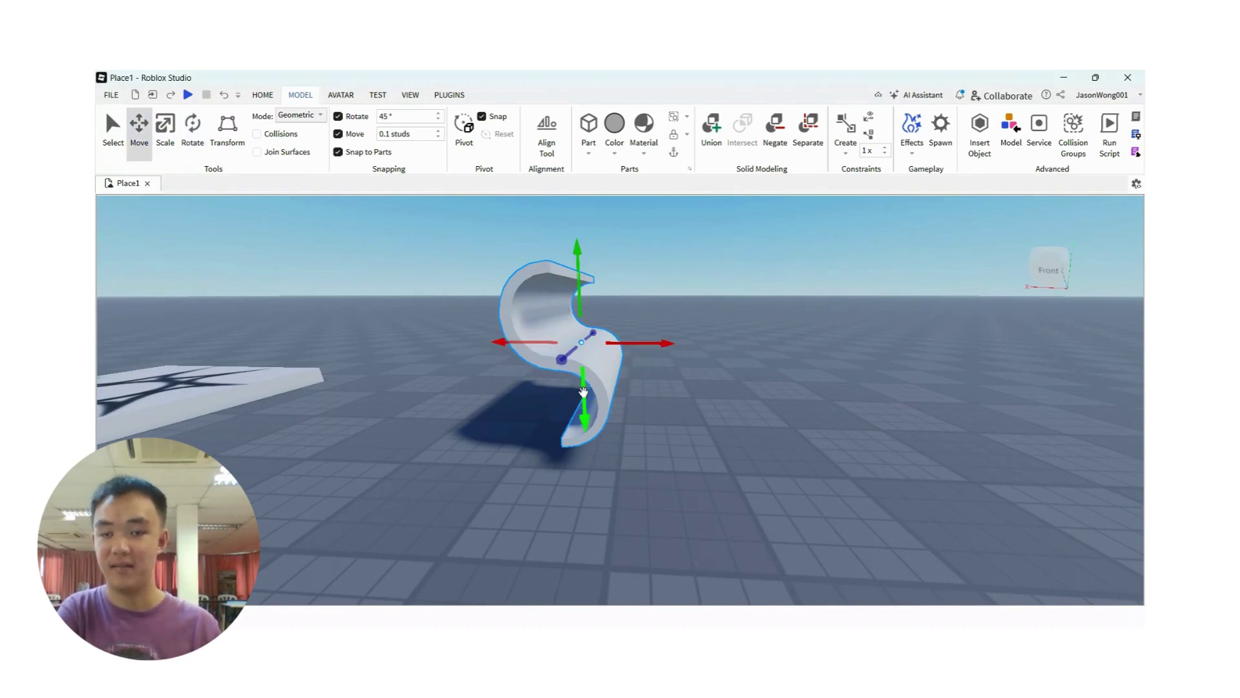
{"action": "left_click_drag", "start_coordinate": [583, 392], "coordinate": [572, 418]}
{"action": "left_click", "coordinate": [732, 437]}
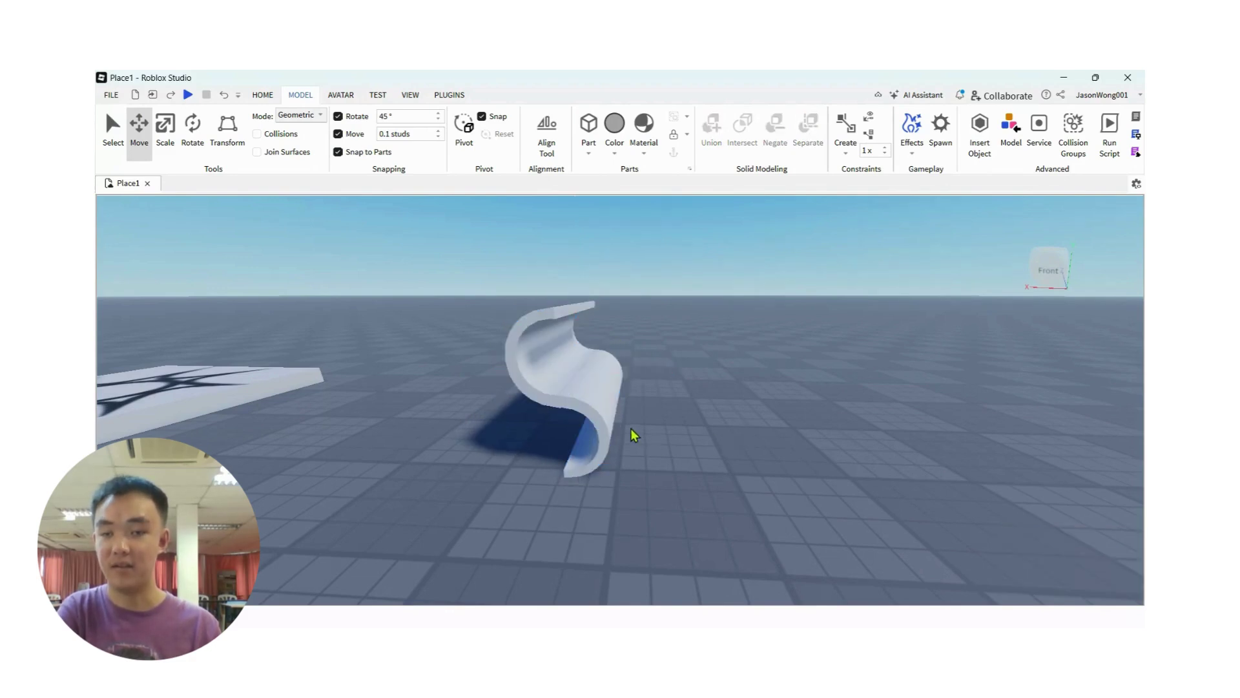
Duplicate the S-shaped wall and move the copy 12.5 studs sideways
{"action": "left_click", "coordinate": [603, 407]}
{"action": "left_click", "coordinate": [732, 436]}
{"action": "left_click_drag", "start_coordinate": [654, 447], "coordinate": [531, 297]}
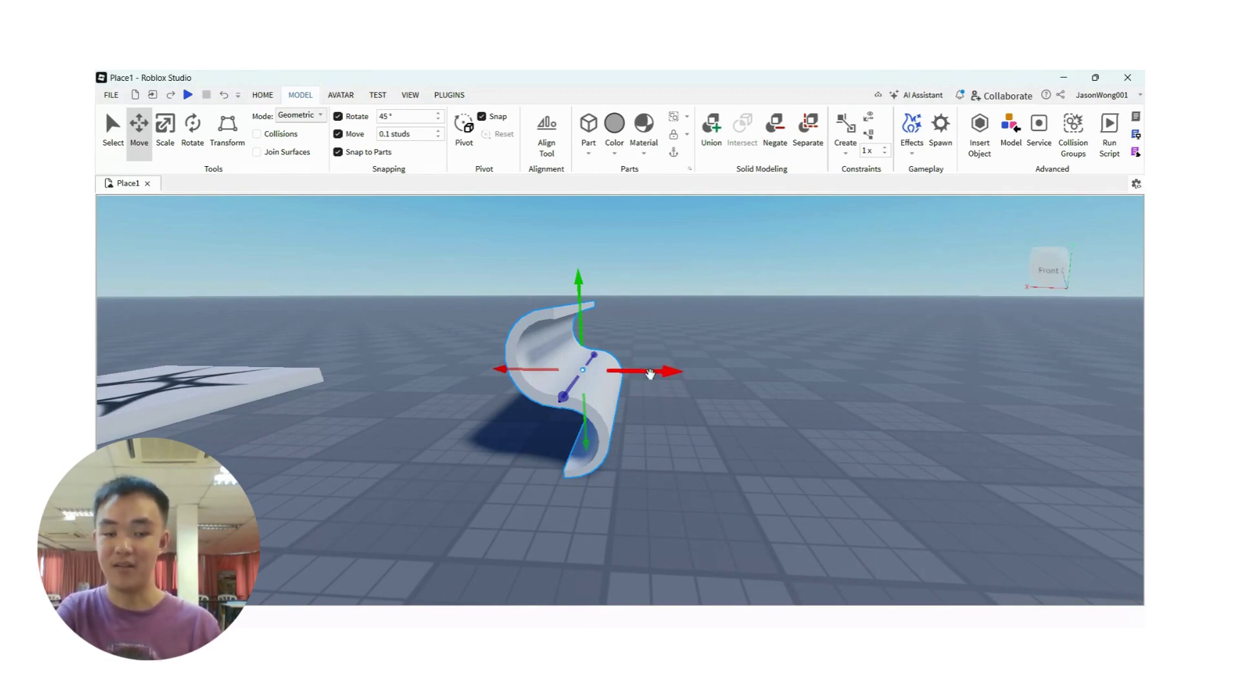
{"action": "left_click_drag", "start_coordinate": [649, 373], "coordinate": [943, 428]}
{"action": "key", "text": "f"}
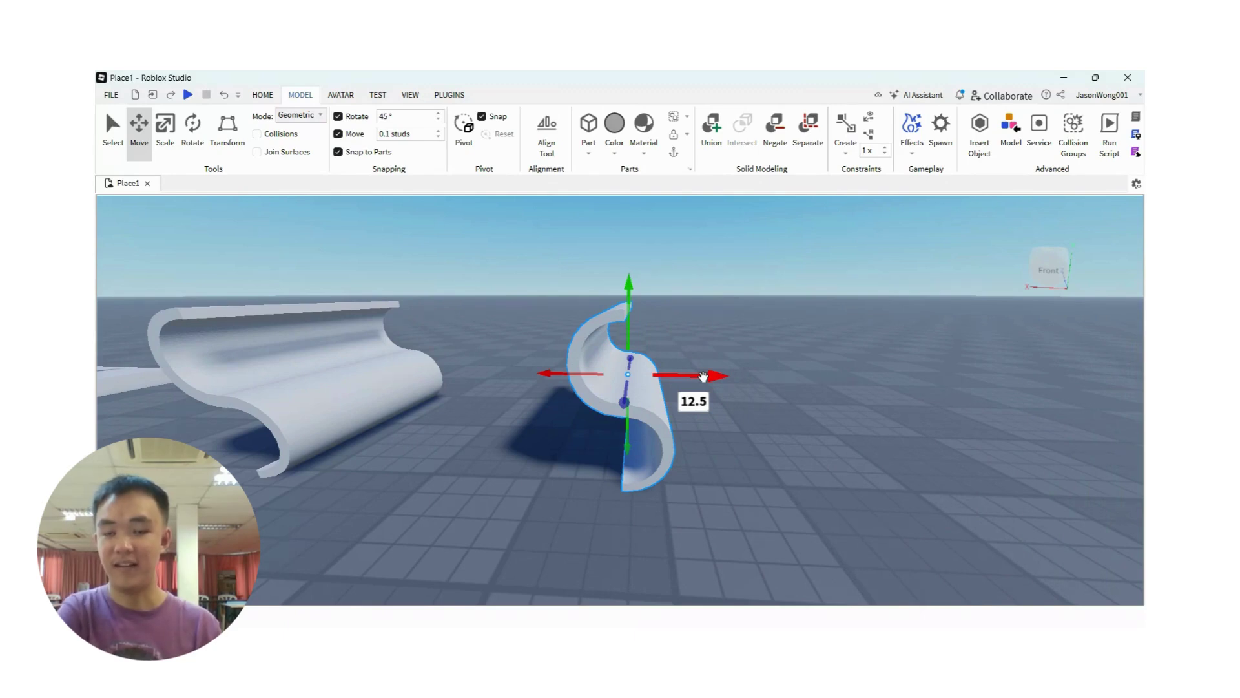
Tilt the copied wall twice, 180 degrees in total, so that it mirrors and faces the original
{"action": "key", "text": "ctrl+t"}
{"action": "key", "text": "ctrl+t"}
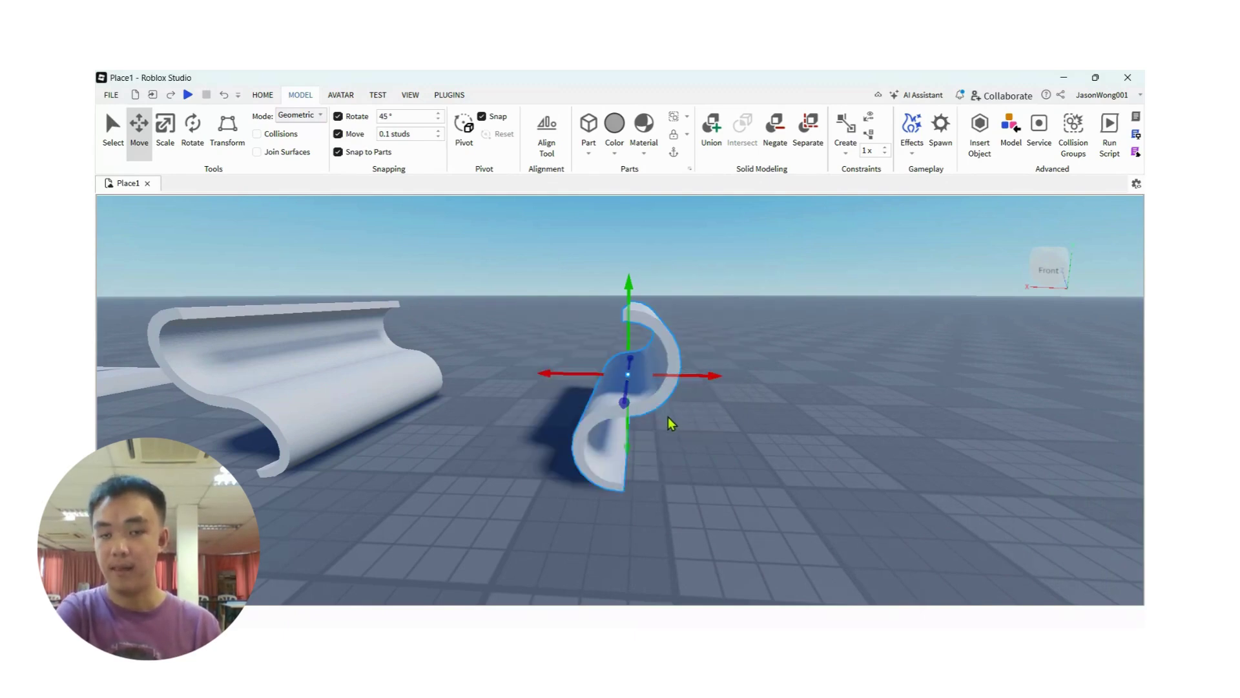
{"action": "key", "text": "a"}
{"action": "key", "text": "a"}
{"action": "key", "text": "d"}
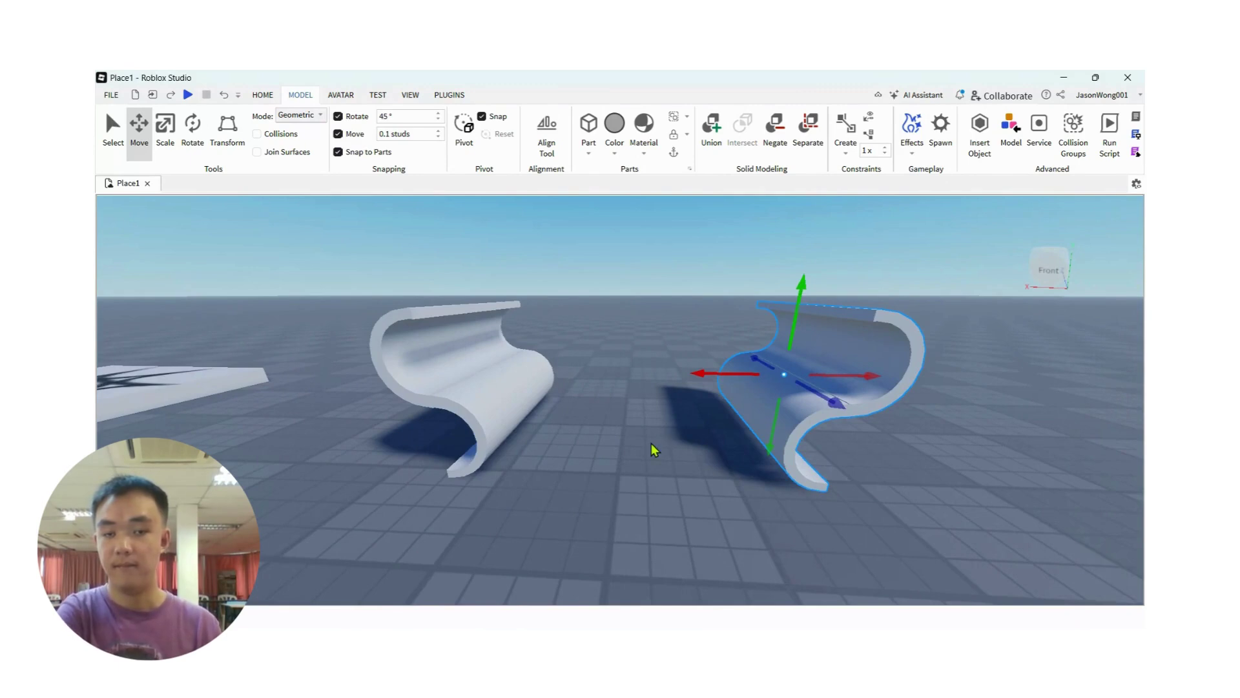
{"action": "key", "text": "q"}
{"action": "key", "text": "e"}
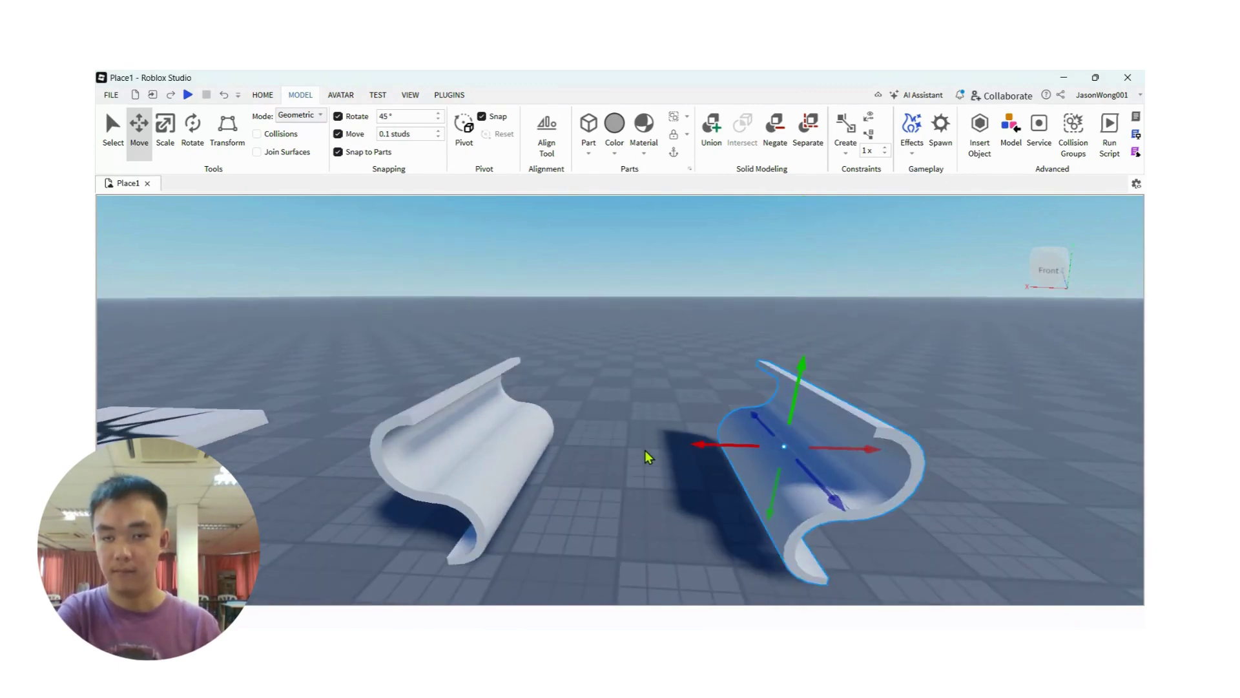
Anchor both the original S-shaped wall and its mirrored copy
{"action": "left_click", "coordinate": [625, 486]}
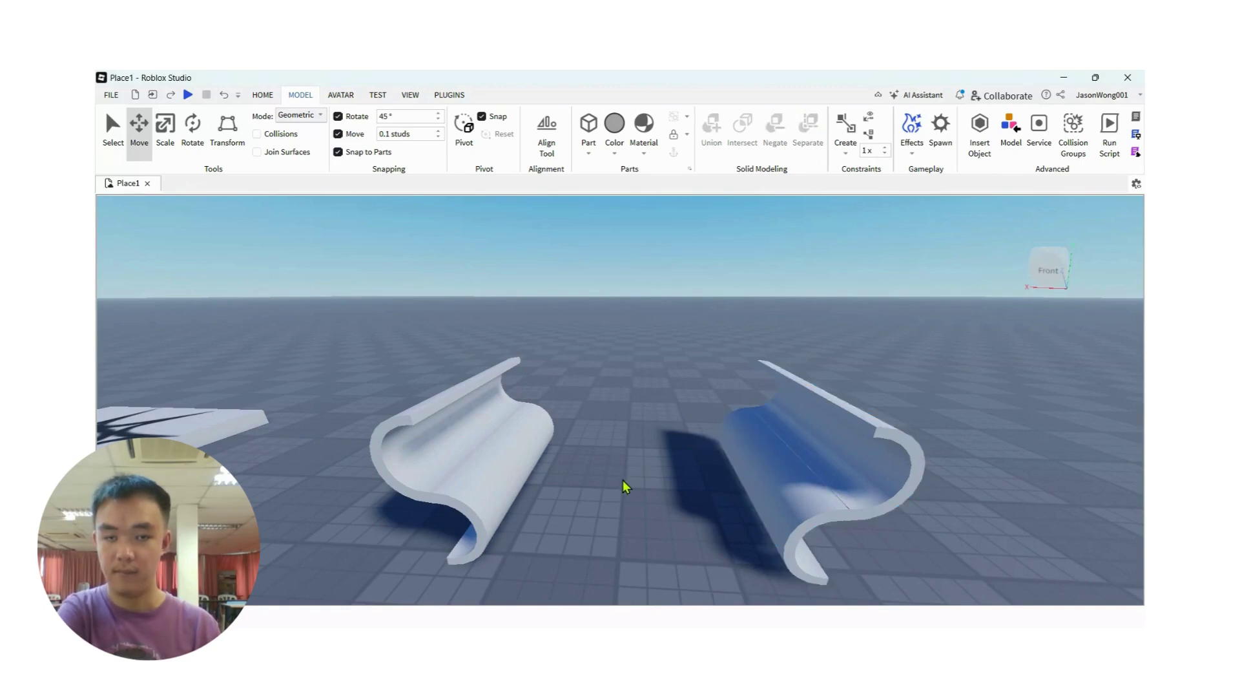
{"action": "key", "text": "d"}
{"action": "key", "text": "a"}
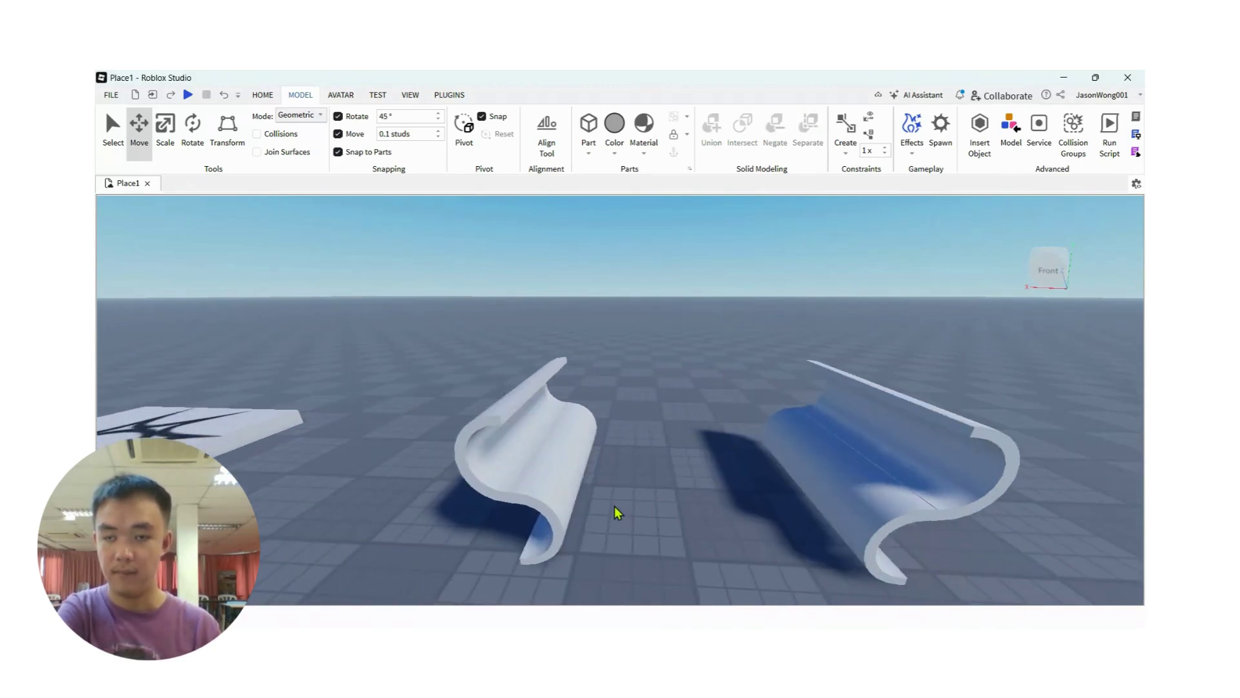
{"action": "key", "text": "d"}
{"action": "left_click", "coordinate": [460, 492]}
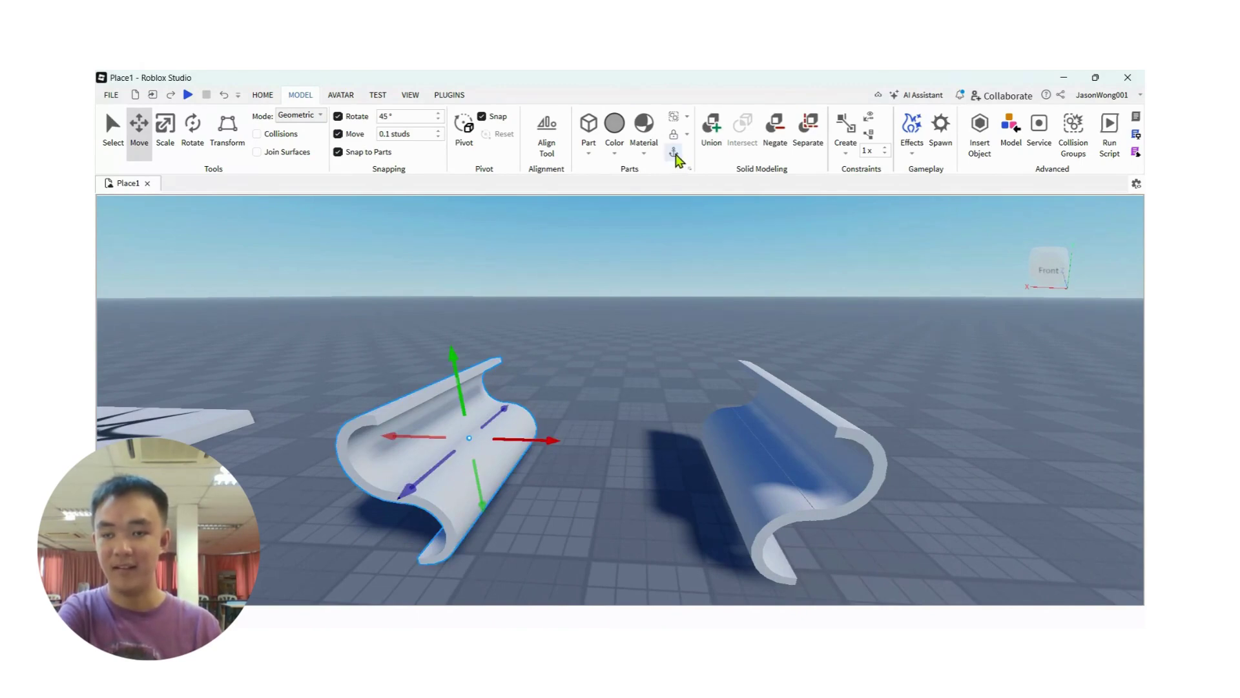
{"action": "left_click", "coordinate": [742, 476]}
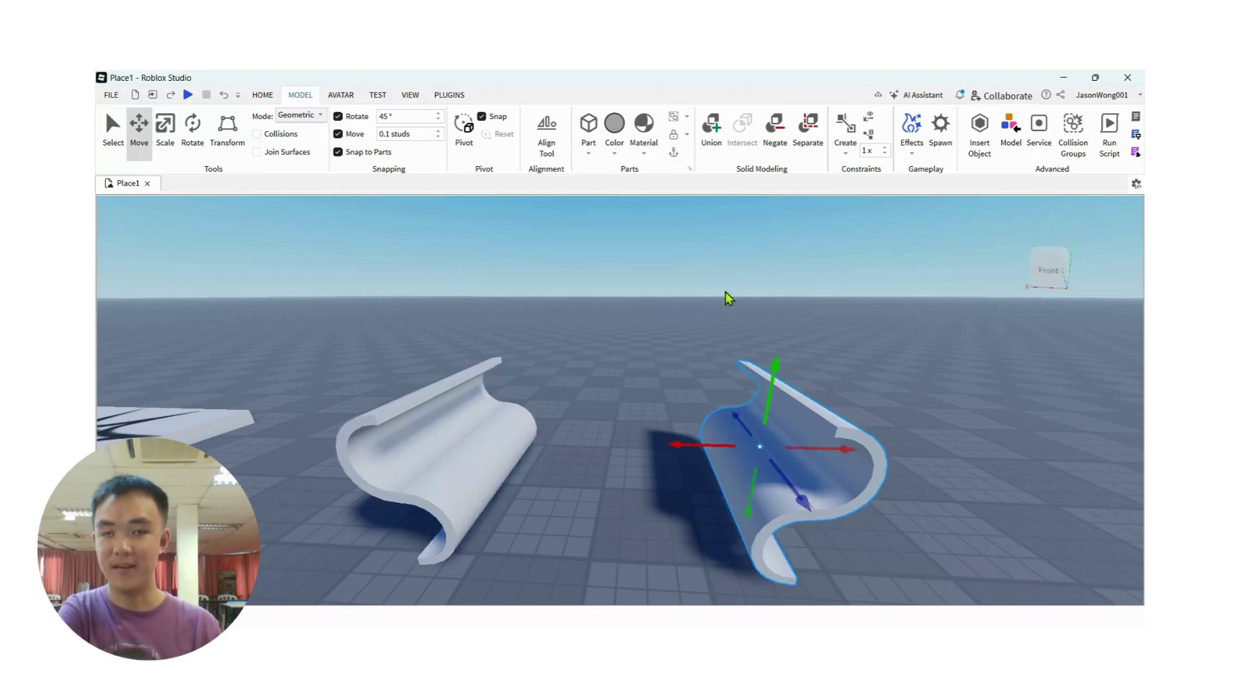
{"action": "left_click", "coordinate": [677, 153]}
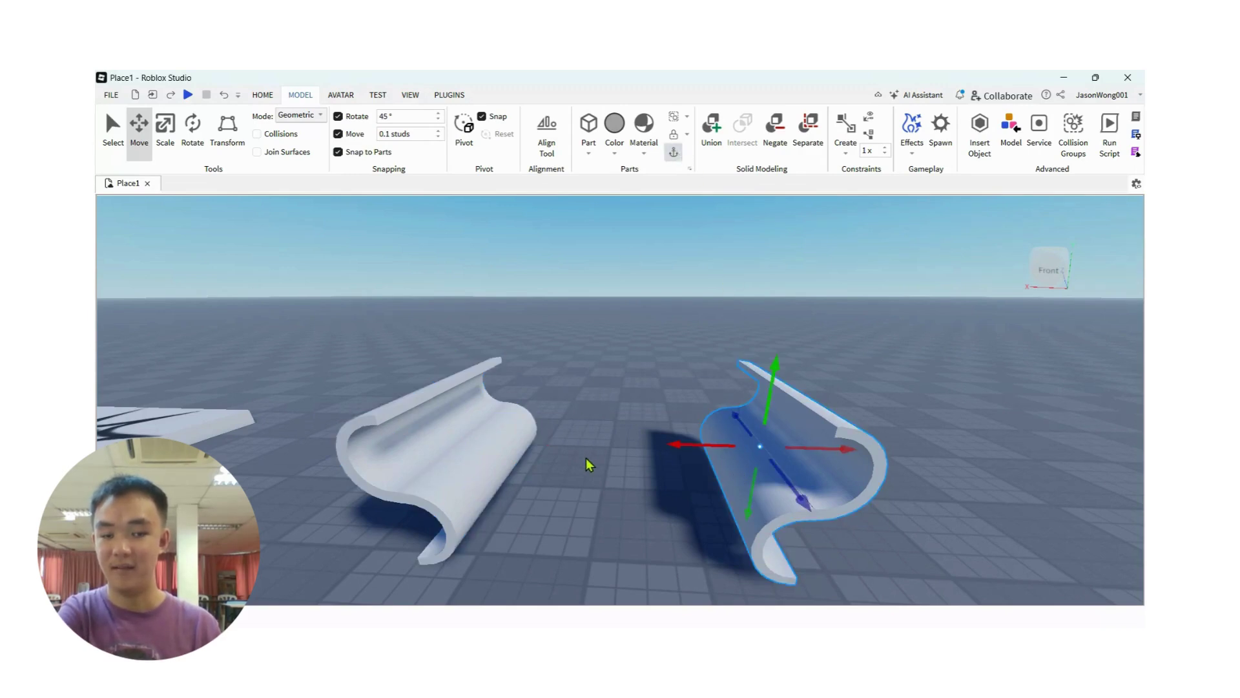
{"action": "left_click", "coordinate": [573, 481]}
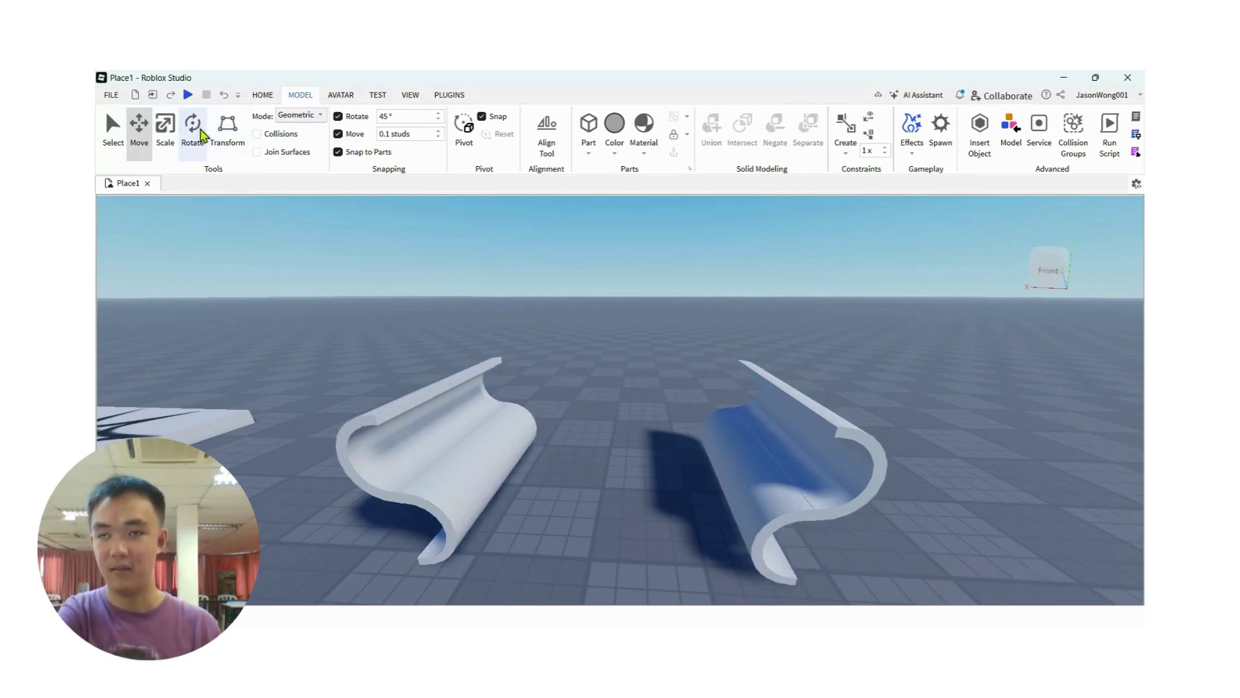
Insert a block part and move it forward, up and sideways into the gap between the two S-shaped walls
{"action": "left_click", "coordinate": [596, 161]}
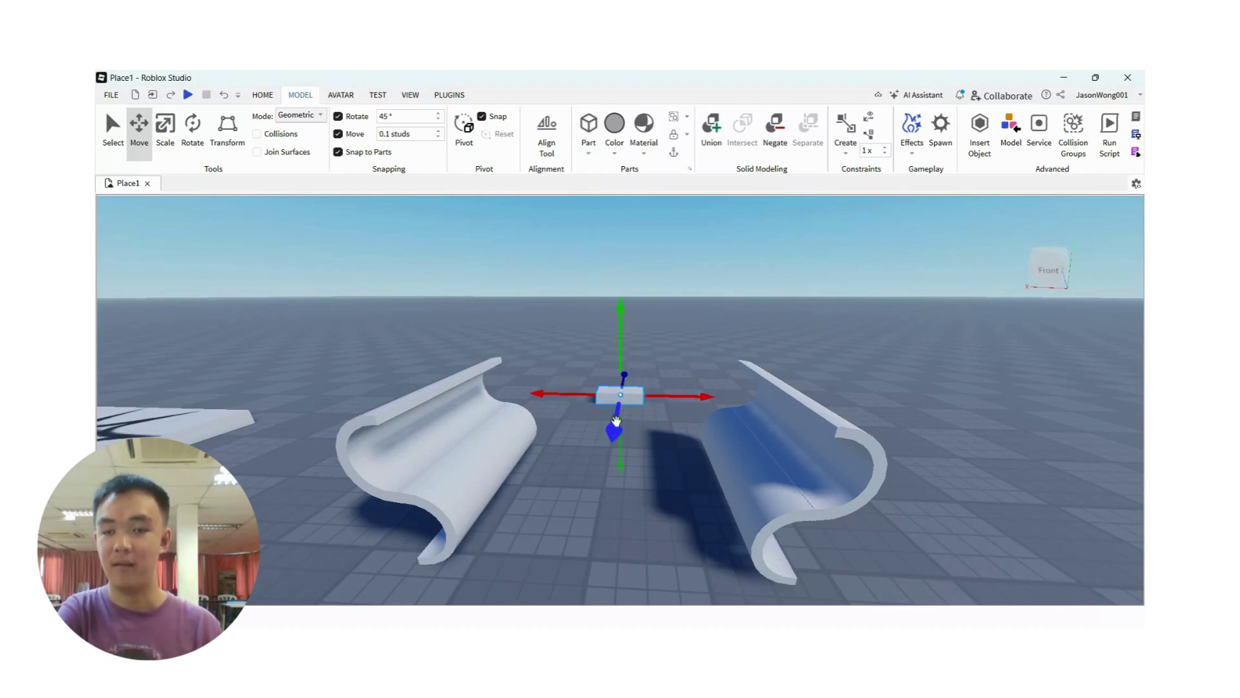
{"action": "left_click_drag", "start_coordinate": [614, 426], "coordinate": [575, 568]}
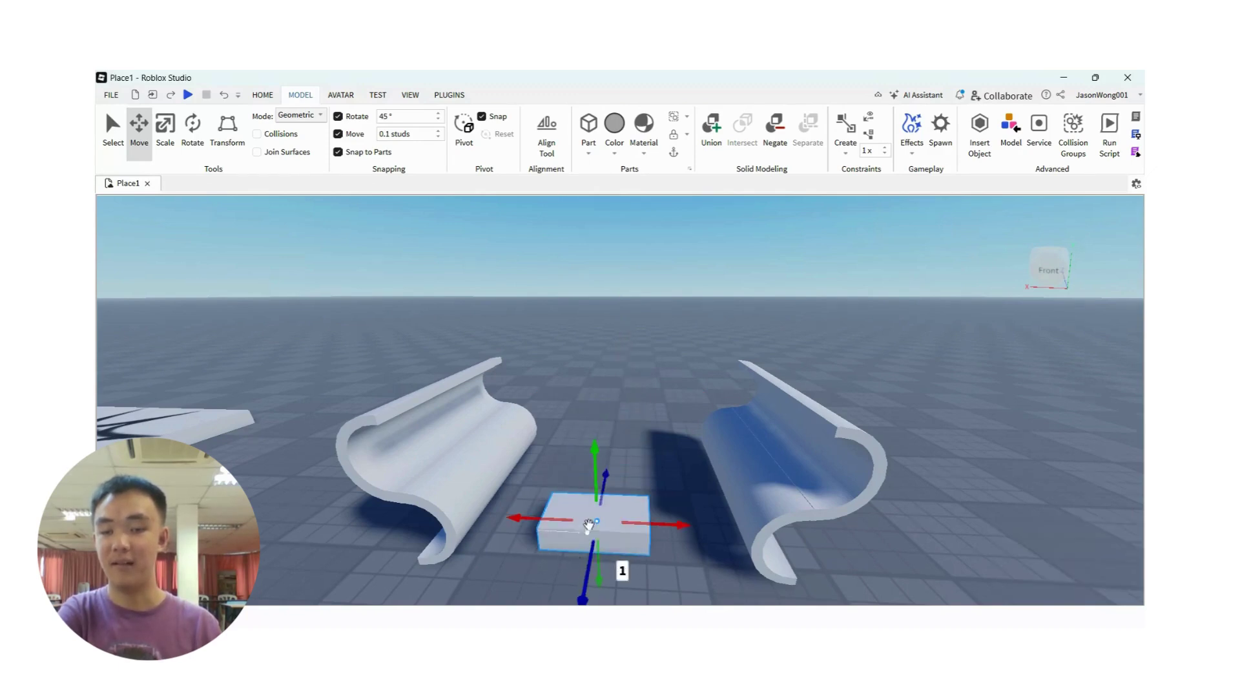
{"action": "left_click_drag", "start_coordinate": [595, 470], "coordinate": [596, 378]}
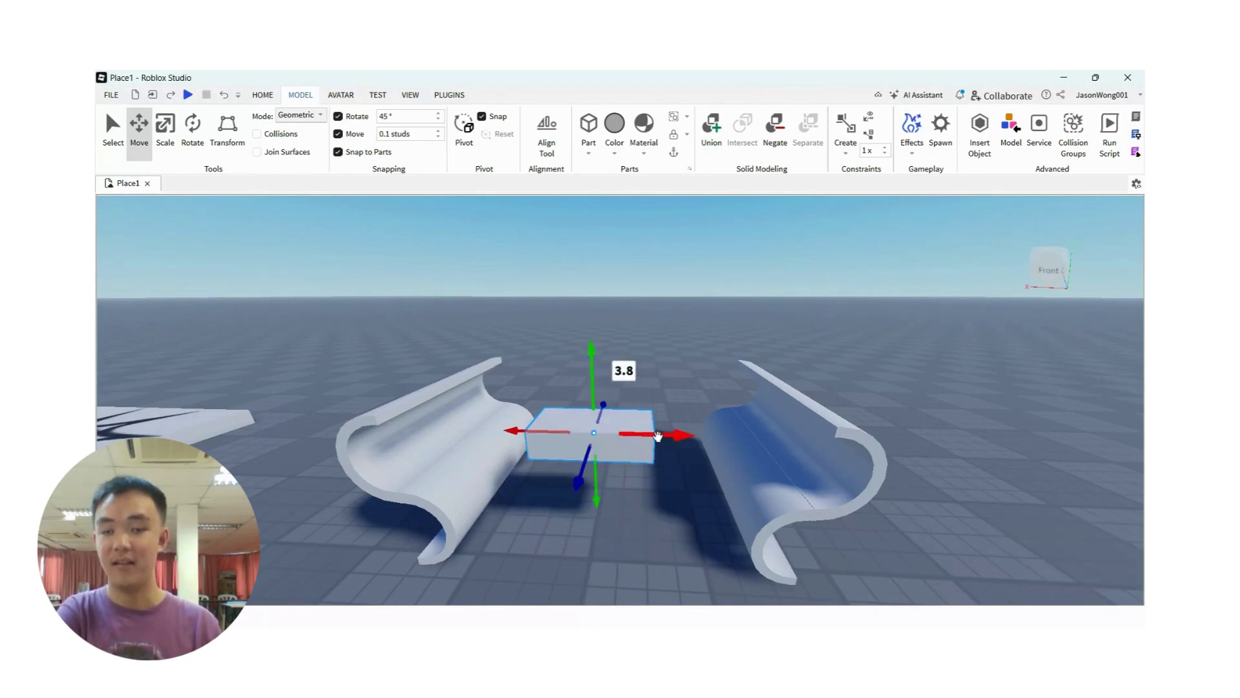
{"action": "left_click_drag", "start_coordinate": [658, 437], "coordinate": [701, 434]}
{"action": "left_click_drag", "start_coordinate": [610, 486], "coordinate": [602, 517]}
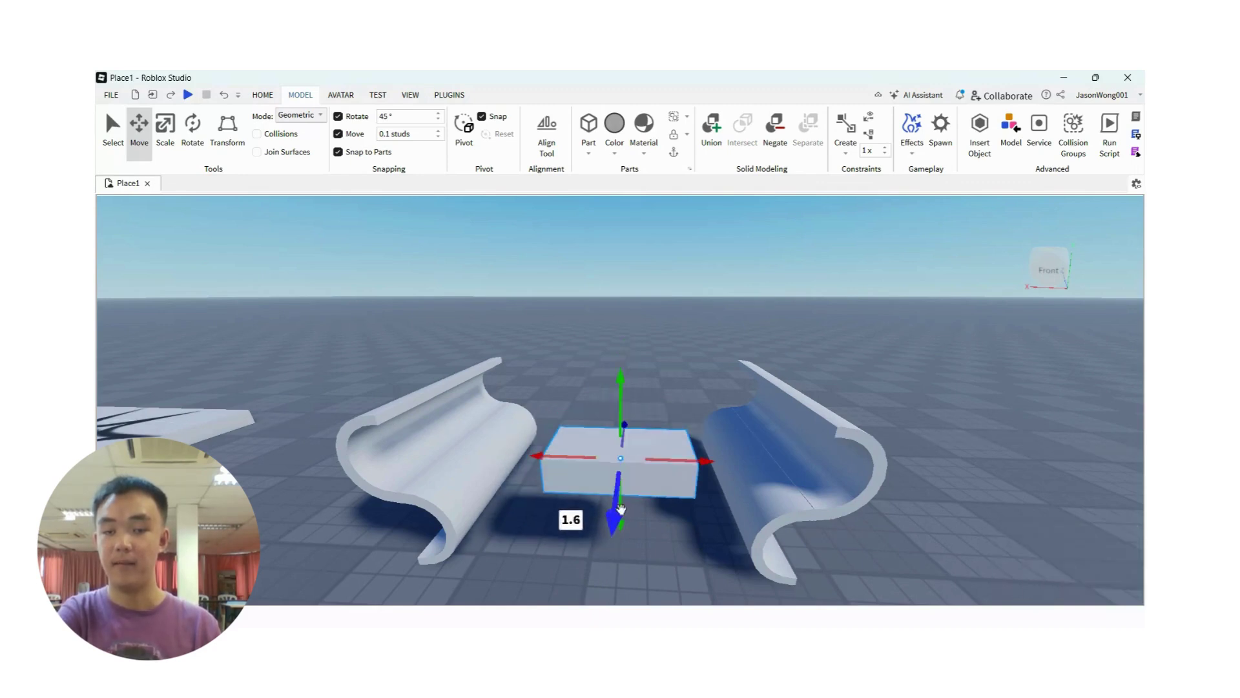
Move the block up and sideways until it sits against the upper inner edge of the mirrored wall
{"action": "left_click_drag", "start_coordinate": [701, 460], "coordinate": [655, 368]}
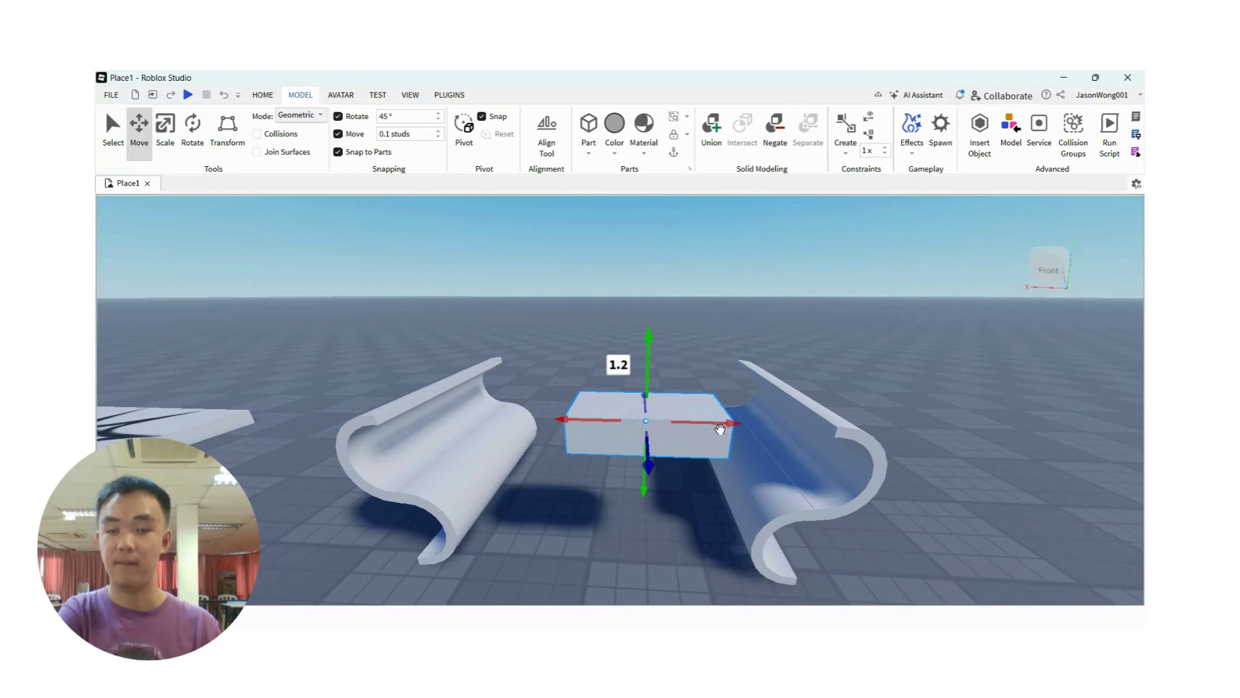
{"action": "left_click_drag", "start_coordinate": [725, 424], "coordinate": [741, 426]}
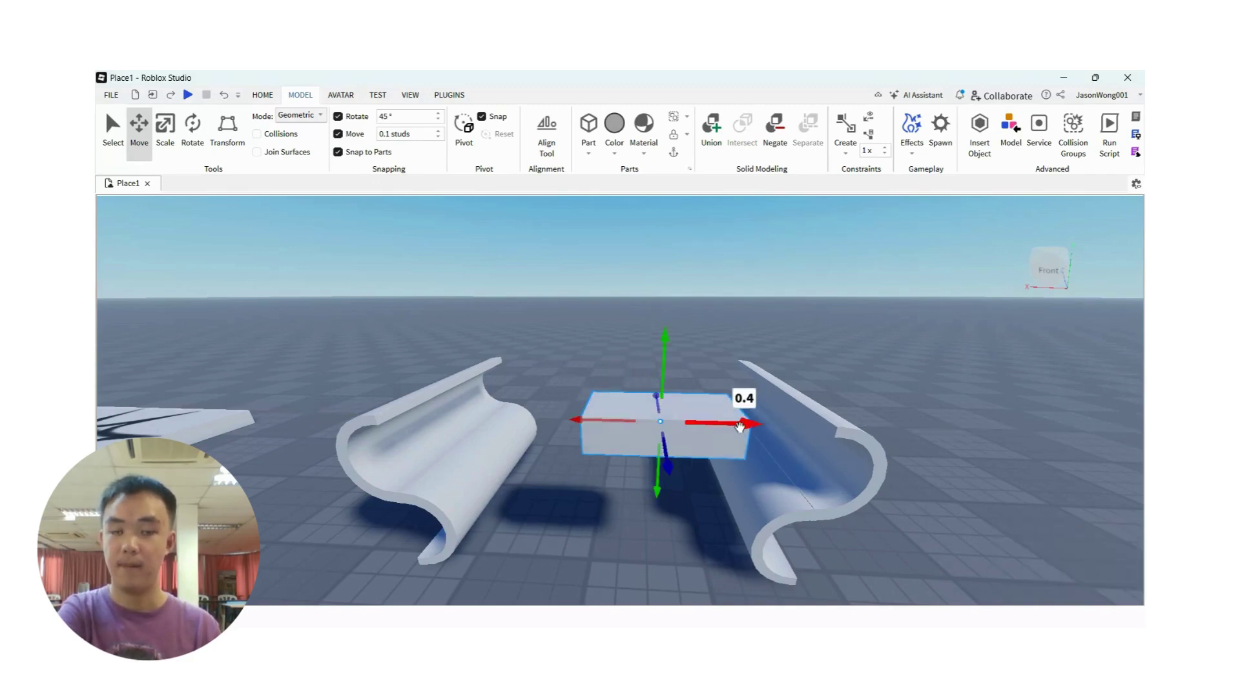
{"action": "key", "text": "d"}
{"action": "left_click_drag", "start_coordinate": [588, 423], "coordinate": [663, 426]}
{"action": "scroll", "coordinate": [584, 407], "scroll_direction": "up", "scroll_amount": 5}
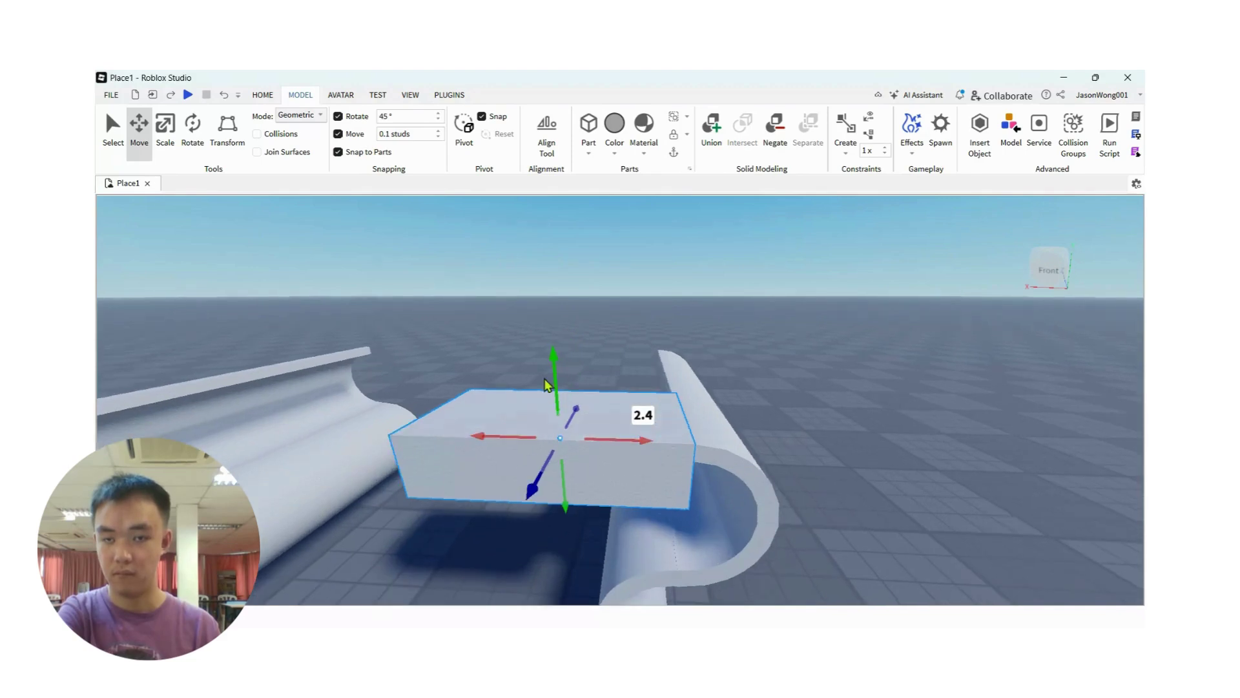
{"action": "left_click_drag", "start_coordinate": [574, 410], "coordinate": [583, 401]}
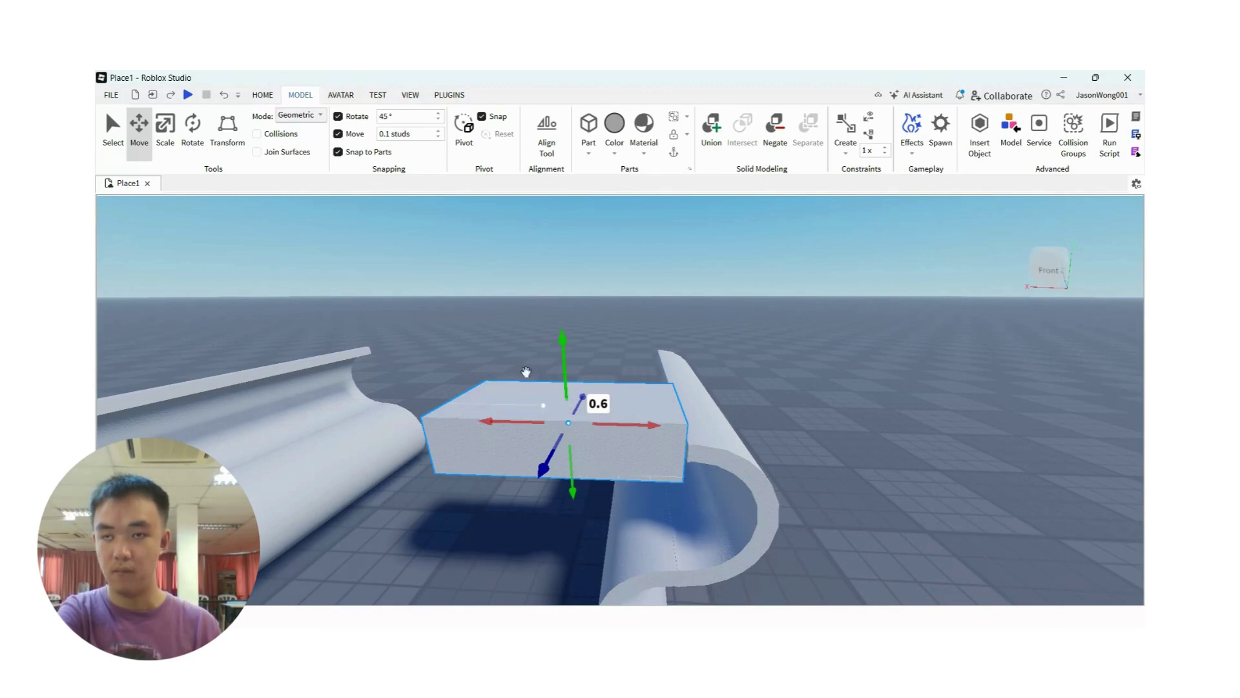
Scale the block down from below and above into a thin slab about as thick as the wall's upper edge
{"action": "left_click", "coordinate": [164, 129]}
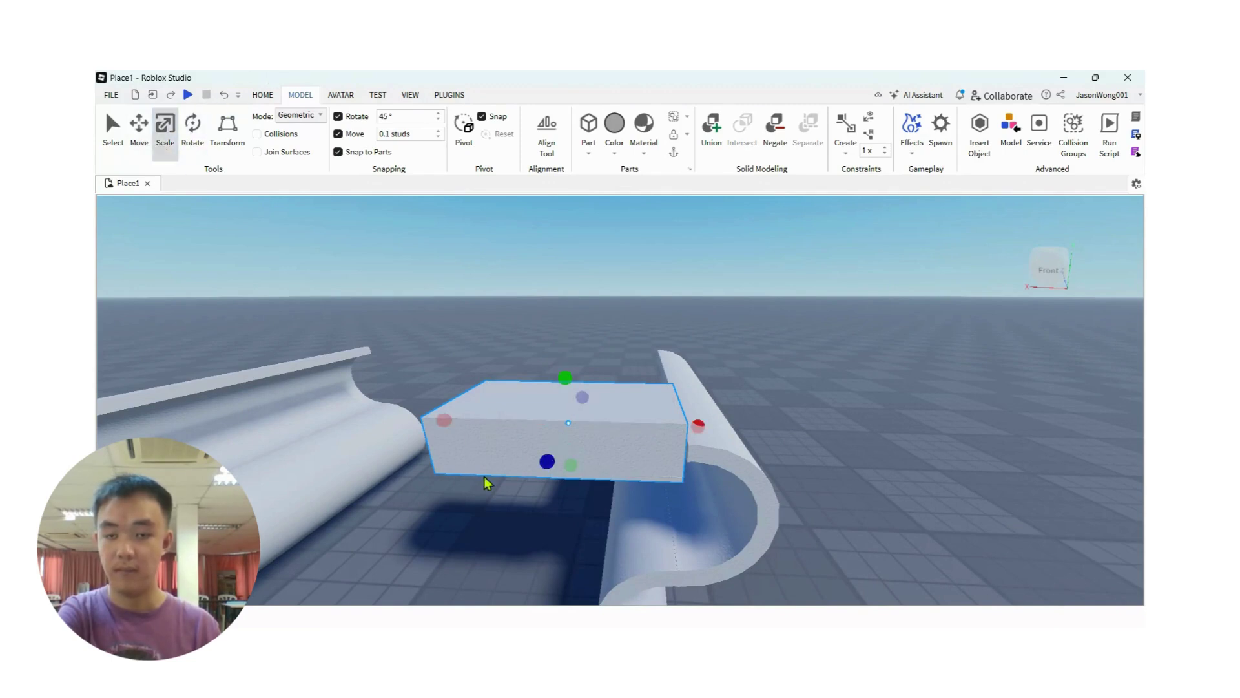
{"action": "left_click_drag", "start_coordinate": [571, 464], "coordinate": [568, 438]}
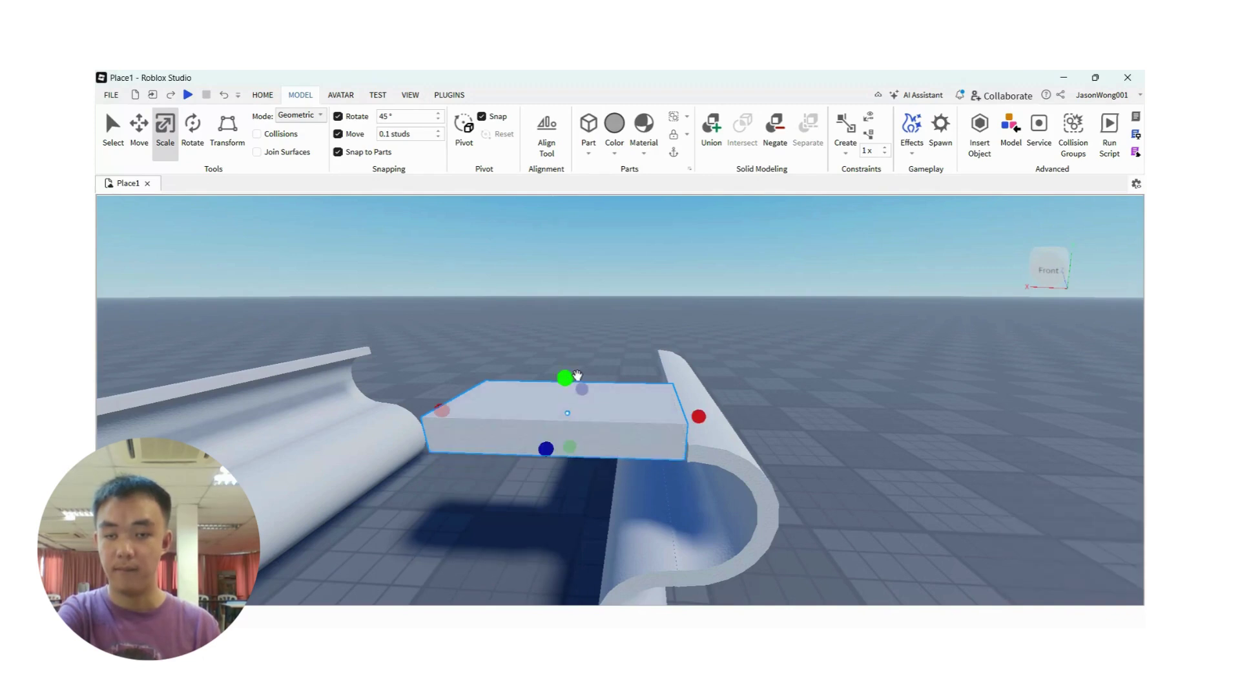
{"action": "left_click_drag", "start_coordinate": [577, 375], "coordinate": [566, 393]}
{"action": "left_click", "coordinate": [856, 462]}
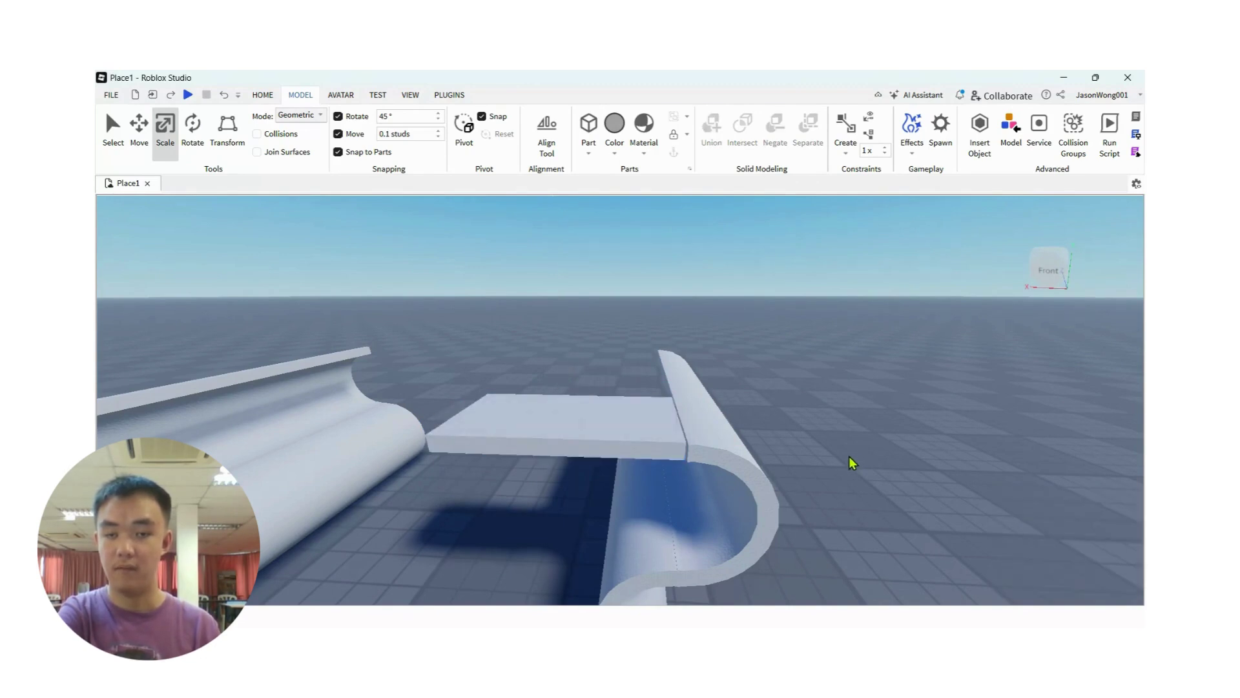
Stretch the slab backward along the walls' full length and sideways until it reaches the original wall
{"action": "left_click", "coordinate": [620, 435]}
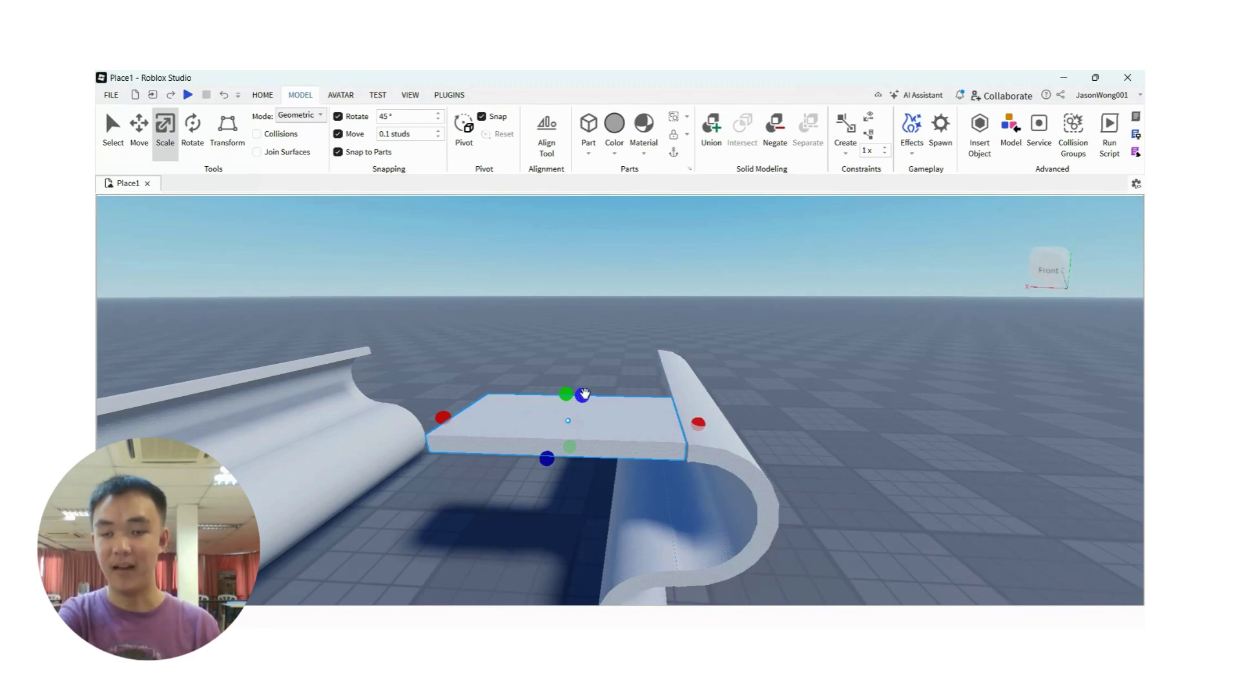
{"action": "left_click_drag", "start_coordinate": [584, 394], "coordinate": [610, 350]}
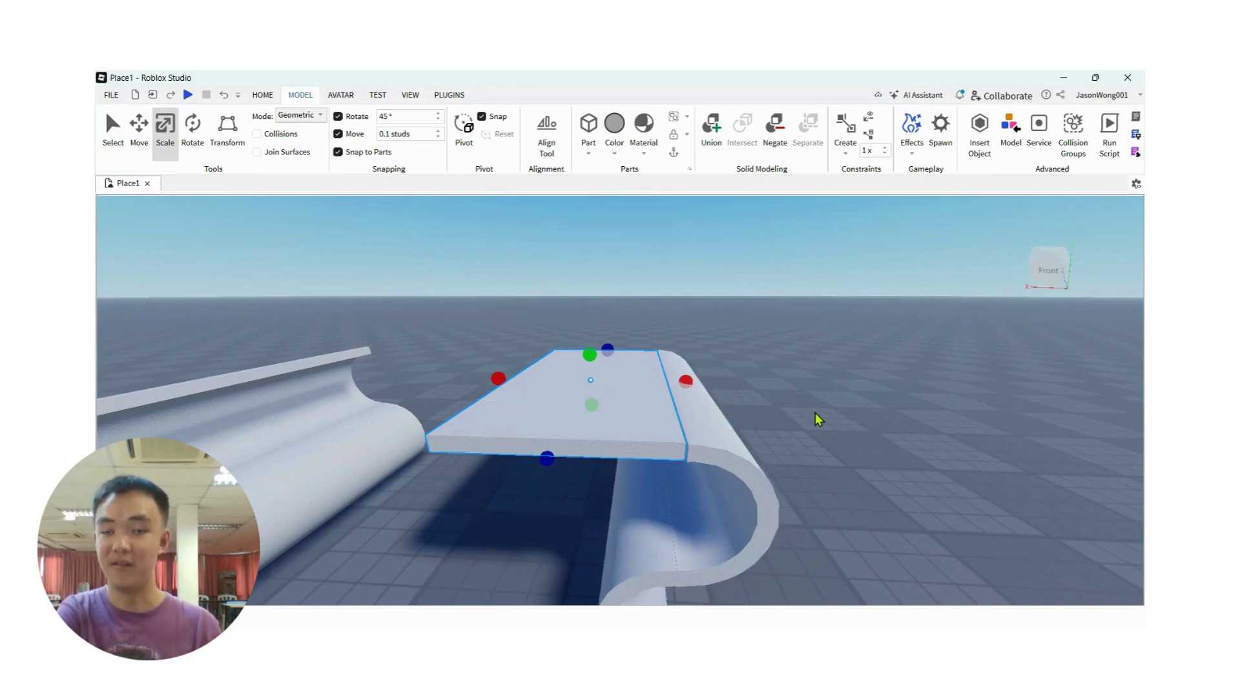
{"action": "key", "text": "a"}
{"action": "key", "text": "d"}
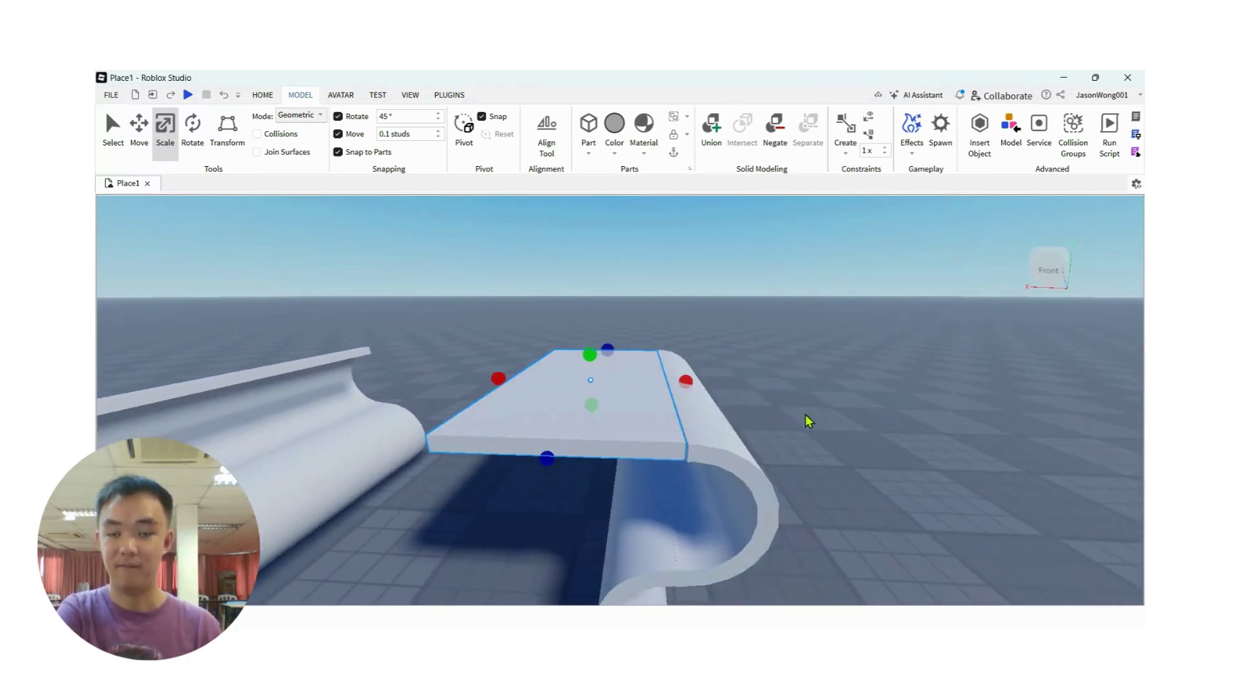
{"action": "key", "text": "a"}
{"action": "key", "text": "d"}
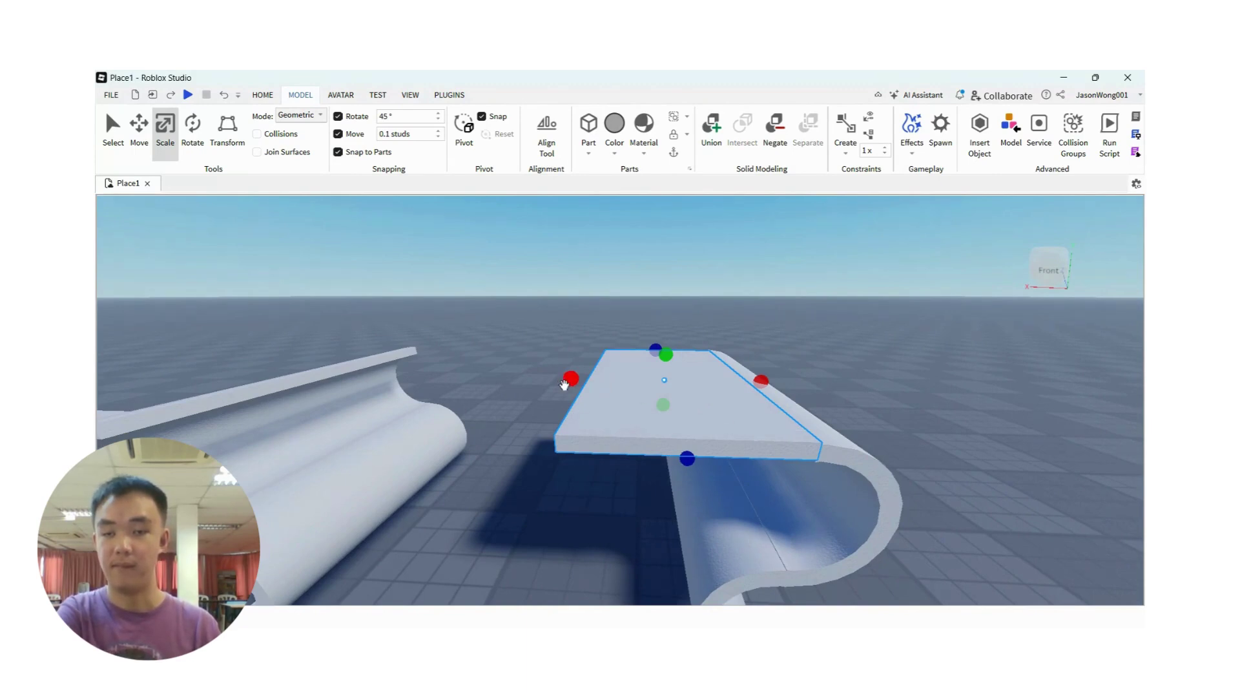
{"action": "left_click_drag", "start_coordinate": [566, 381], "coordinate": [528, 411]}
{"action": "key", "text": "a"}
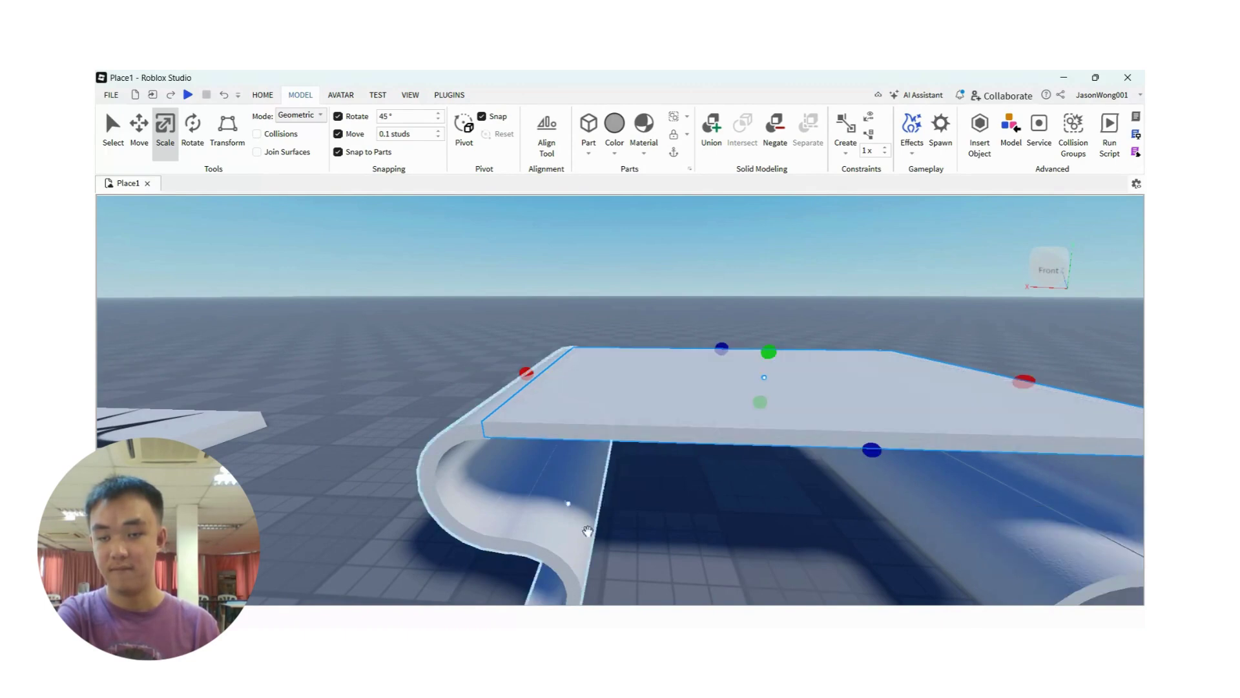
Examine the slab's joints with both S-shaped walls from below, above and the side
{"action": "left_click", "coordinate": [657, 547]}
{"action": "key", "text": "a"}
{"action": "key", "text": "d"}
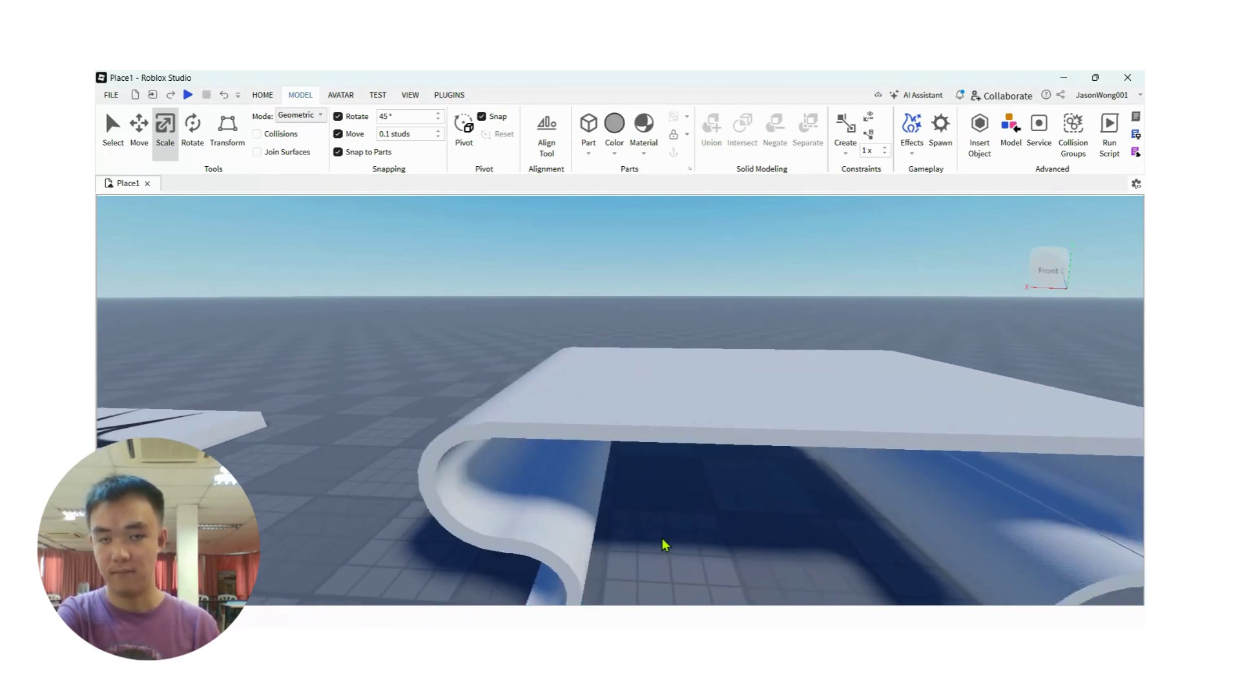
{"action": "key", "text": "q"}
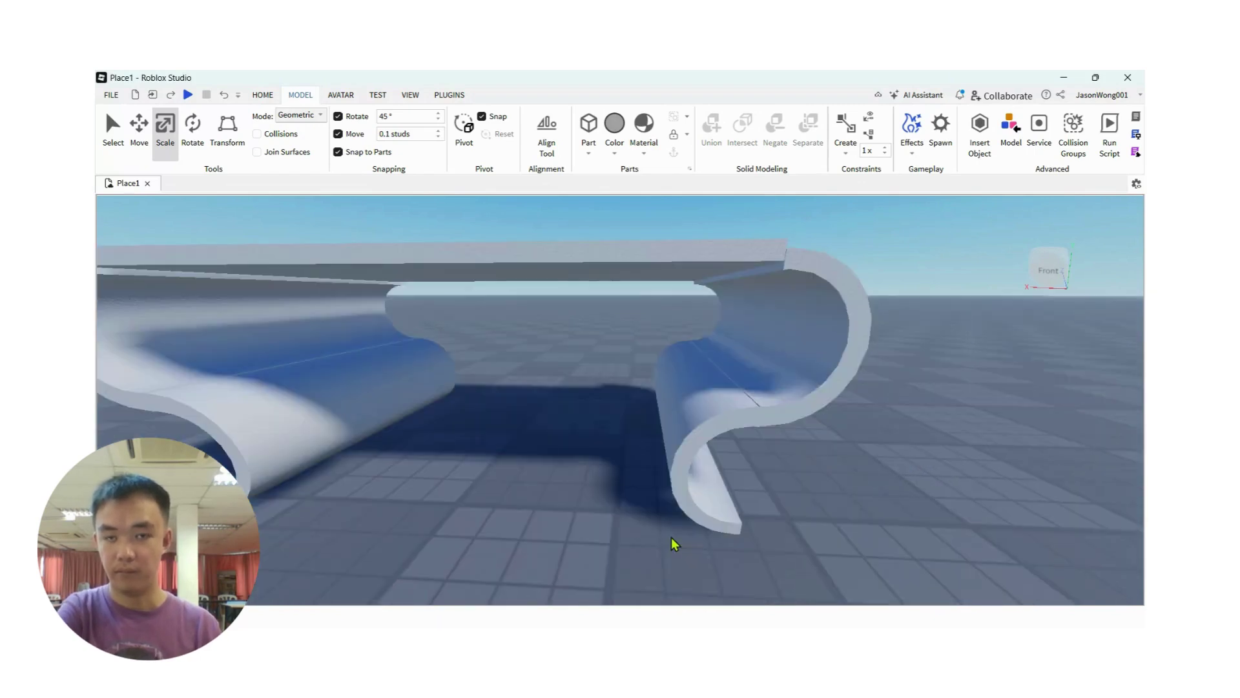
{"action": "key", "text": "e"}
{"action": "left_click", "coordinate": [670, 495]}
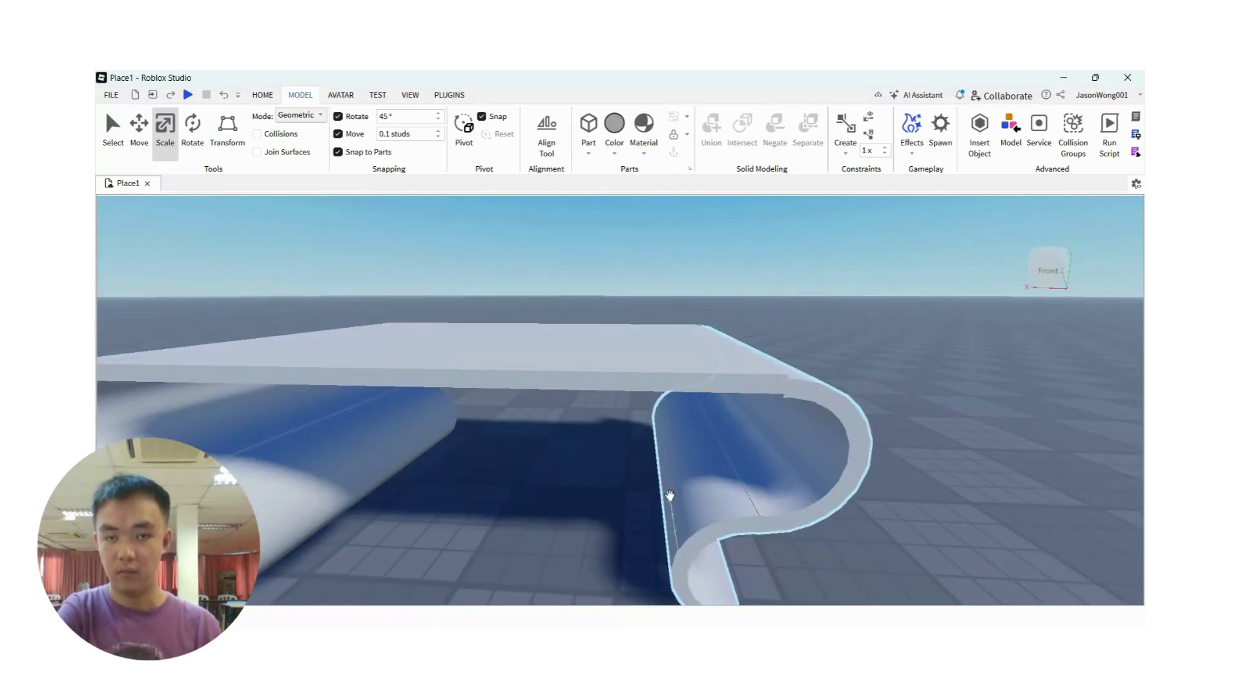
{"action": "left_click", "coordinate": [620, 377]}
{"action": "key", "text": "e"}
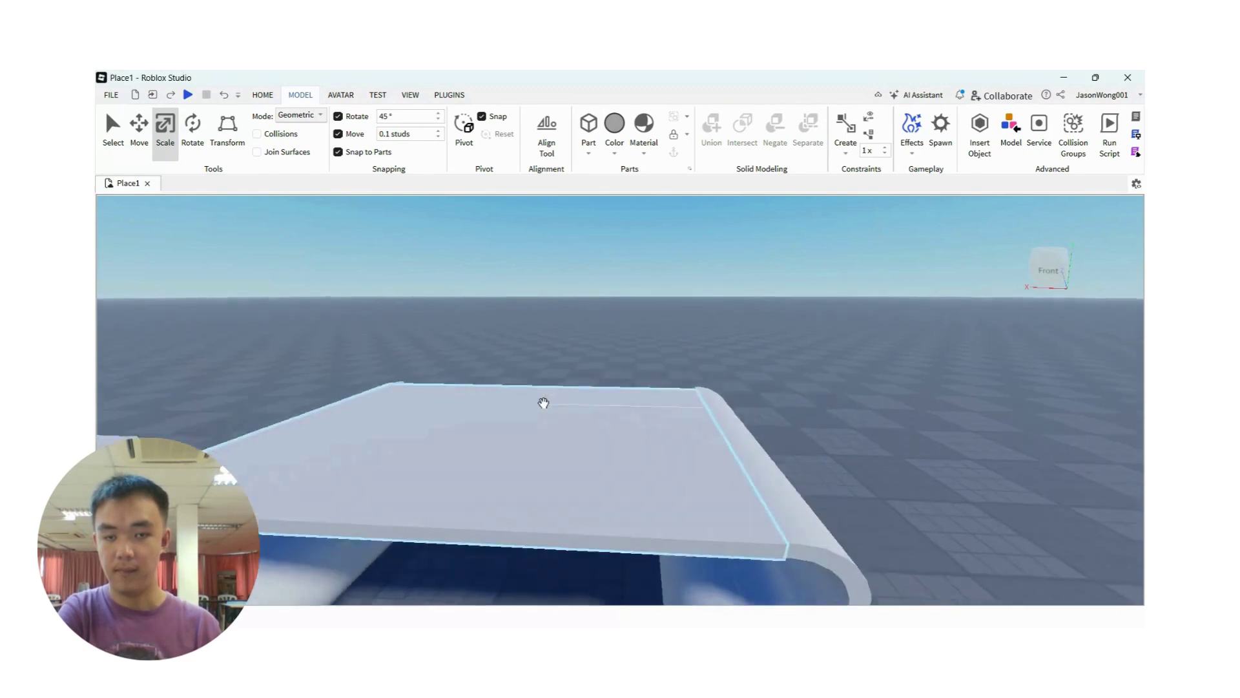
{"action": "key", "text": "d"}
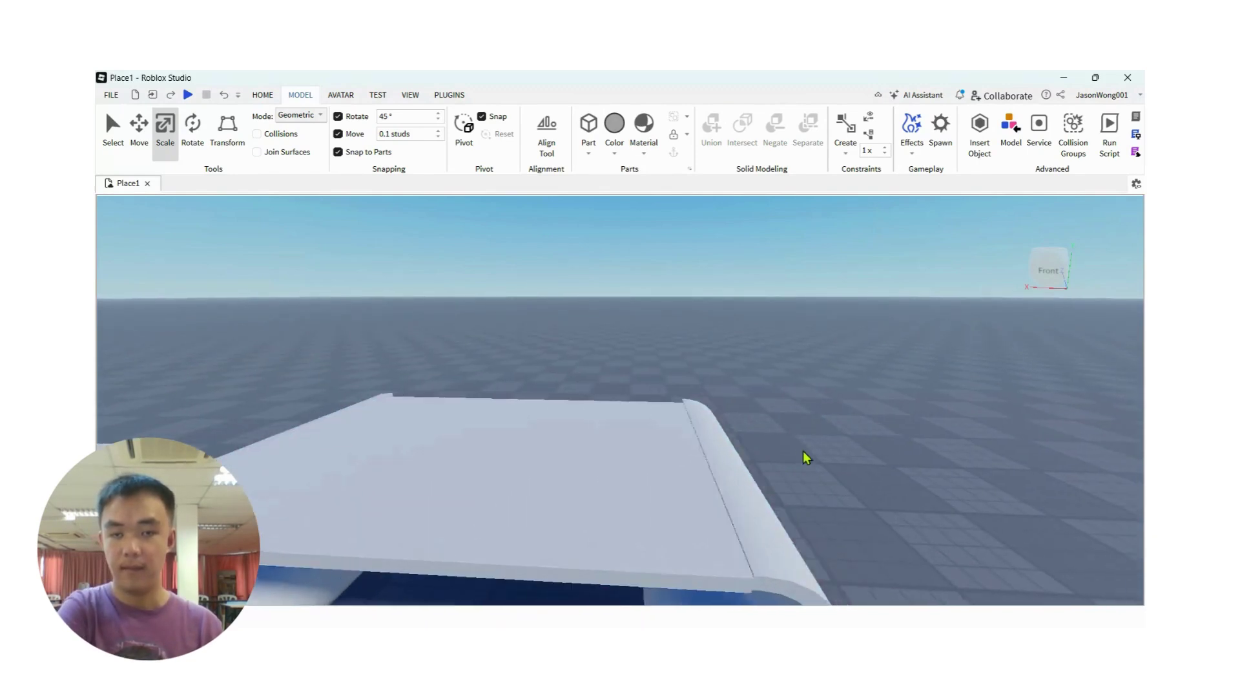
{"action": "key", "text": "d"}
{"action": "right_click_drag", "start_coordinate": [761, 475], "coordinate": [762, 475]}
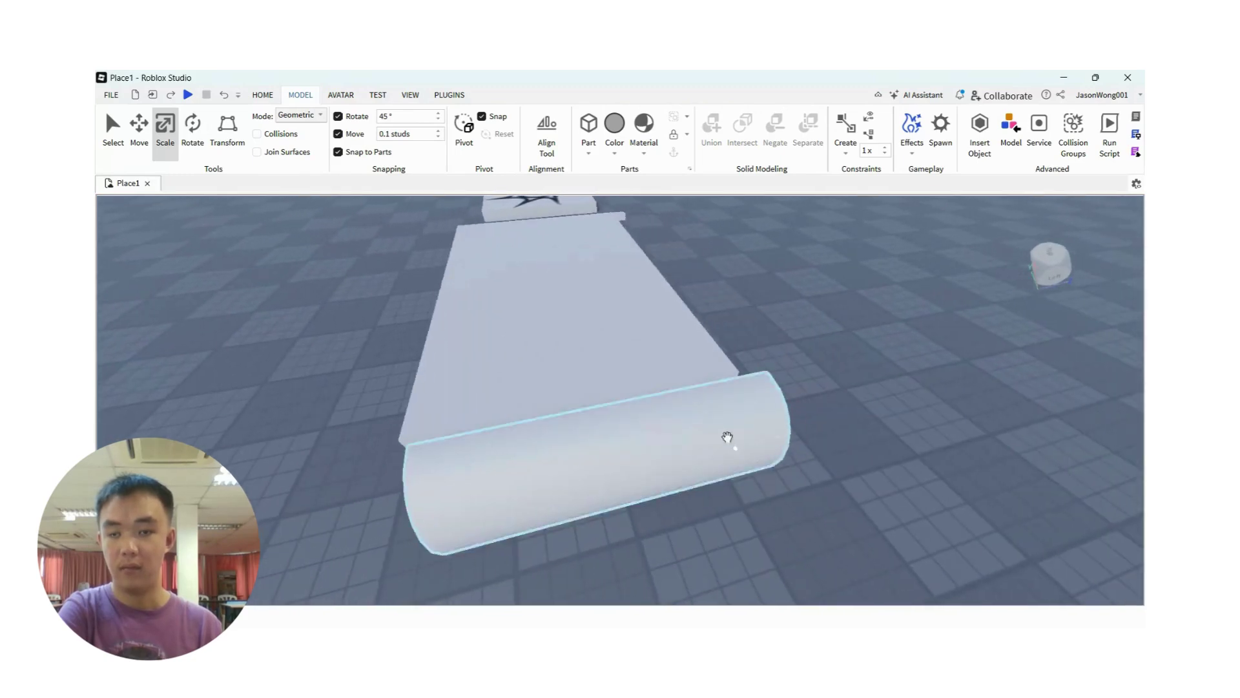
Fine-tune the slab's rear edge and its end at the mirrored wall to fit the wall's edges
{"action": "left_click", "coordinate": [641, 307]}
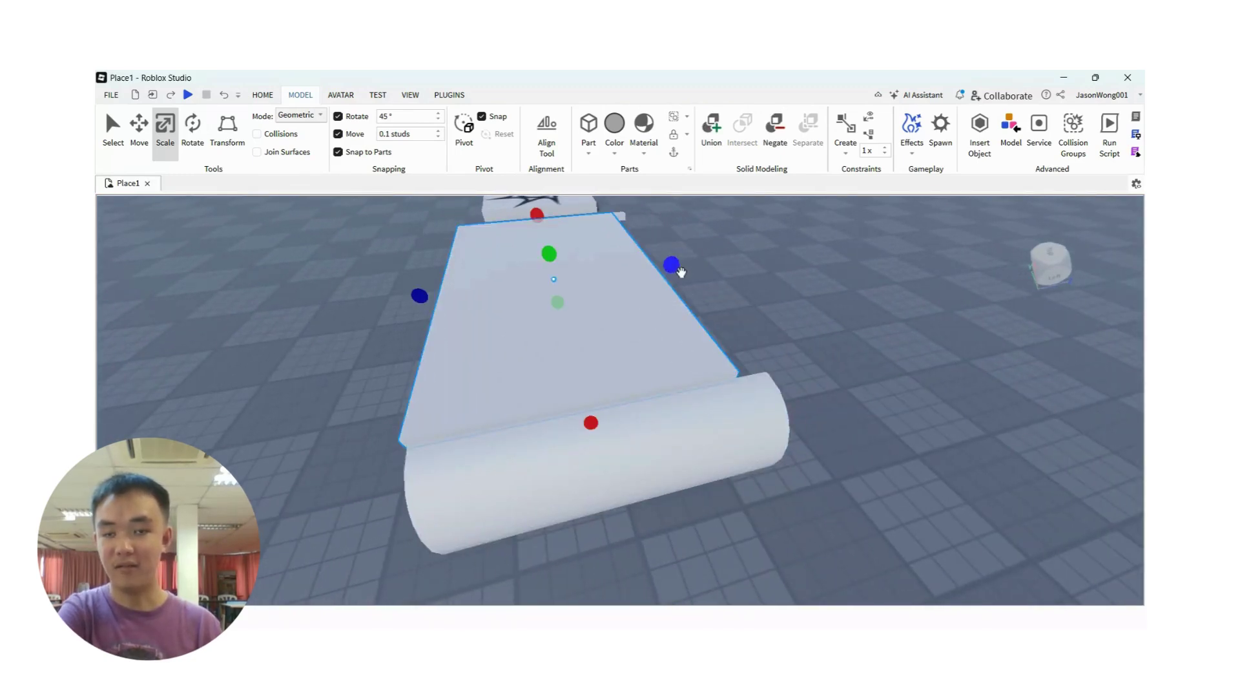
{"action": "left_click_drag", "start_coordinate": [678, 271], "coordinate": [695, 275]}
{"action": "left_click_drag", "start_coordinate": [607, 419], "coordinate": [608, 423]}
Fine-tune the slab's top and bottom faces so that its thickness lines up flush with both walls
{"action": "right_click_drag", "start_coordinate": [894, 456], "coordinate": [894, 456]}
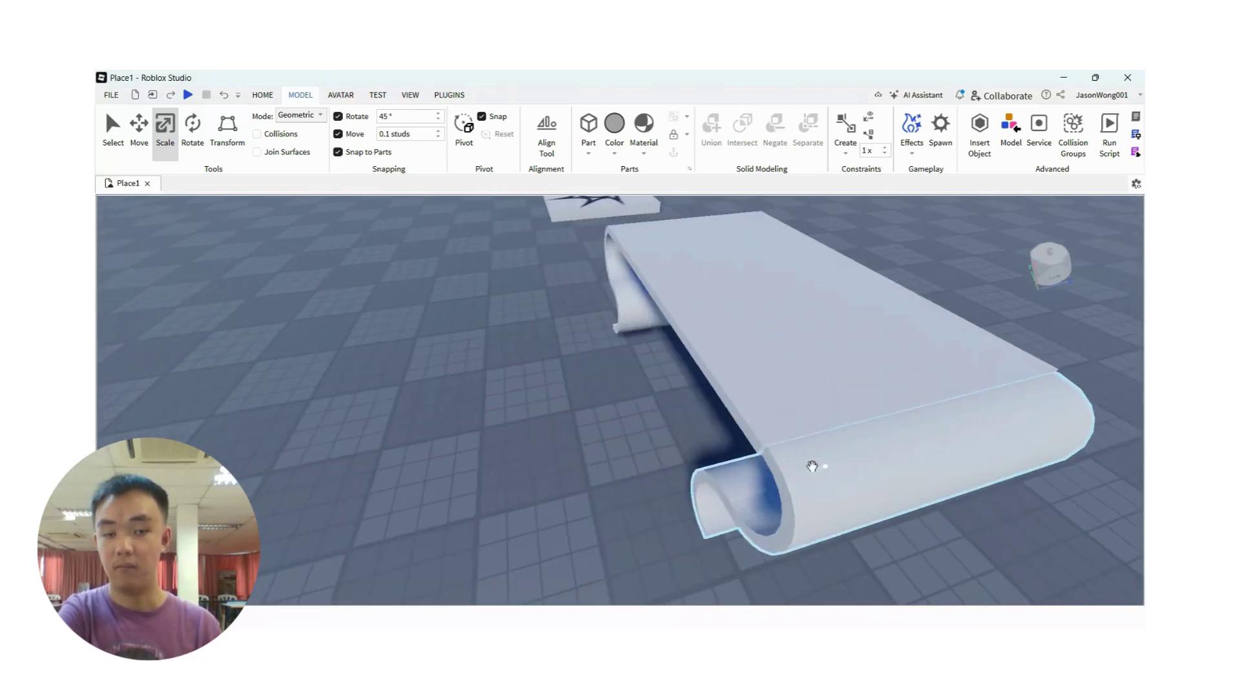
{"action": "scroll", "coordinate": [633, 424], "scroll_direction": "up", "scroll_amount": 3}
{"action": "key", "text": "a"}
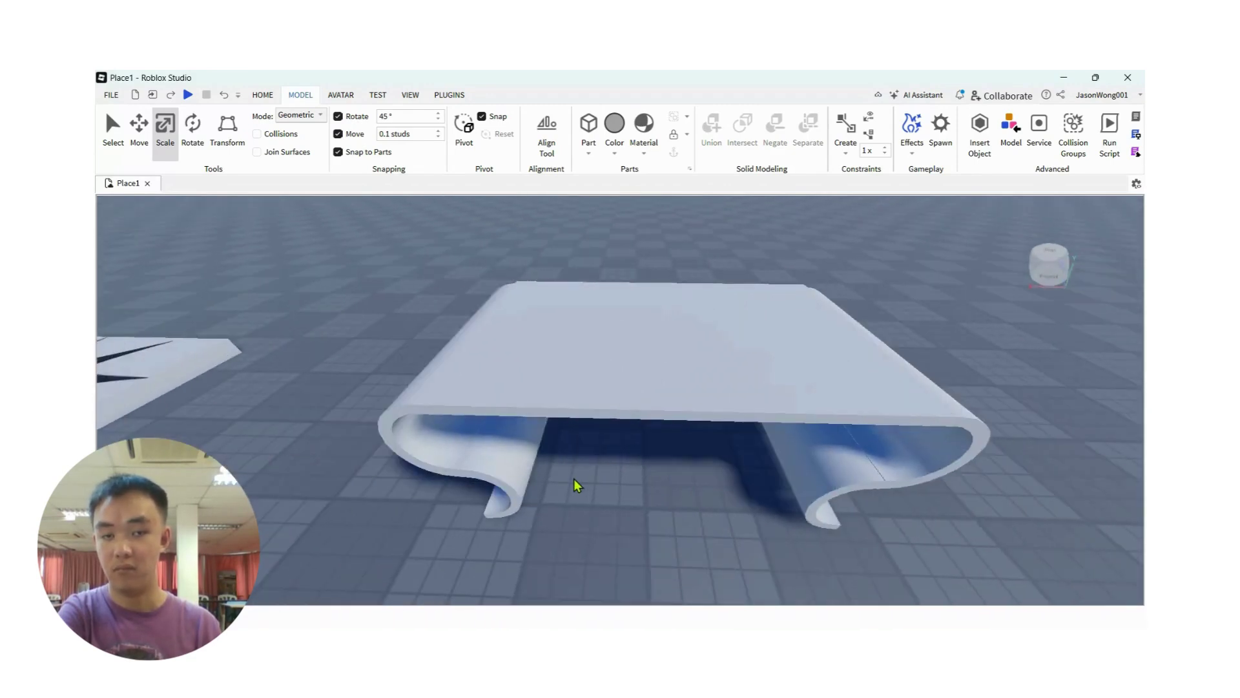
{"action": "left_click", "coordinate": [673, 393]}
{"action": "right_click_drag", "start_coordinate": [581, 451], "coordinate": [578, 452]}
{"action": "key", "text": "a"}
{"action": "key", "text": "d"}
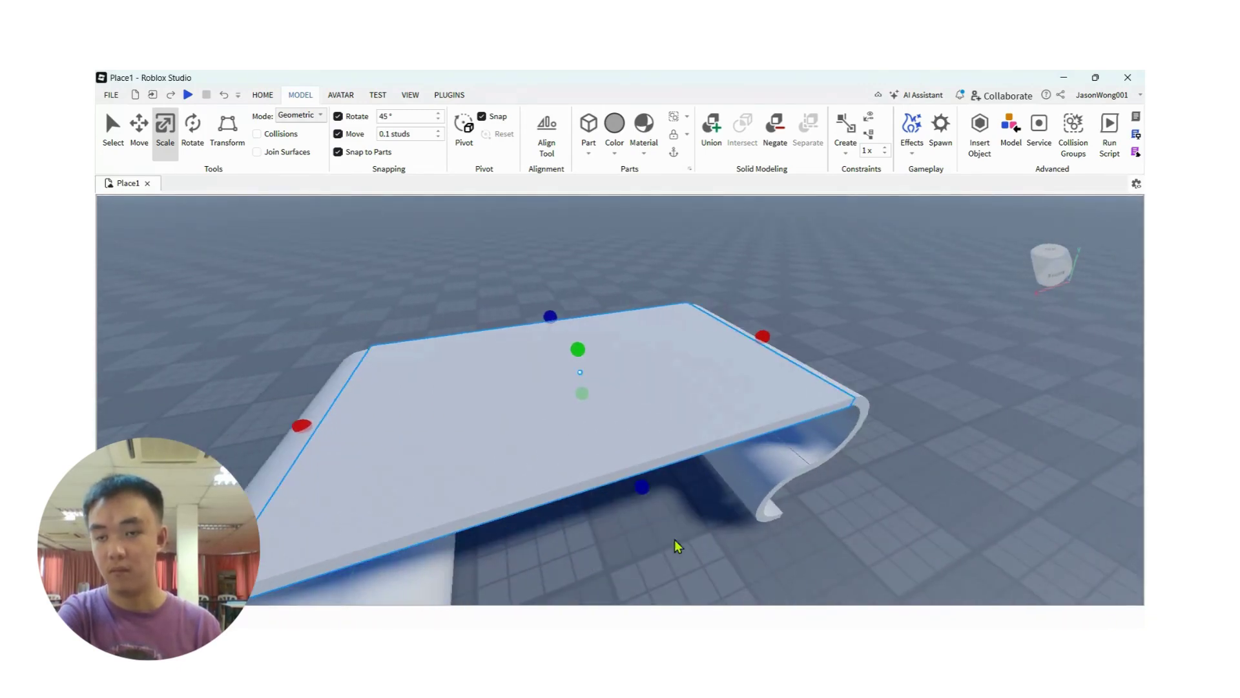
{"action": "right_click_drag", "start_coordinate": [644, 514], "coordinate": [615, 467]}
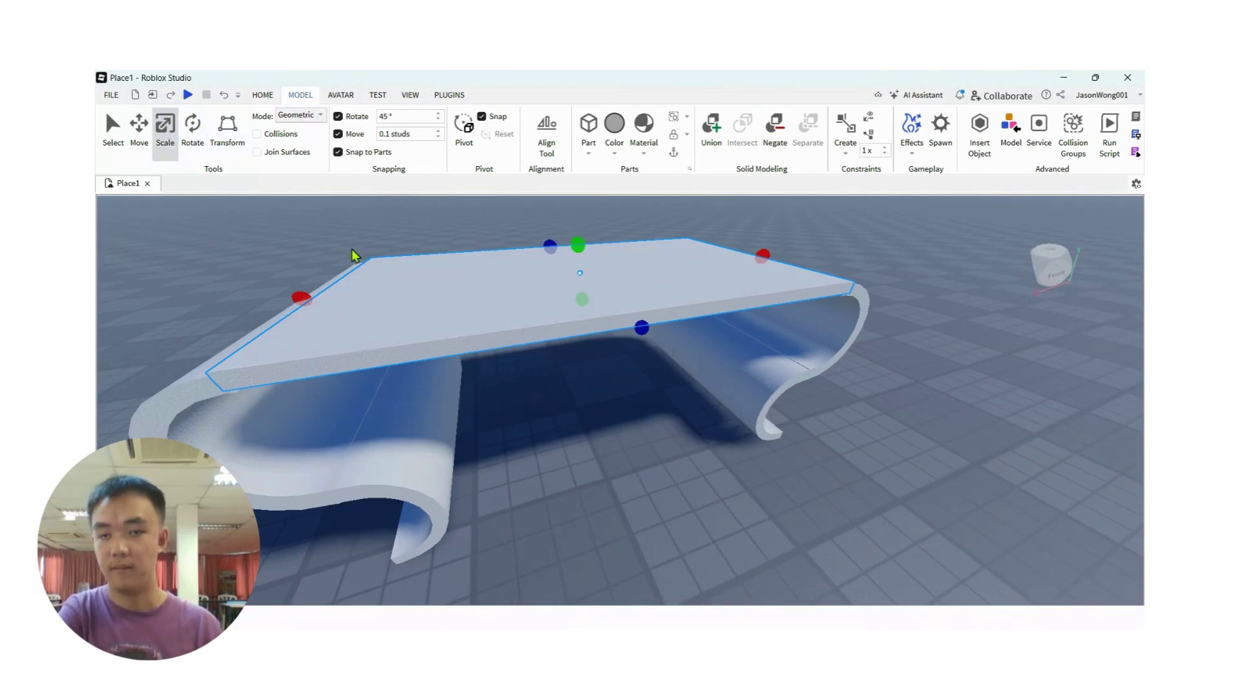
{"action": "left_click_drag", "start_coordinate": [578, 246], "coordinate": [578, 249]}
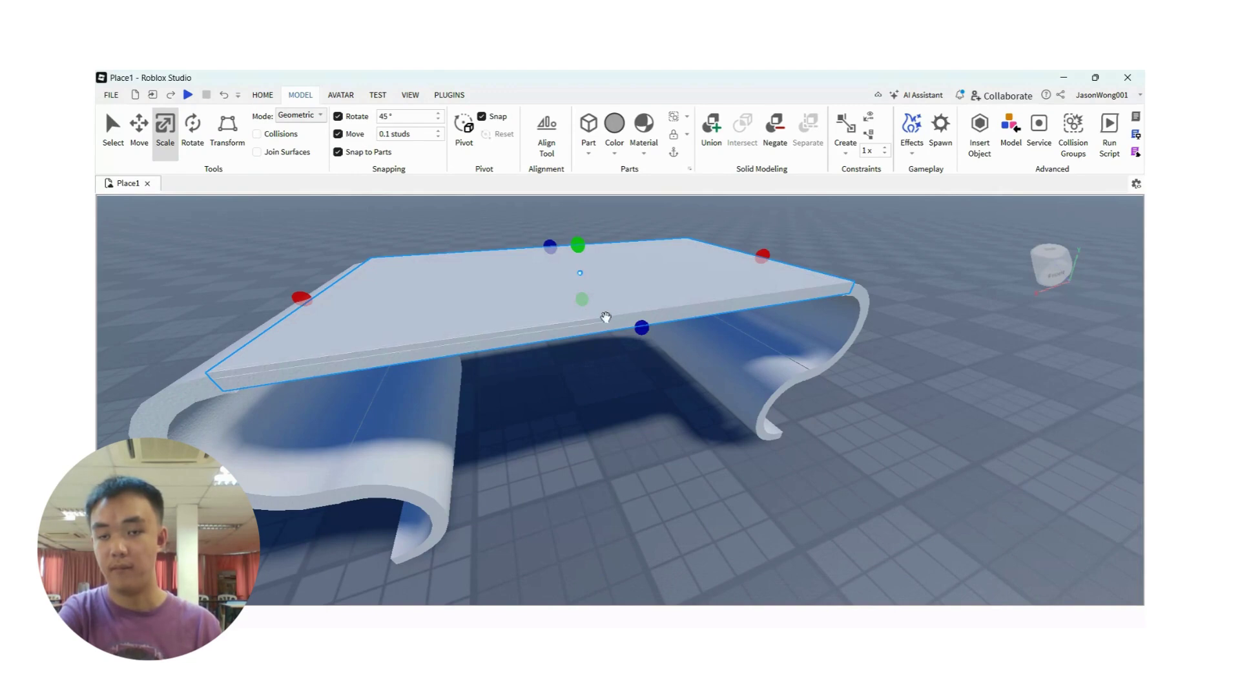
{"action": "left_click_drag", "start_coordinate": [582, 299], "coordinate": [583, 301]}
{"action": "left_click", "coordinate": [741, 444]}
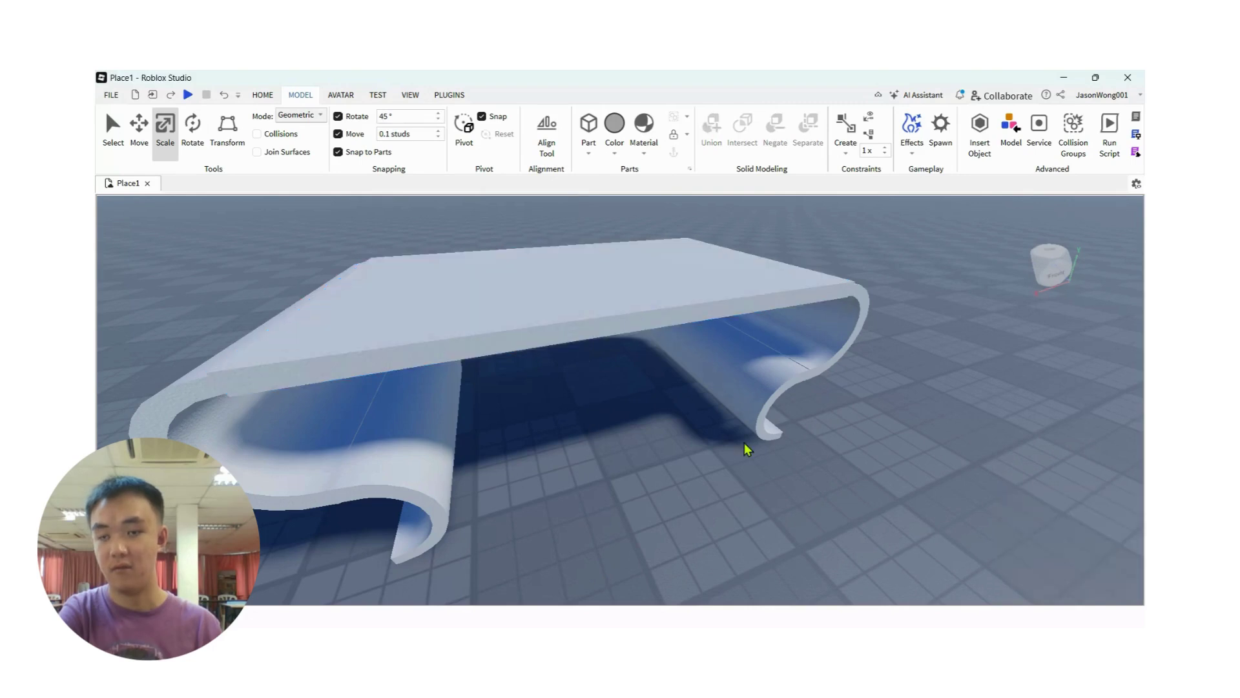
Select the slab together with both S-shaped walls and union them into a single object
{"action": "right_click_drag", "start_coordinate": [741, 430], "coordinate": [664, 474]}
{"action": "key", "text": "d"}
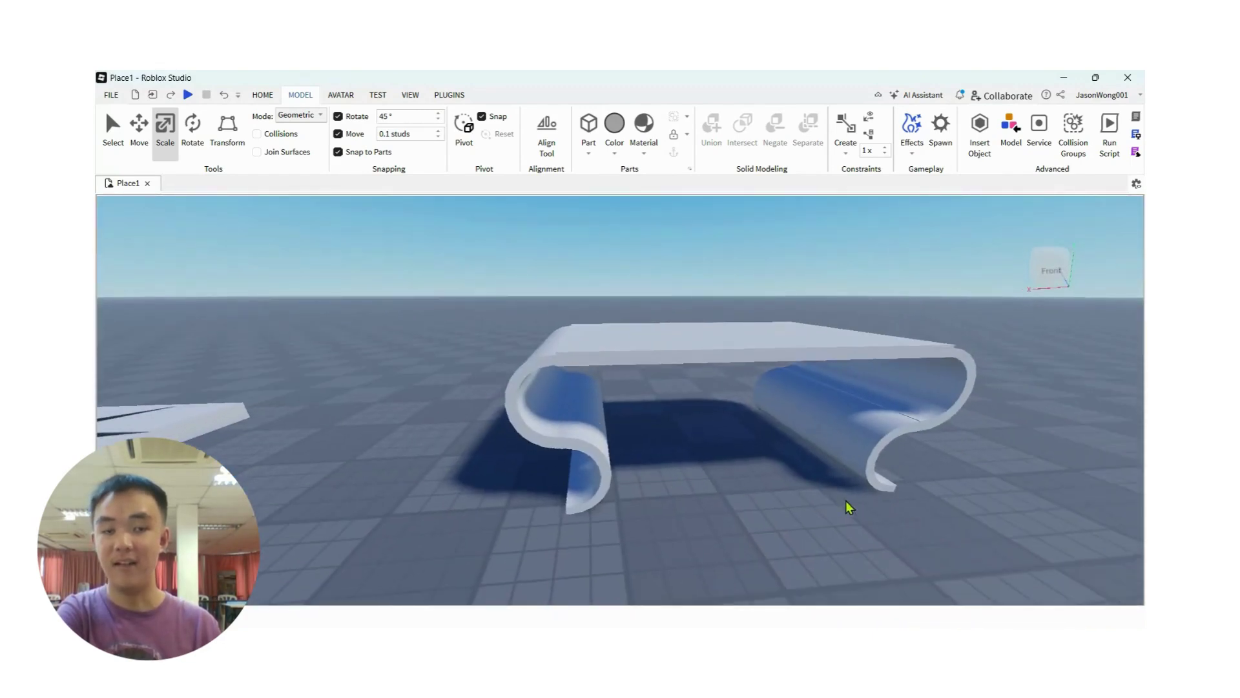
{"action": "key", "text": "d"}
{"action": "left_click_drag", "start_coordinate": [871, 473], "coordinate": [407, 264]}
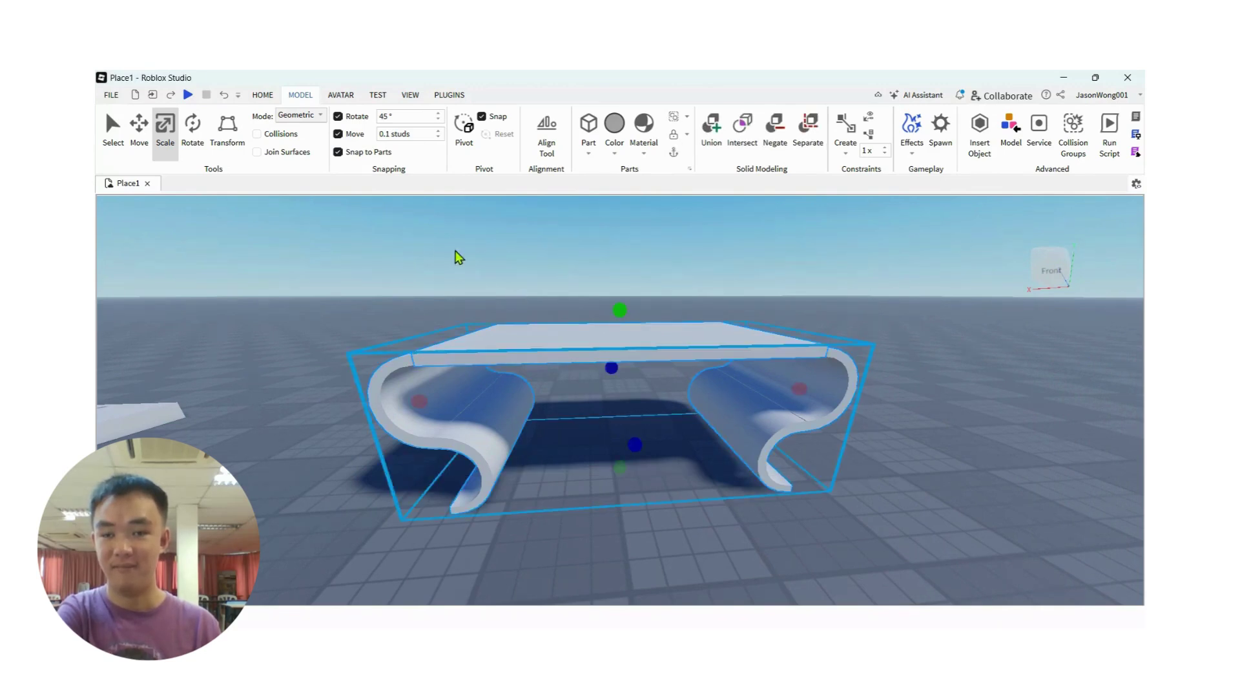
{"action": "left_click", "coordinate": [711, 130]}
{"action": "left_click", "coordinate": [698, 466]}
Examine the unioned table from the side, the front and above
{"action": "key", "text": "a"}
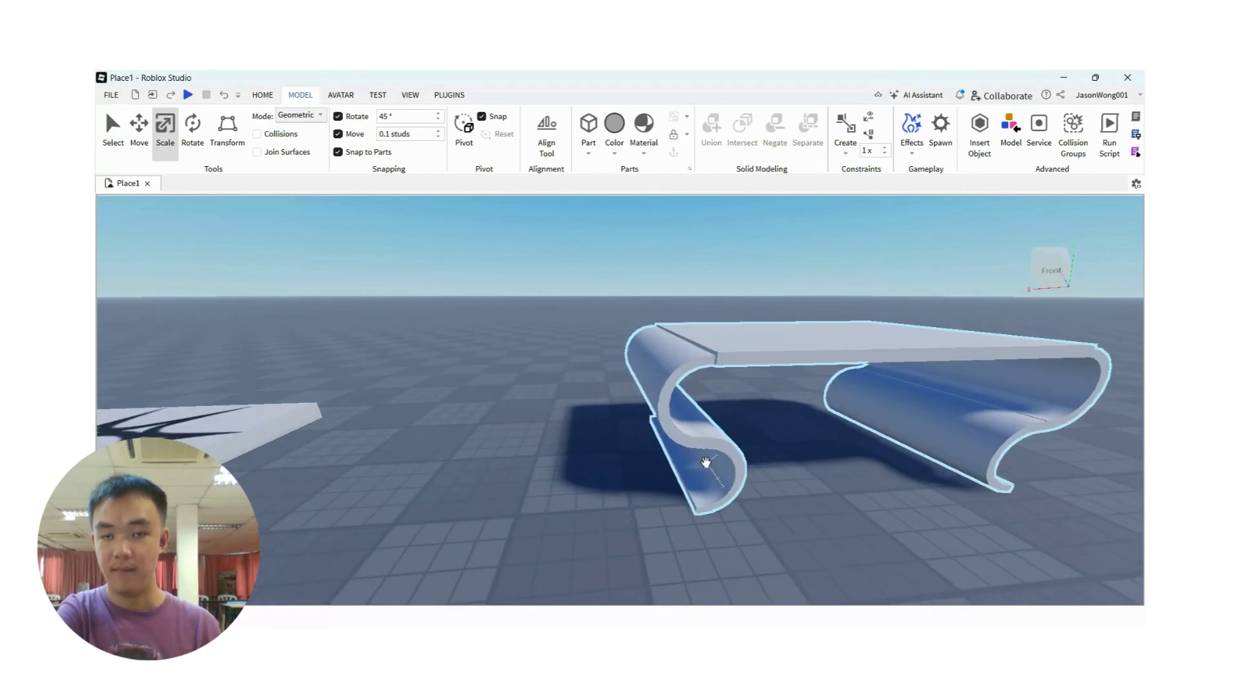
{"action": "right_click_drag", "start_coordinate": [706, 464], "coordinate": [708, 467]}
{"action": "right_click_drag", "start_coordinate": [417, 278], "coordinate": [416, 277]}
{"action": "key", "text": "a"}
{"action": "right_click_drag", "start_coordinate": [470, 363], "coordinate": [470, 363]}
{"action": "right_click_drag", "start_coordinate": [480, 418], "coordinate": [712, 466]}
{"action": "key", "text": "a"}
{"action": "key", "text": "d"}
{"action": "key", "text": "s"}
{"action": "key", "text": "d"}
{"action": "right_click_drag", "start_coordinate": [608, 495], "coordinate": [616, 502]}
{"action": "key", "text": "e"}
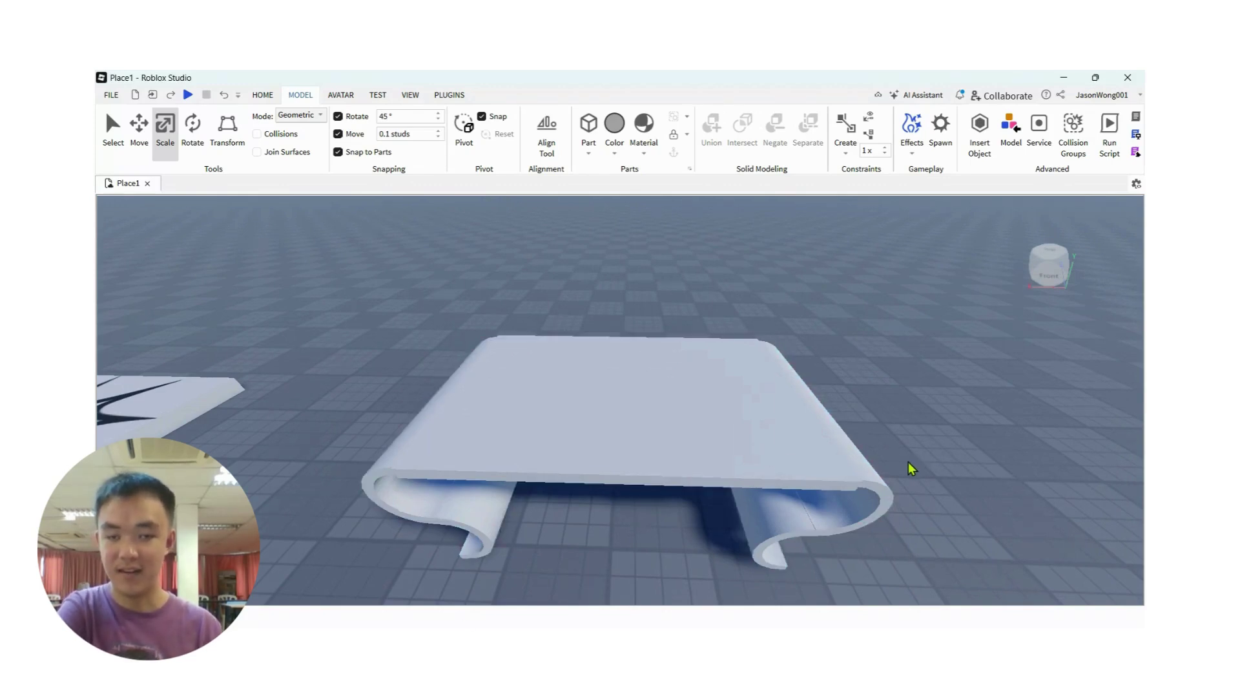
{"action": "scroll", "coordinate": [908, 462], "scroll_direction": "up", "scroll_amount": 3}
{"action": "scroll", "coordinate": [902, 463], "scroll_direction": "down", "scroll_amount": 3}
{"action": "scroll", "coordinate": [902, 468], "scroll_direction": "up", "scroll_amount": 3}
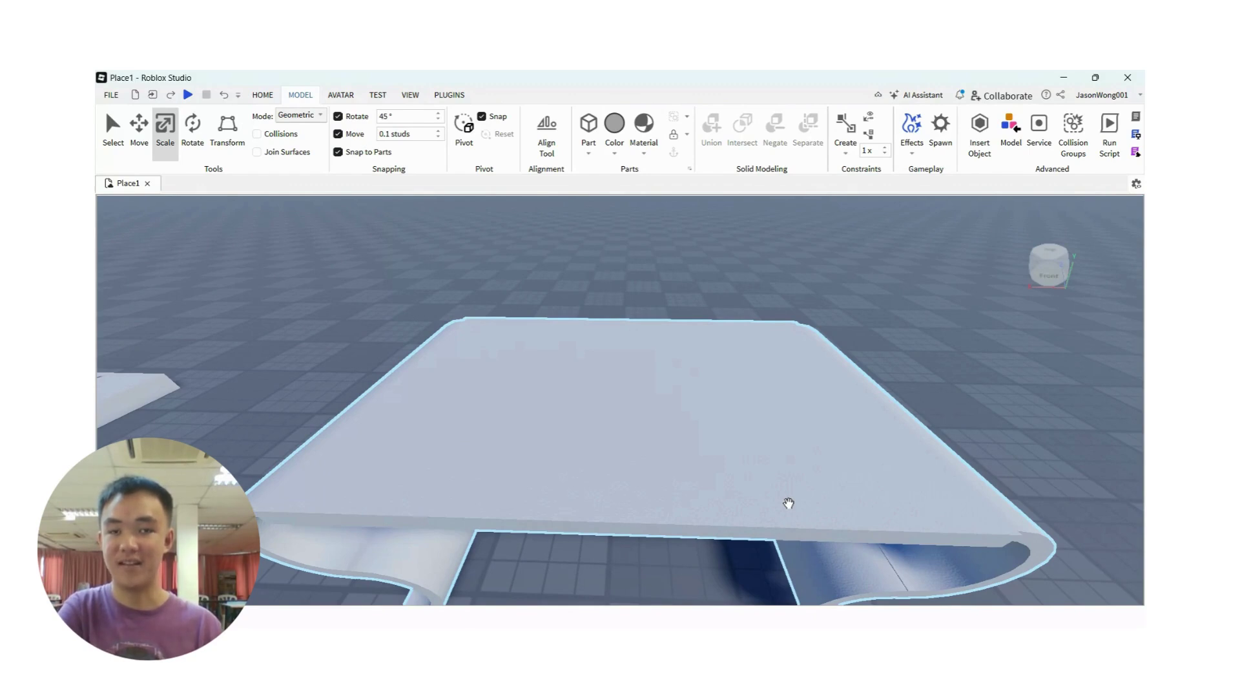
Try to scale the unioned table inward from one side, and undo the resize
{"action": "left_click", "coordinate": [734, 498]}
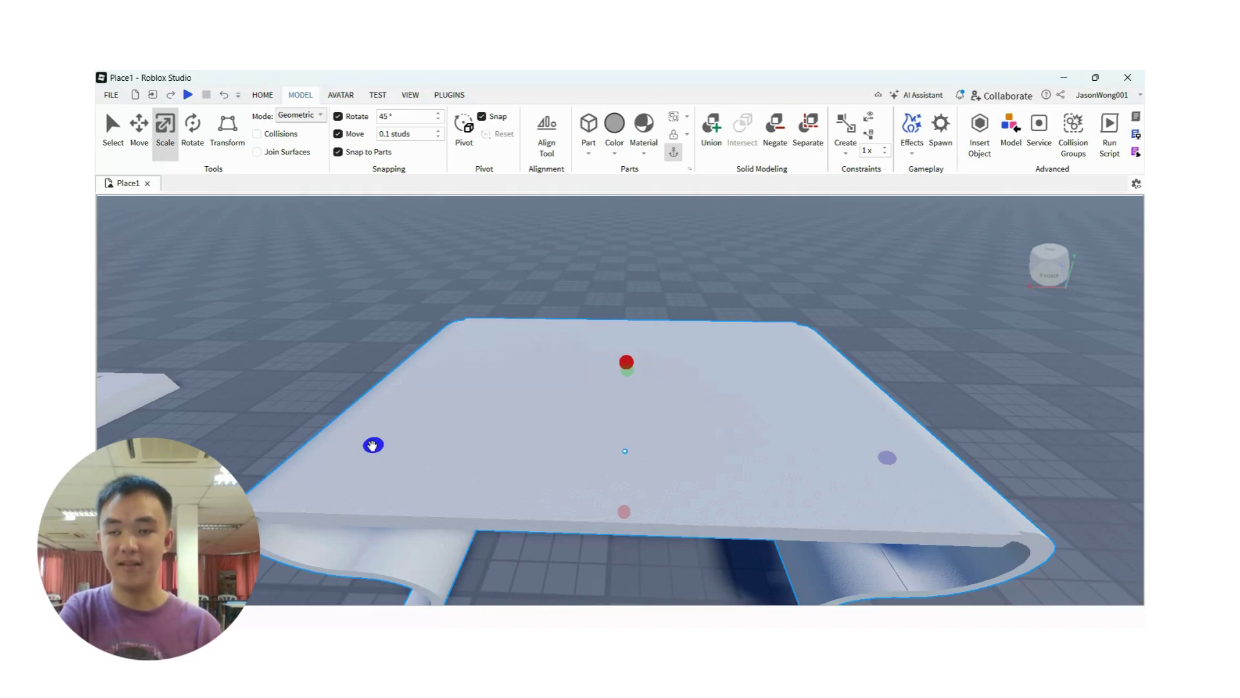
{"action": "left_click_drag", "start_coordinate": [373, 445], "coordinate": [416, 446]}
{"action": "key", "text": "ctrl+z"}
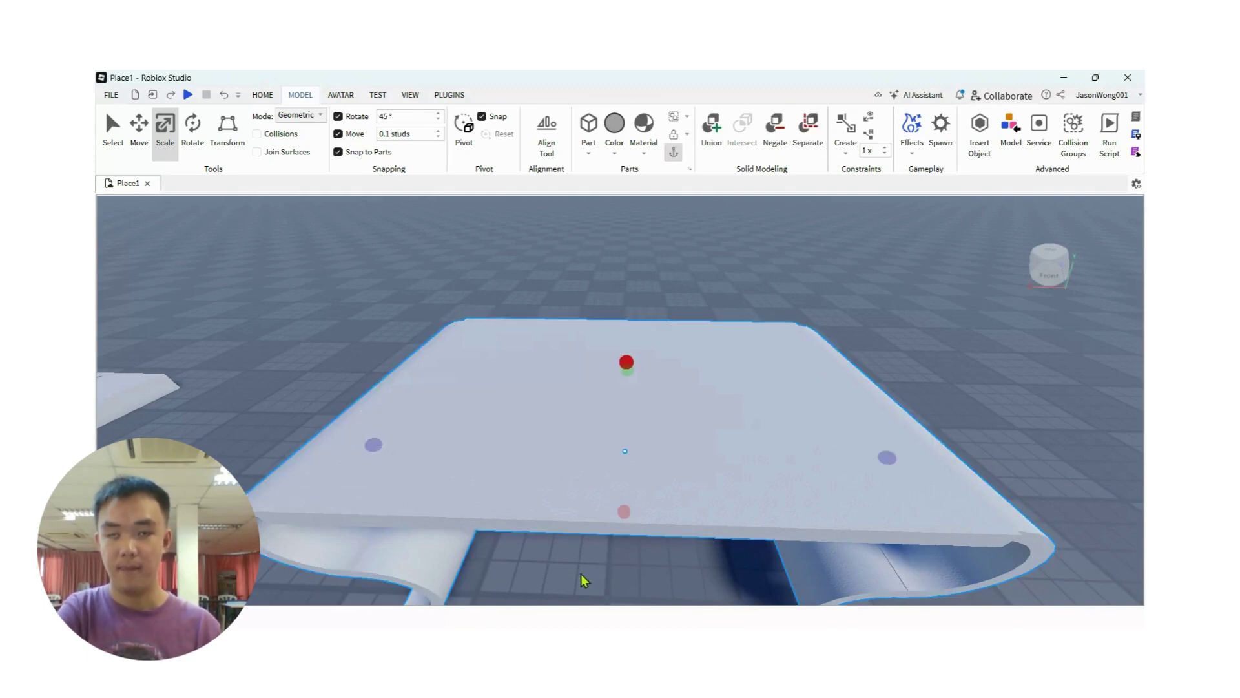
Undo the union and the latest slab adjustments to return to a separate slab and walls
{"action": "left_click", "coordinate": [223, 95]}
{"action": "left_click", "coordinate": [224, 95]}
{"action": "left_click", "coordinate": [225, 97]}
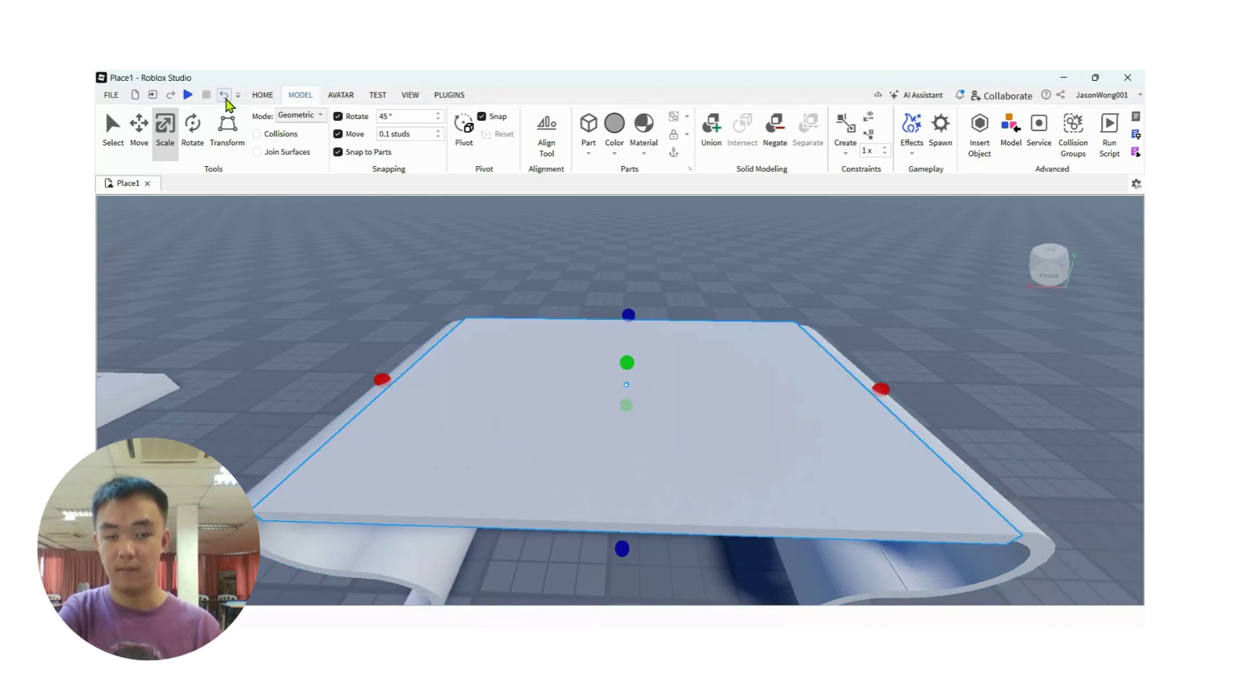
{"action": "left_click", "coordinate": [225, 98]}
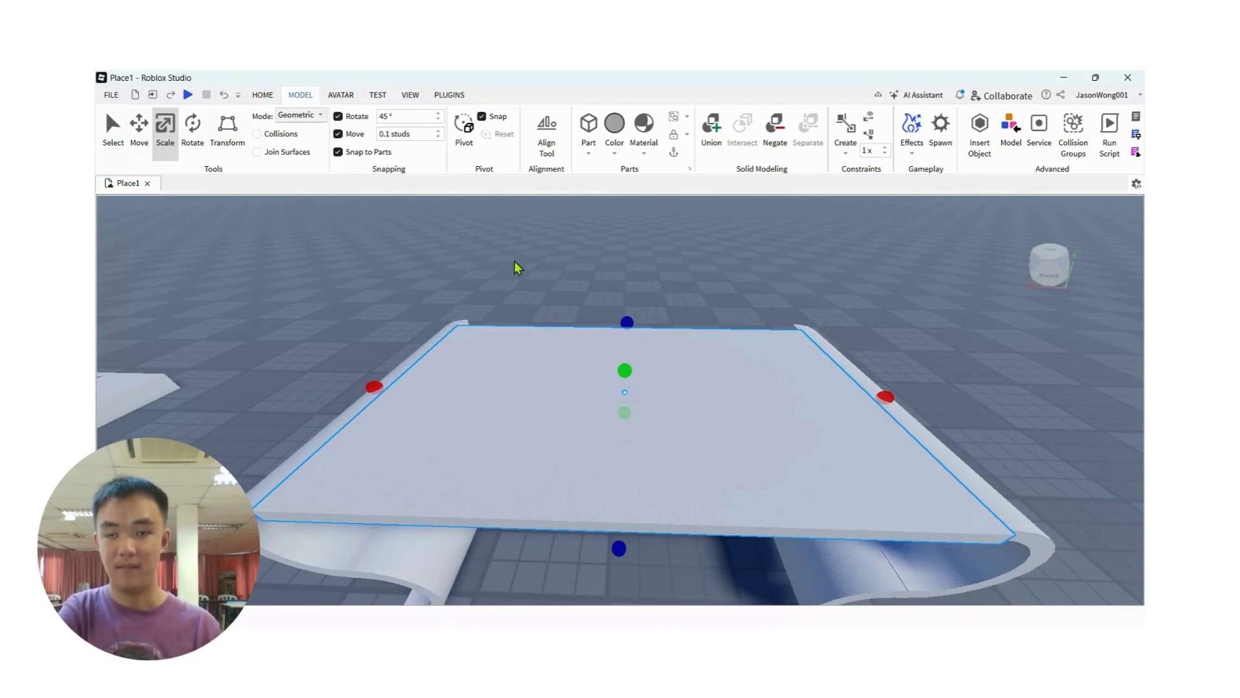
Stretch the slab's rear edge back toward the walls' rear ends and lower the slab flush with the wall tops
{"action": "left_click_drag", "start_coordinate": [626, 323], "coordinate": [632, 319]}
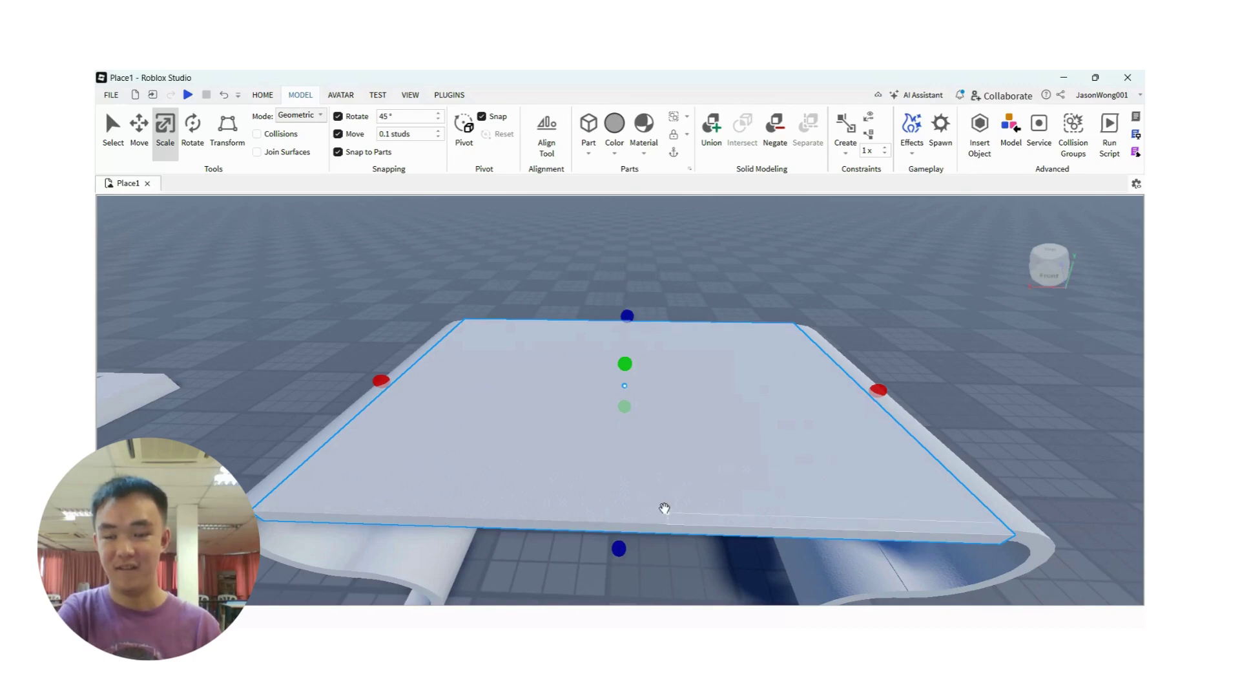
{"action": "scroll", "coordinate": [666, 507], "scroll_direction": "up", "scroll_amount": 5}
{"action": "scroll", "coordinate": [668, 460], "scroll_direction": "down", "scroll_amount": 4}
{"action": "scroll", "coordinate": [668, 459], "scroll_direction": "up", "scroll_amount": 4}
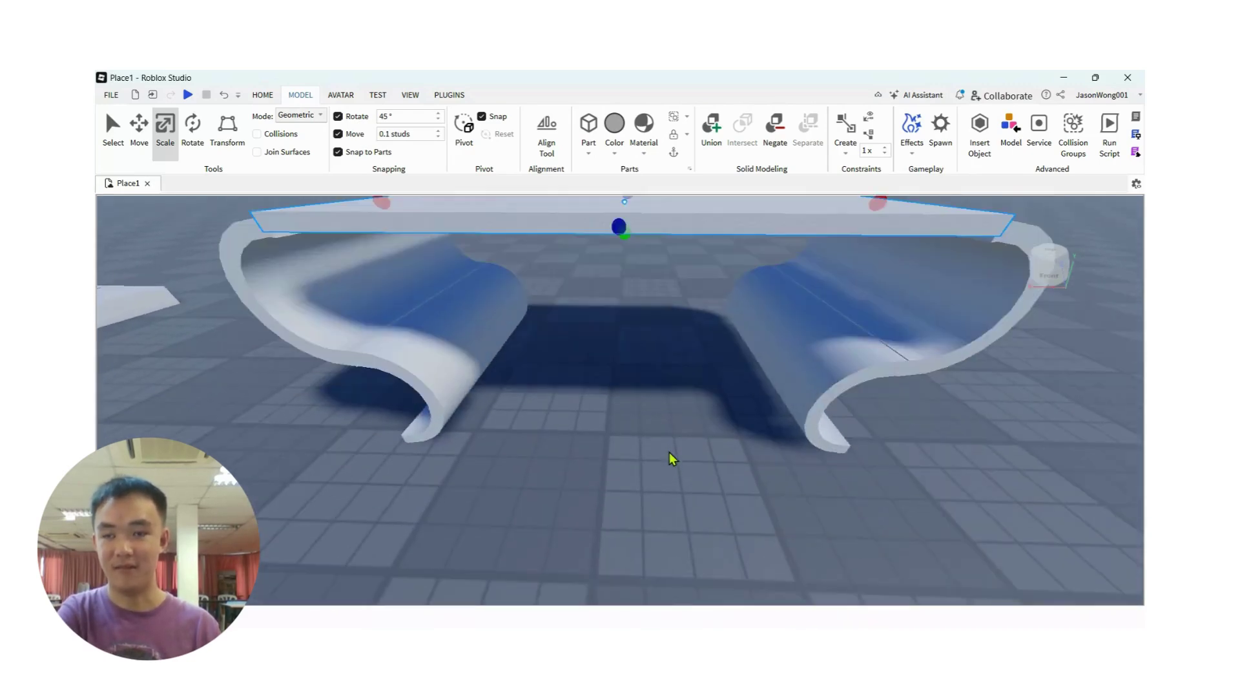
{"action": "right_click_drag", "start_coordinate": [669, 451], "coordinate": [670, 447]}
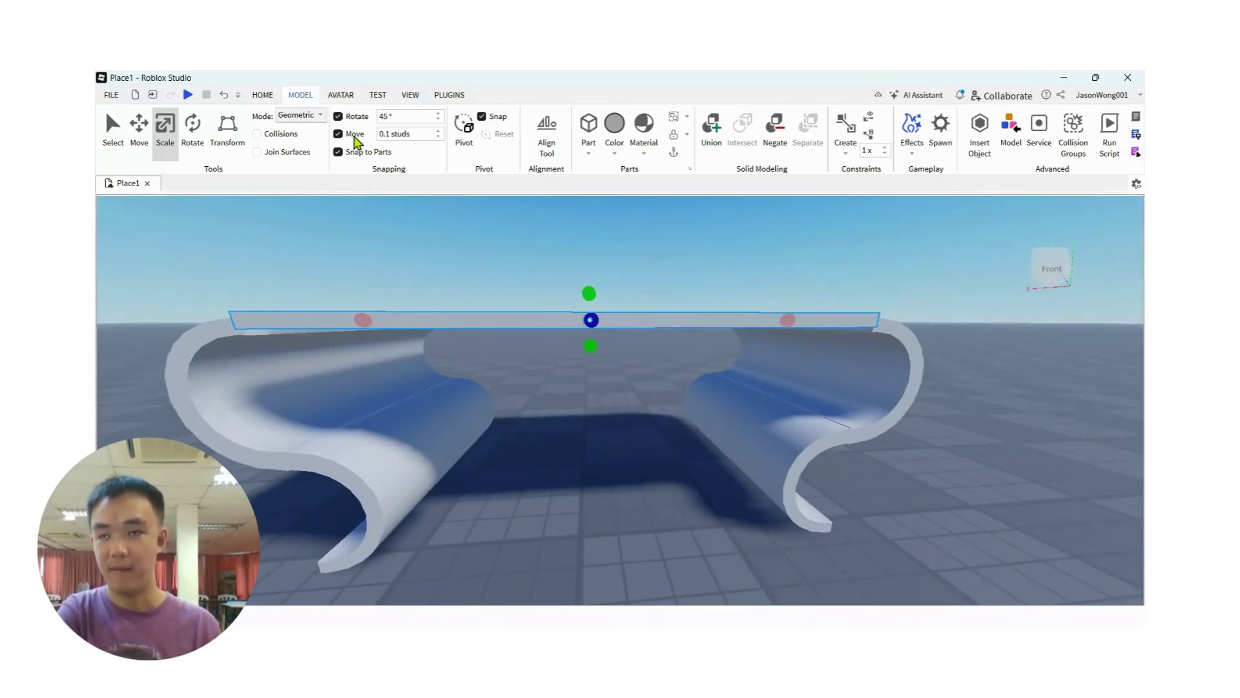
{"action": "left_click", "coordinate": [138, 126]}
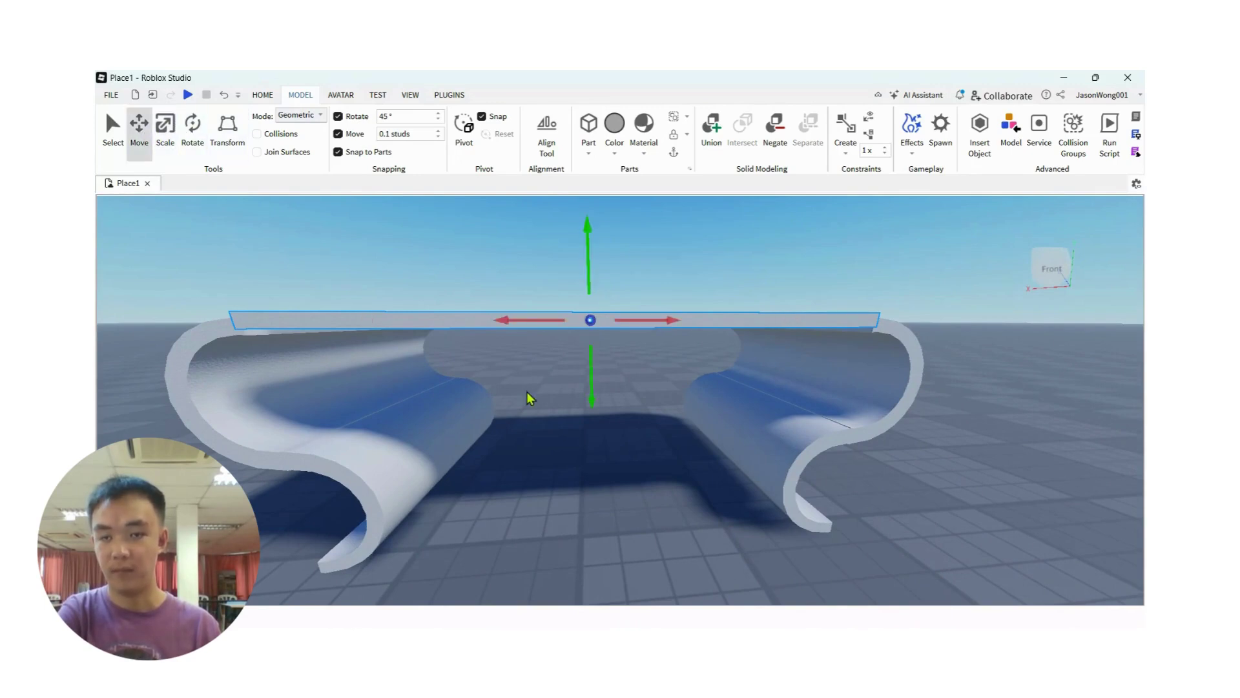
{"action": "left_click", "coordinate": [598, 389]}
{"action": "left_click", "coordinate": [605, 321]}
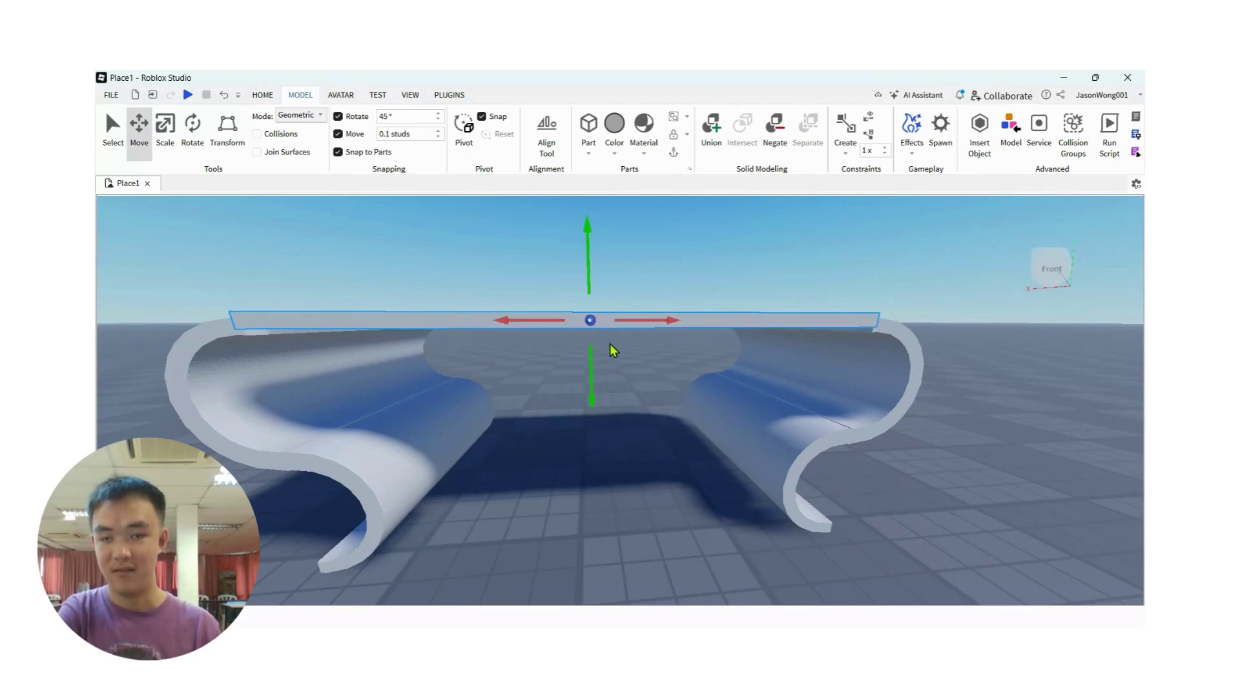
{"action": "left_click_drag", "start_coordinate": [595, 365], "coordinate": [590, 373]}
{"action": "left_click", "coordinate": [630, 425]}
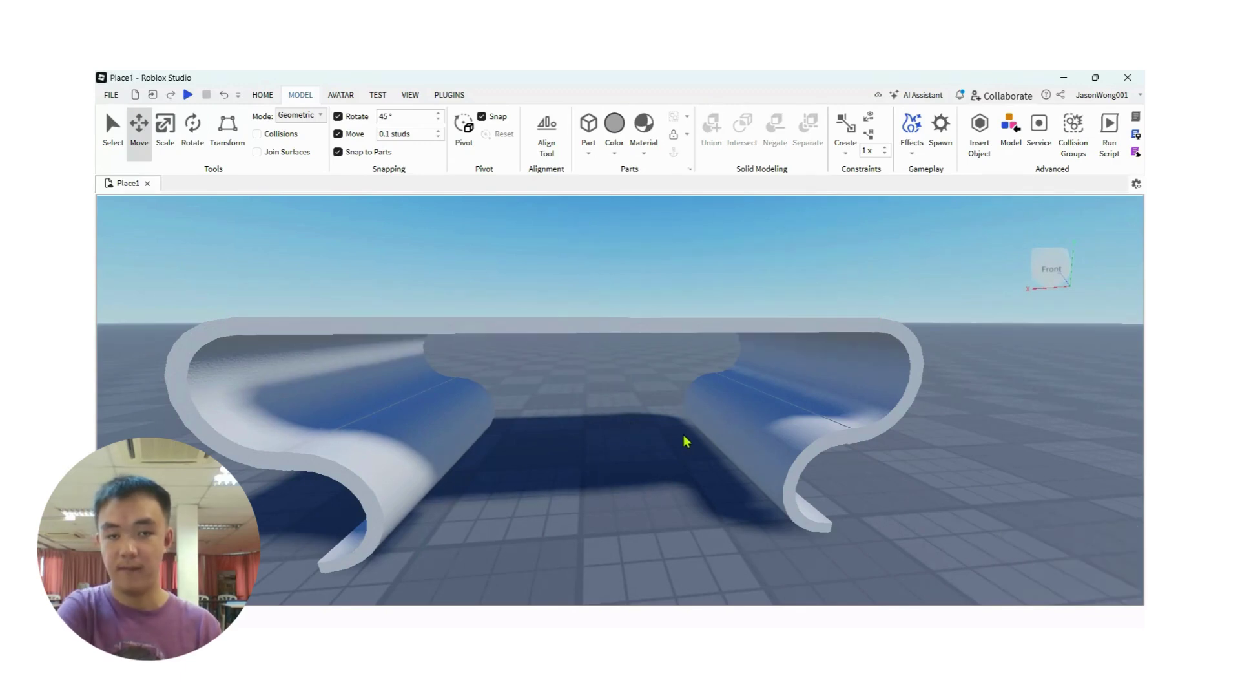
Examine the slab's fit against both walls from the side, the rear, below and above
{"action": "key", "text": "a"}
{"action": "right_click_drag", "start_coordinate": [702, 438], "coordinate": [702, 437]}
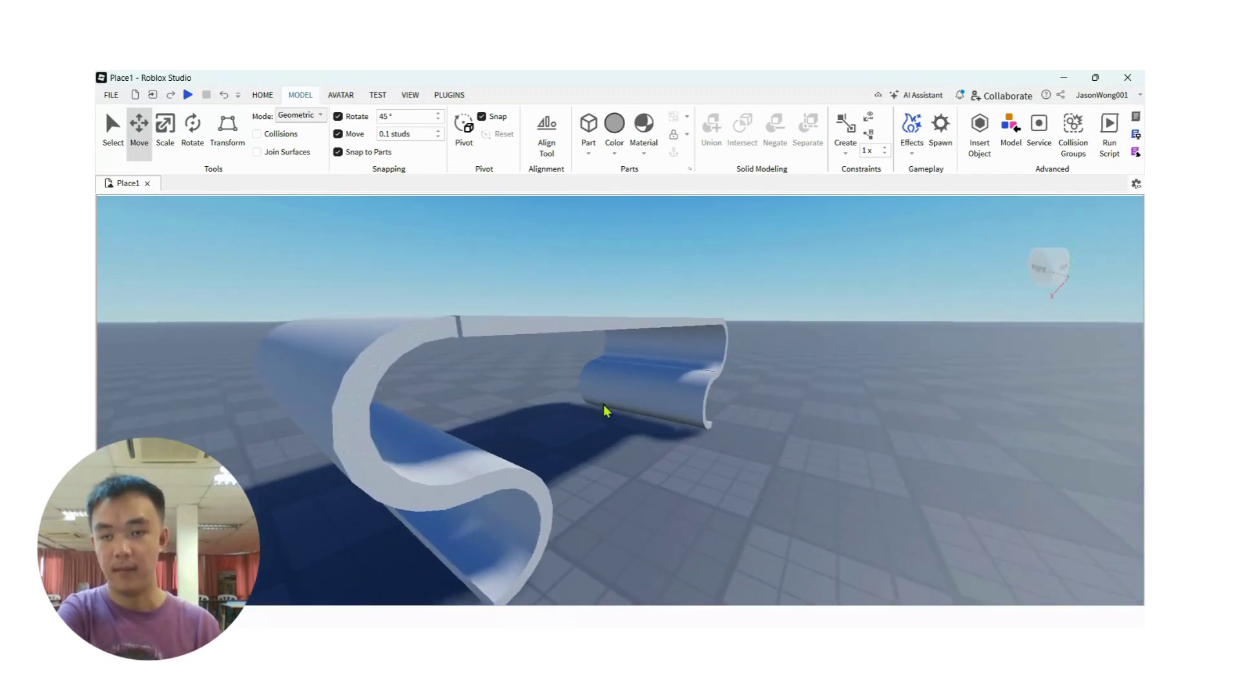
{"action": "key", "text": "w"}
{"action": "right_click_drag", "start_coordinate": [477, 388], "coordinate": [494, 395]}
{"action": "key", "text": "a"}
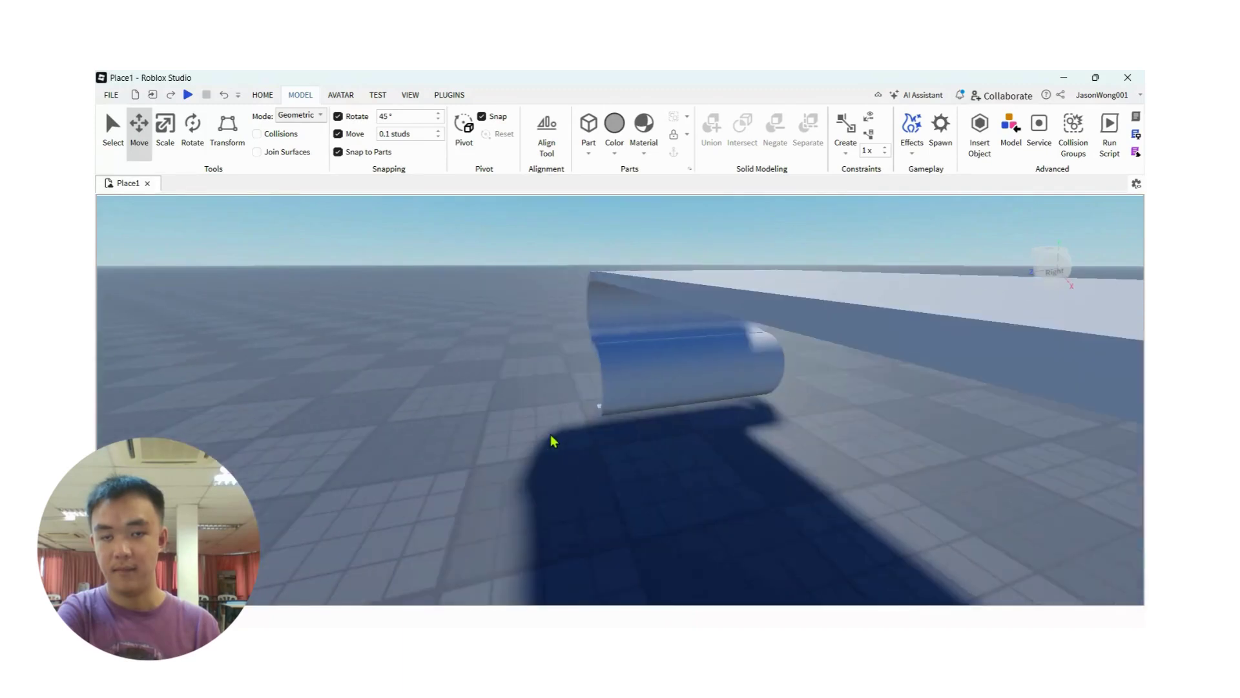
{"action": "right_click_drag", "start_coordinate": [628, 474], "coordinate": [628, 475]}
{"action": "key", "text": "d"}
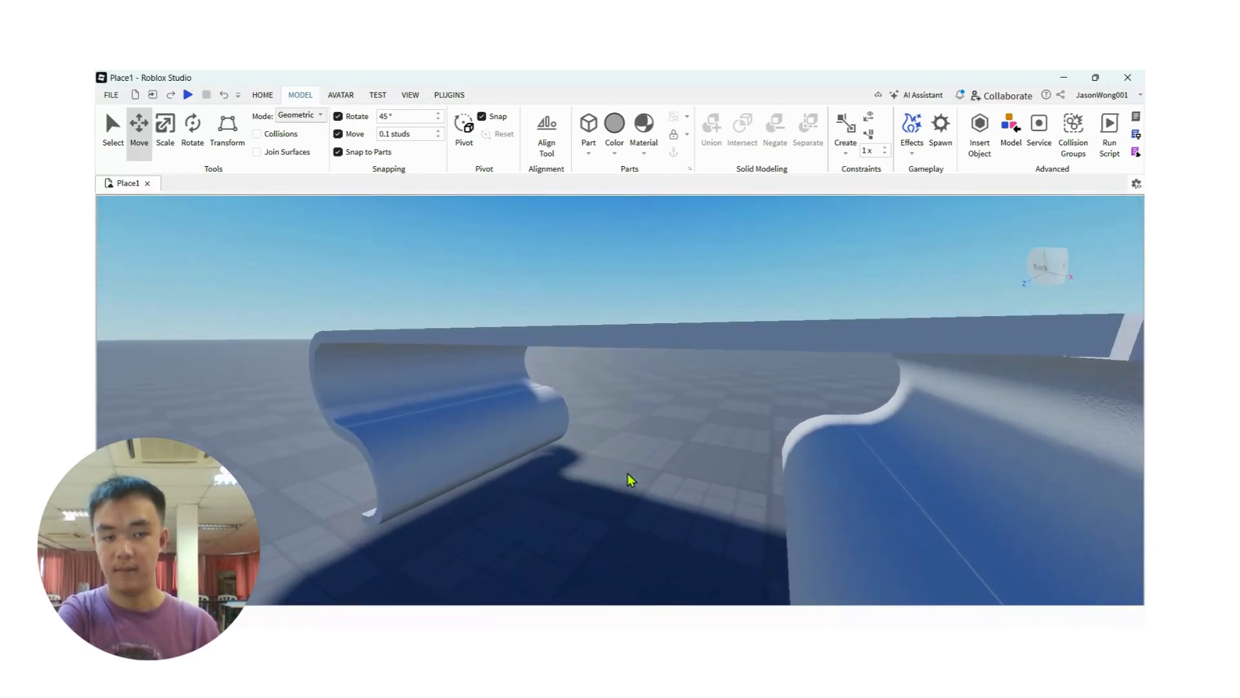
{"action": "key", "text": "a"}
{"action": "key", "text": "a"}
{"action": "key", "text": "a"}
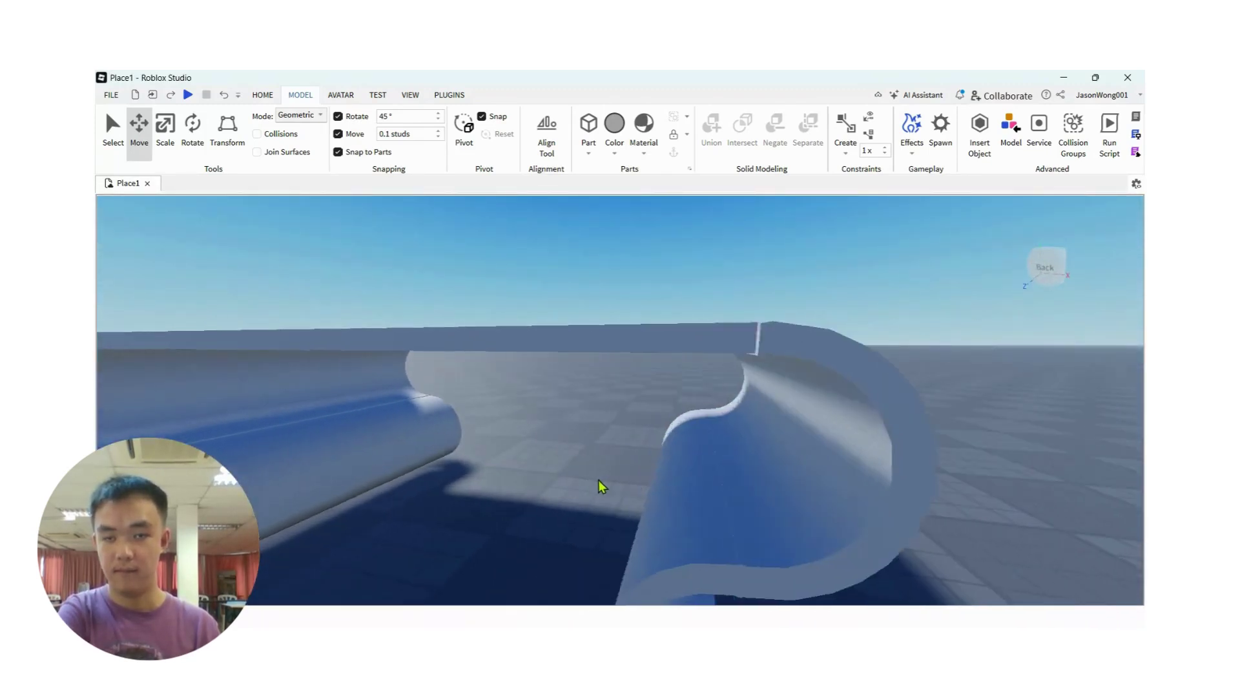
{"action": "key", "text": "d"}
{"action": "key", "text": "a"}
{"action": "key", "text": "d"}
{"action": "key", "text": "a"}
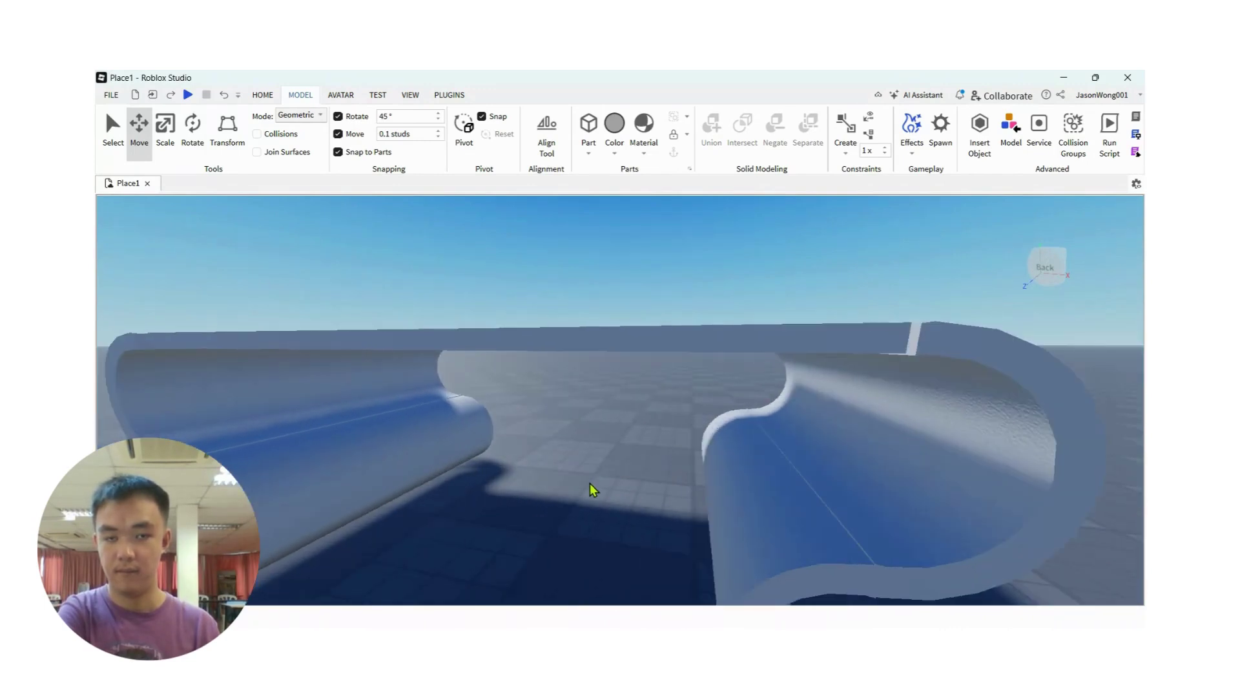
{"action": "scroll", "coordinate": [575, 489], "scroll_direction": "up", "scroll_amount": 5}
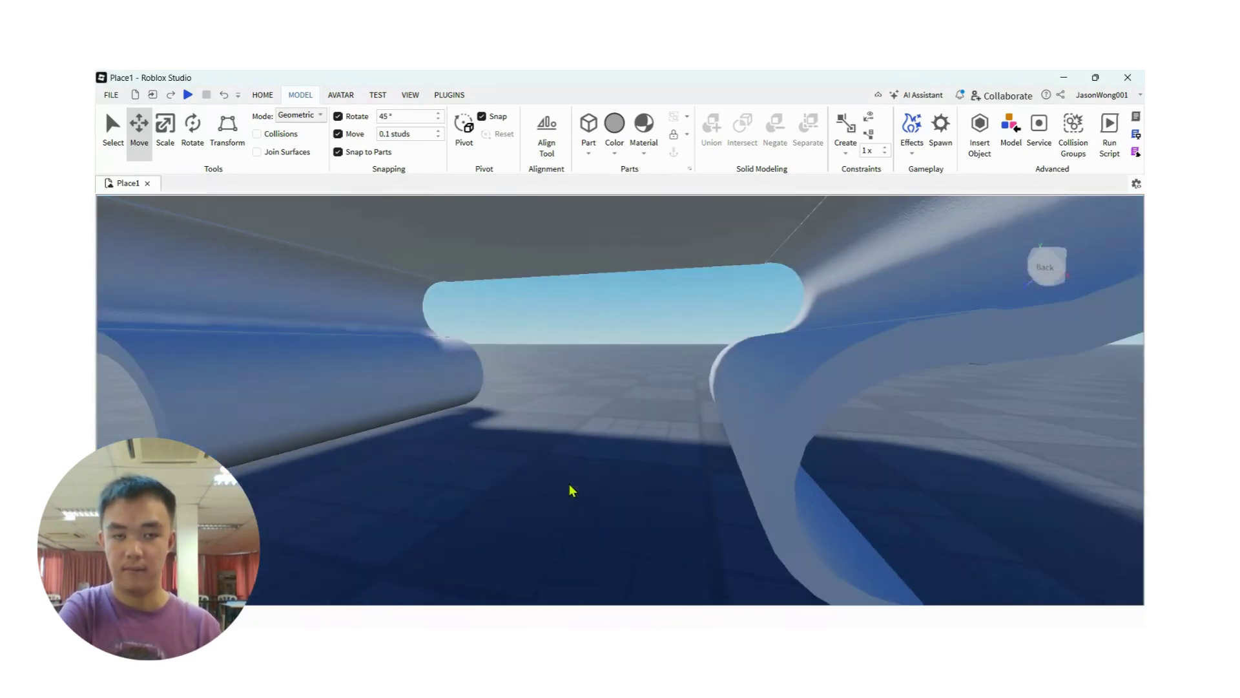
{"action": "scroll", "coordinate": [559, 499], "scroll_direction": "down", "scroll_amount": 8}
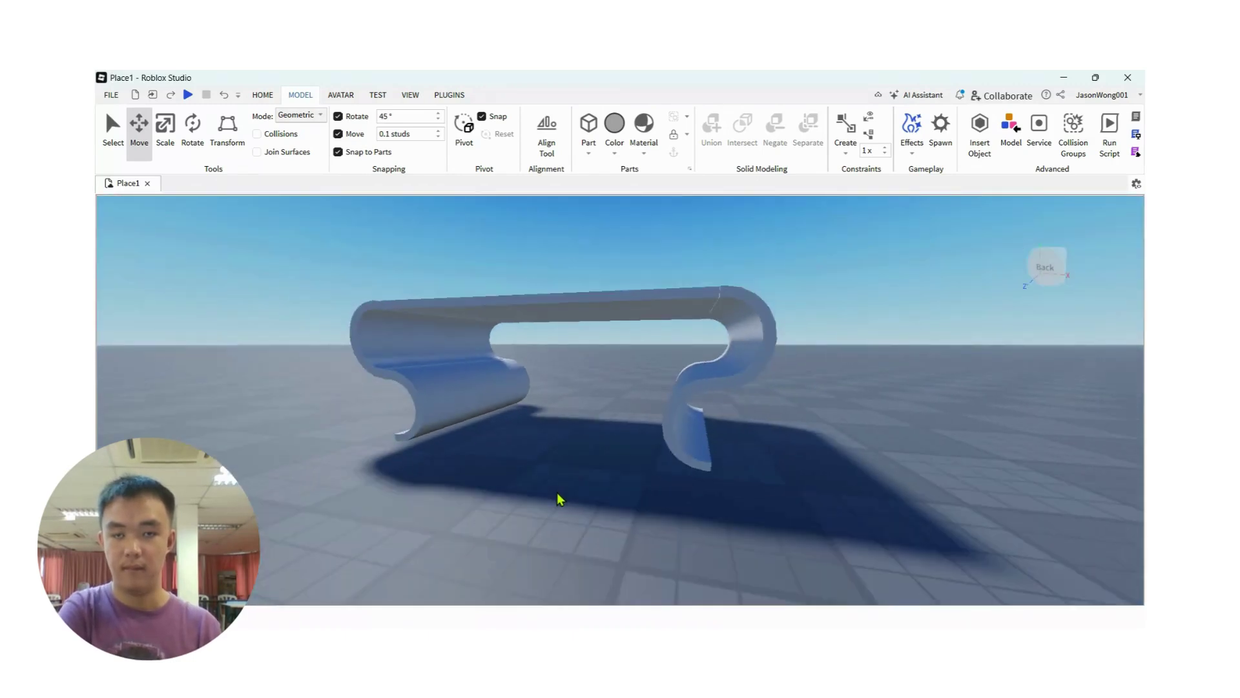
{"action": "scroll", "coordinate": [559, 498], "scroll_direction": "up", "scroll_amount": 5}
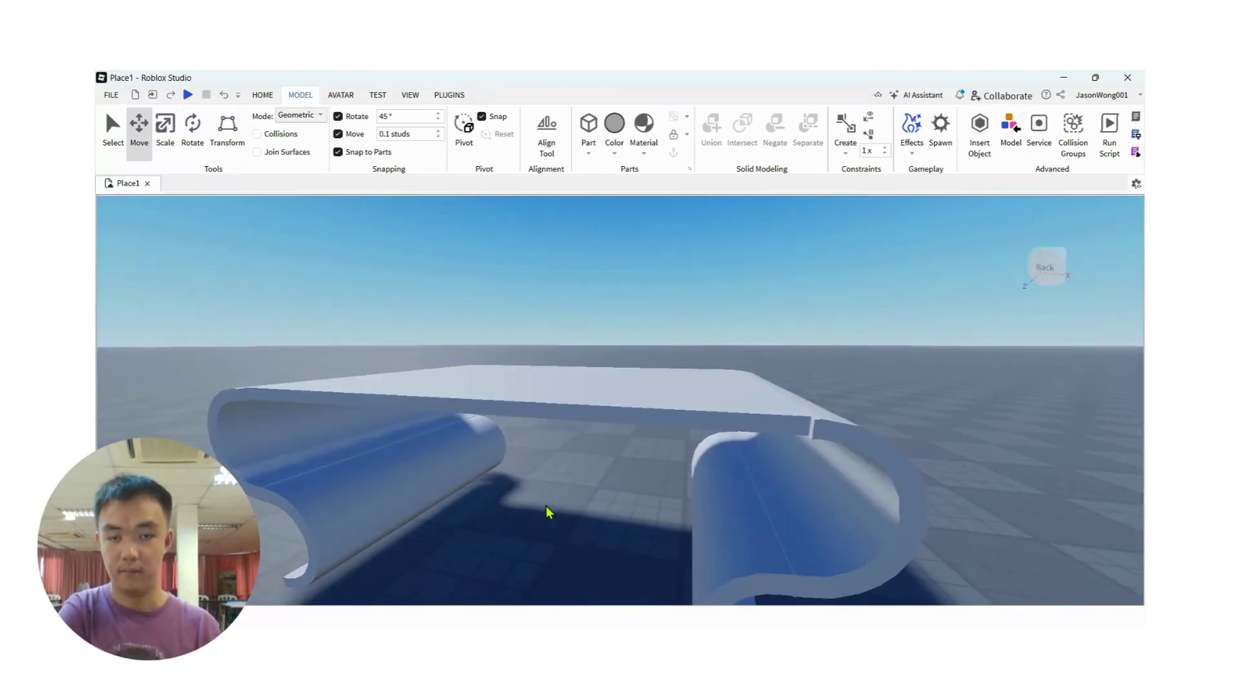
{"action": "scroll", "coordinate": [550, 498], "scroll_direction": "up", "scroll_amount": 4}
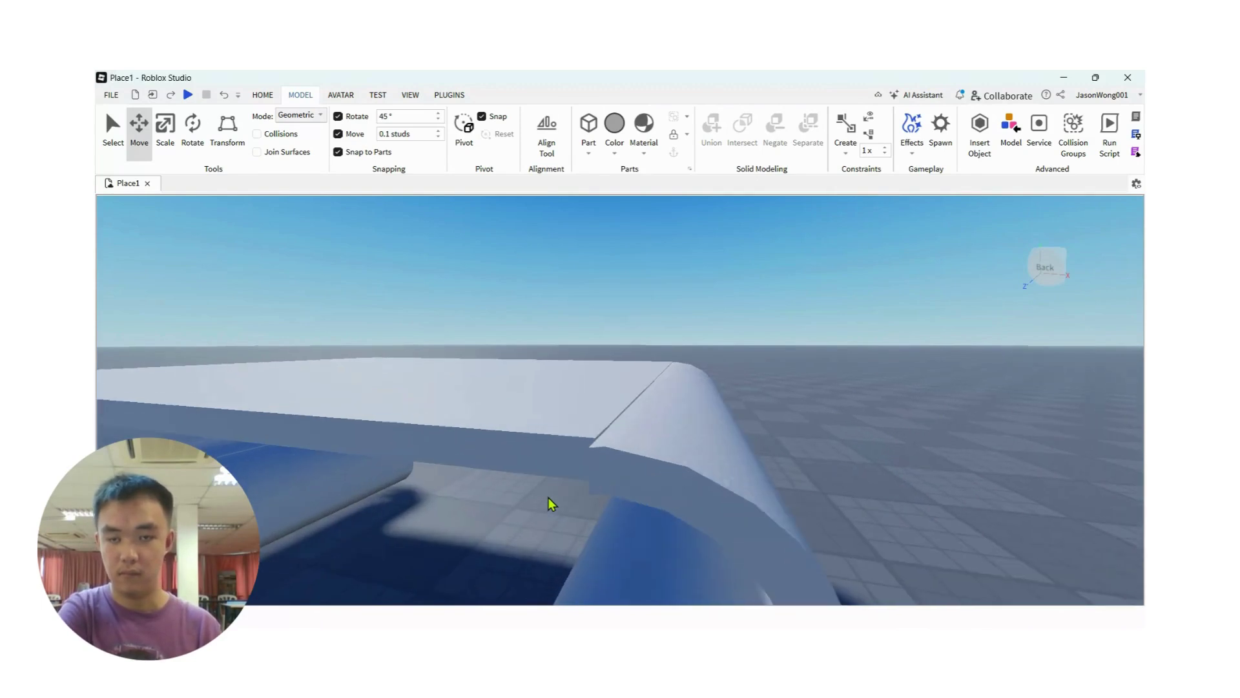
Extend the slab's rear edge until it is flush with the rear ends of both walls
{"action": "right_click_drag", "start_coordinate": [518, 502], "coordinate": [529, 508]}
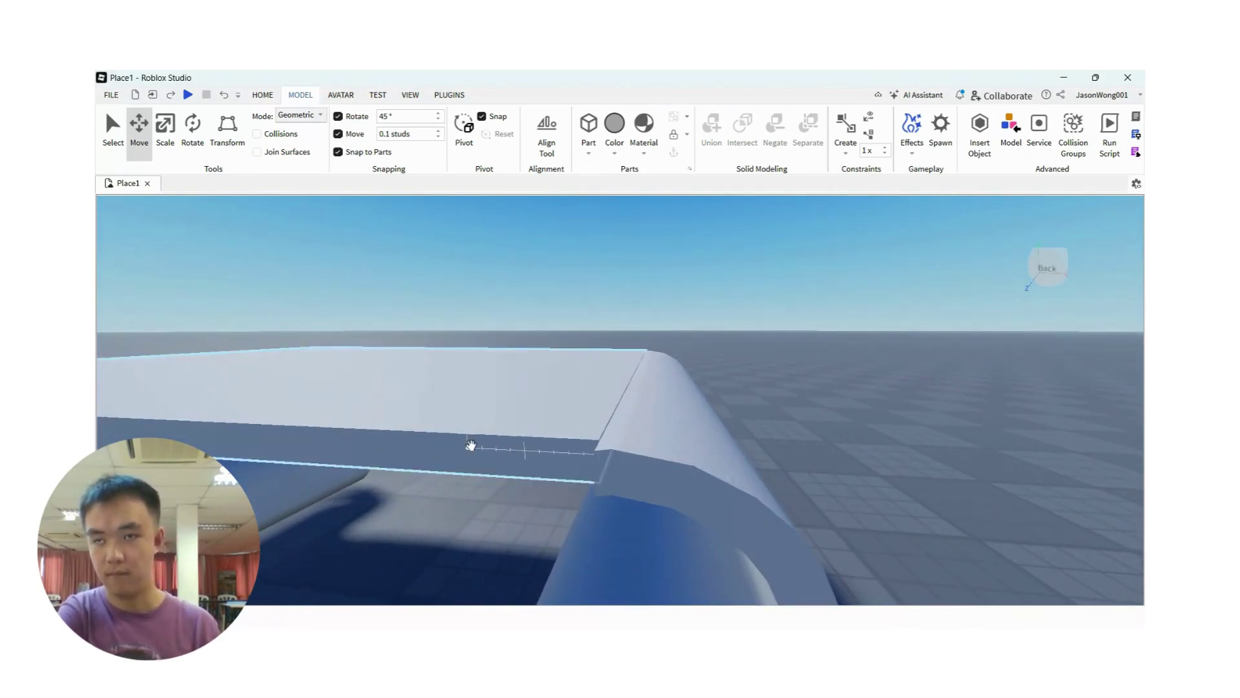
{"action": "key", "text": "a"}
{"action": "left_click", "coordinate": [166, 132]}
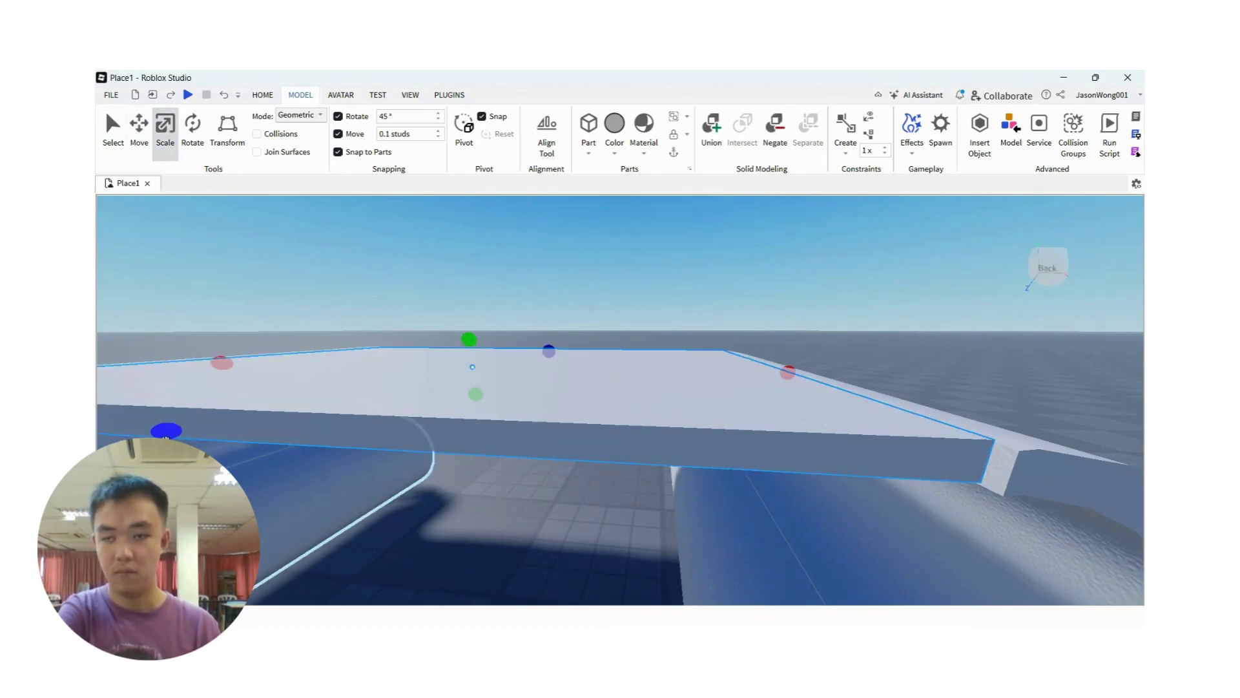
{"action": "left_click_drag", "start_coordinate": [166, 434], "coordinate": [168, 434]}
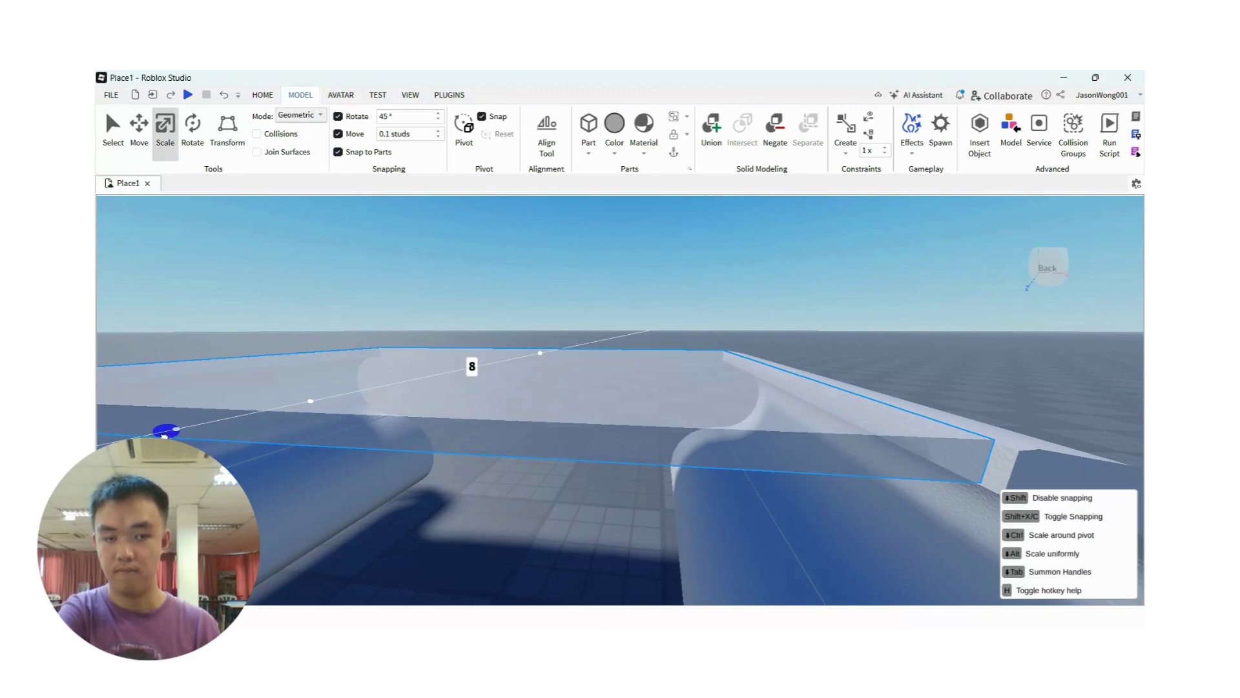
{"action": "left_click_drag", "start_coordinate": [164, 435], "coordinate": [164, 436]}
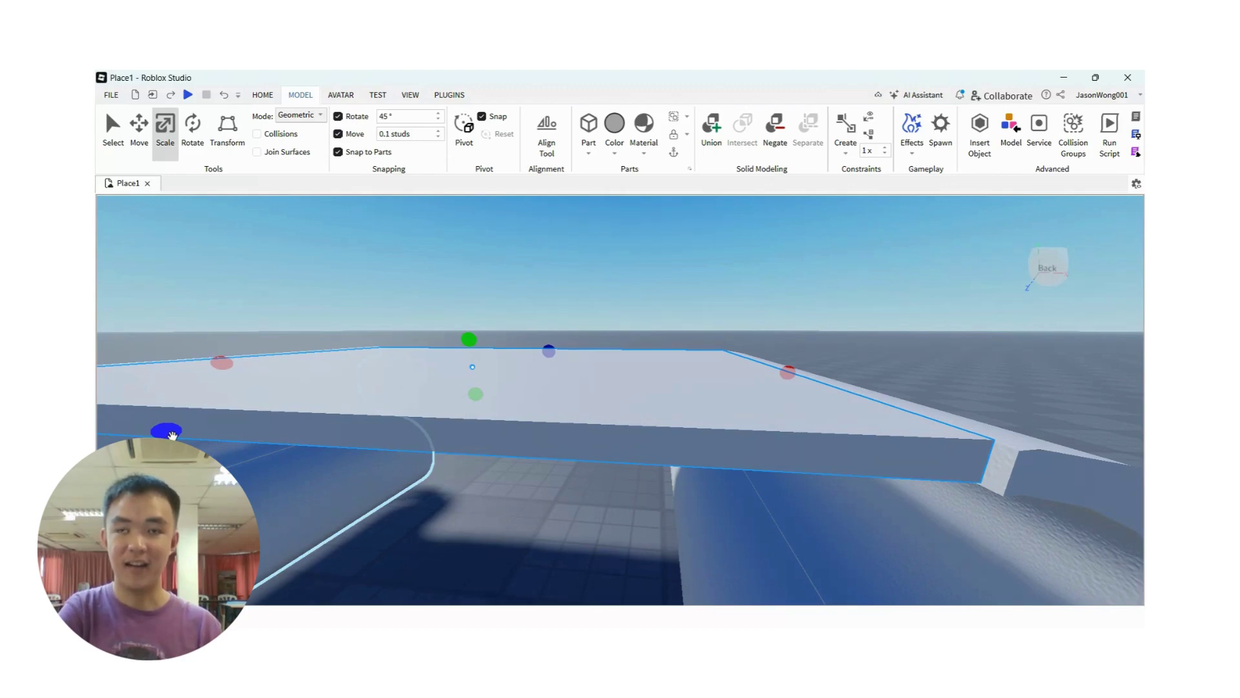
{"action": "left_click_drag", "start_coordinate": [172, 434], "coordinate": [137, 434]}
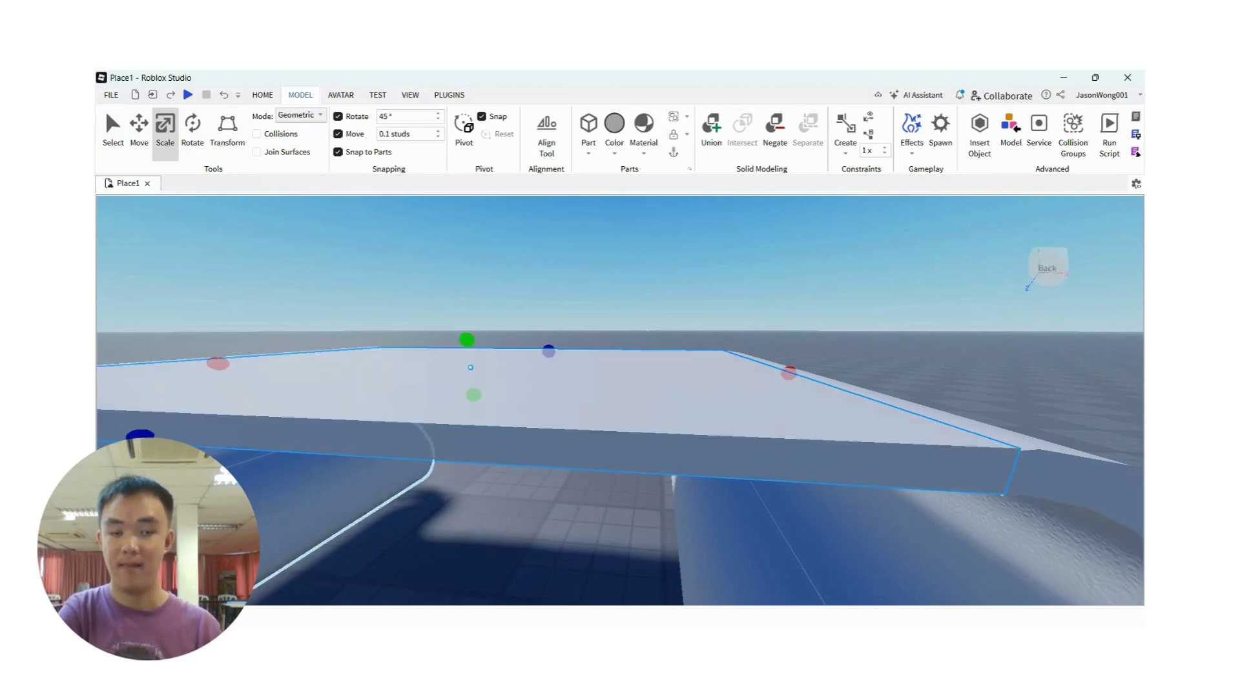
{"action": "left_click", "coordinate": [491, 572]}
Widen the slab sideways to close the gap at the S-shaped wall farther from the separate flat part
{"action": "key", "text": "a"}
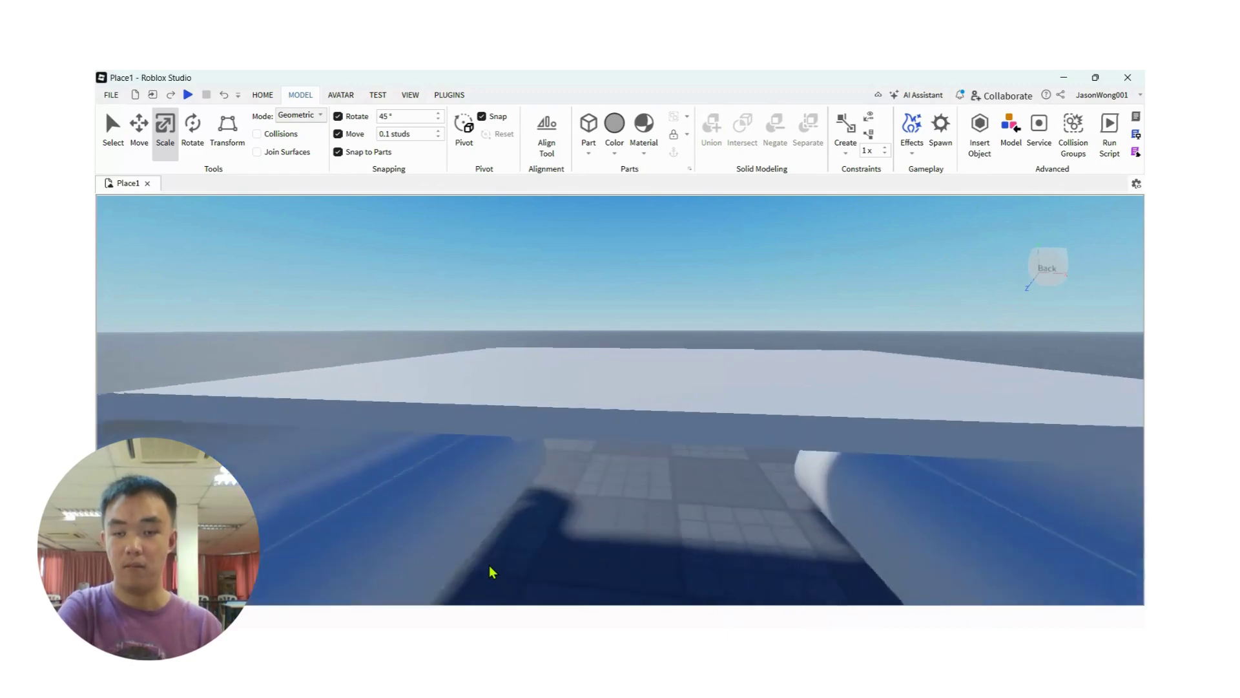
{"action": "right_click_drag", "start_coordinate": [651, 548], "coordinate": [651, 547]}
{"action": "left_click", "coordinate": [651, 393]}
{"action": "left_click", "coordinate": [633, 433]}
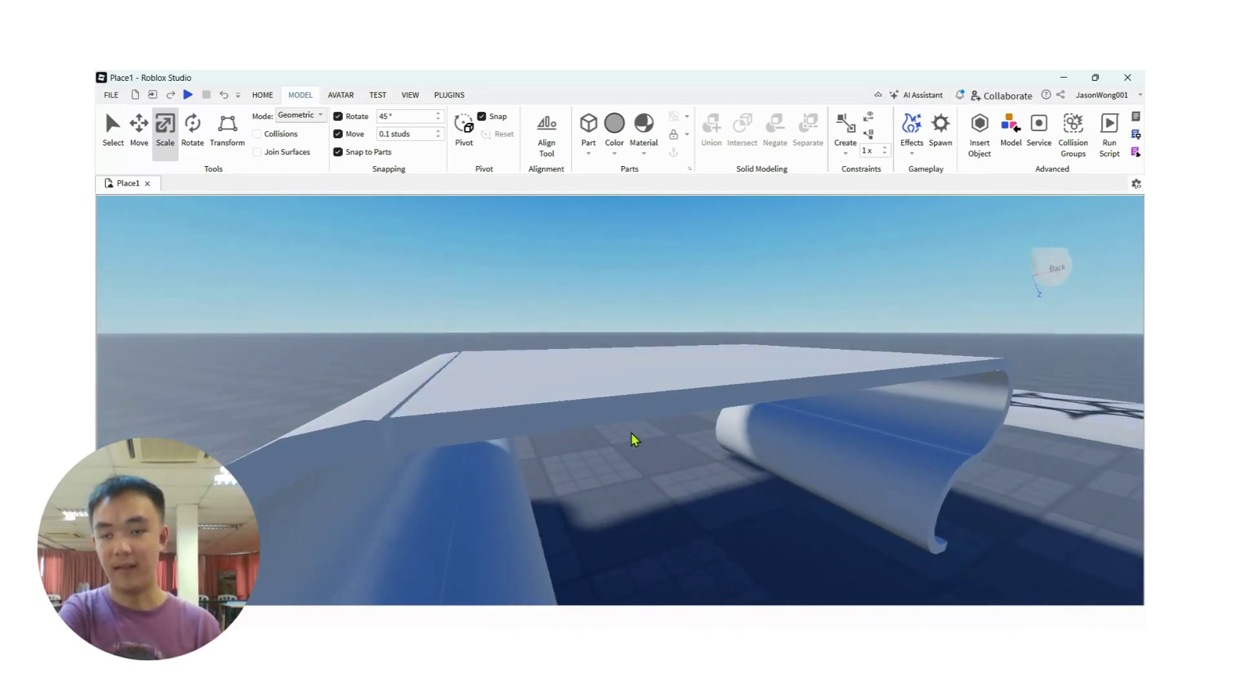
{"action": "left_click", "coordinate": [555, 381]}
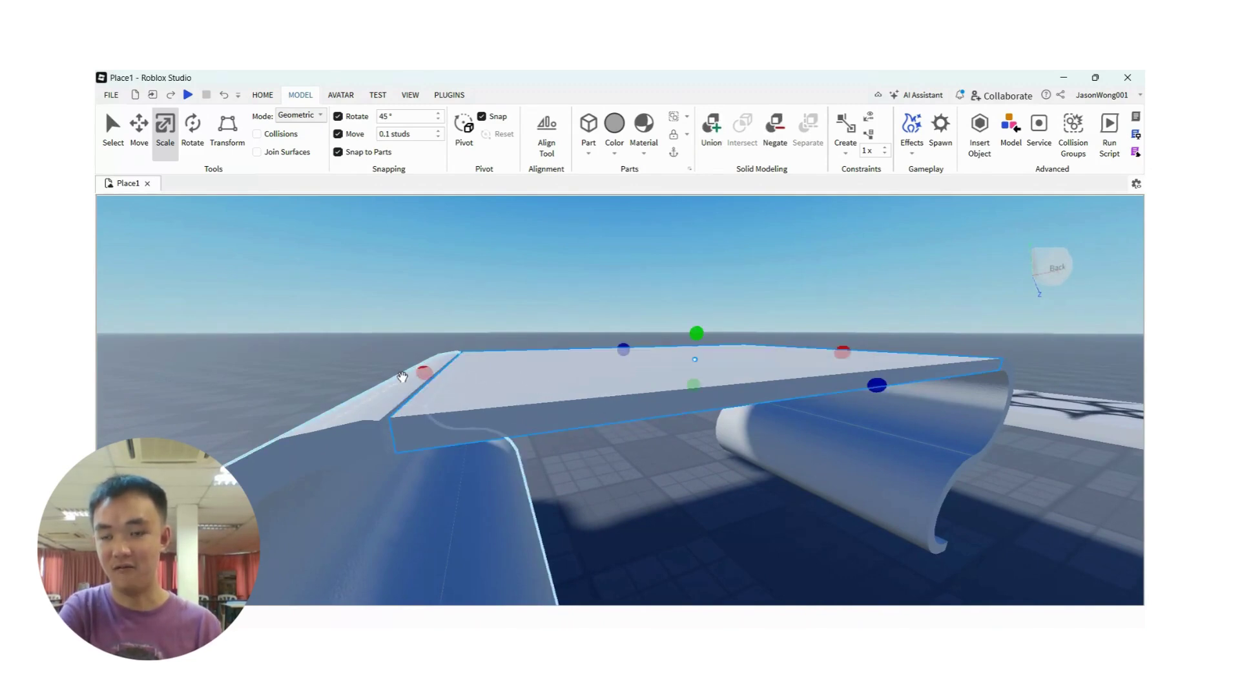
{"action": "left_click_drag", "start_coordinate": [420, 374], "coordinate": [419, 379]}
{"action": "left_click", "coordinate": [619, 493]}
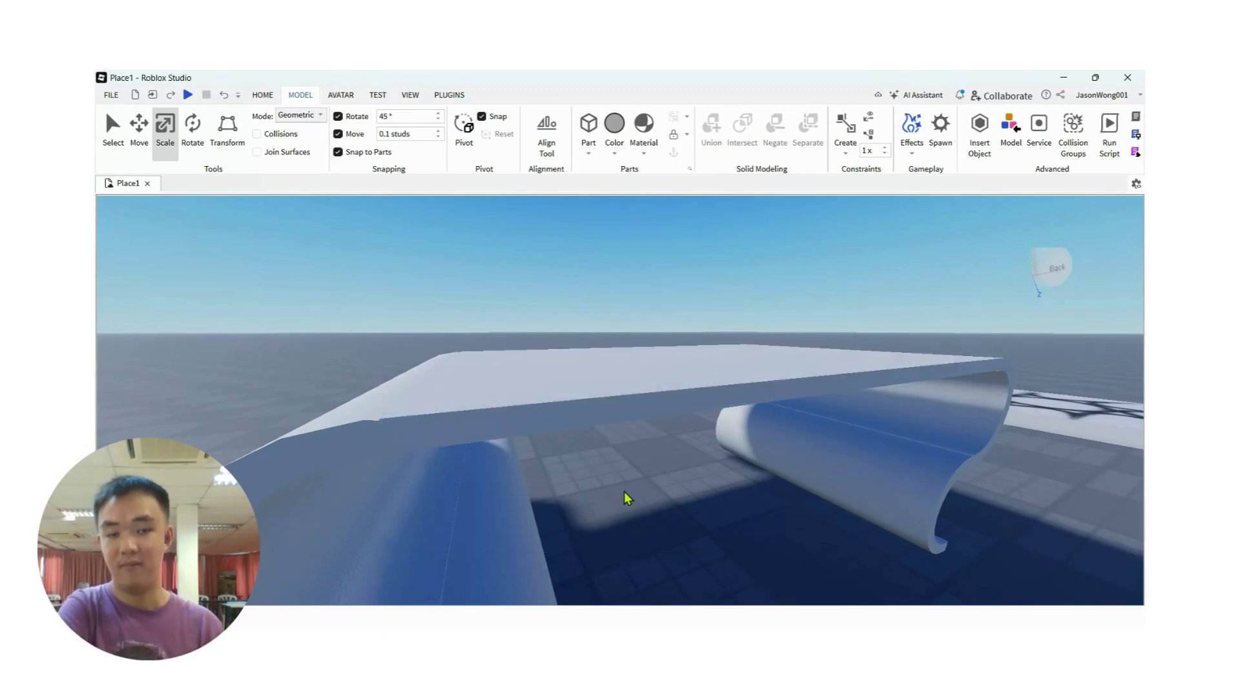
Examine the slab's rear corner joint with the curved wall from outside and behind
{"action": "key", "text": "s"}
{"action": "key", "text": "d"}
{"action": "key", "text": "d"}
{"action": "right_click_drag", "start_coordinate": [578, 491], "coordinate": [575, 488]}
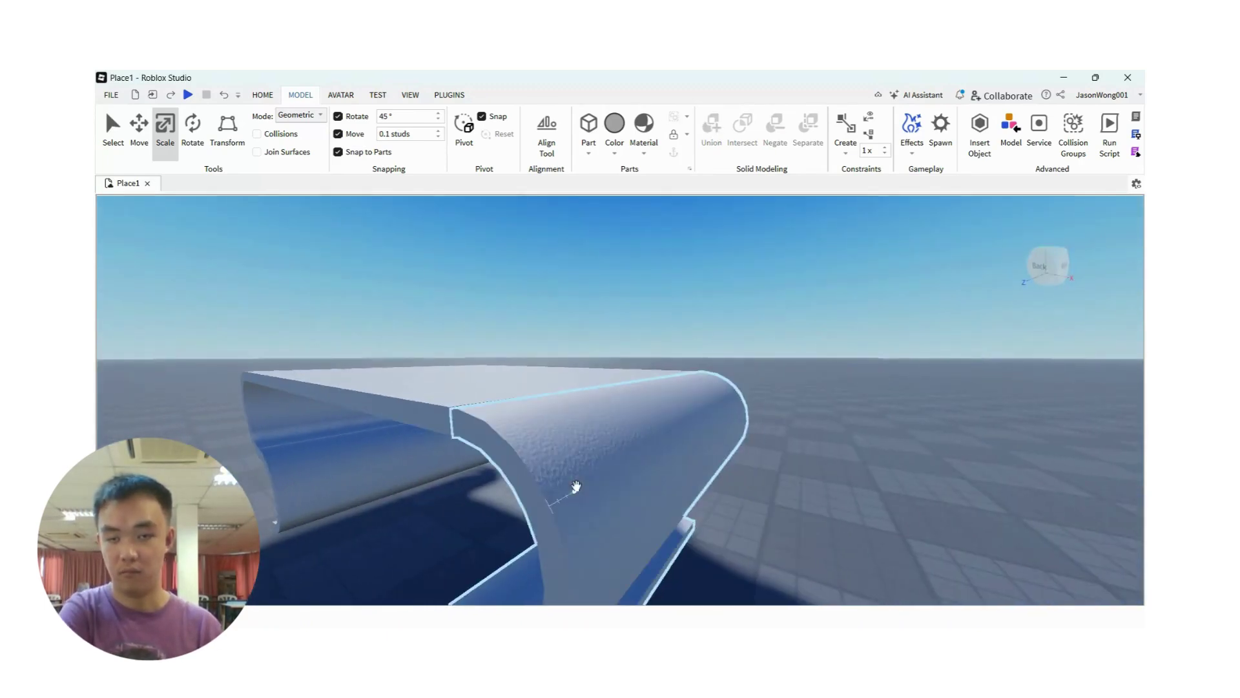
{"action": "right_click_drag", "start_coordinate": [731, 491], "coordinate": [730, 494]}
{"action": "key", "text": "a"}
{"action": "key", "text": "d"}
{"action": "scroll", "coordinate": [704, 530], "scroll_direction": "down", "scroll_amount": 3}
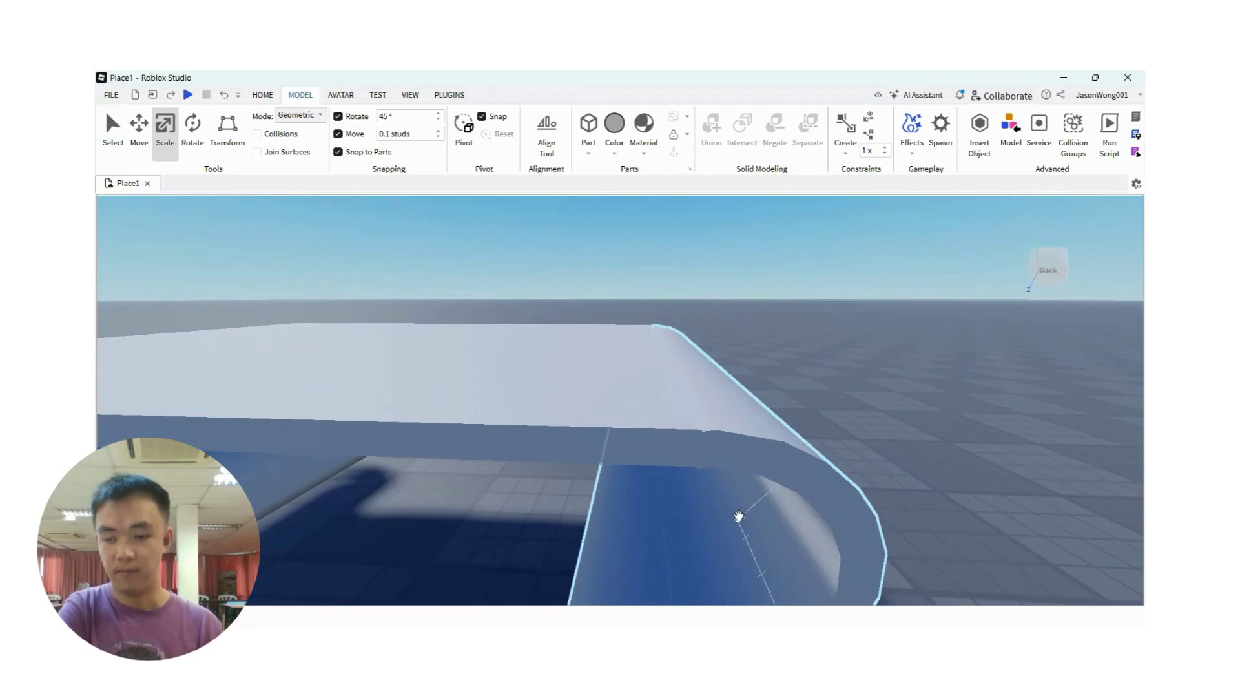
Union the two S-shaped walls and the top slab into one object
{"action": "scroll", "coordinate": [703, 542], "scroll_direction": "down", "scroll_amount": 4}
{"action": "scroll", "coordinate": [698, 551], "scroll_direction": "down", "scroll_amount": 2}
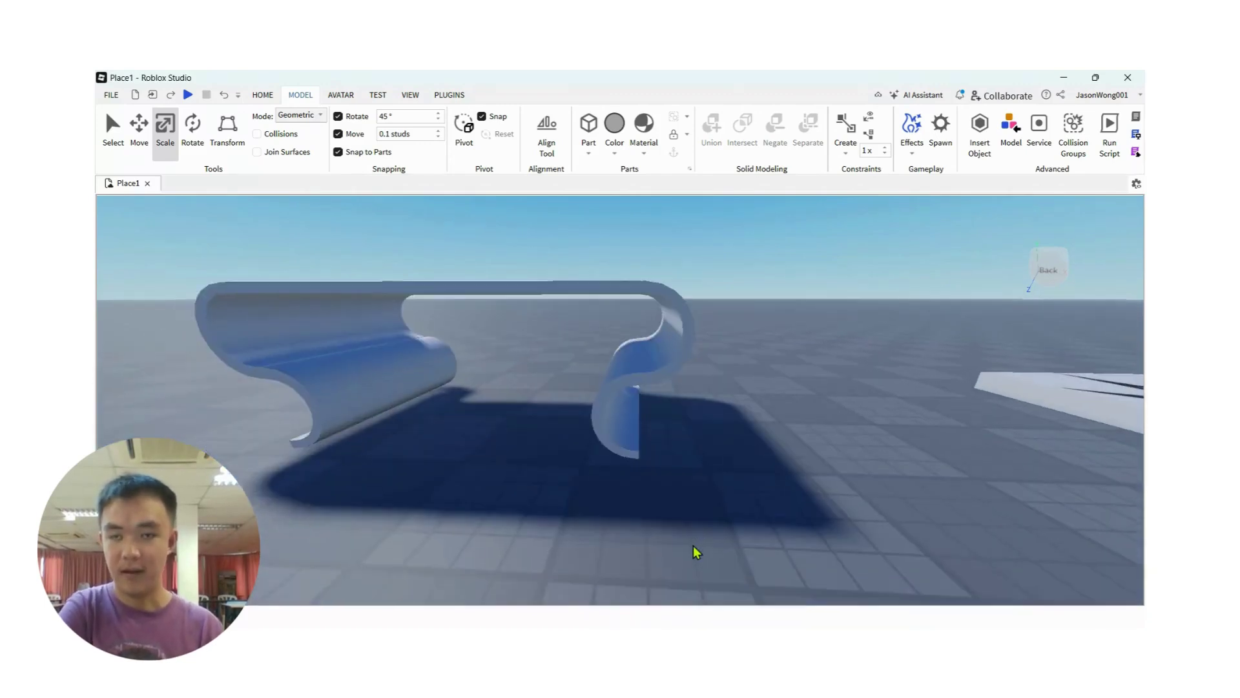
{"action": "scroll", "coordinate": [692, 551], "scroll_direction": "up", "scroll_amount": 4}
{"action": "right_click_drag", "start_coordinate": [734, 506], "coordinate": [734, 508]}
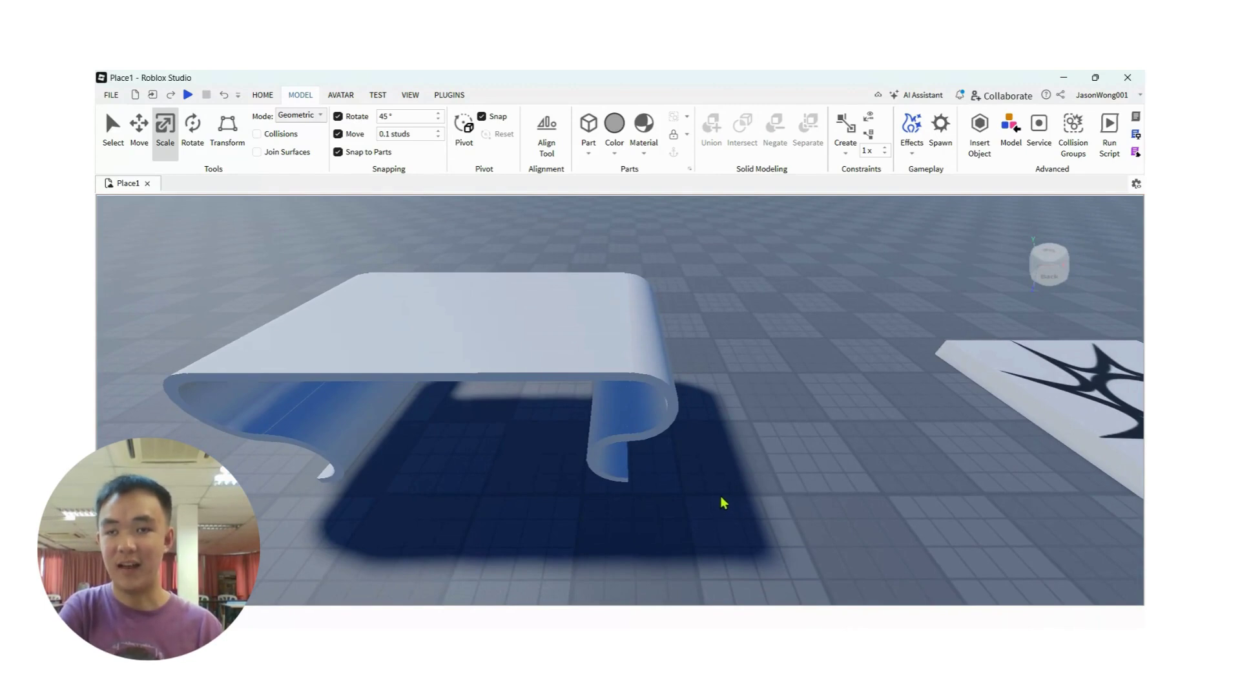
{"action": "left_click_drag", "start_coordinate": [699, 476], "coordinate": [331, 478]}
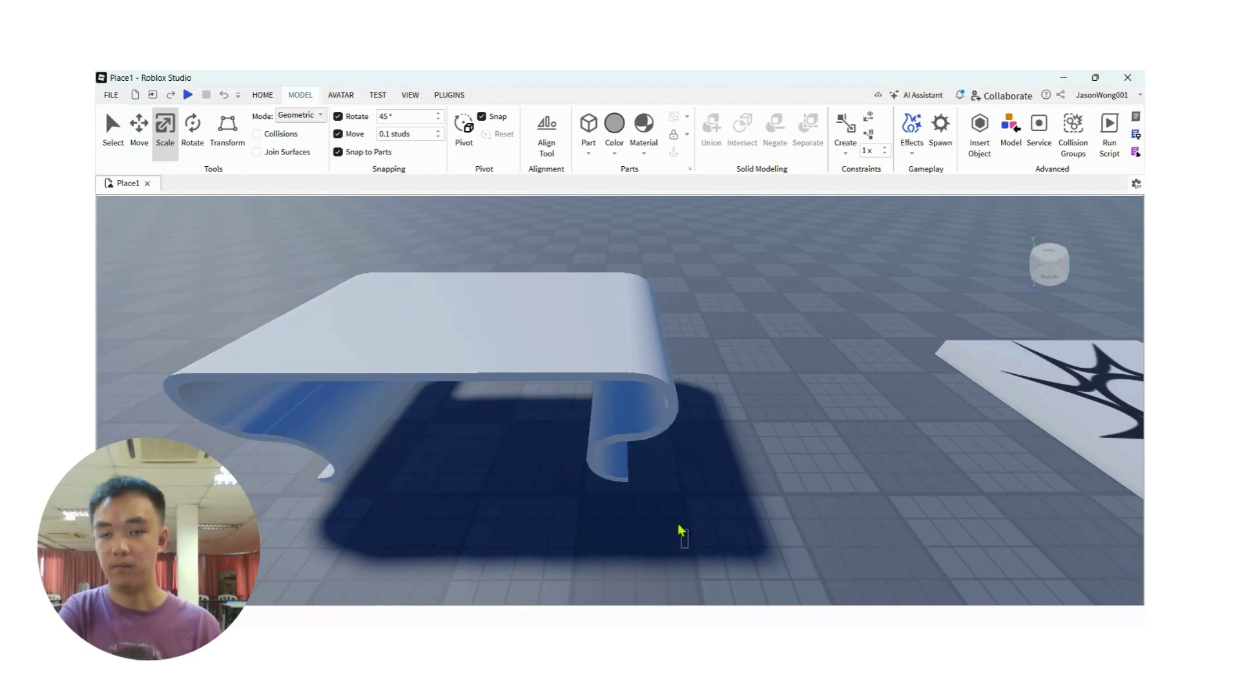
{"action": "left_click_drag", "start_coordinate": [678, 529], "coordinate": [242, 237]}
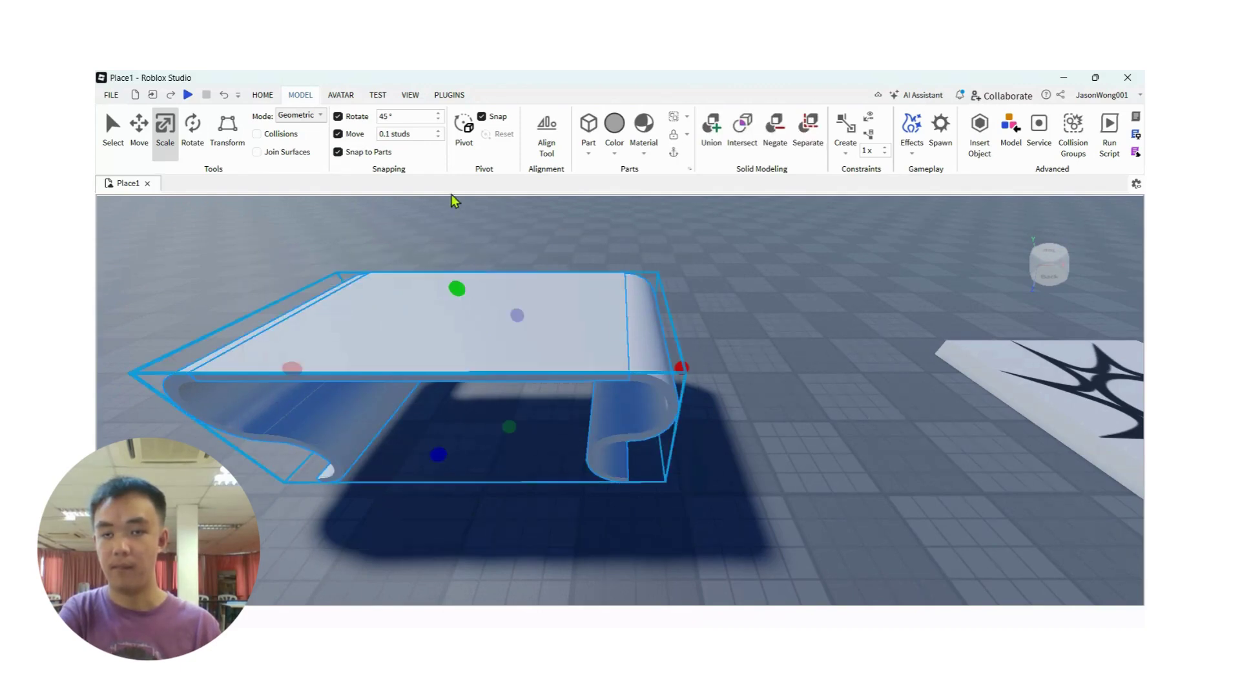
{"action": "left_click", "coordinate": [711, 129]}
{"action": "left_click", "coordinate": [745, 459]}
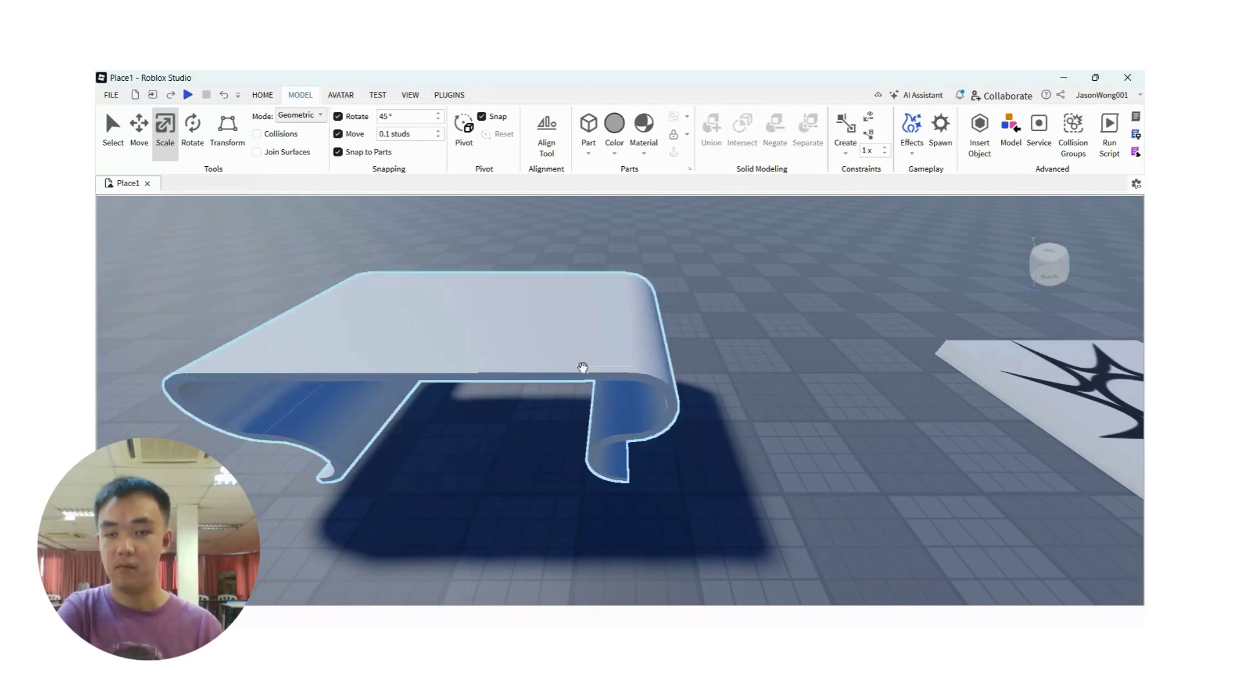
Inspect the joined table from above, and undo the union and the last slab widening
{"action": "key", "text": "a"}
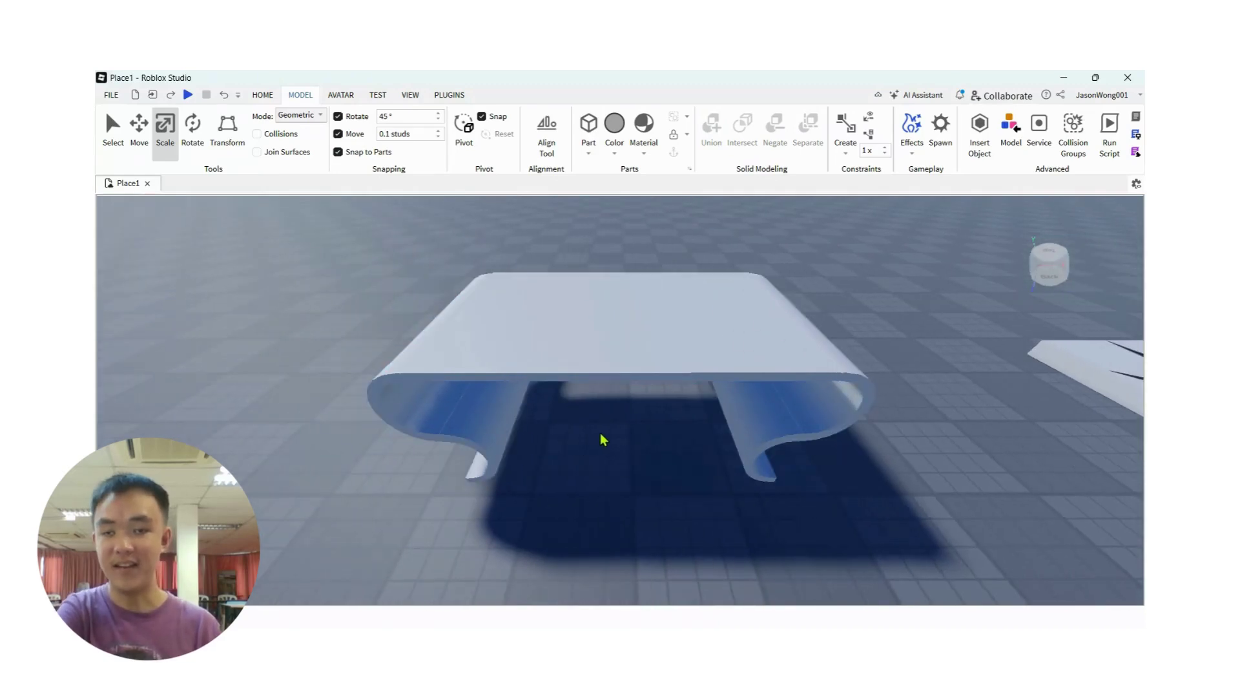
{"action": "right_click_drag", "start_coordinate": [638, 466], "coordinate": [570, 489]}
{"action": "left_click", "coordinate": [520, 374]}
{"action": "left_click", "coordinate": [559, 454]}
{"action": "key", "text": "a"}
{"action": "key", "text": "d"}
{"action": "key", "text": "d"}
{"action": "left_click", "coordinate": [224, 96]}
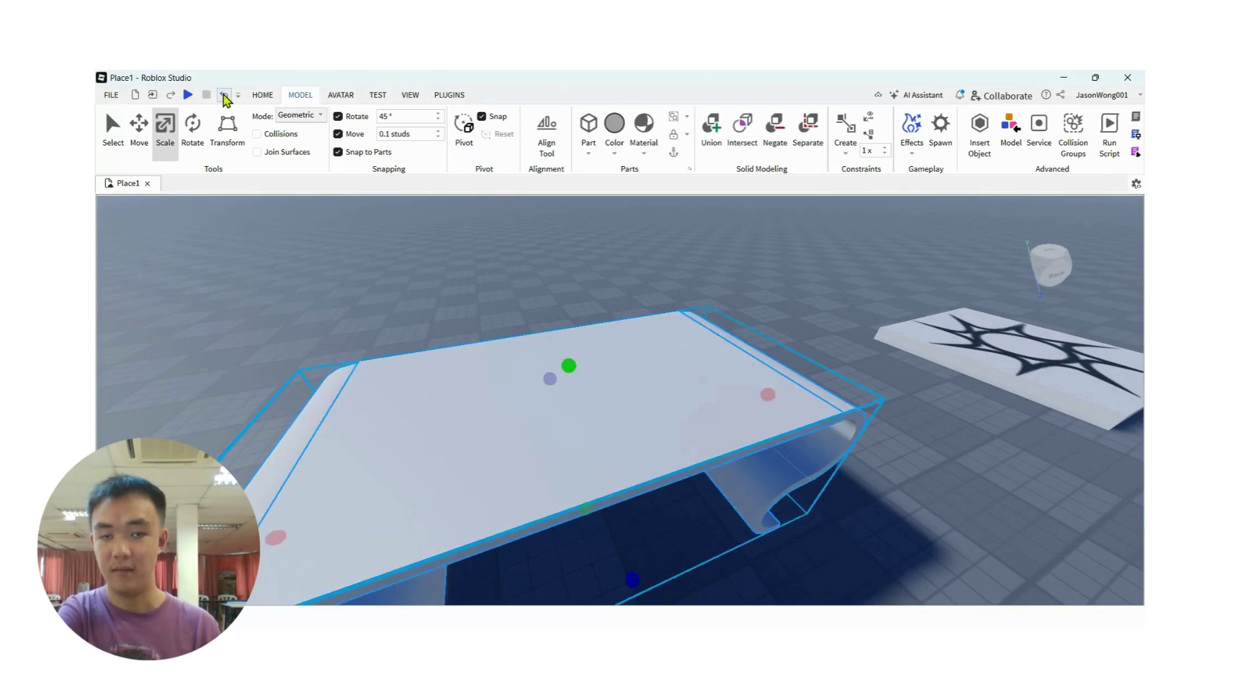
{"action": "left_click", "coordinate": [224, 96]}
{"action": "left_click", "coordinate": [698, 541]}
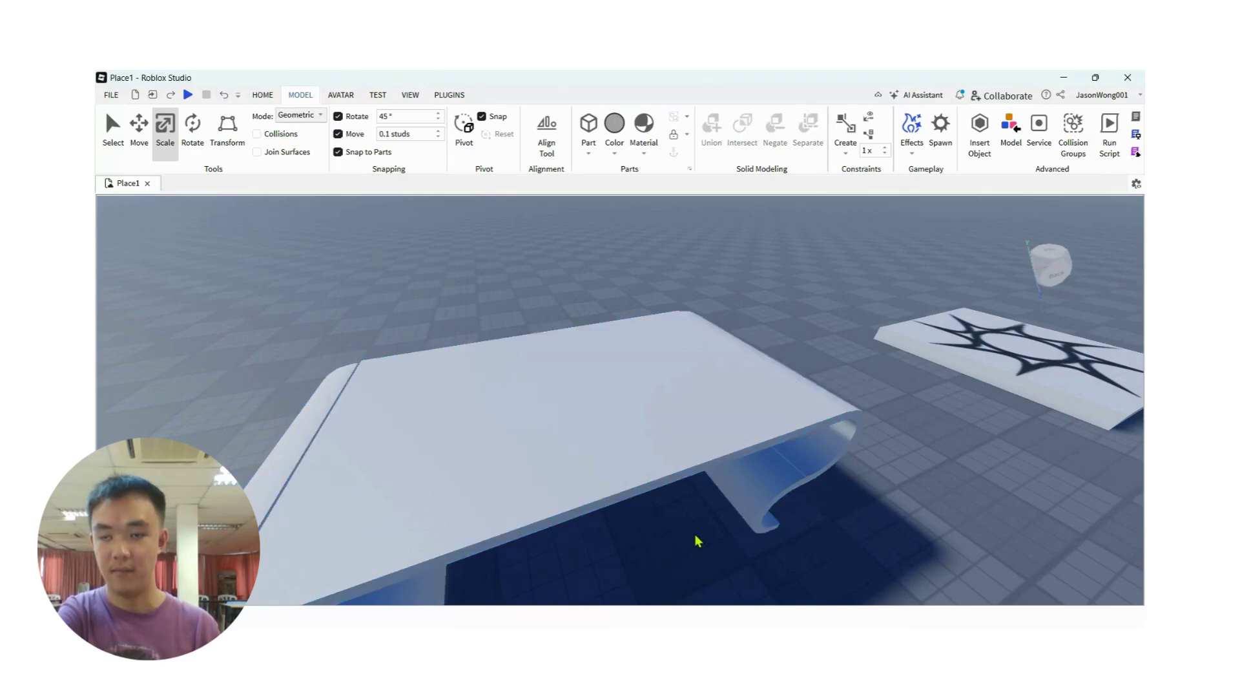
Redo the slab widening and the union of the slab with both walls
{"action": "key", "text": "a"}
{"action": "key", "text": "a"}
{"action": "right_click_drag", "start_coordinate": [738, 521], "coordinate": [739, 522]}
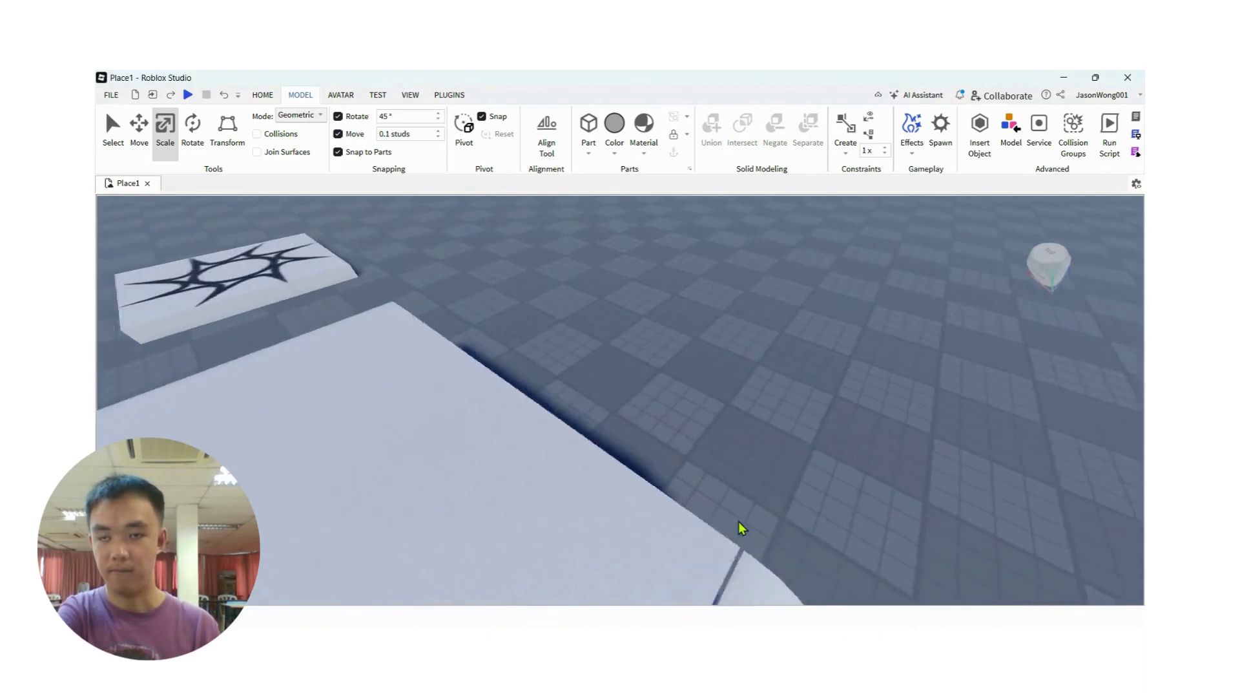
{"action": "key", "text": "s"}
{"action": "right_click_drag", "start_coordinate": [557, 540], "coordinate": [532, 536]}
{"action": "left_click", "coordinate": [166, 101]}
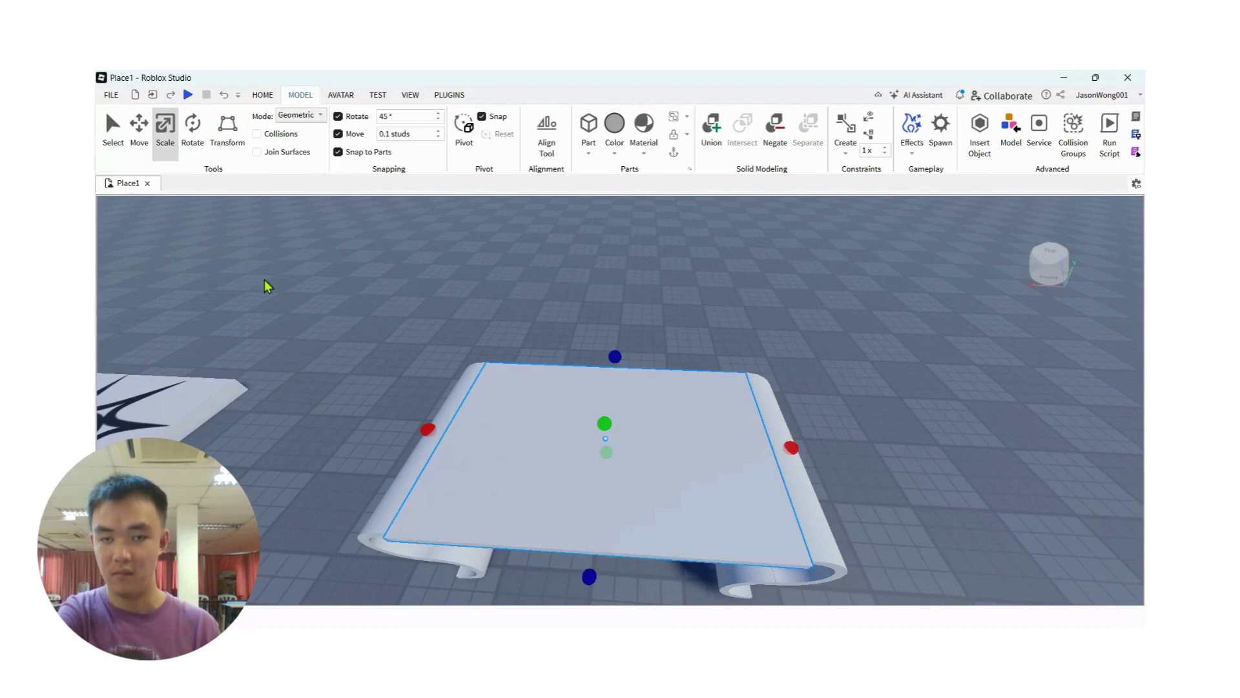
{"action": "left_click", "coordinate": [322, 438]}
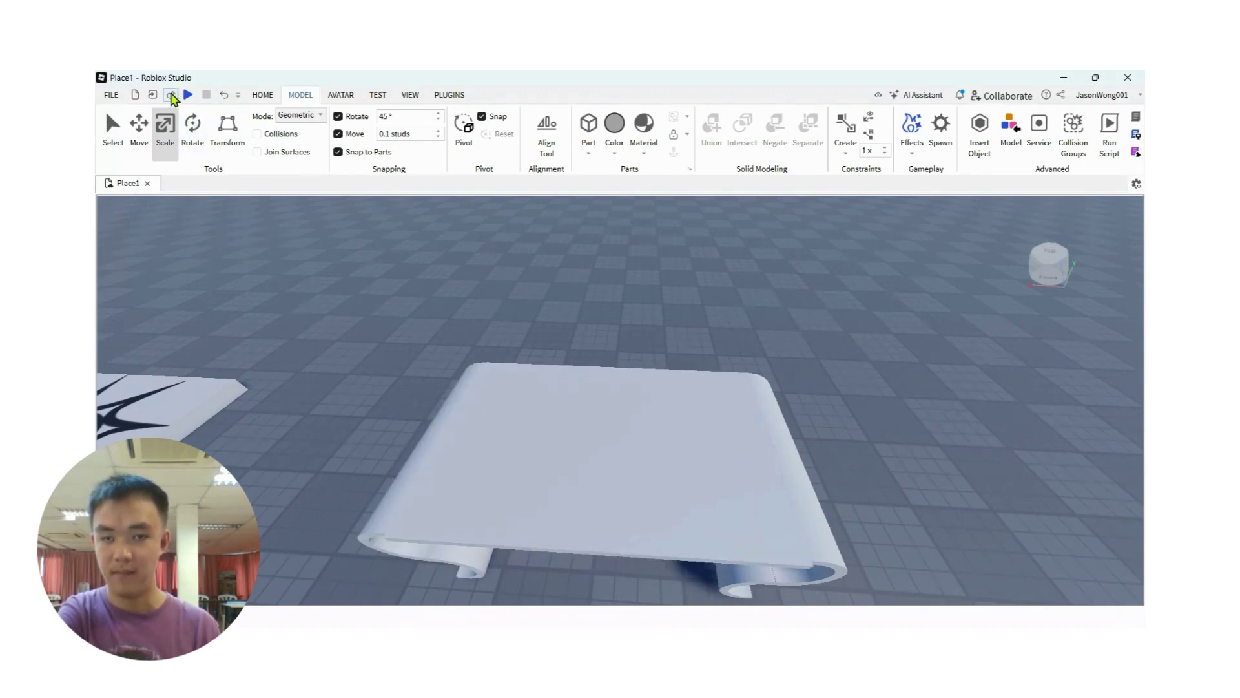
{"action": "left_click", "coordinate": [171, 96]}
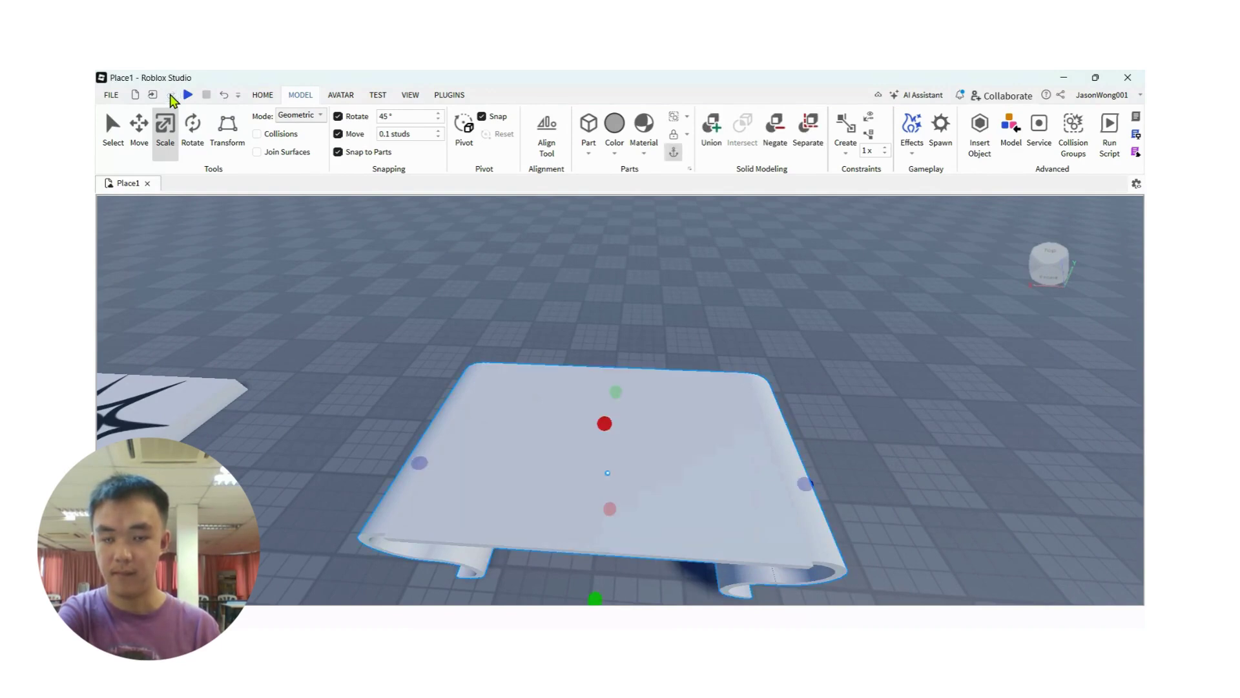
{"action": "left_click", "coordinate": [368, 441]}
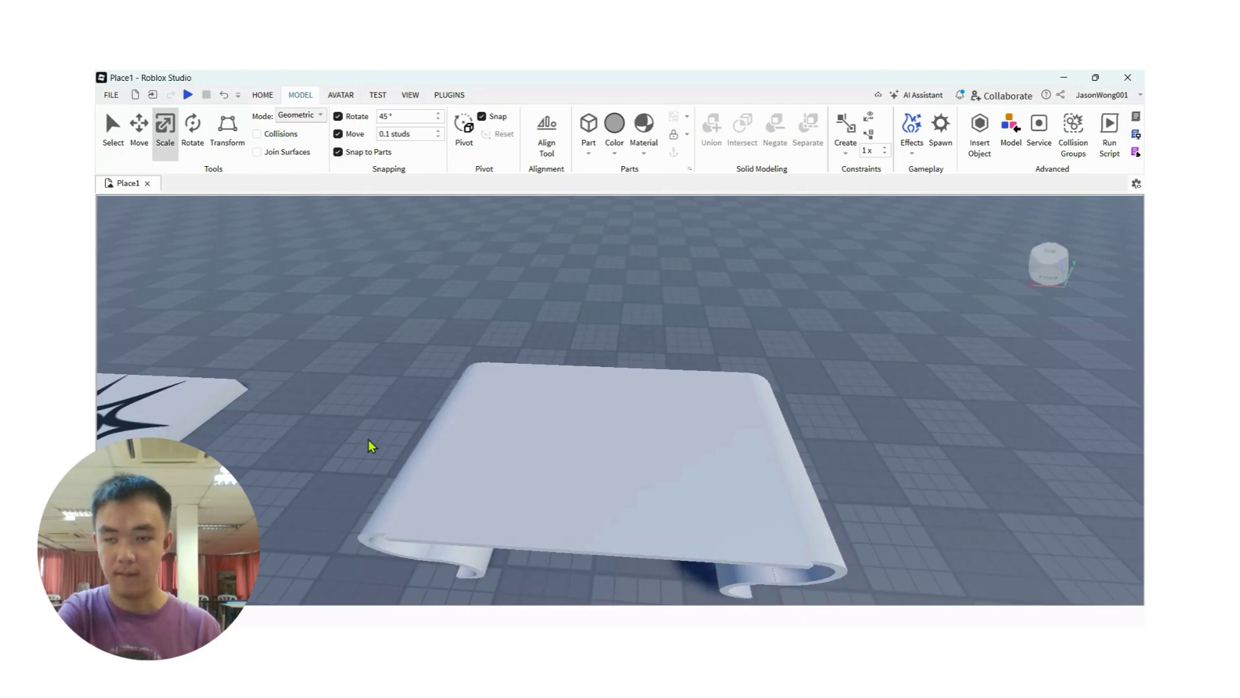
Undo the union again, along with the slab widening before it, to return to separate parts
{"action": "key", "text": "q"}
{"action": "right_click_drag", "start_coordinate": [371, 454], "coordinate": [465, 447]}
{"action": "key", "text": "e"}
{"action": "key", "text": "w"}
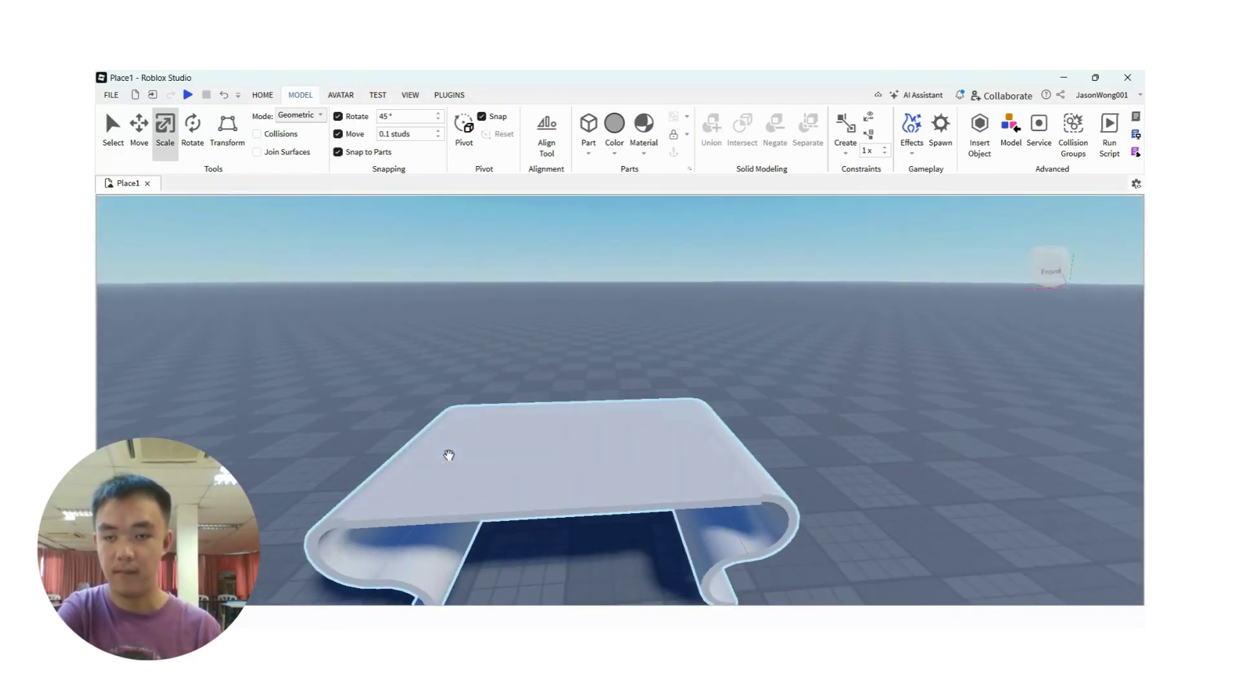
{"action": "left_click", "coordinate": [453, 523]}
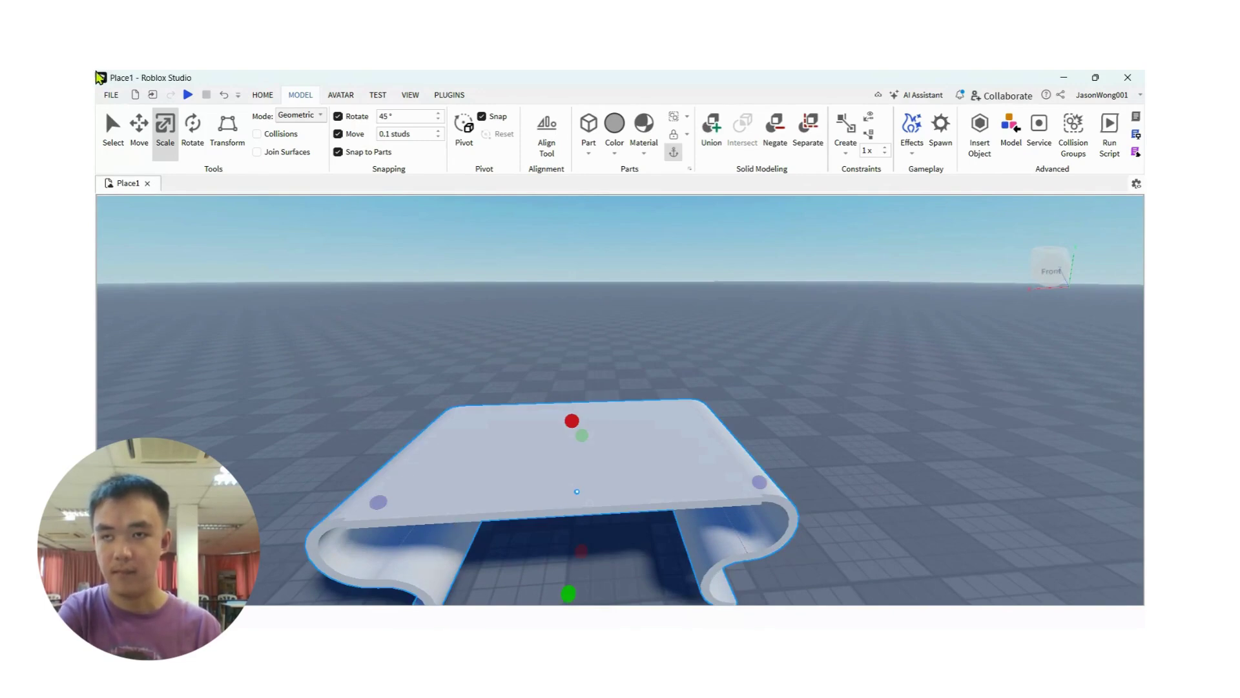
{"action": "left_click", "coordinate": [222, 97]}
{"action": "left_click", "coordinate": [223, 97]}
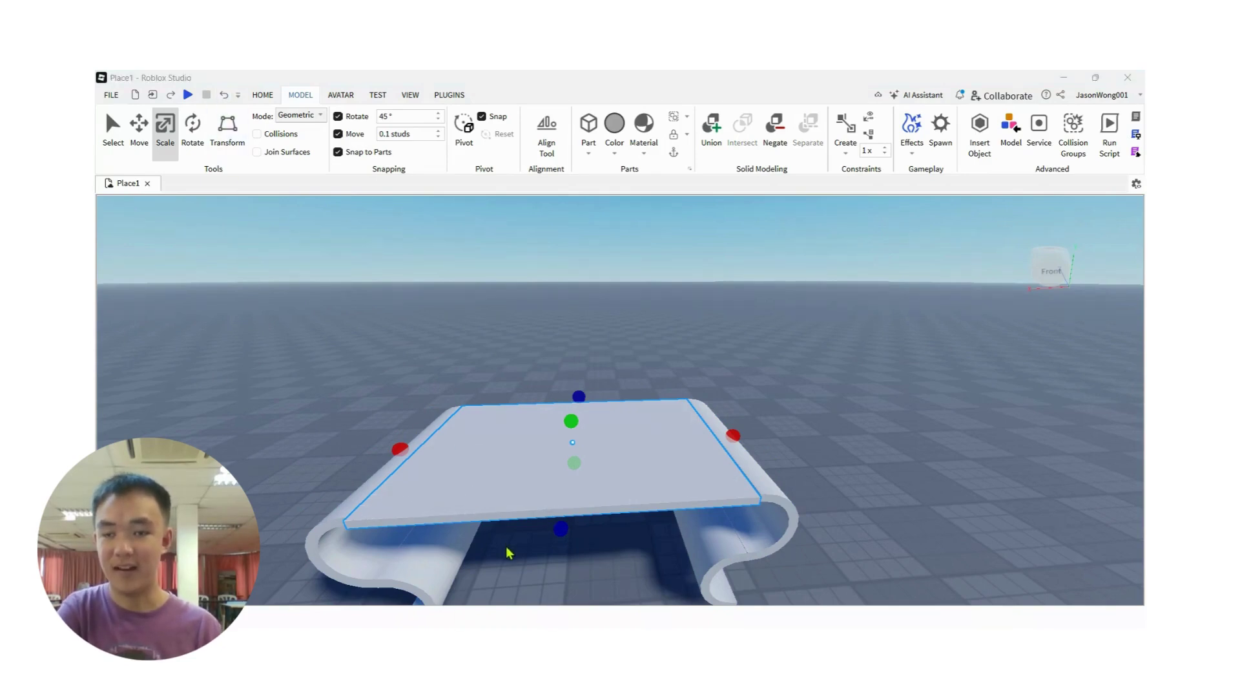
Duplicate the top slab and scale the copy into a smaller, thicker block centred on the tabletop
{"action": "right_click_drag", "start_coordinate": [506, 547], "coordinate": [504, 548]}
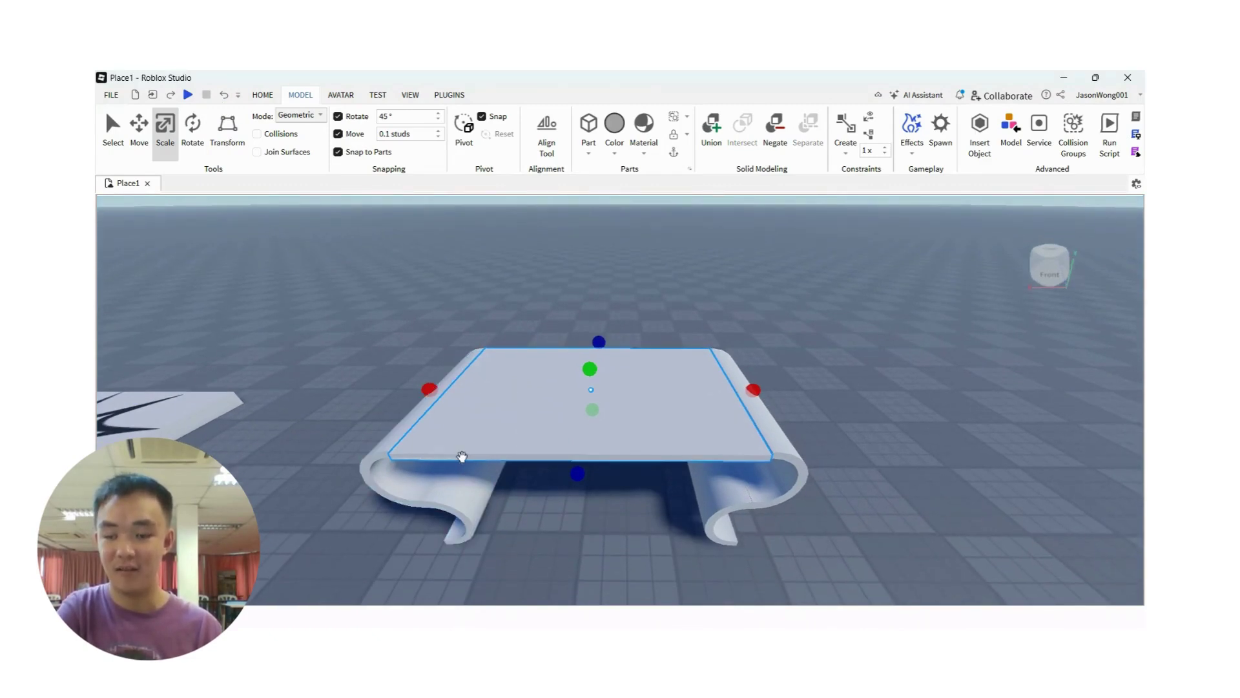
{"action": "left_click_drag", "start_coordinate": [430, 388], "coordinate": [473, 394]}
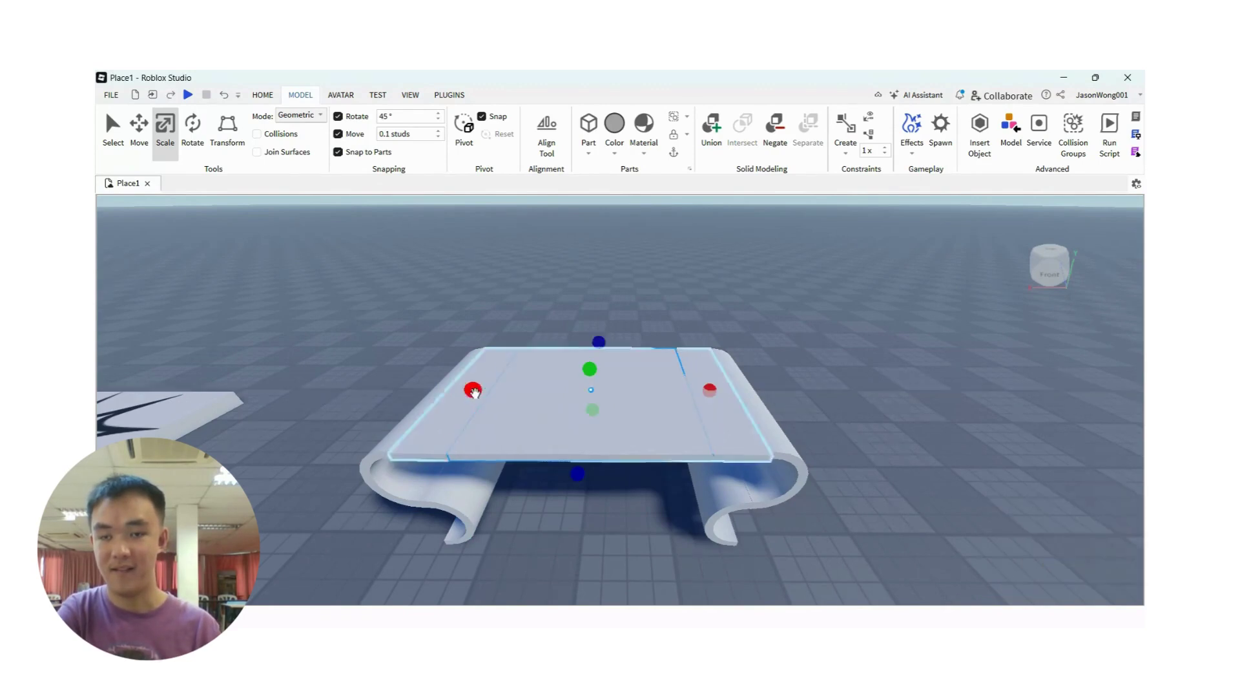
{"action": "mouse_move", "coordinate": [580, 349]}
{"action": "left_mouse_down"}
{"action": "mouse_move", "coordinate": [587, 370]}
{"action": "mouse_move", "coordinate": [585, 354]}
{"action": "left_mouse_up"}
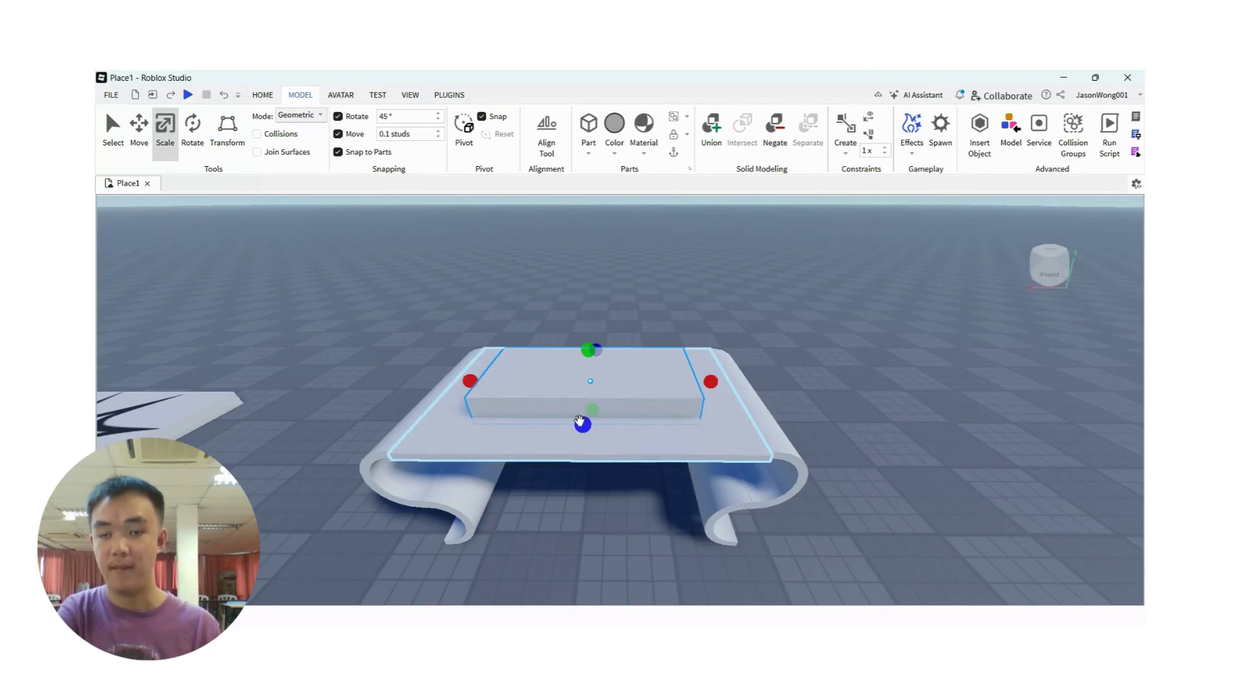
Stretch the small block upward and downward so that it passes completely through the tabletop slab
{"action": "left_click_drag", "start_coordinate": [591, 410], "coordinate": [581, 500]}
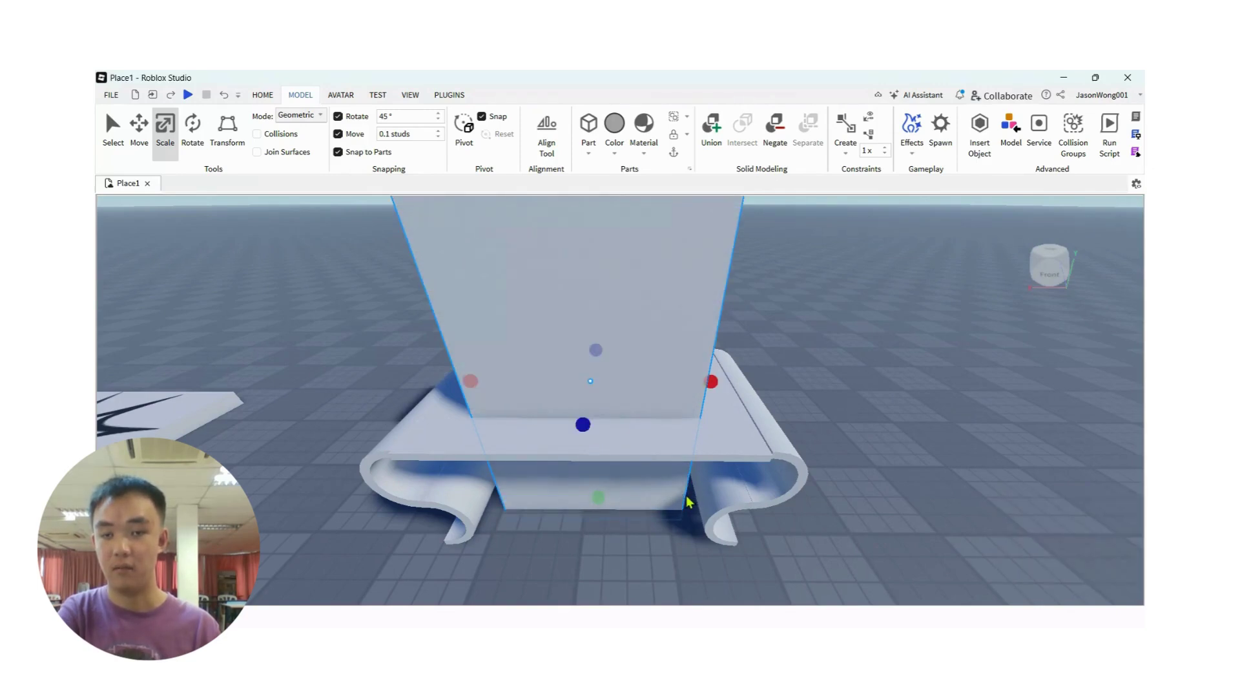
{"action": "key", "text": "ctrl+z"}
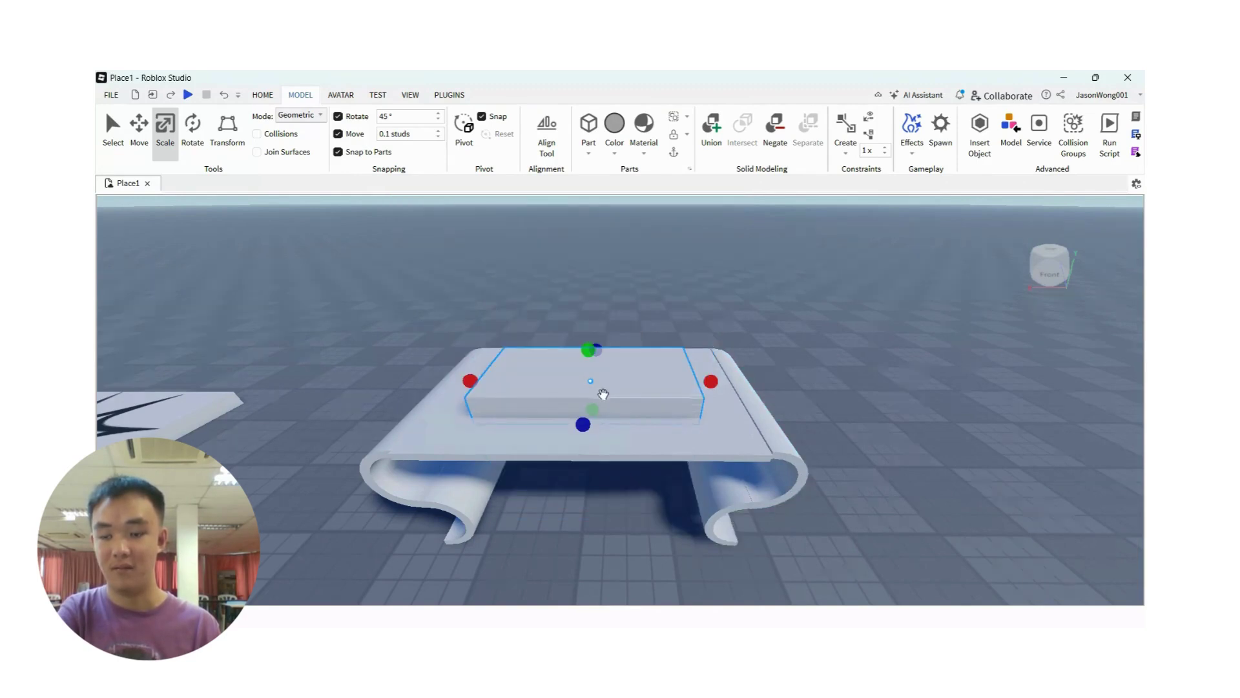
{"action": "left_click_drag", "start_coordinate": [595, 350], "coordinate": [576, 317]}
{"action": "key", "text": "ctrl+z"}
{"action": "left_click", "coordinate": [862, 509]}
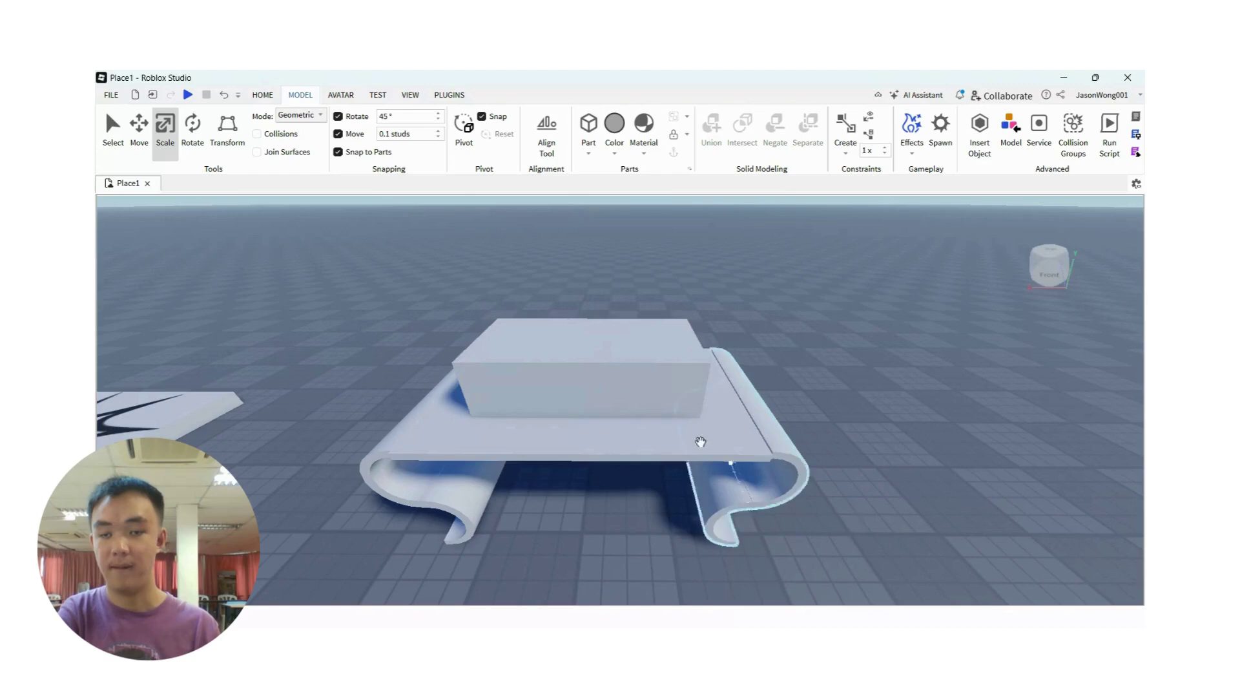
{"action": "left_click", "coordinate": [583, 380]}
{"action": "left_click", "coordinate": [581, 407]}
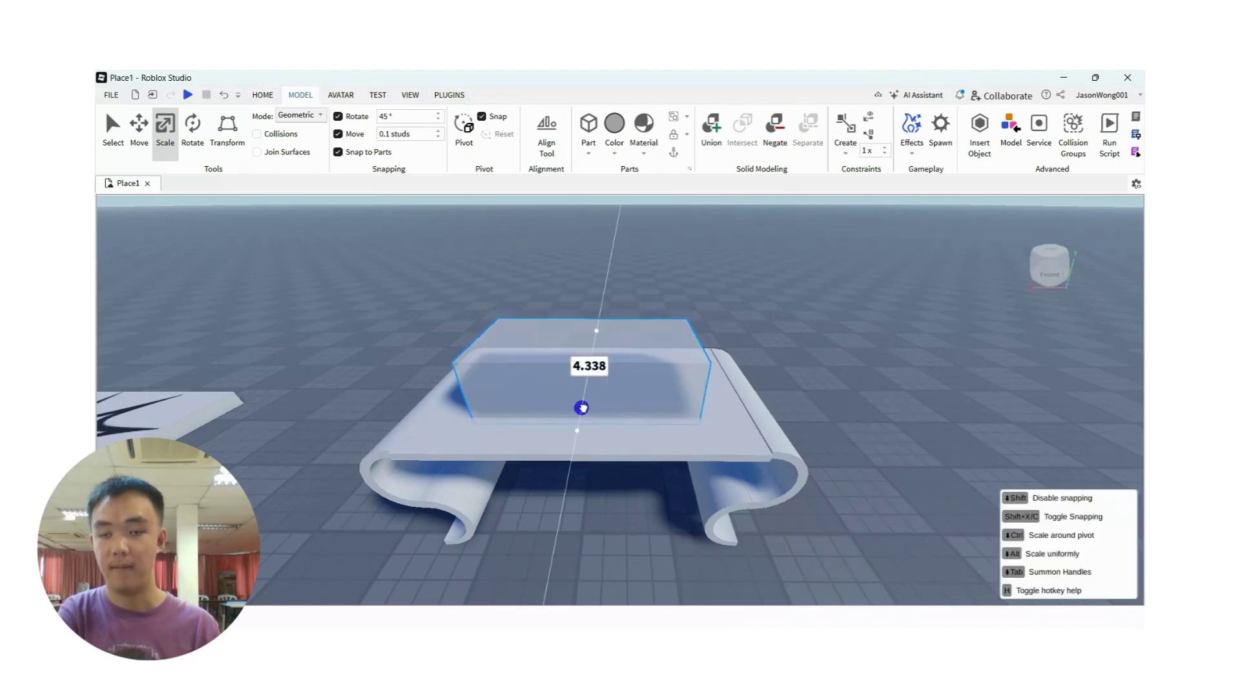
{"action": "left_click_drag", "start_coordinate": [581, 407], "coordinate": [585, 498]}
{"action": "left_click", "coordinate": [991, 562]}
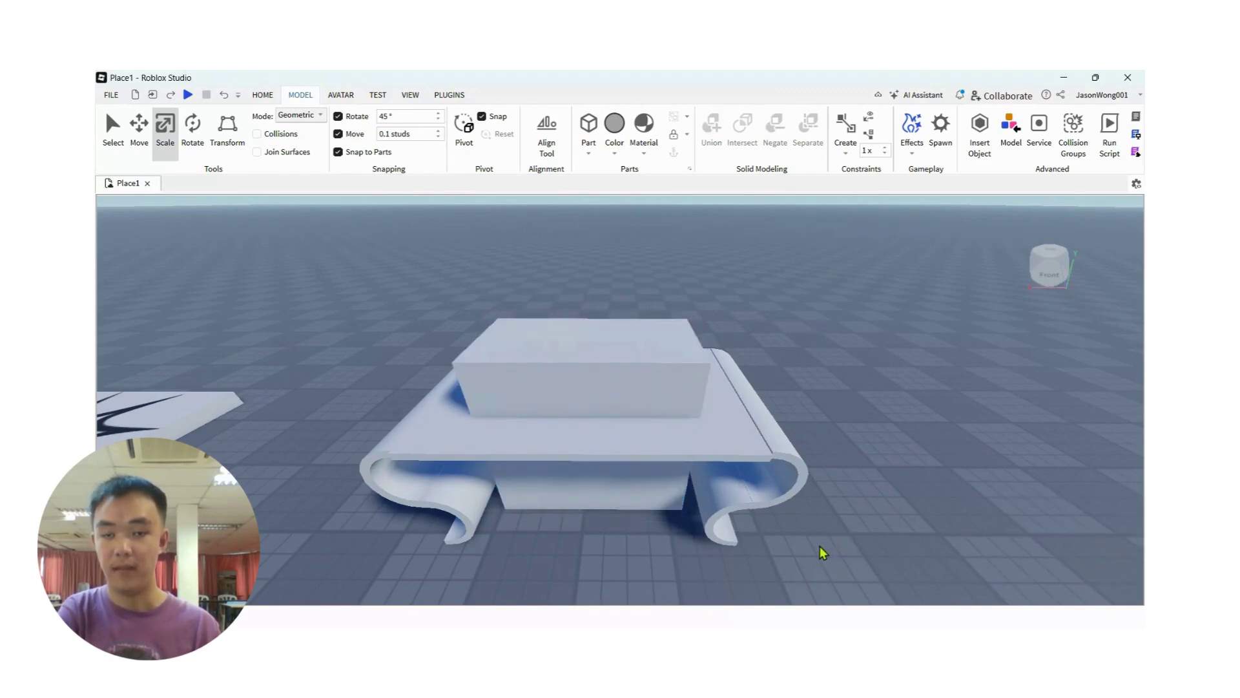
Negate the block and union it with the slab and both walls to cut a rectangular opening in the tabletop
{"action": "left_click", "coordinate": [617, 340]}
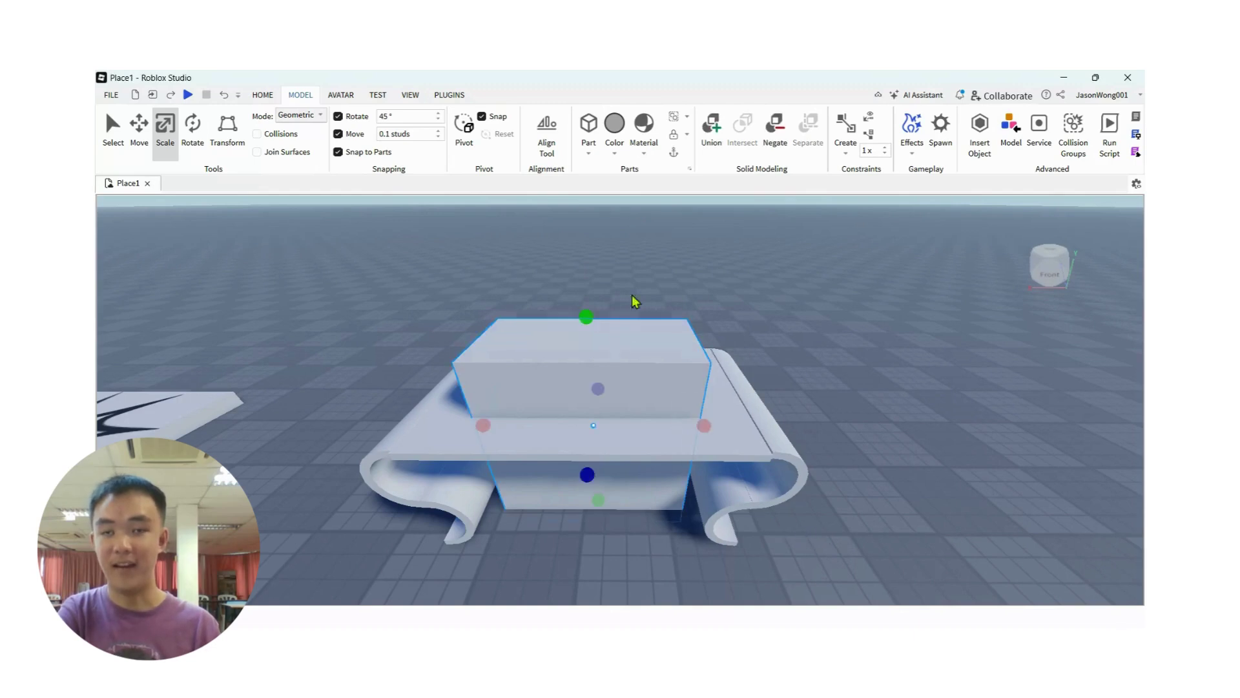
{"action": "left_click", "coordinate": [775, 126]}
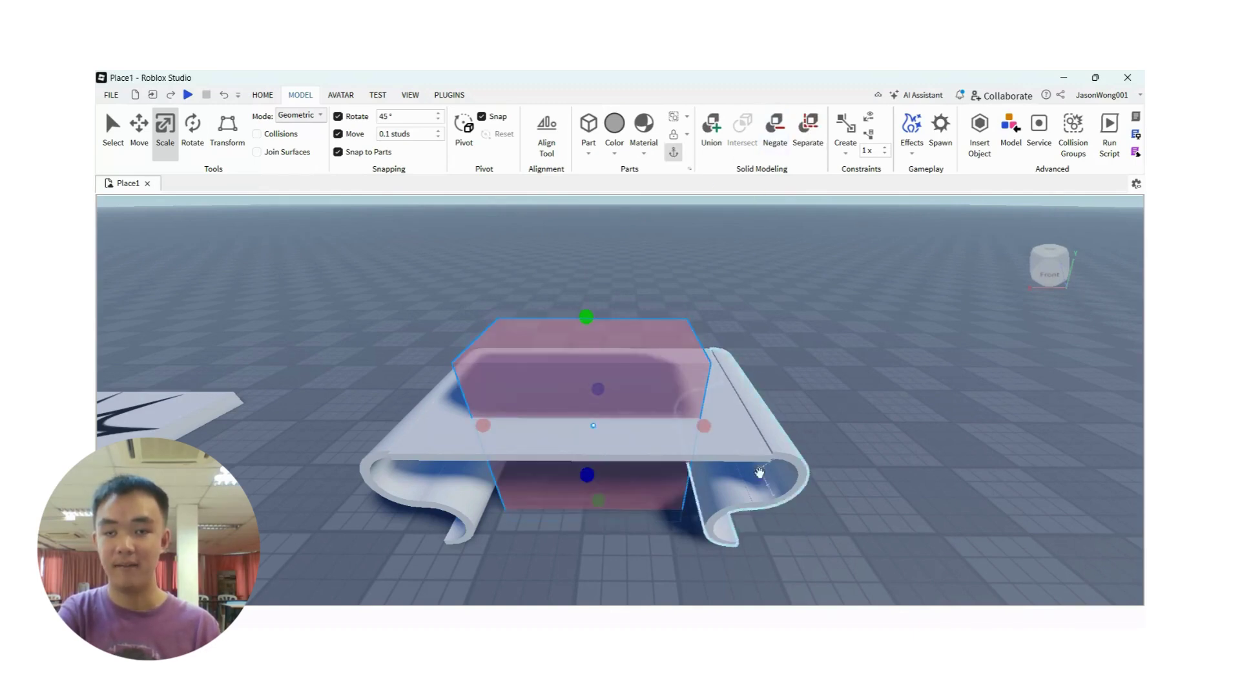
{"action": "left_click_drag", "start_coordinate": [821, 546], "coordinate": [390, 285]}
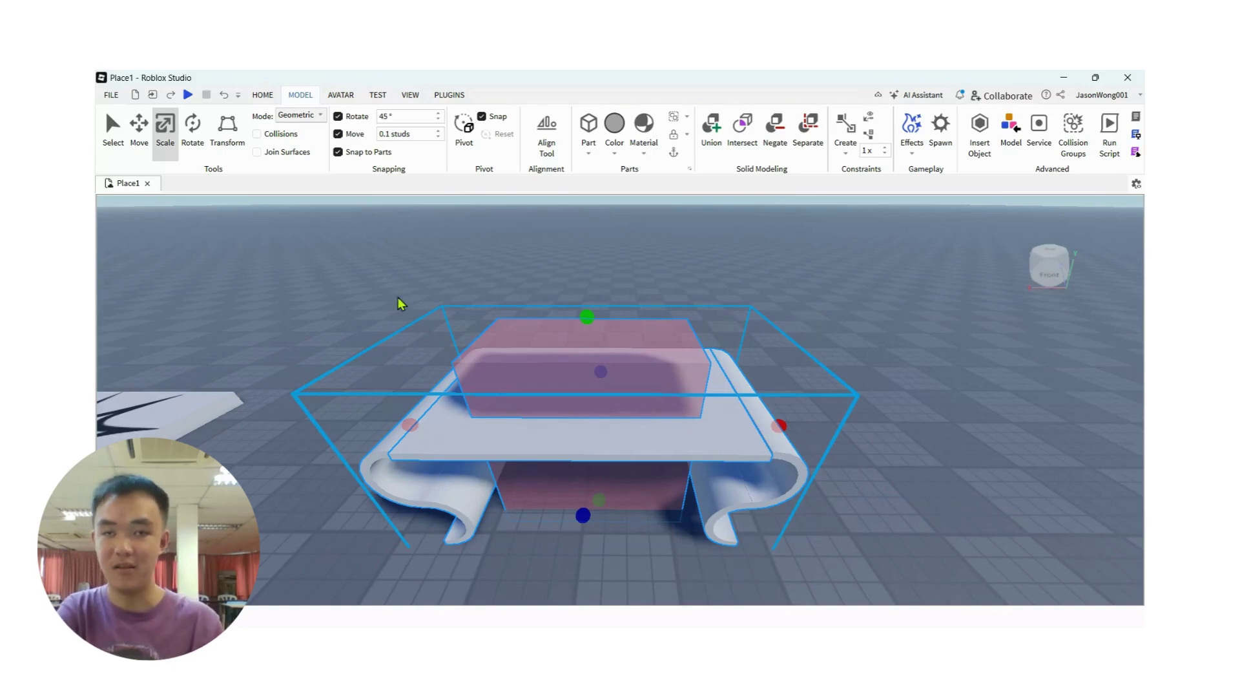
{"action": "left_click", "coordinate": [713, 138]}
{"action": "left_click", "coordinate": [810, 422]}
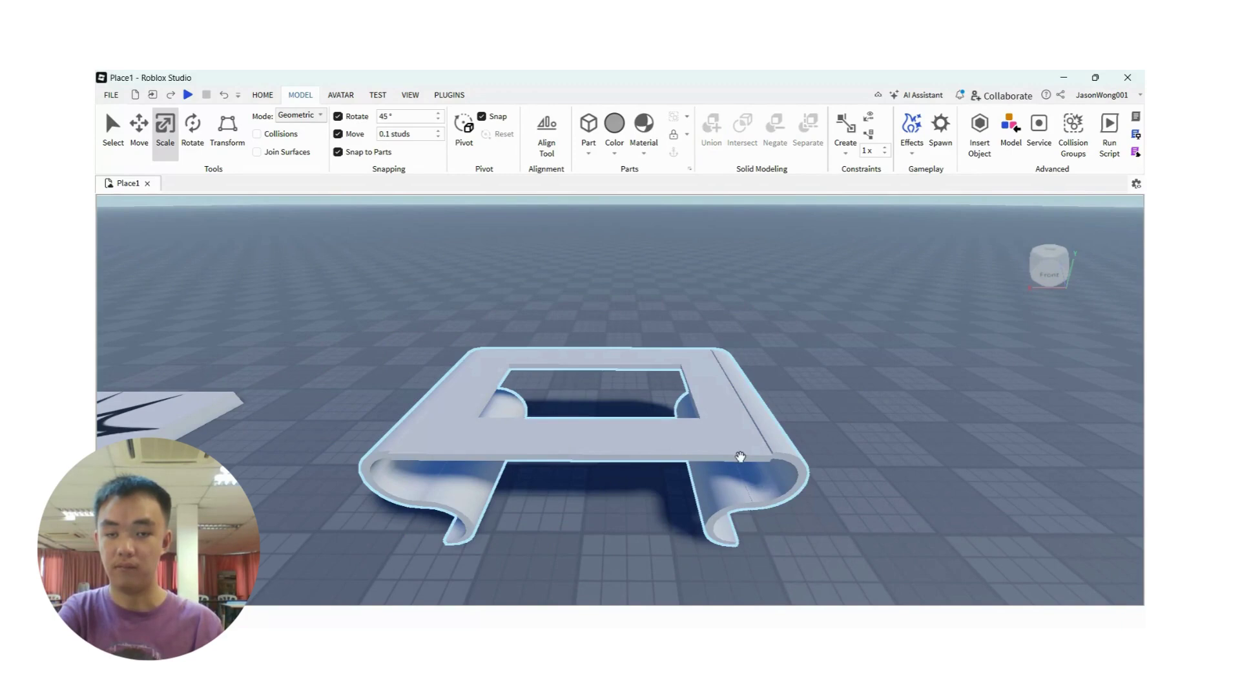
Examine the table's rectangular opening and curved walls from the front, at ground level and above the top
{"action": "right_click_drag", "start_coordinate": [853, 456], "coordinate": [786, 440]}
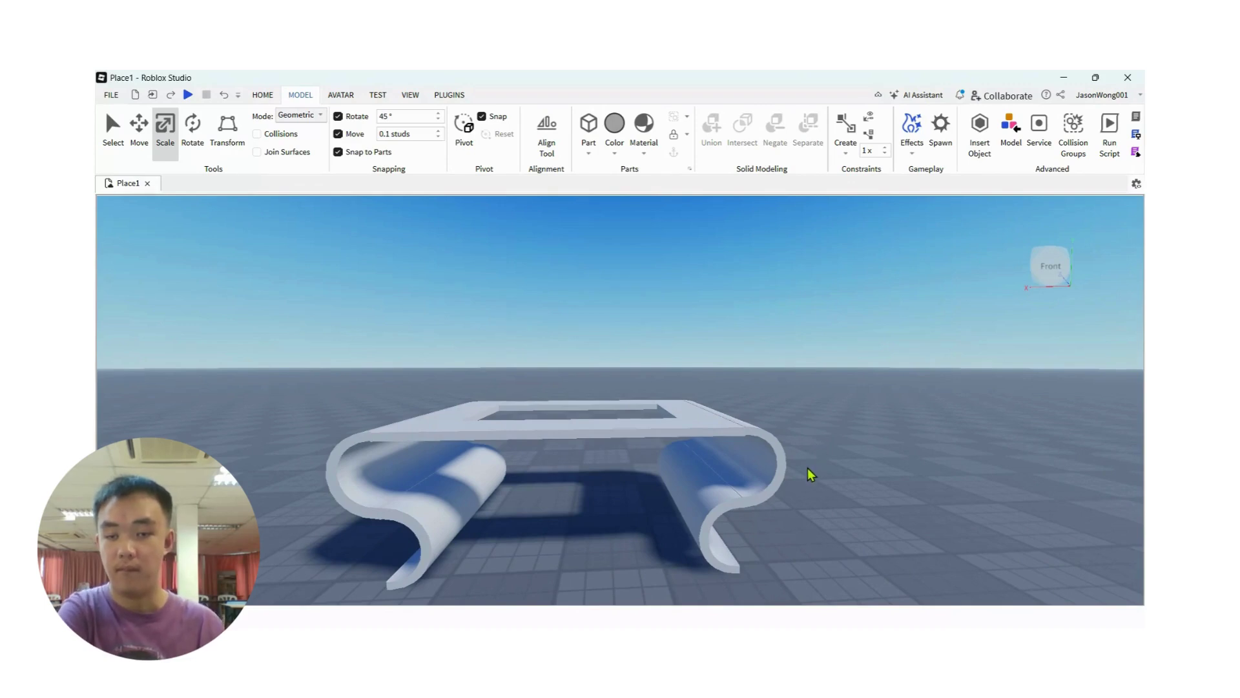
{"action": "scroll", "coordinate": [778, 521], "scroll_direction": "up", "scroll_amount": 3}
{"action": "scroll", "coordinate": [761, 521], "scroll_direction": "down", "scroll_amount": 3}
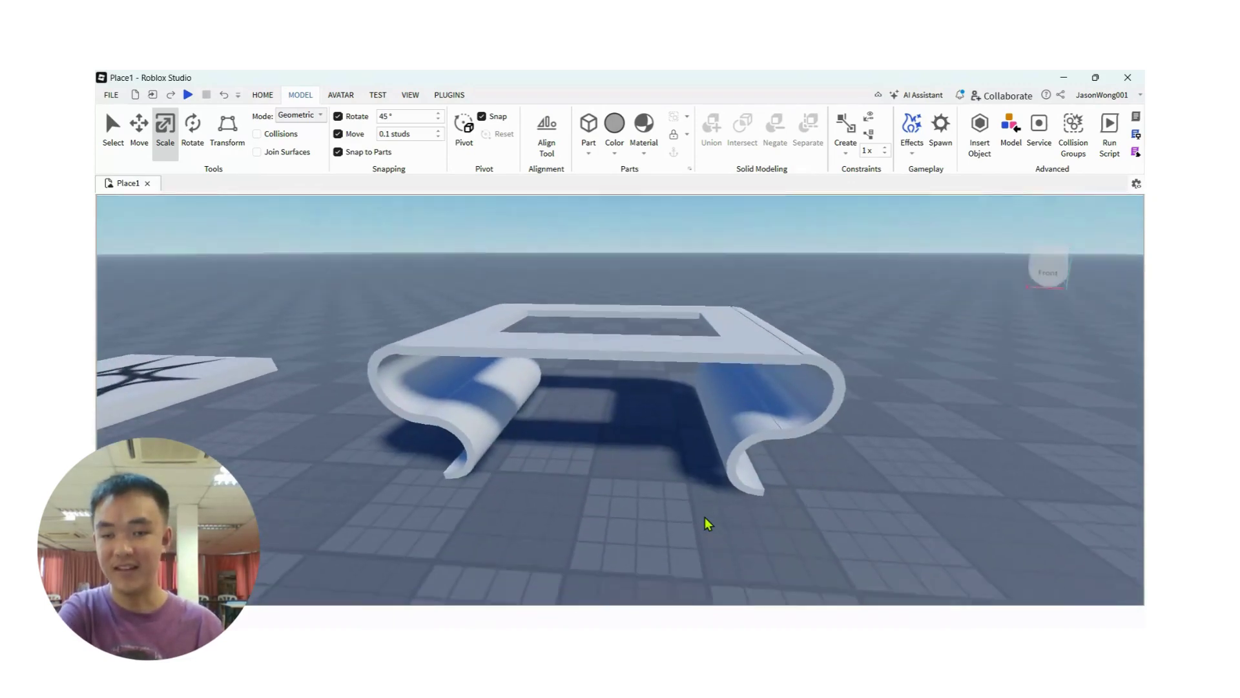
{"action": "scroll", "coordinate": [704, 518], "scroll_direction": "up", "scroll_amount": 5}
{"action": "right_click_drag", "start_coordinate": [704, 517], "coordinate": [699, 448]}
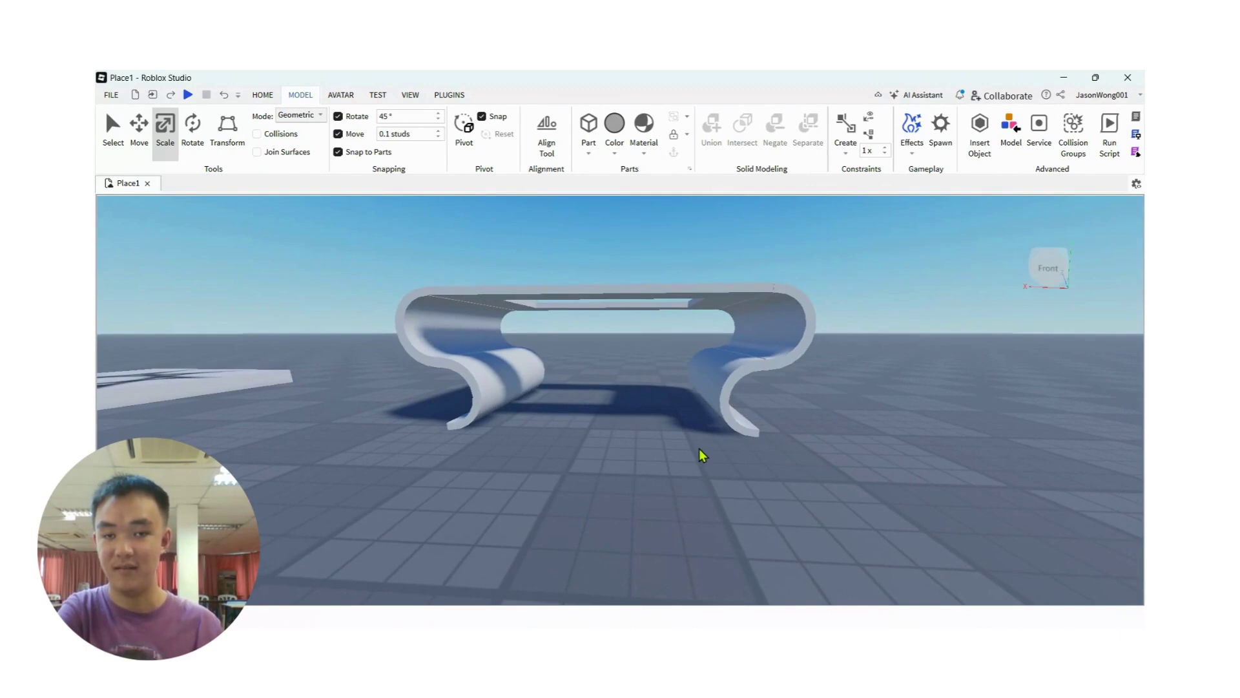
{"action": "key", "text": "e"}
{"action": "scroll", "coordinate": [750, 478], "scroll_direction": "up", "scroll_amount": 3}
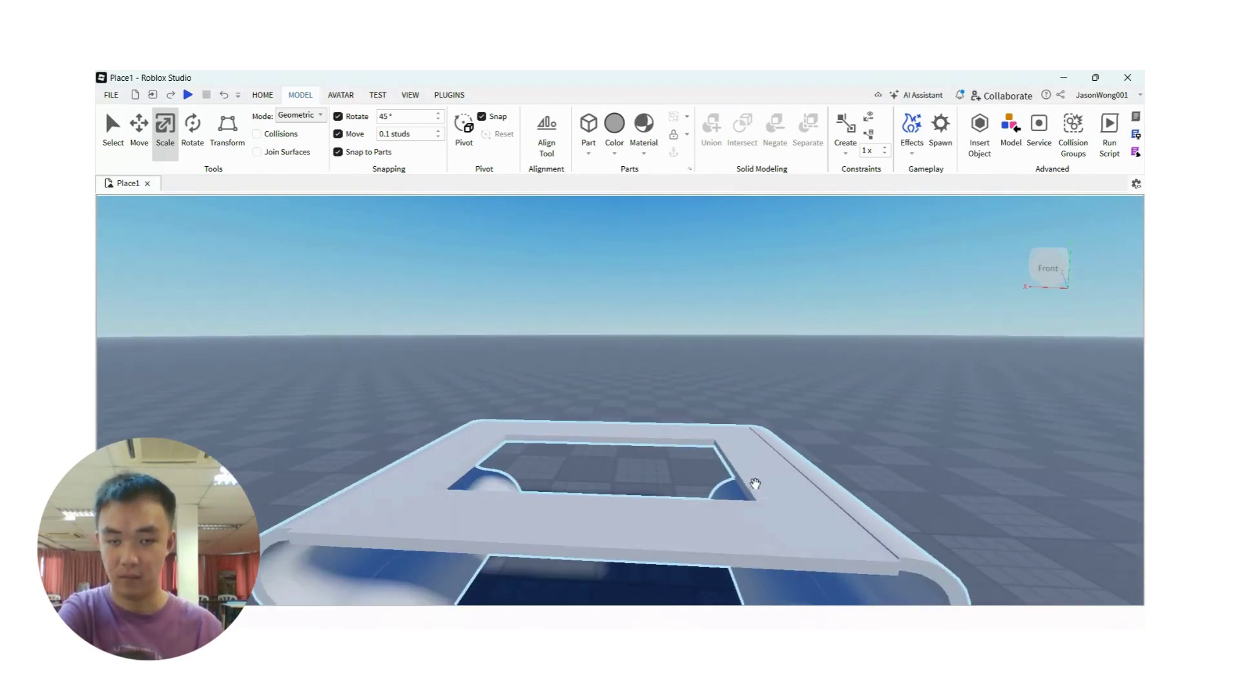
Undo the union with the negated block and redo it, viewing the seam between the slab and the wall
{"action": "left_click", "coordinate": [792, 562]}
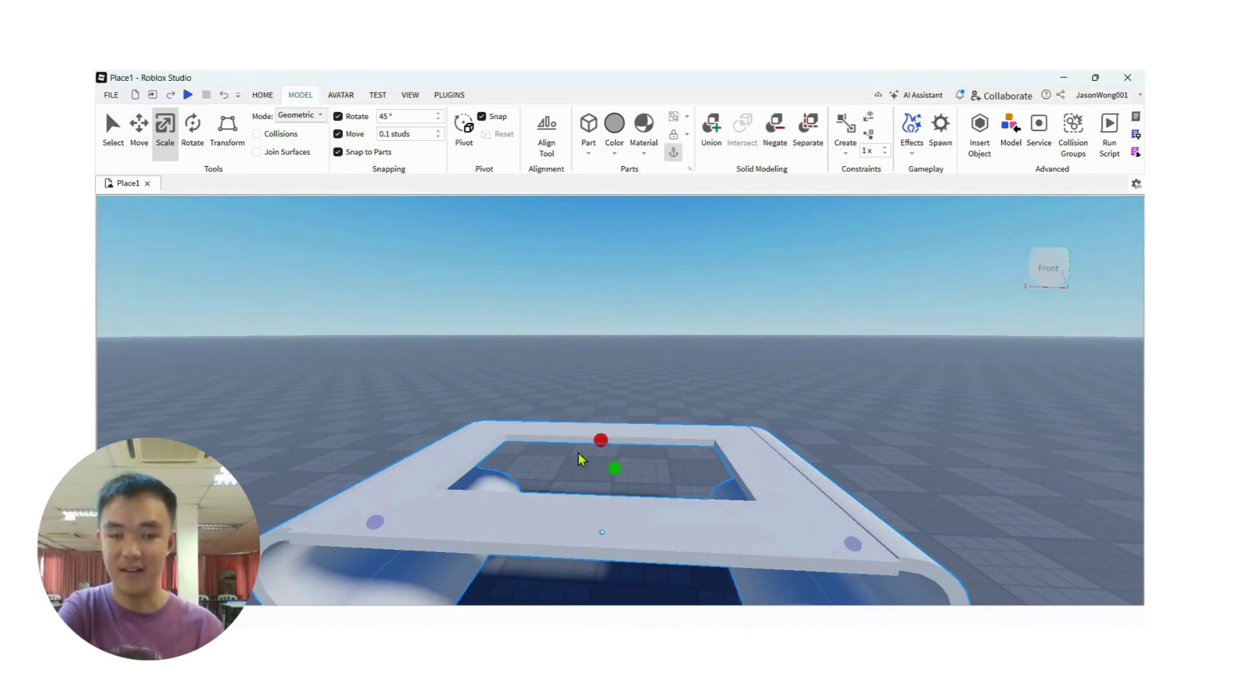
{"action": "key", "text": "d"}
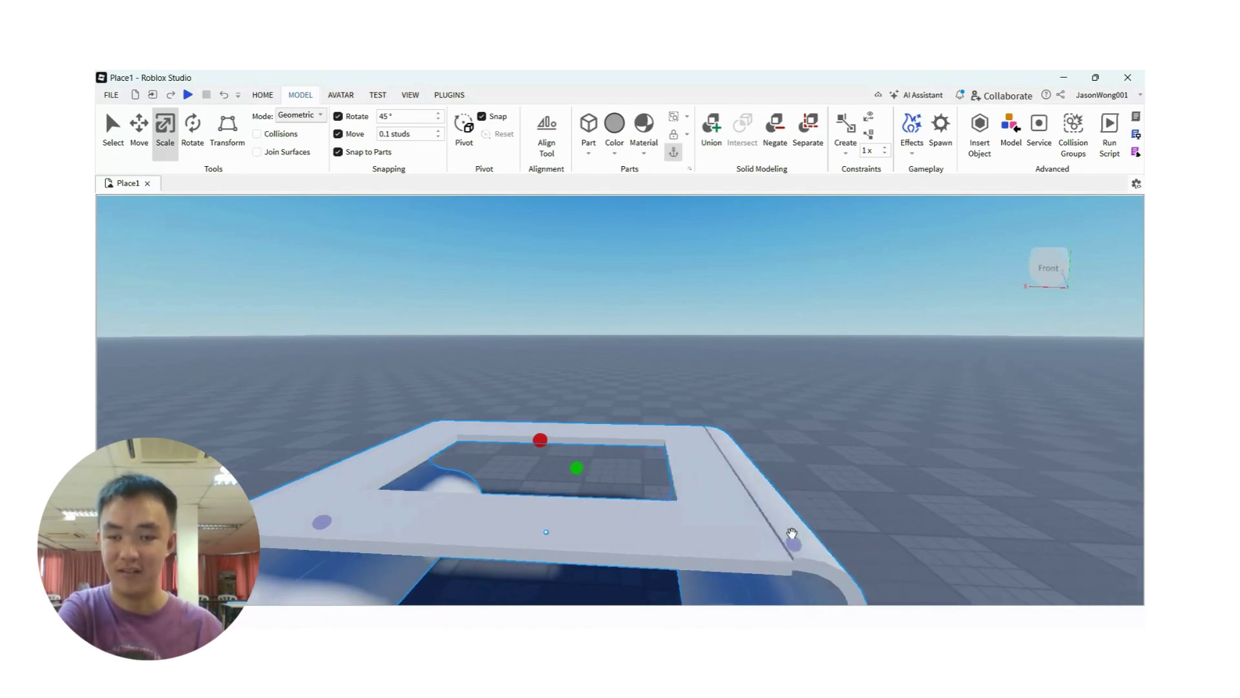
{"action": "key", "text": "d"}
{"action": "key", "text": "ctrl+z"}
{"action": "key", "text": "ctrl+y"}
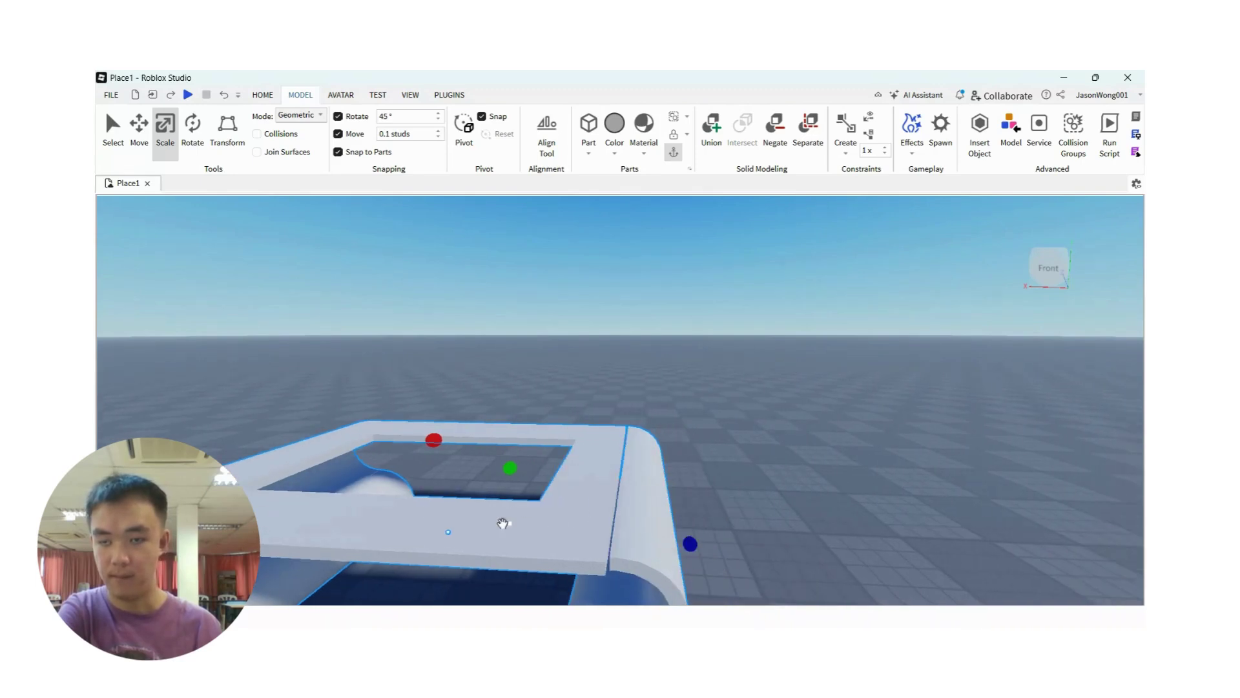
Examine the tabletop's rectangular opening and the seam between slab and wall from the front and from above
{"action": "left_click_drag", "start_coordinate": [512, 467], "coordinate": [514, 467]}
{"action": "key", "text": "ctrl+z"}
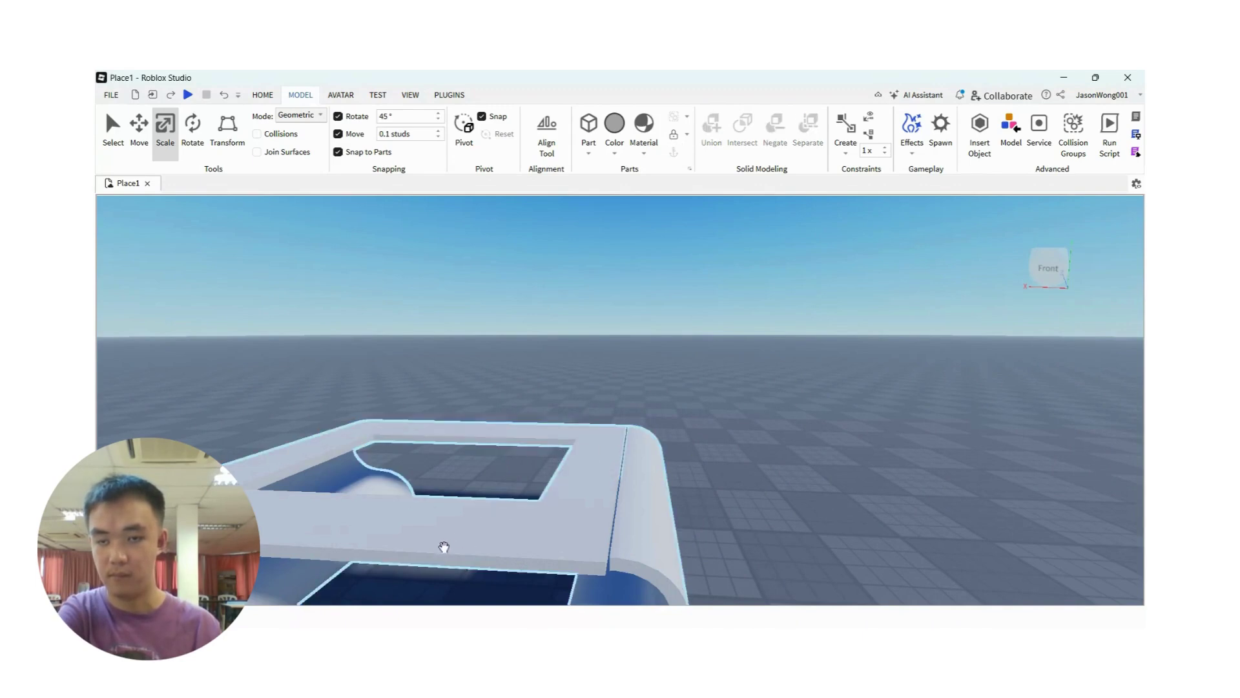
{"action": "left_click", "coordinate": [444, 547]}
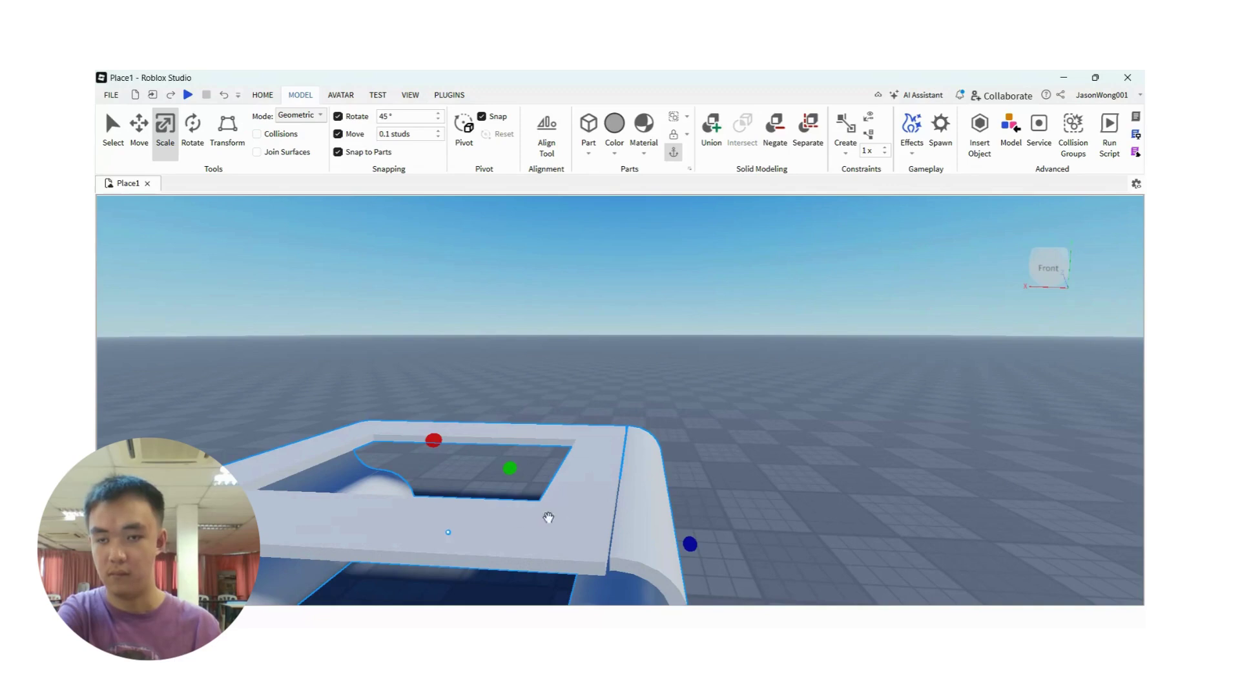
{"action": "left_click", "coordinate": [734, 492]}
{"action": "key", "text": "a"}
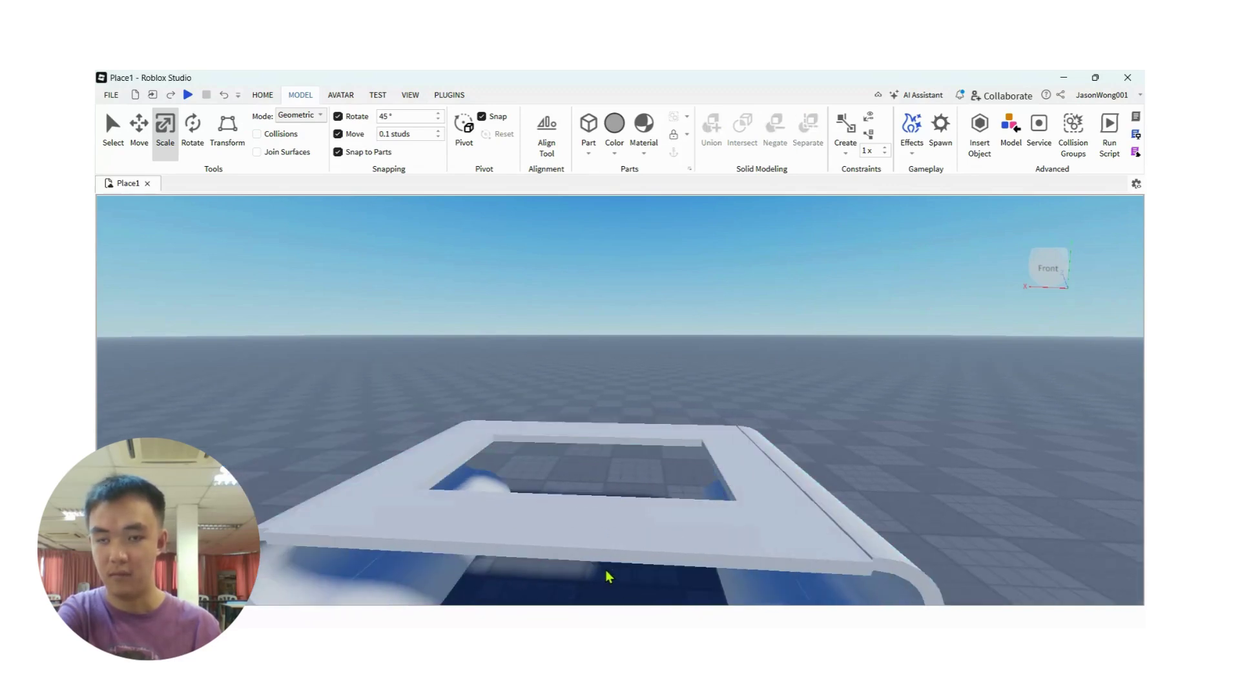
{"action": "key", "text": "q"}
{"action": "key", "text": "e"}
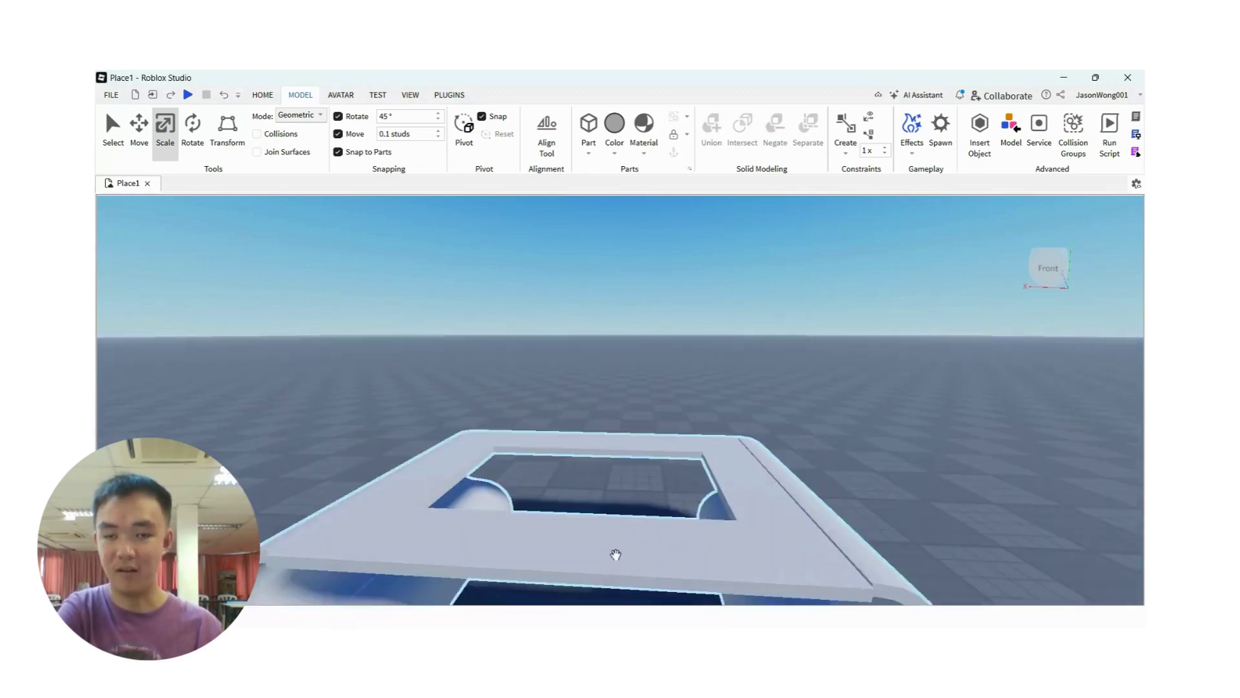
{"action": "key", "text": "e"}
{"action": "right_click_drag", "start_coordinate": [631, 531], "coordinate": [631, 530]}
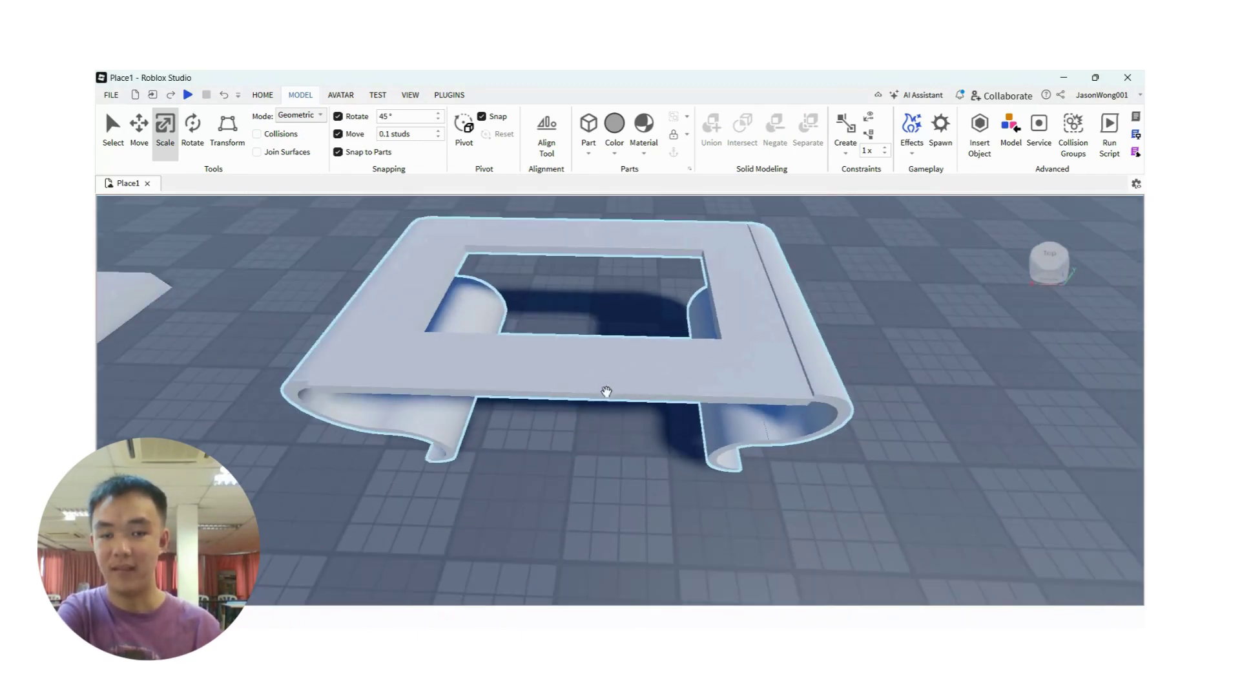
Insert a new block part and move it into the tabletop opening, close to the edge beside the seam
{"action": "left_click", "coordinate": [588, 149]}
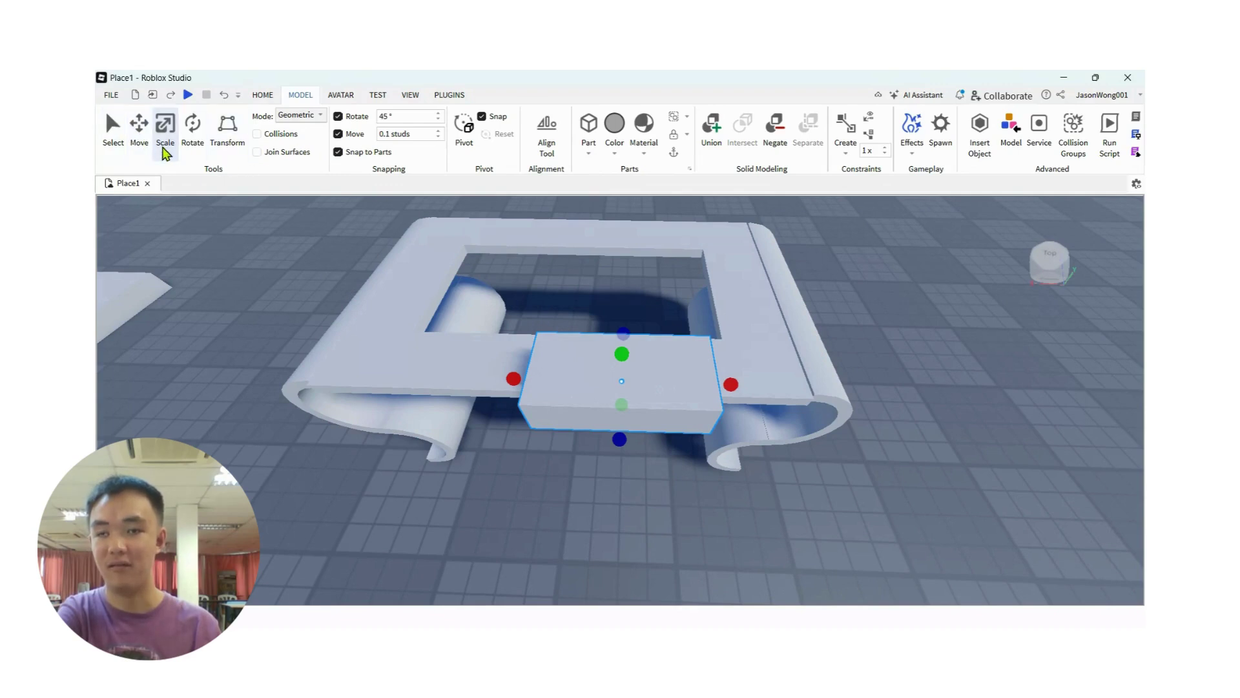
{"action": "left_click", "coordinate": [139, 126]}
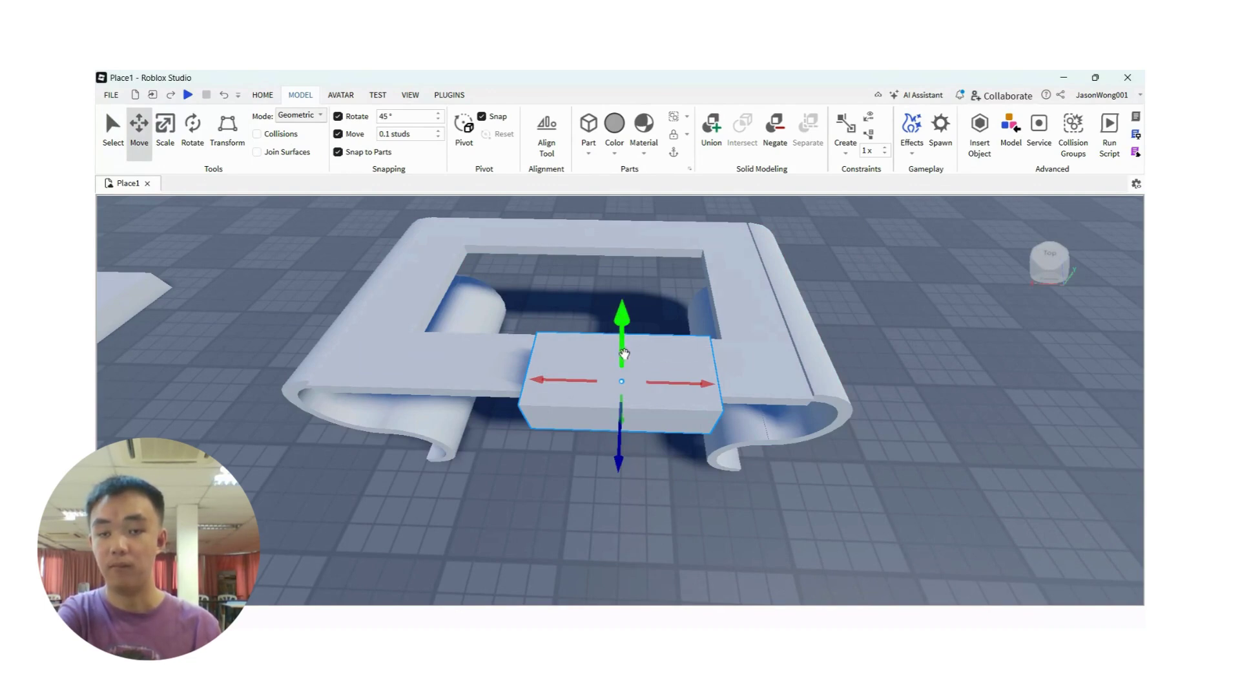
{"action": "left_click", "coordinate": [622, 351]}
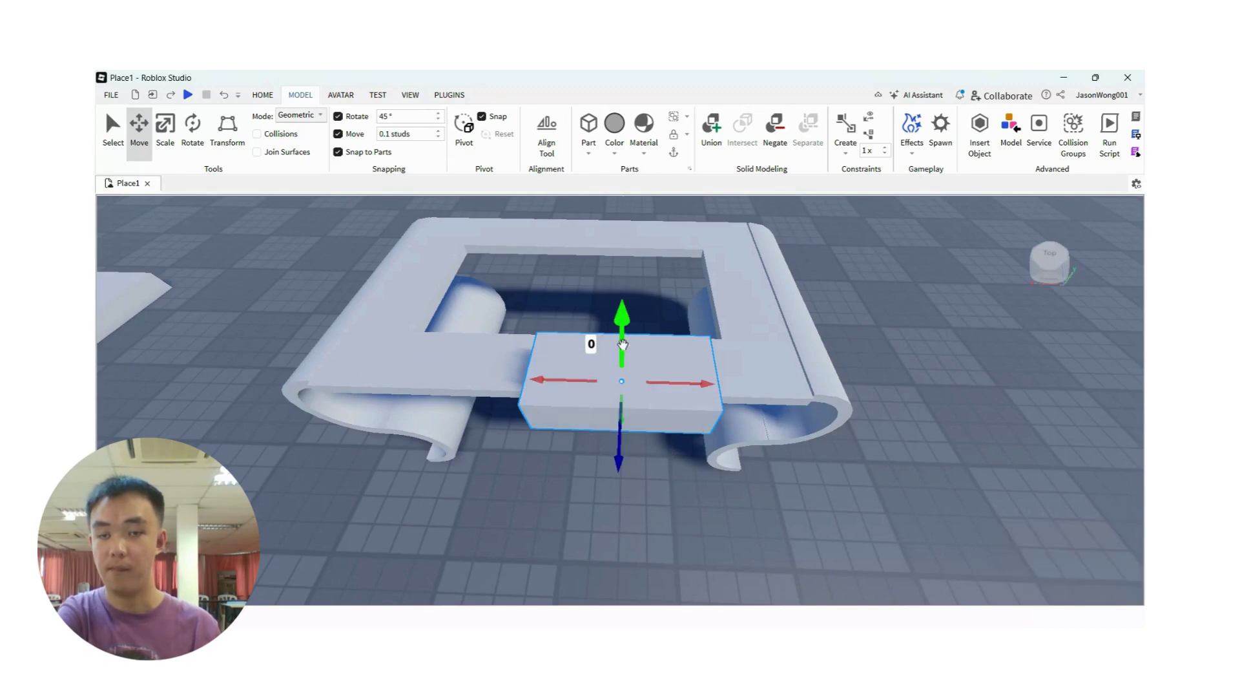
{"action": "key", "text": "d"}
{"action": "left_click_drag", "start_coordinate": [464, 335], "coordinate": [590, 297]}
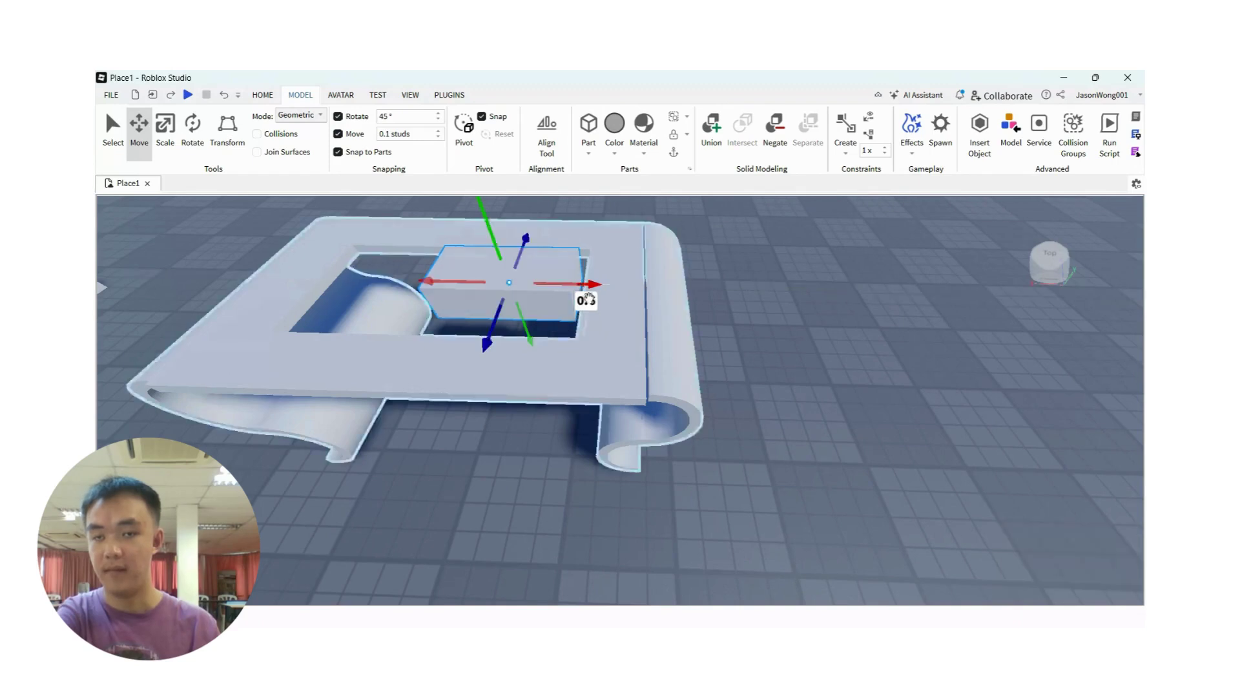
{"action": "left_click_drag", "start_coordinate": [486, 334], "coordinate": [485, 357]}
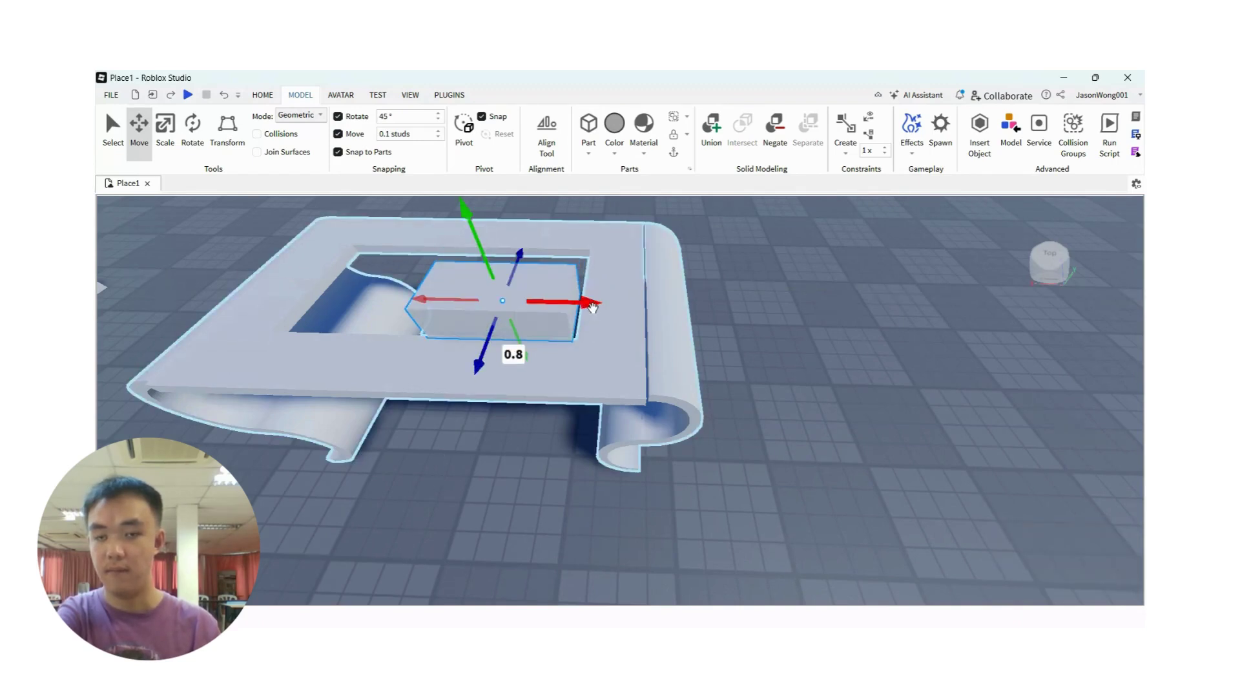
{"action": "left_click_drag", "start_coordinate": [598, 305], "coordinate": [601, 305]}
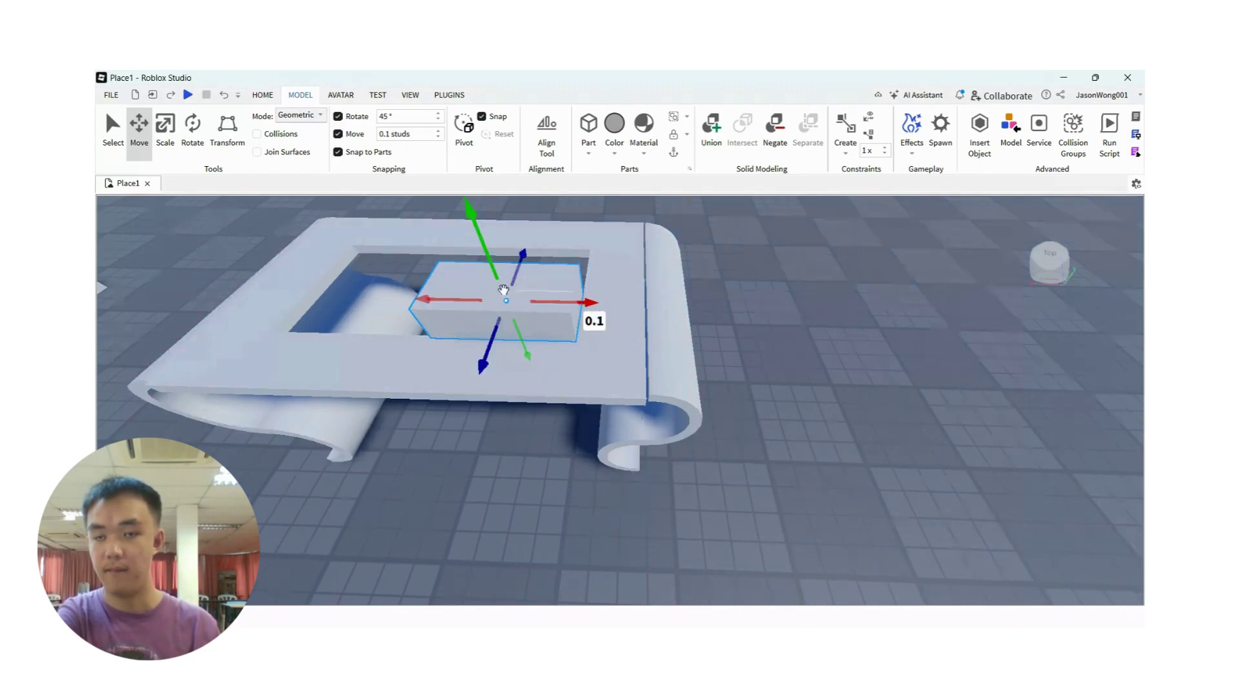
Thin the new block and stretch it to span the opening from front to back, 4.4 studs deep
{"action": "left_click", "coordinate": [161, 134]}
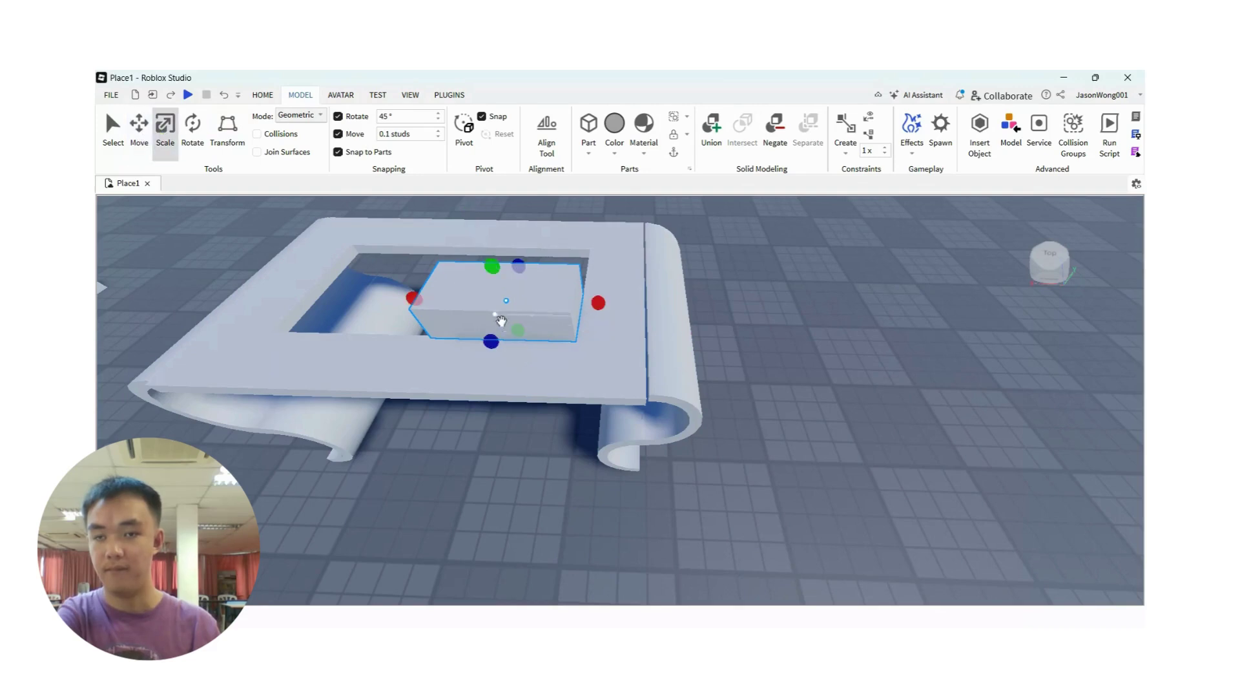
{"action": "left_click_drag", "start_coordinate": [492, 267], "coordinate": [555, 250]}
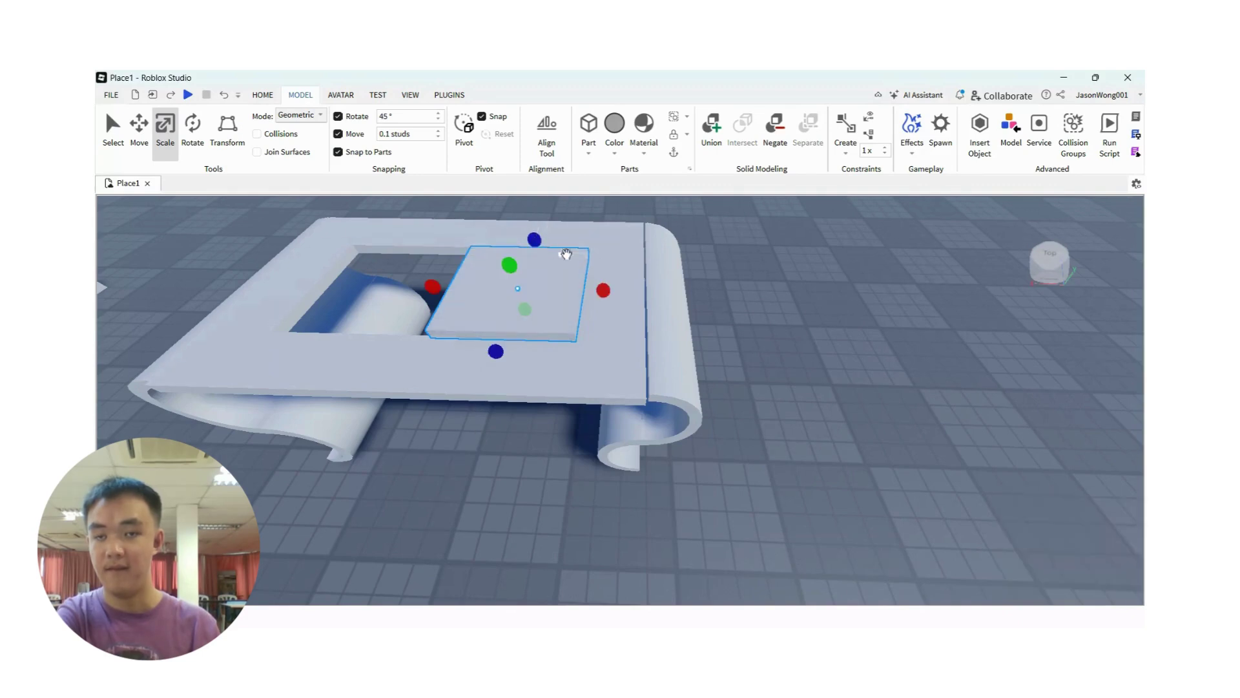
{"action": "left_click", "coordinate": [780, 341]}
{"action": "left_click", "coordinate": [480, 291]}
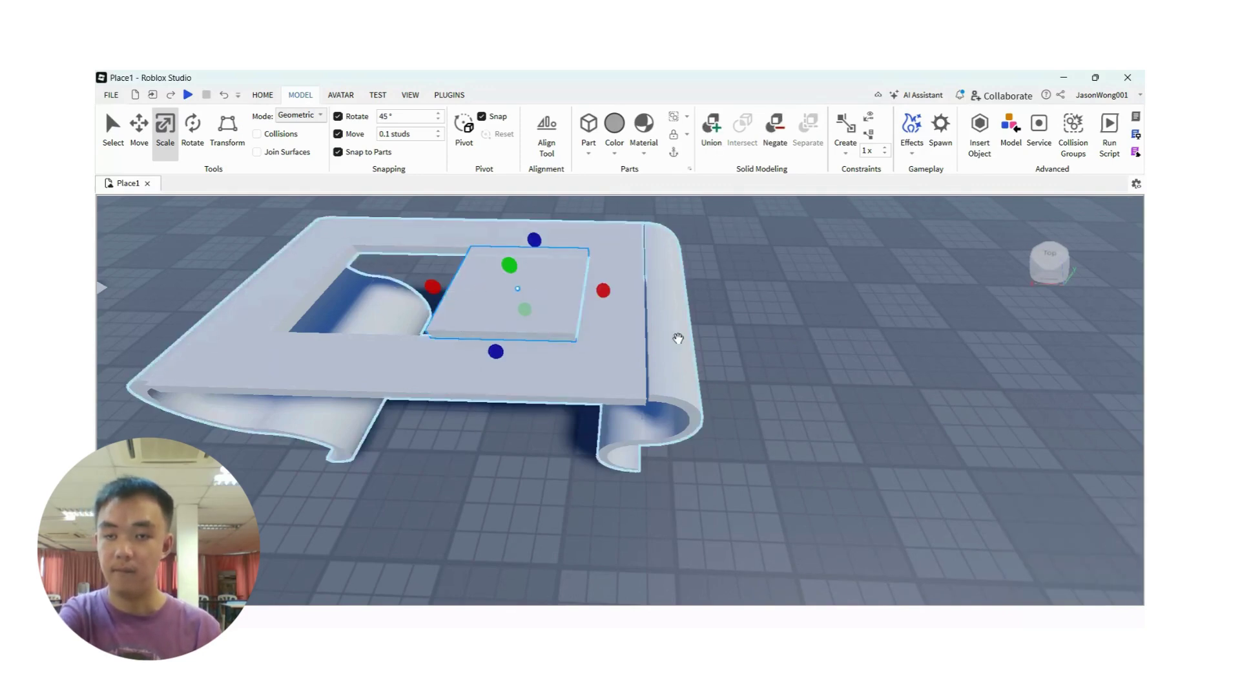
Stretch the block across the full width of the opening to 8.4 studs and adjust its thickness to 0.1 studs
{"action": "left_click_drag", "start_coordinate": [430, 294], "coordinate": [299, 280]}
{"action": "key", "text": "f"}
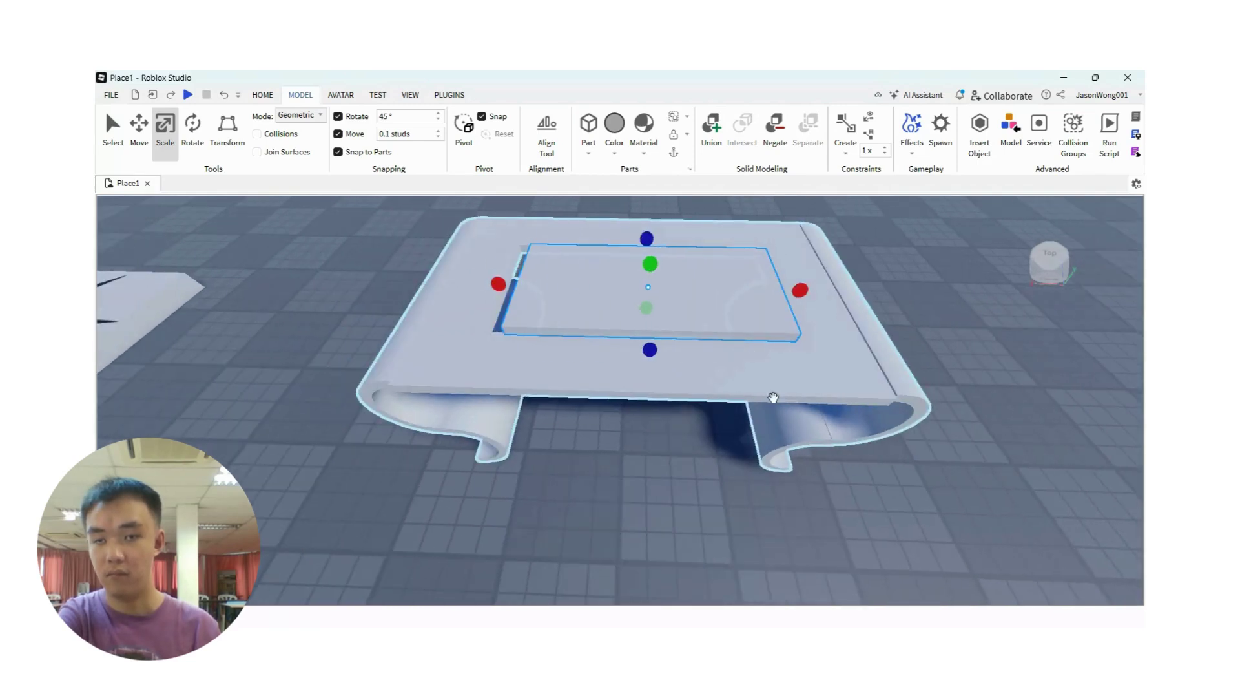
{"action": "left_click_drag", "start_coordinate": [502, 284], "coordinate": [485, 283]}
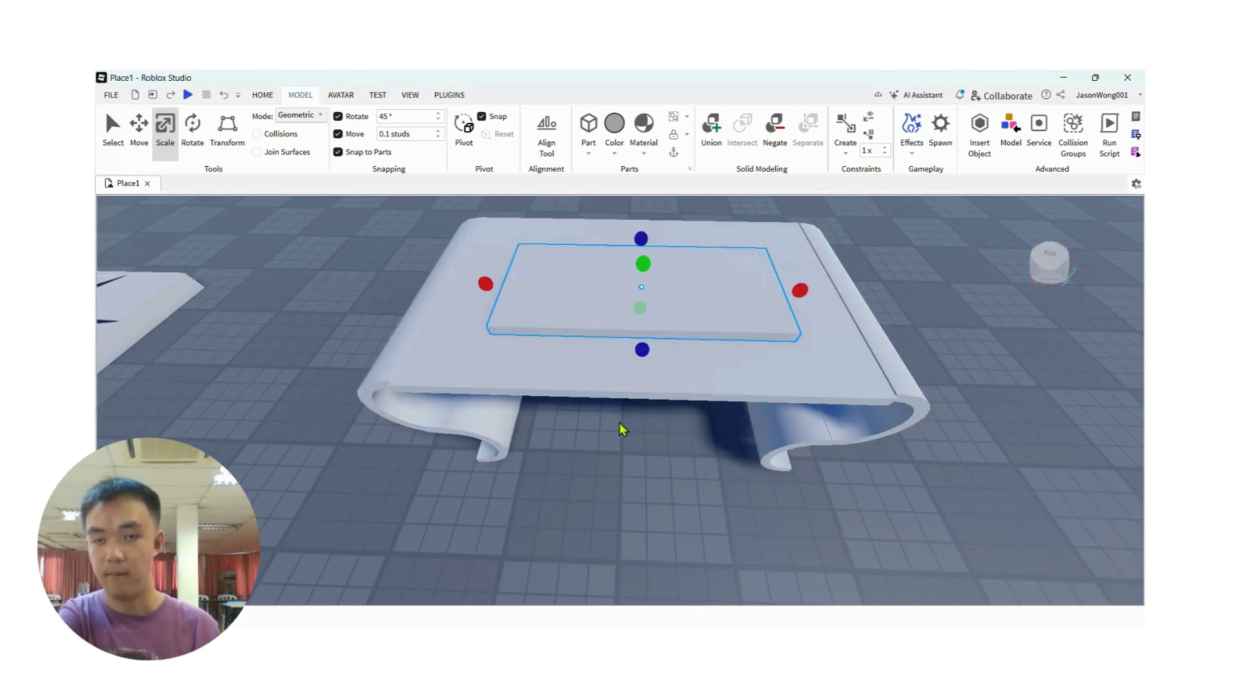
{"action": "left_click_drag", "start_coordinate": [643, 264], "coordinate": [649, 238]}
{"action": "left_click", "coordinate": [980, 387]}
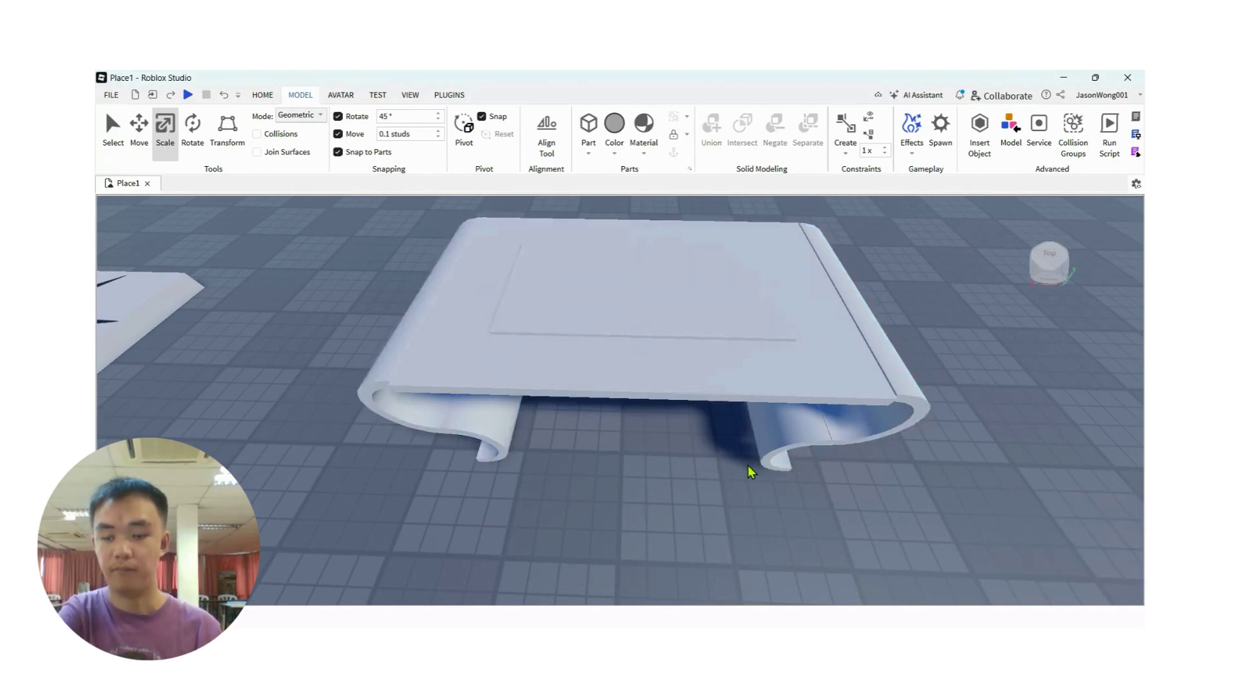
Select the thin block filling the opening and show the Properties and Explorer windows
{"action": "key", "text": "q"}
{"action": "right_click_drag", "start_coordinate": [699, 416], "coordinate": [694, 399]}
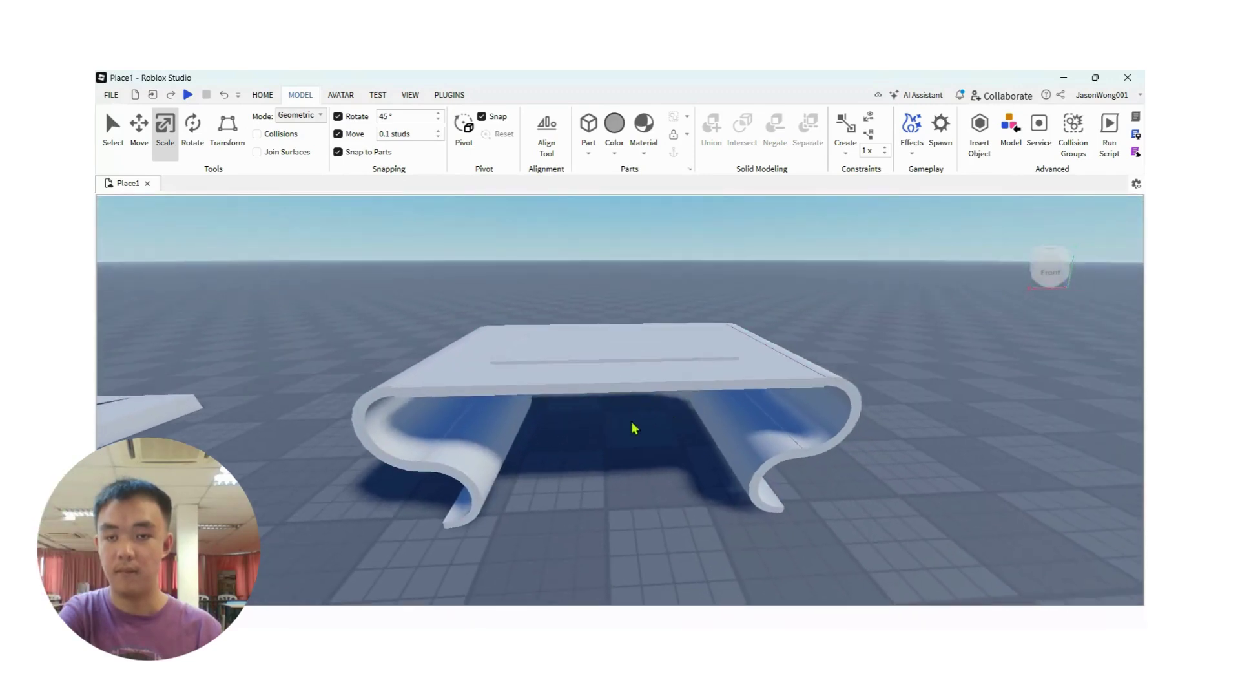
{"action": "right_click_drag", "start_coordinate": [632, 422], "coordinate": [601, 447]}
{"action": "right_click_drag", "start_coordinate": [620, 395], "coordinate": [618, 394]}
{"action": "key", "text": "q"}
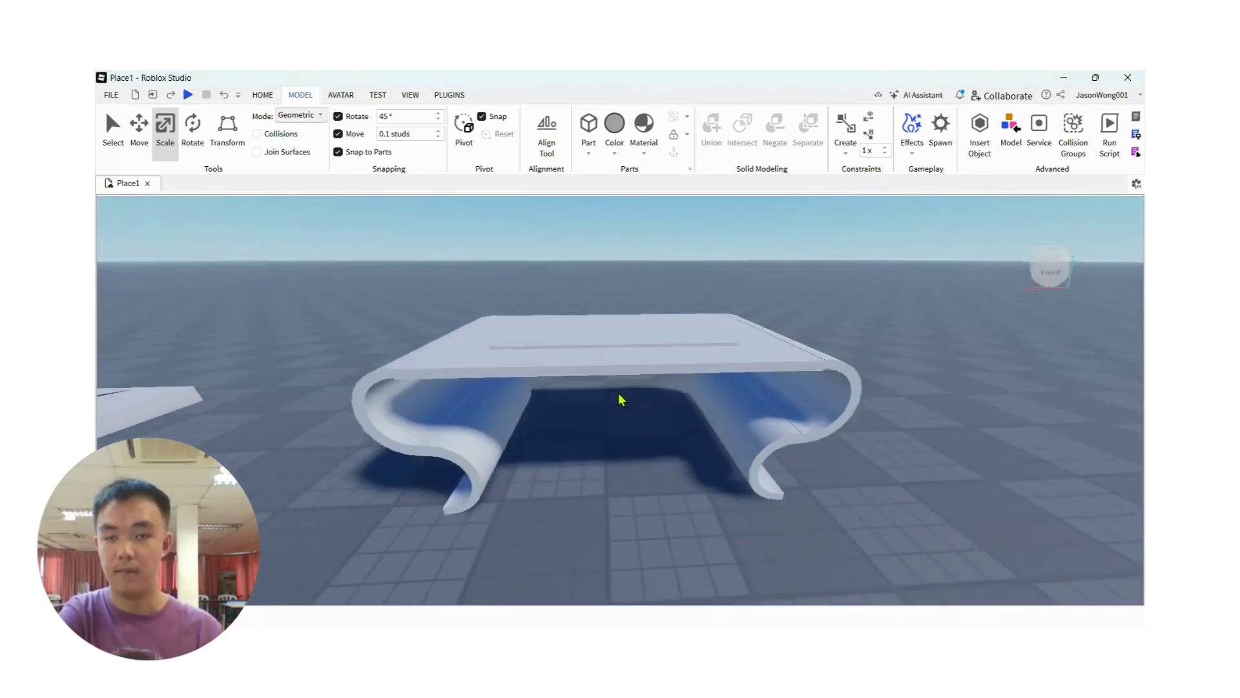
{"action": "key", "text": "e"}
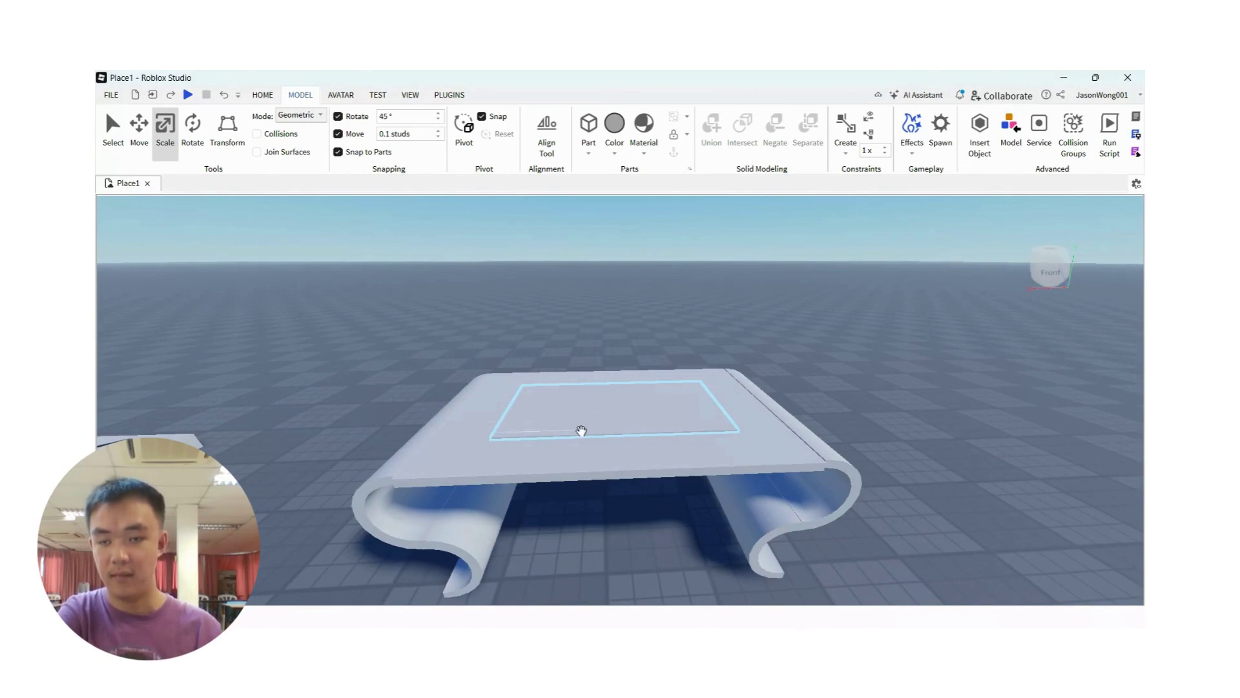
{"action": "left_click", "coordinate": [614, 425]}
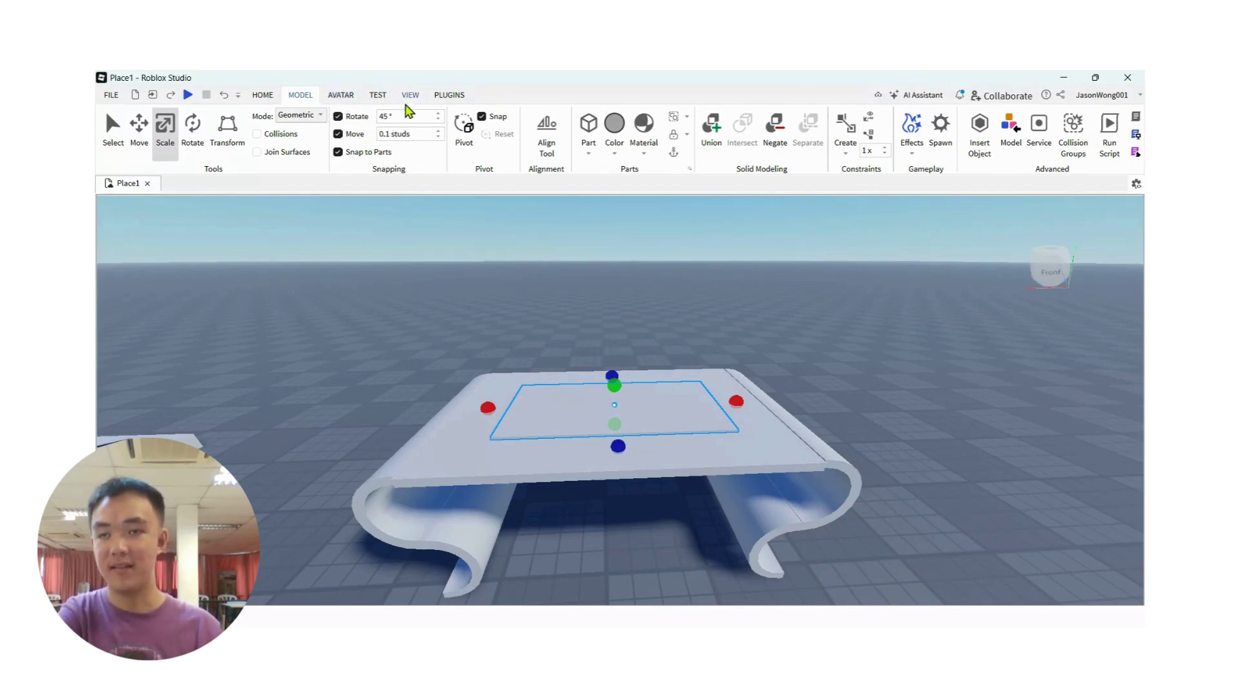
{"action": "left_click", "coordinate": [416, 97]}
{"action": "left_click", "coordinate": [159, 129]}
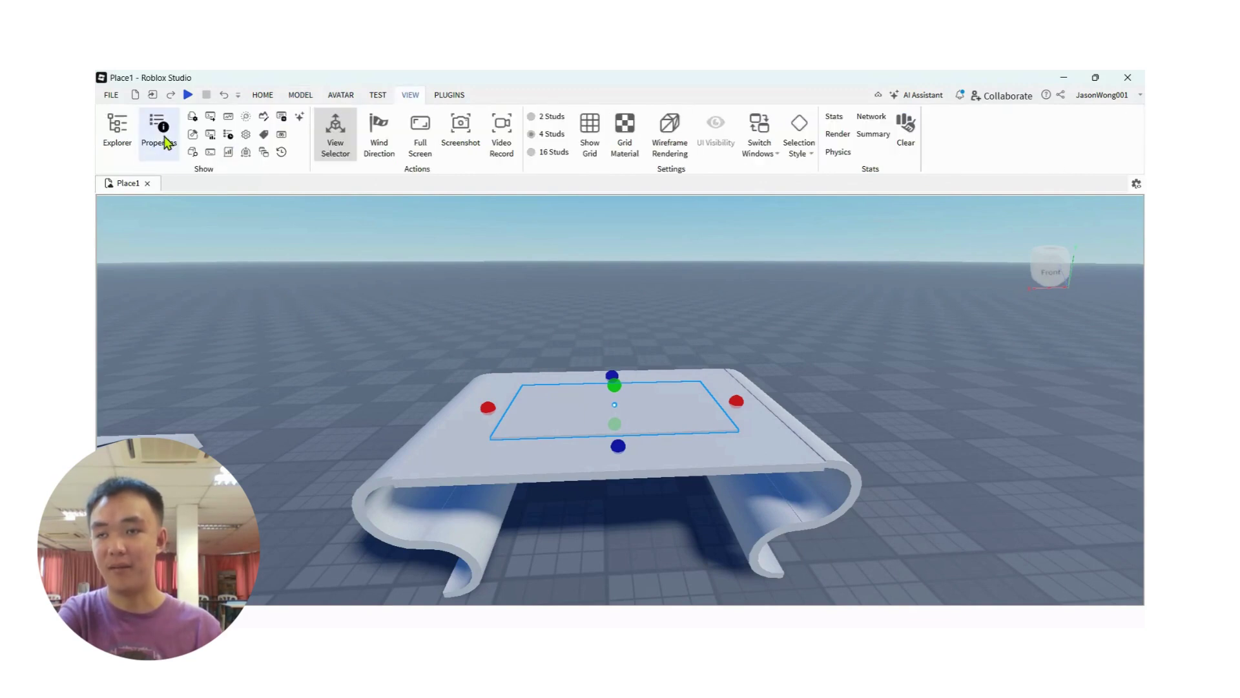
{"action": "left_click", "coordinate": [117, 141]}
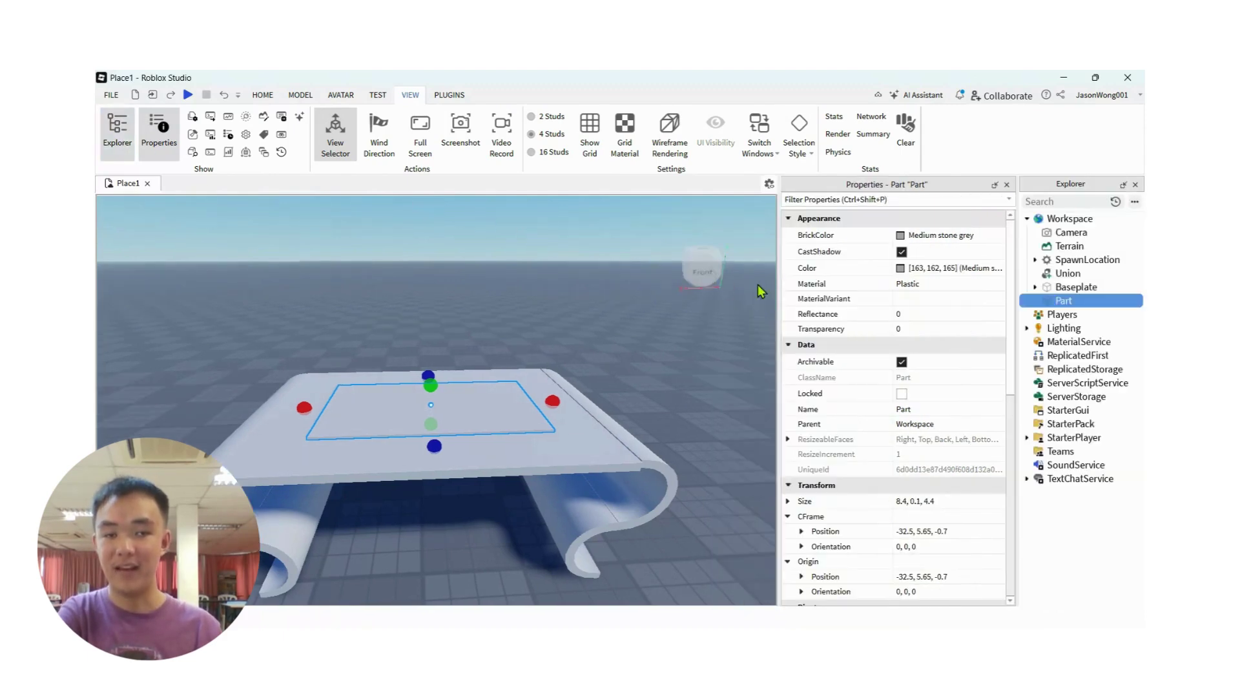
Set the thin block's material to Glass and its transparency to 0.7
{"action": "left_click", "coordinate": [919, 283]}
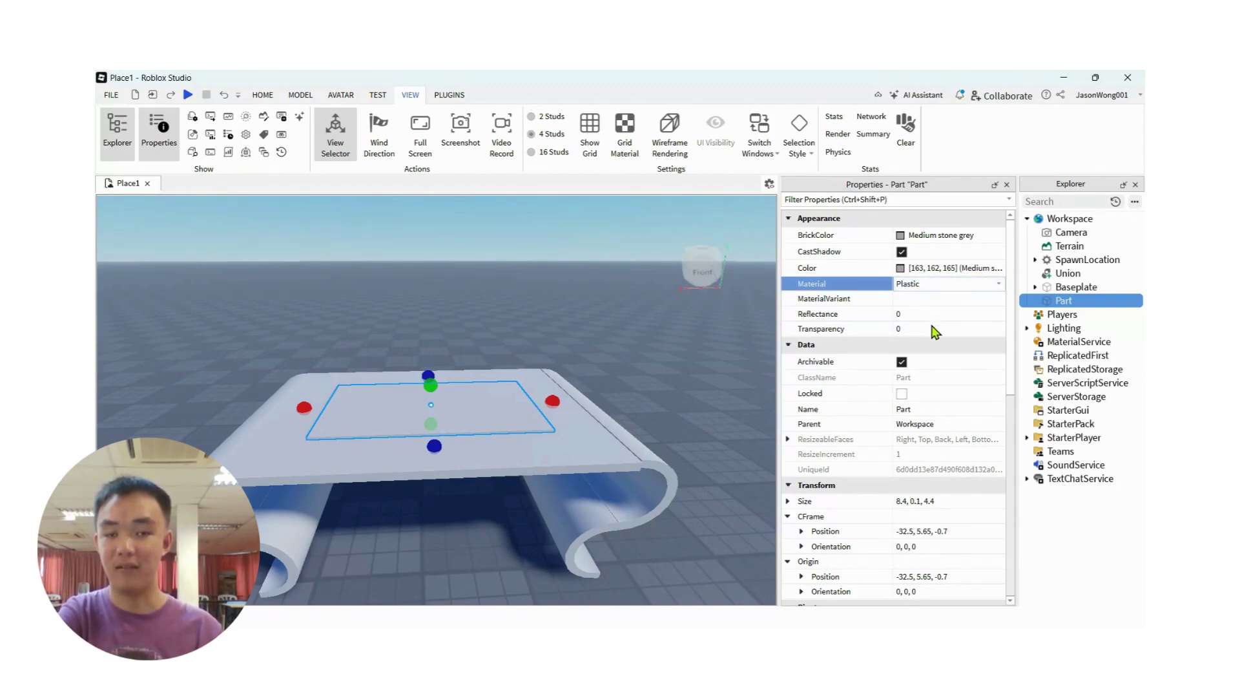
{"action": "left_click", "coordinate": [942, 301]}
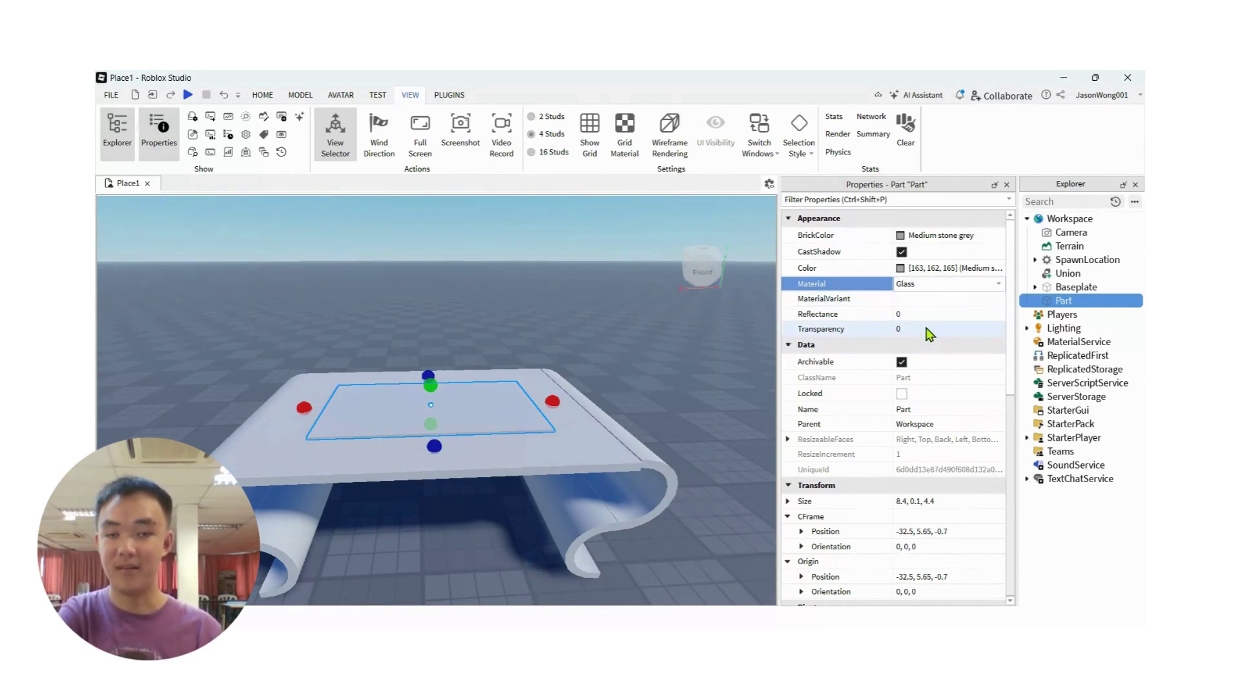
{"action": "left_click", "coordinate": [925, 329]}
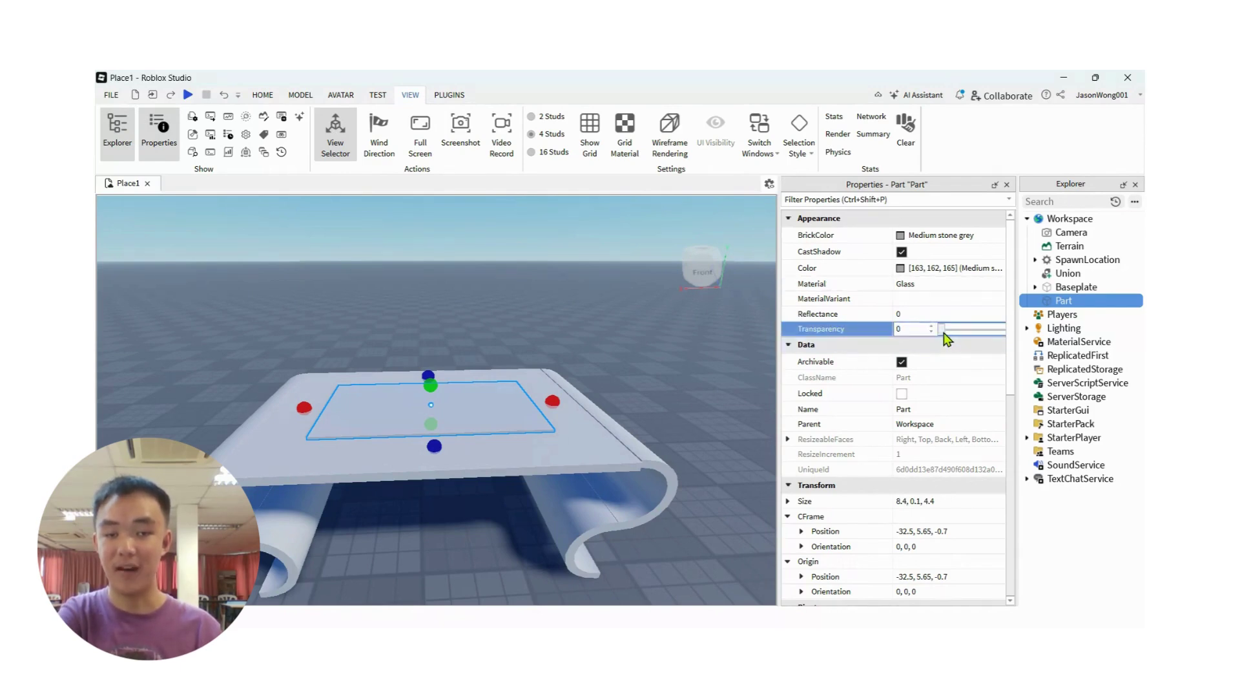
{"action": "left_click_drag", "start_coordinate": [944, 333], "coordinate": [988, 341]}
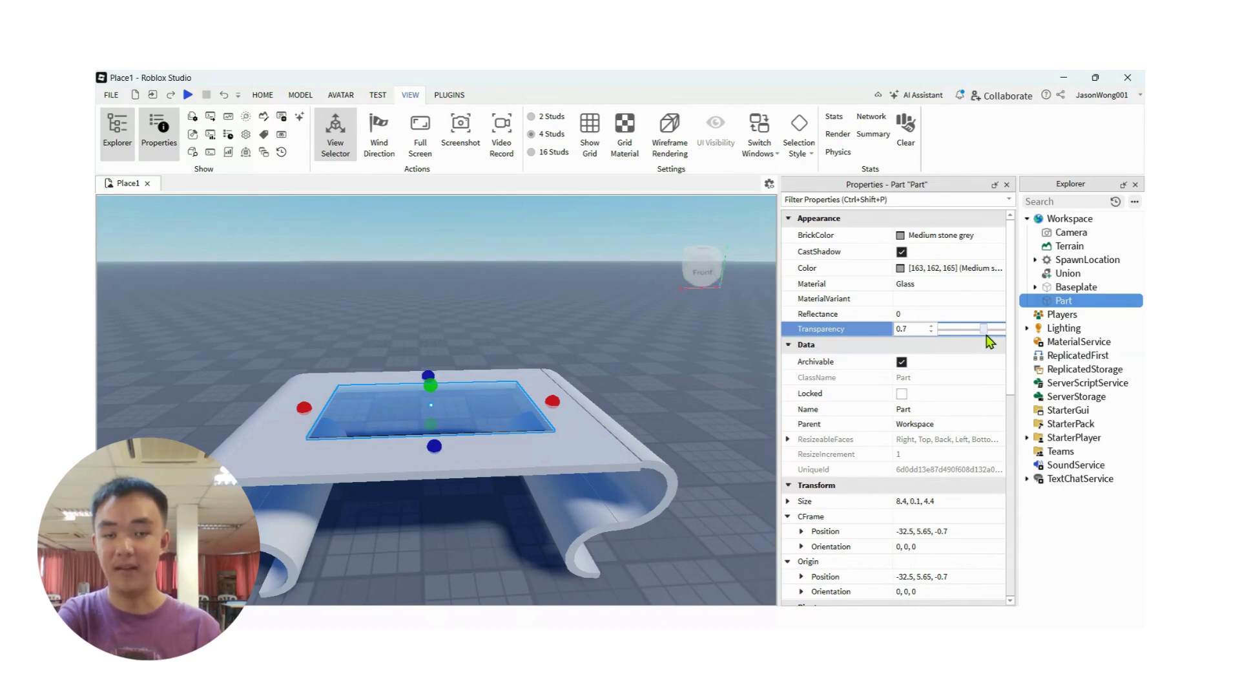
Try Deep blue as the glass panel's BrickColor, then set it to Lapis and view the table from above
{"action": "left_click", "coordinate": [899, 237]}
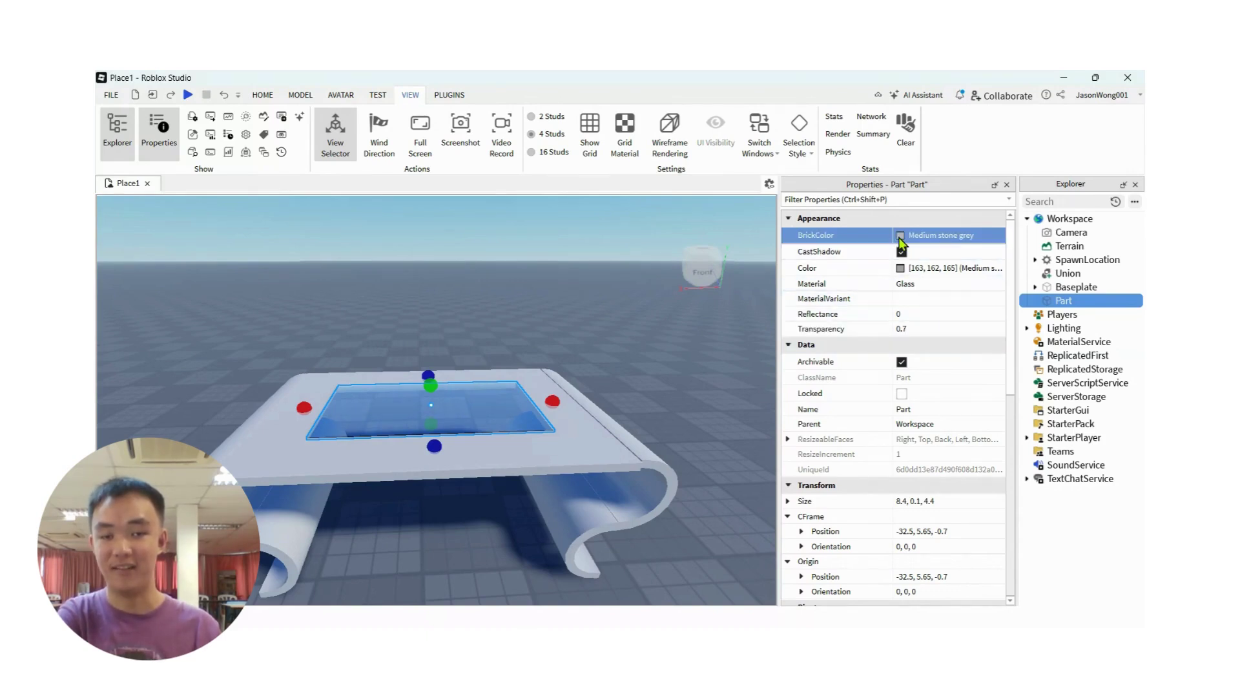
{"action": "left_click", "coordinate": [938, 261]}
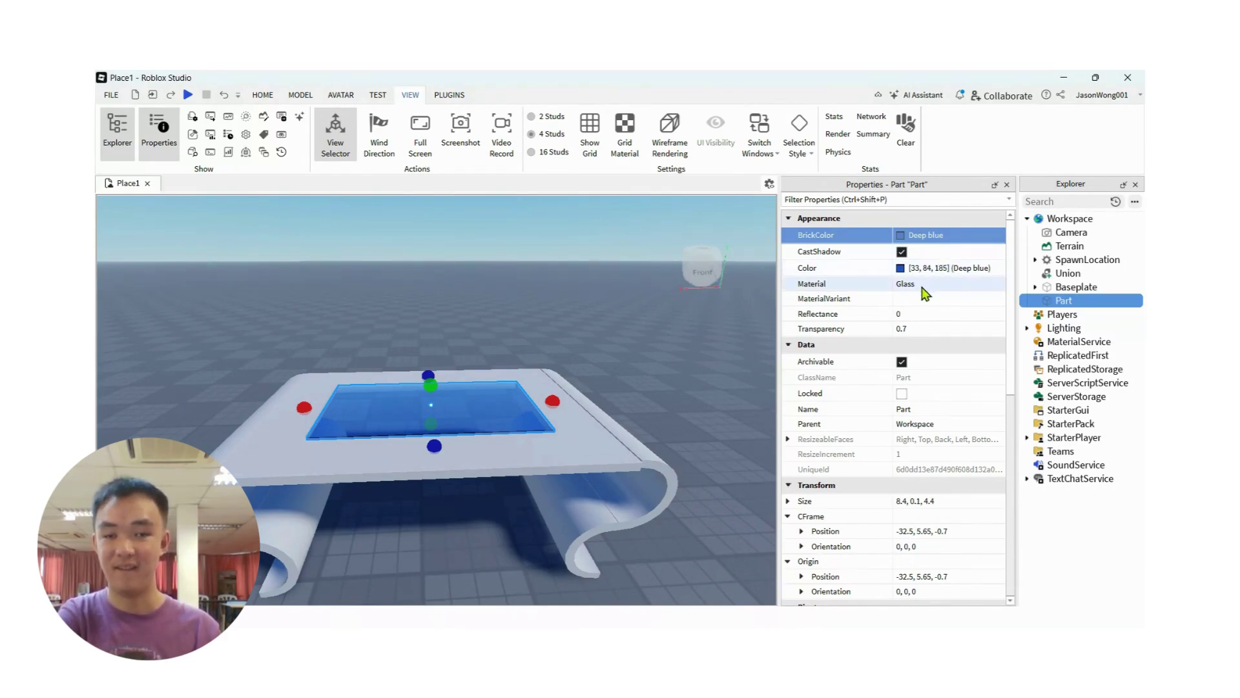
{"action": "left_click", "coordinate": [909, 245]}
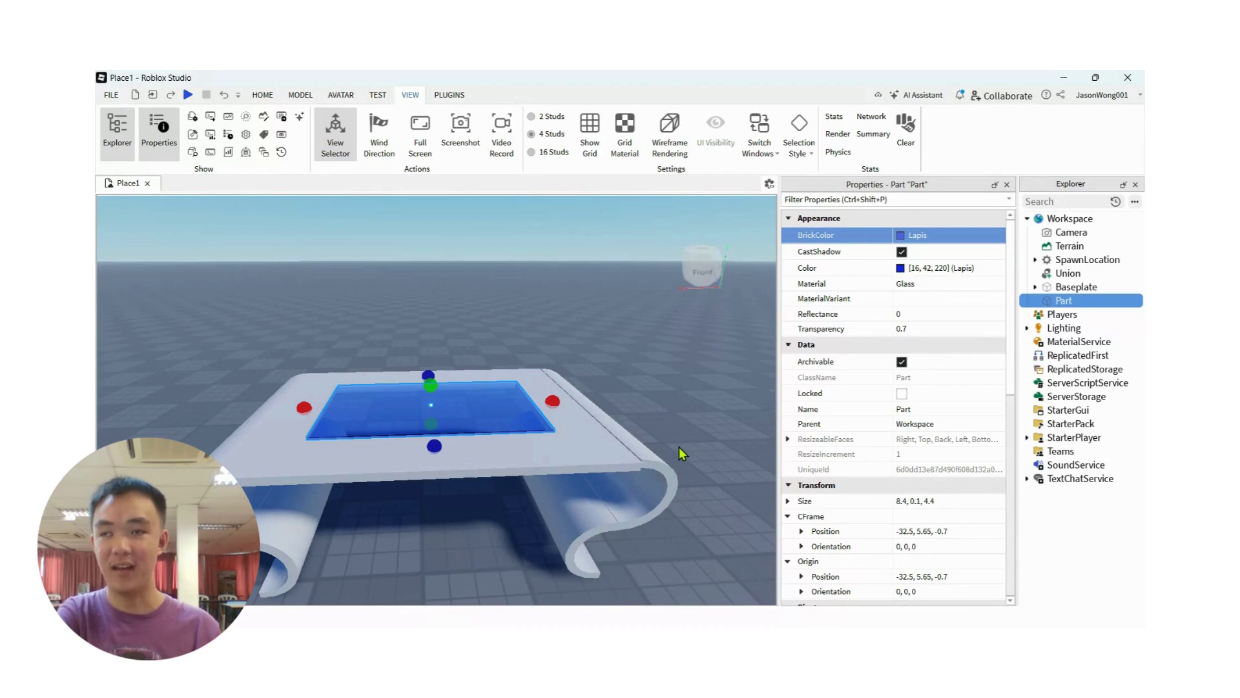
{"action": "right_click_drag", "start_coordinate": [683, 465], "coordinate": [478, 618]}
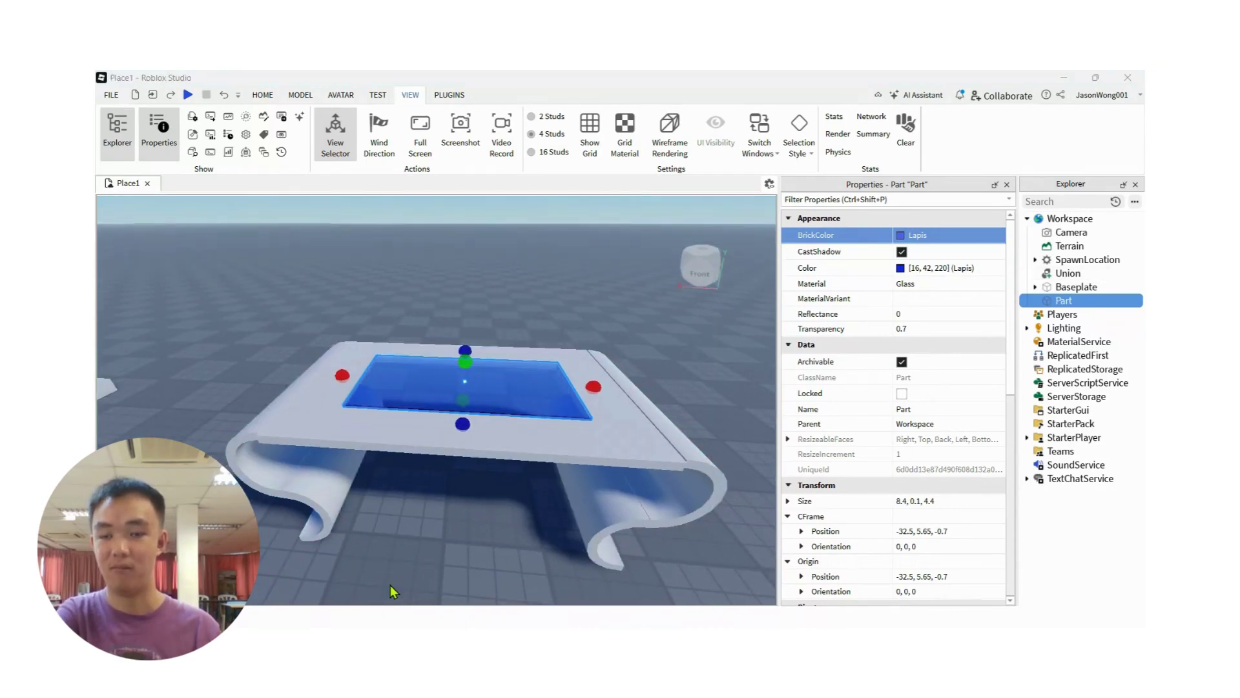